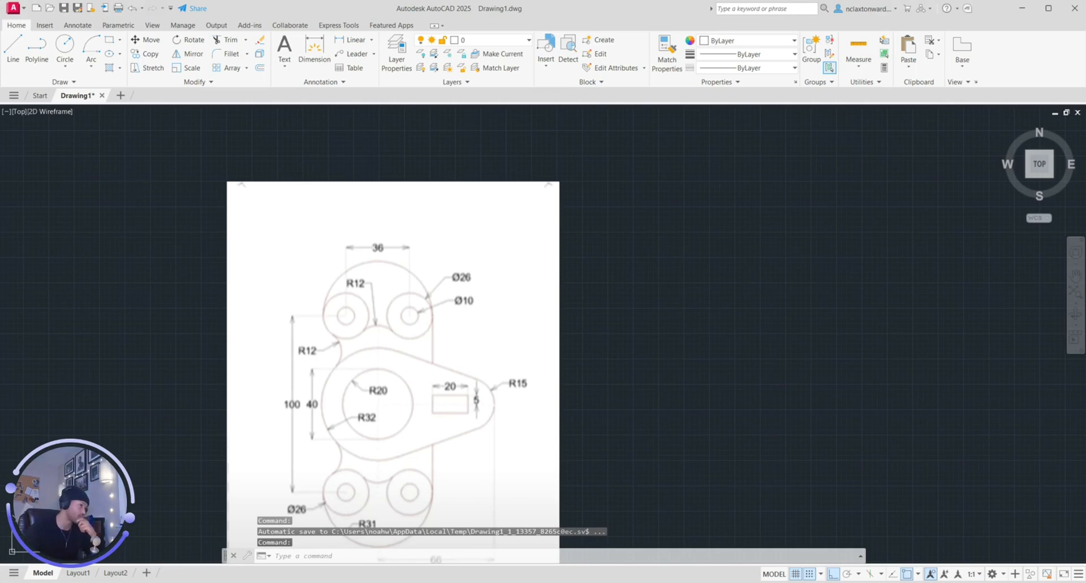
Step: Delete the reference drawing image from model space
{"action": "scroll", "coordinate": [533, 274], "scroll_direction": "down", "scroll_amount": 5}
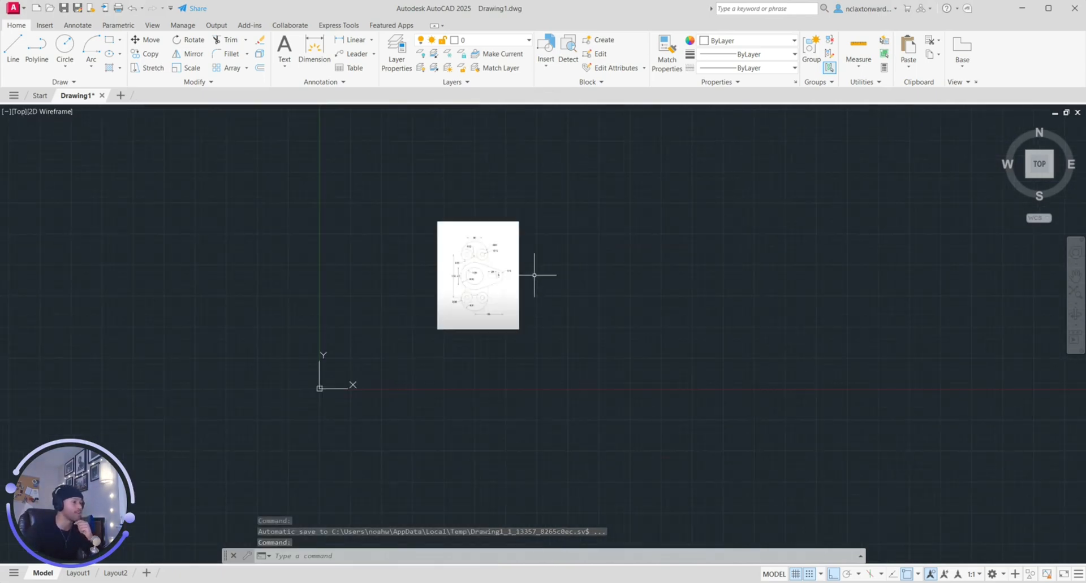
{"action": "scroll", "coordinate": [589, 342], "scroll_direction": "up", "scroll_amount": 2}
{"action": "middle_click_drag", "start_coordinate": [519, 302], "coordinate": [472, 269]}
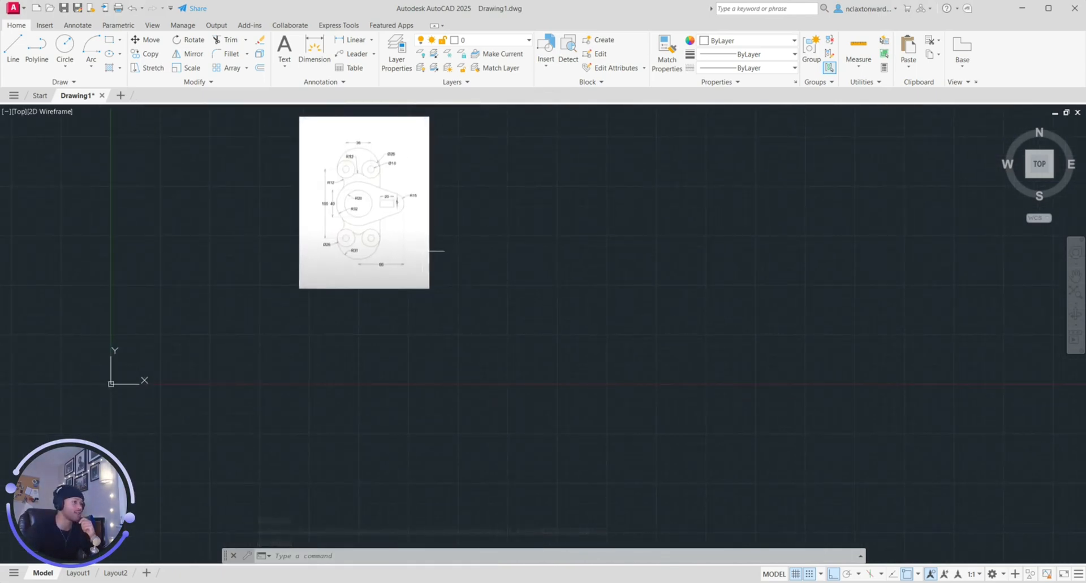
{"action": "left_click", "coordinate": [456, 260]}
{"action": "left_click", "coordinate": [423, 250]}
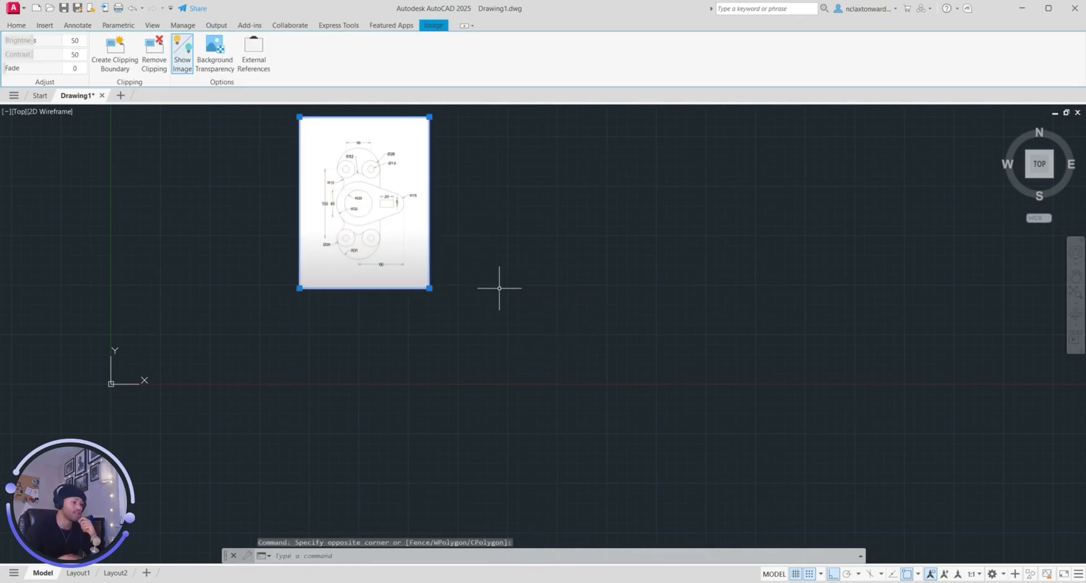
{"action": "key", "text": "Delete"}
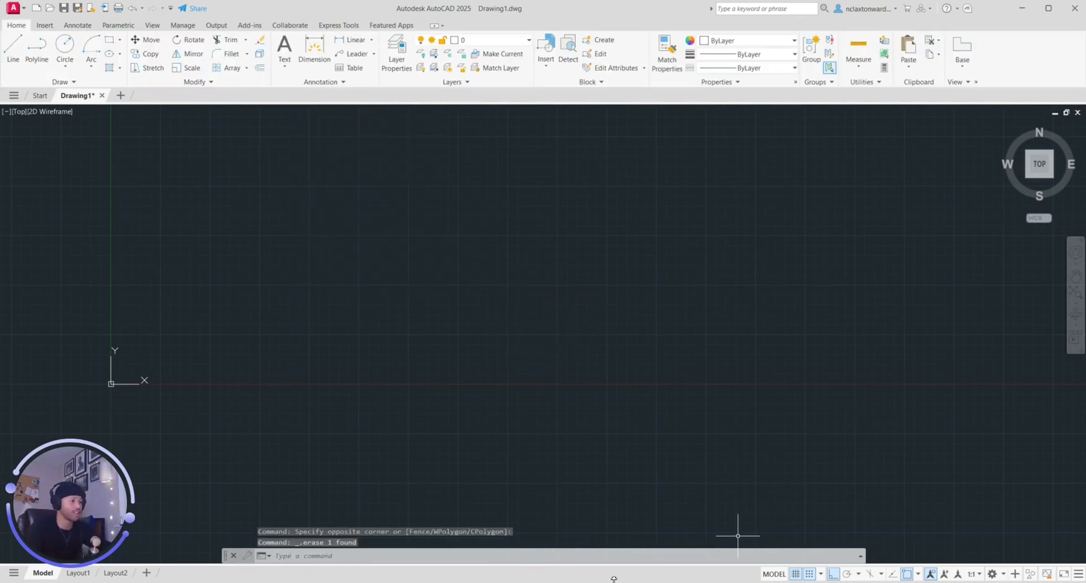
Step: Switch to File Explorer, open Screenshot 2024-12-20 010305.png from the Screenshots folder, and copy the image
{"action": "key", "text": "alt+Tab"}
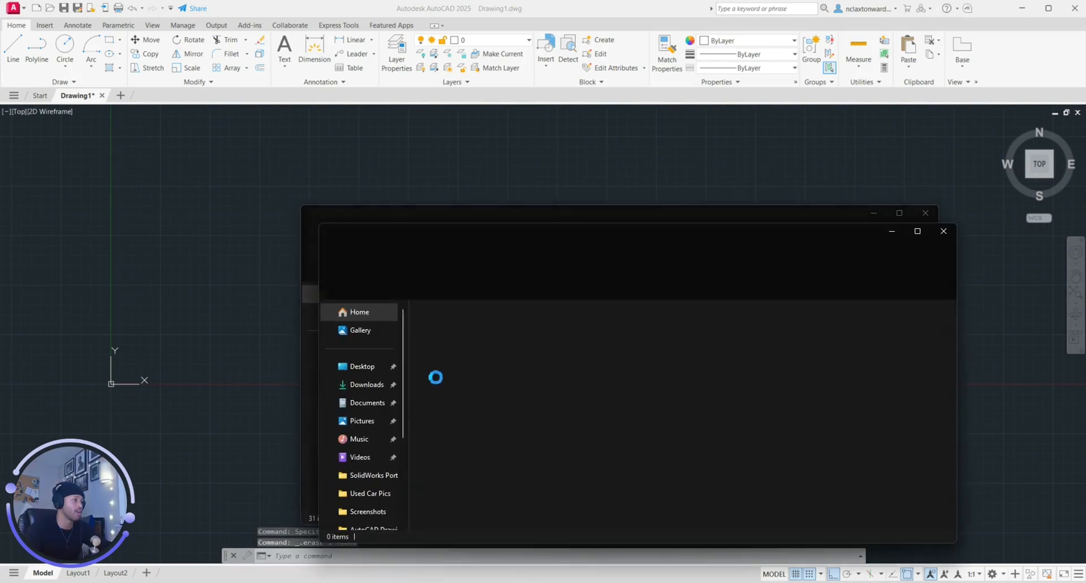
{"action": "left_click", "coordinate": [380, 512]}
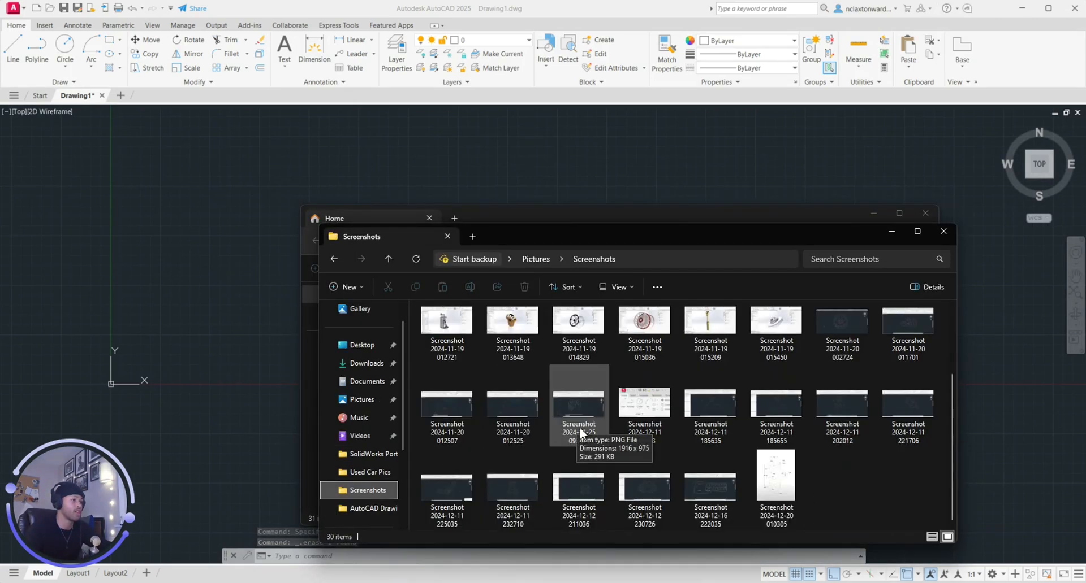
{"action": "double_click", "coordinate": [775, 475]}
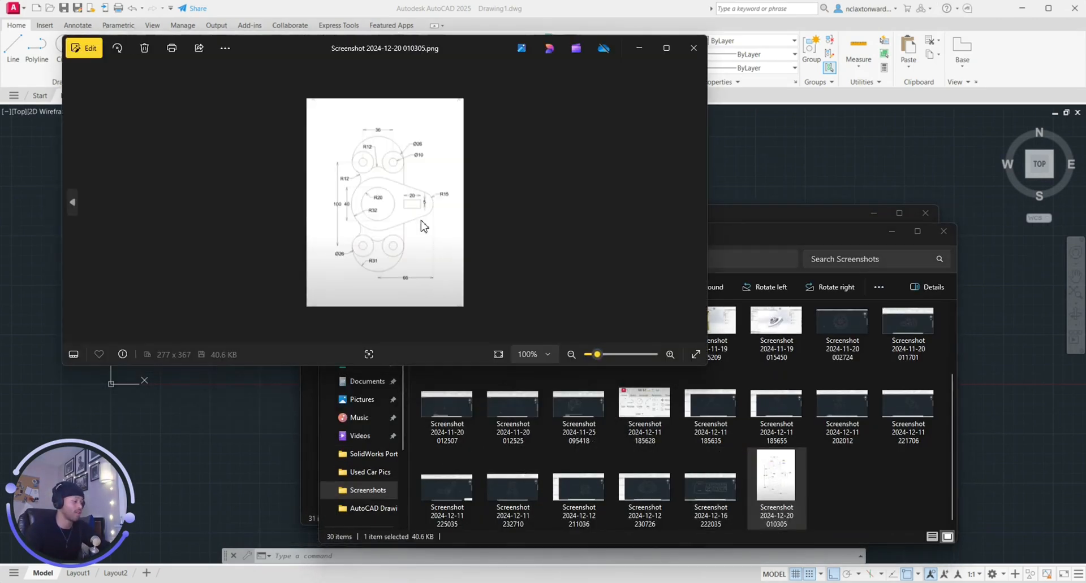
{"action": "key", "text": "ctrl+c"}
{"action": "left_click", "coordinate": [694, 48]}
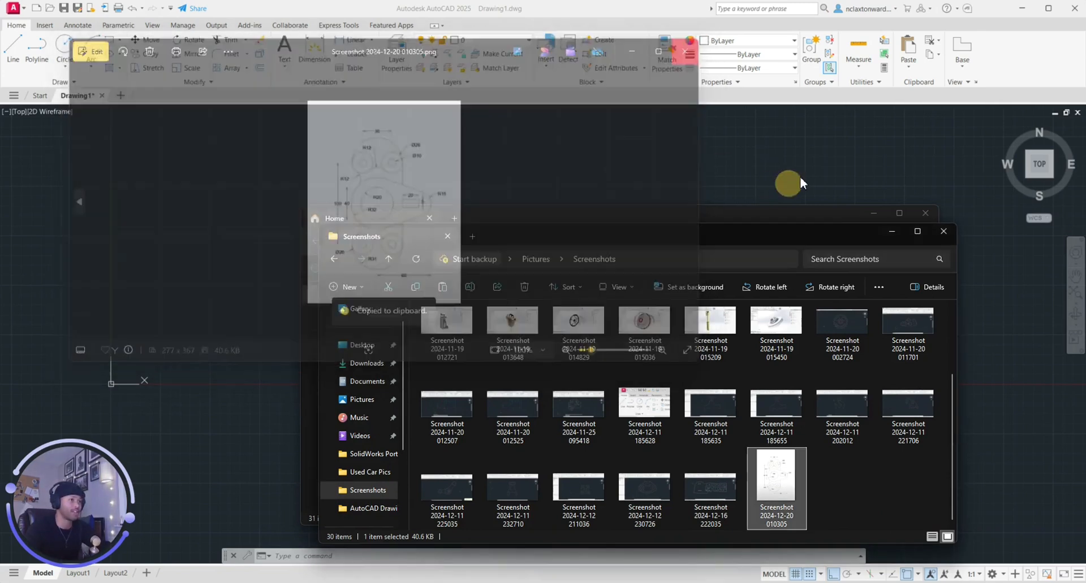
{"action": "left_click", "coordinate": [924, 213]}
Step: Paste the copied image into the drawing above and to the right of the origin, sizing it freehand without rotation
{"action": "key", "text": "ctrl+v"}
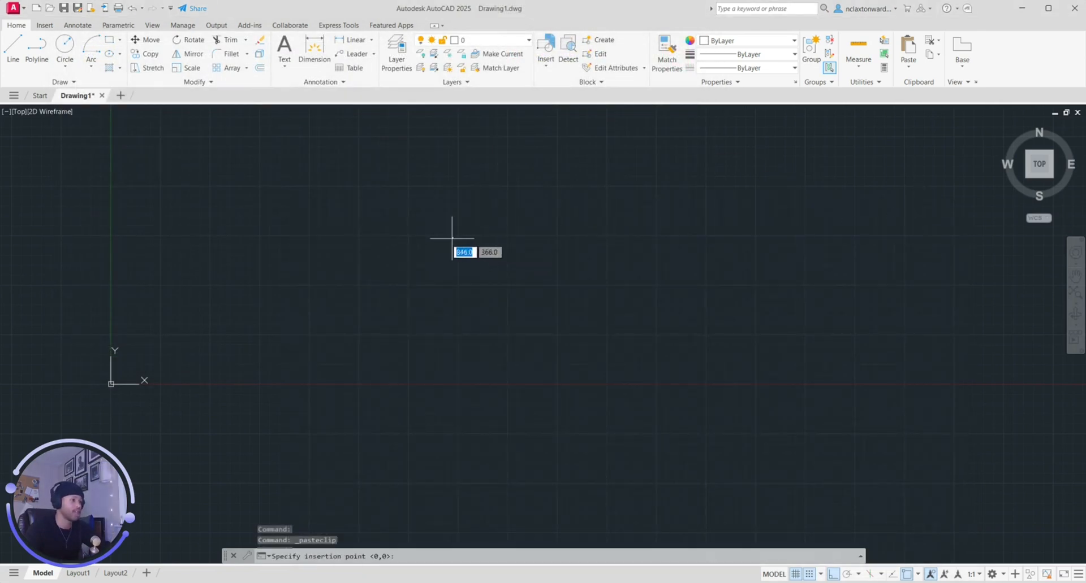
{"action": "left_click", "coordinate": [409, 287]}
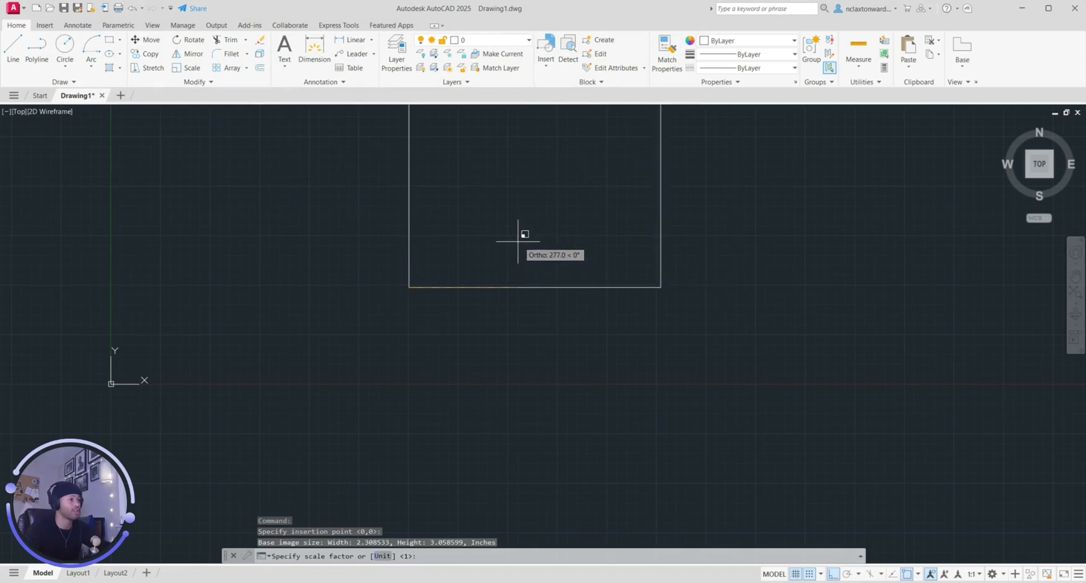
{"action": "scroll", "coordinate": [520, 236], "scroll_direction": "down", "scroll_amount": 4}
{"action": "middle_click_drag", "start_coordinate": [521, 236], "coordinate": [497, 279]}
{"action": "left_click", "coordinate": [497, 286]}
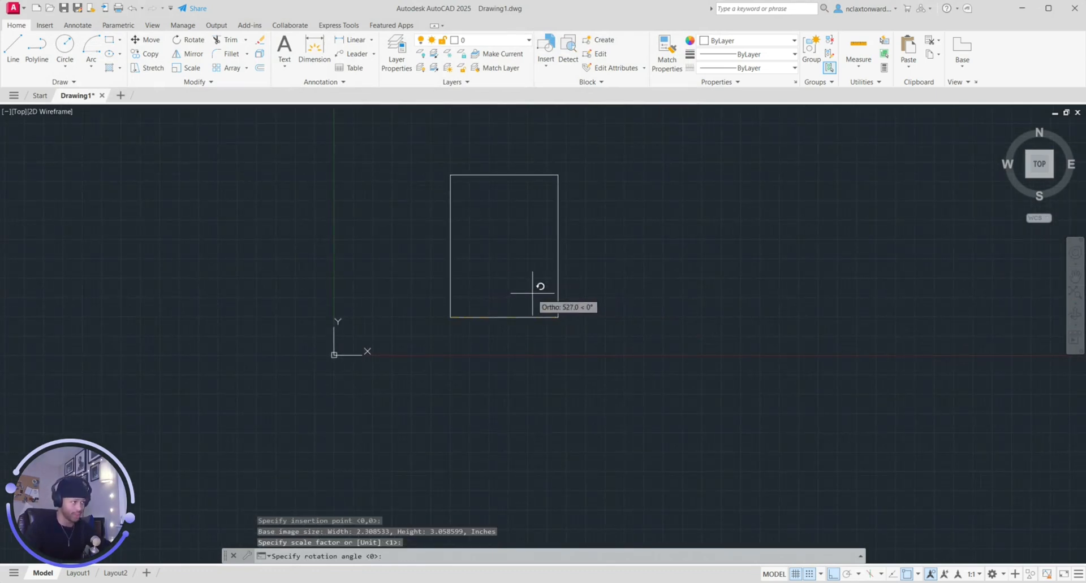
{"action": "left_click", "coordinate": [539, 301]}
{"action": "scroll", "coordinate": [526, 256], "scroll_direction": "up", "scroll_amount": 6}
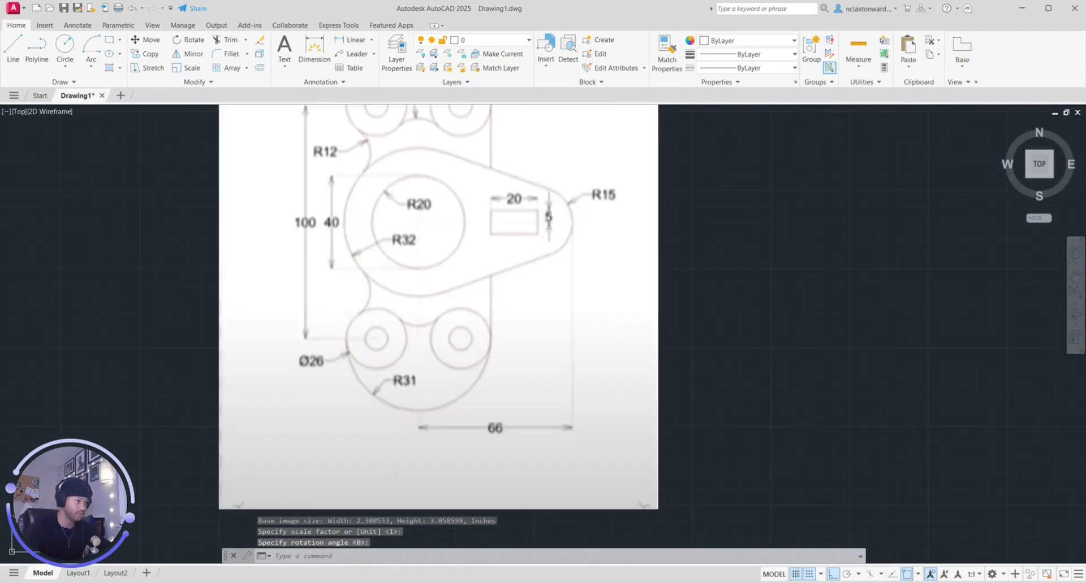
{"action": "scroll", "coordinate": [565, 266], "scroll_direction": "down", "scroll_amount": 6}
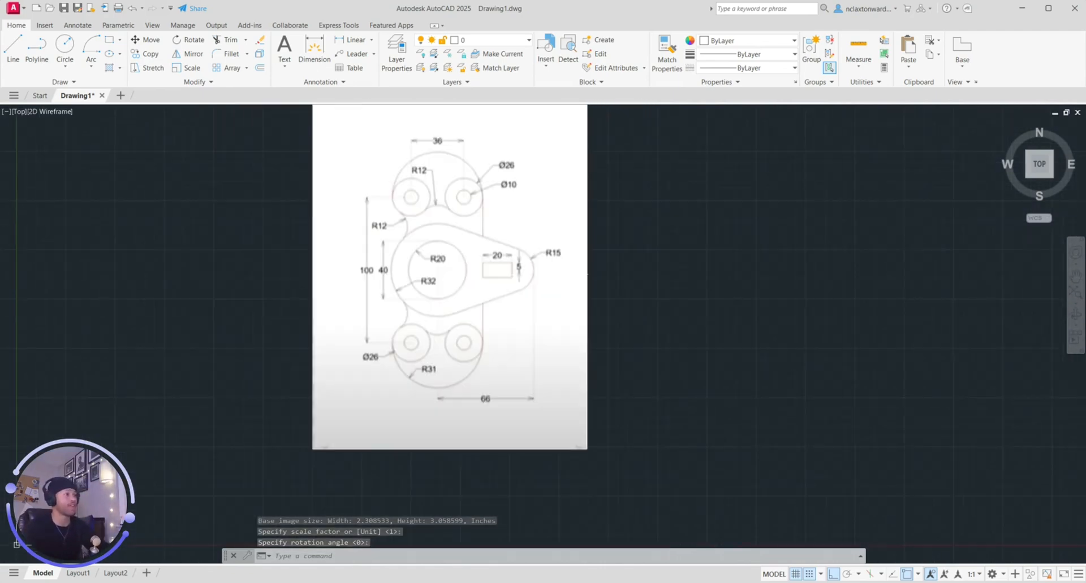
{"action": "scroll", "coordinate": [594, 266], "scroll_direction": "up", "scroll_amount": 4}
{"action": "middle_click_drag", "start_coordinate": [588, 271], "coordinate": [460, 252]}
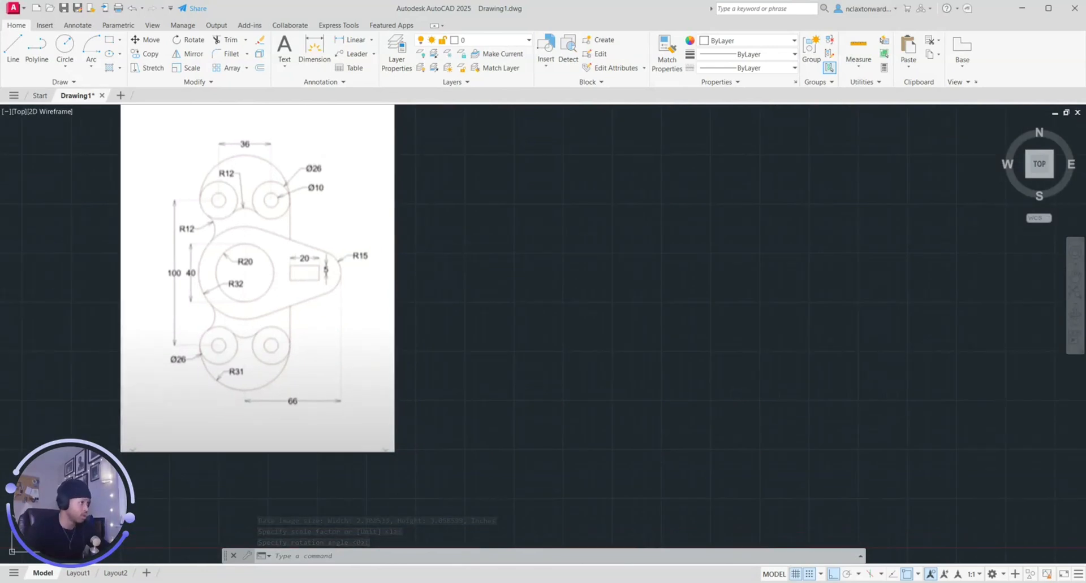
Step: Review the snap and grid spacing in the drafting settings
{"action": "left_click", "coordinate": [62, 46]}
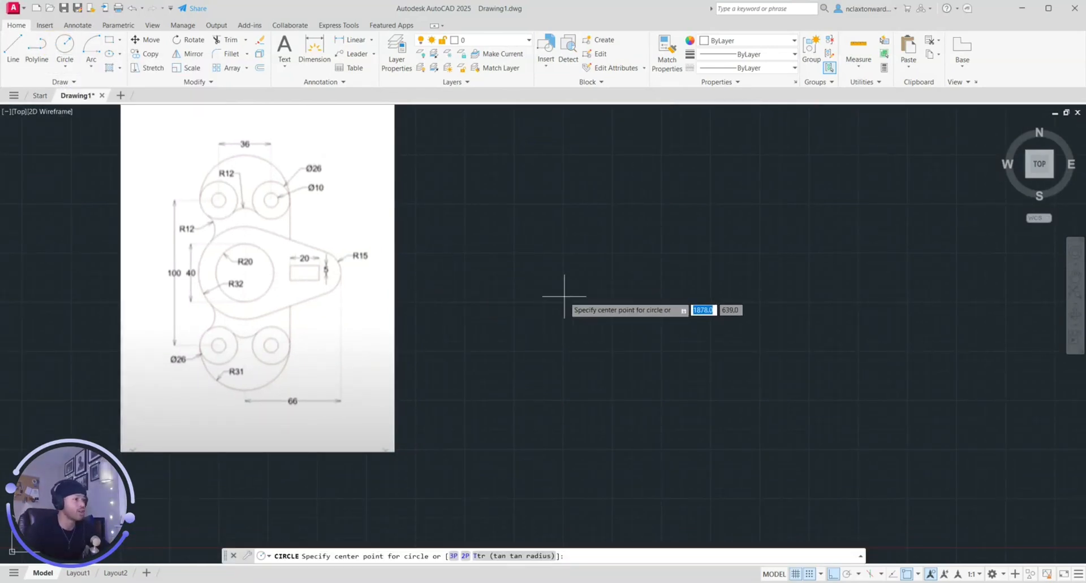
{"action": "left_click", "coordinate": [821, 574]}
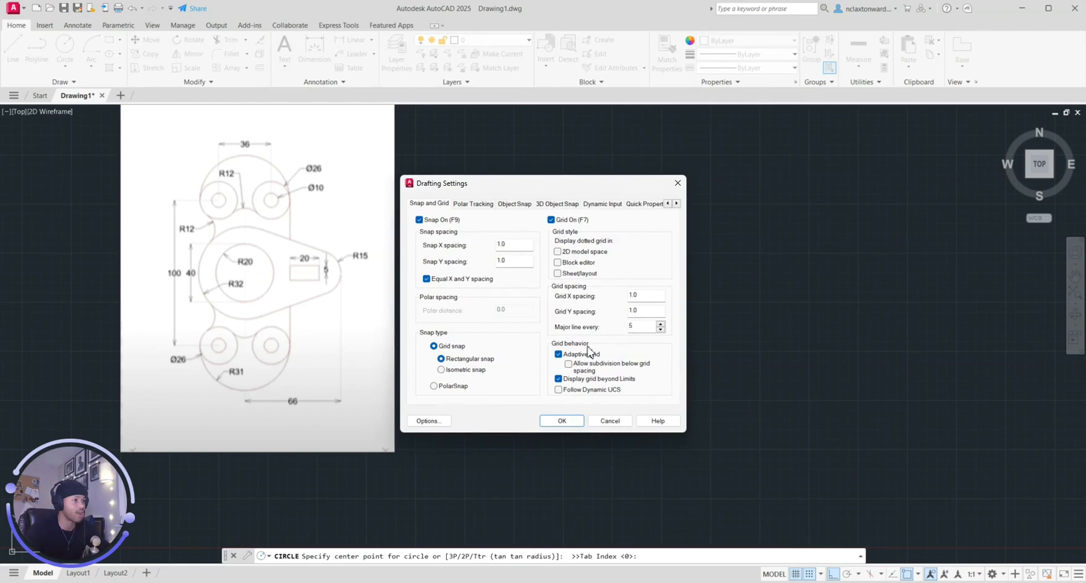
{"action": "left_click", "coordinate": [574, 425]}
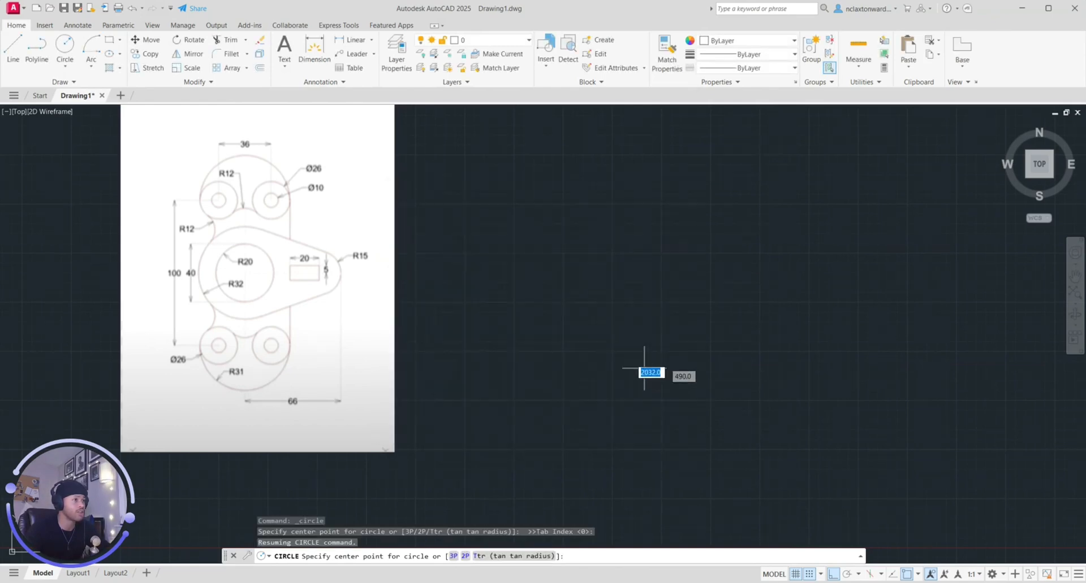
{"action": "left_click", "coordinate": [64, 45]}
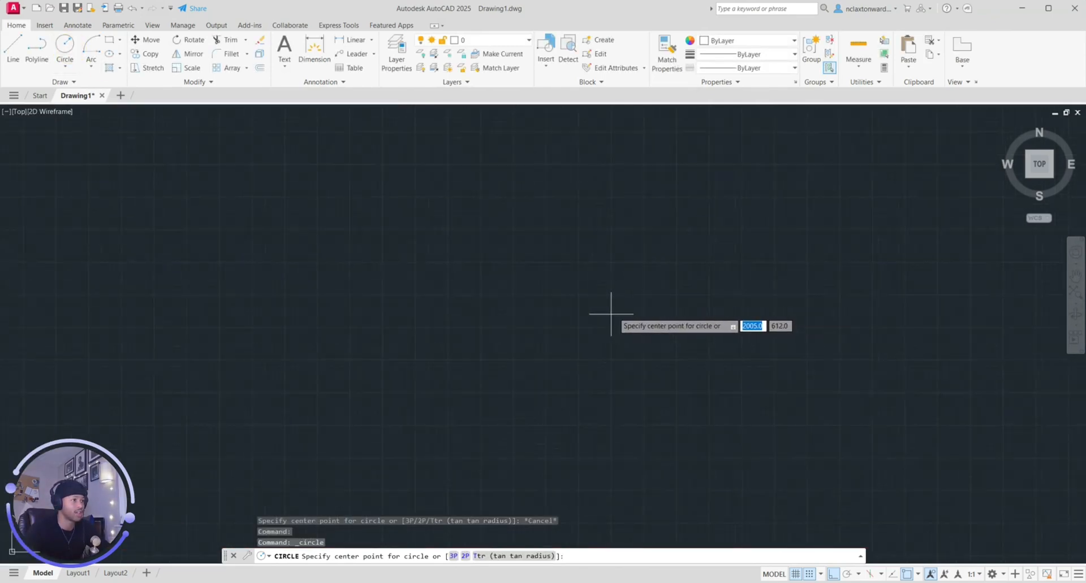
{"action": "left_click", "coordinate": [13, 45]}
{"action": "left_click", "coordinate": [609, 283]}
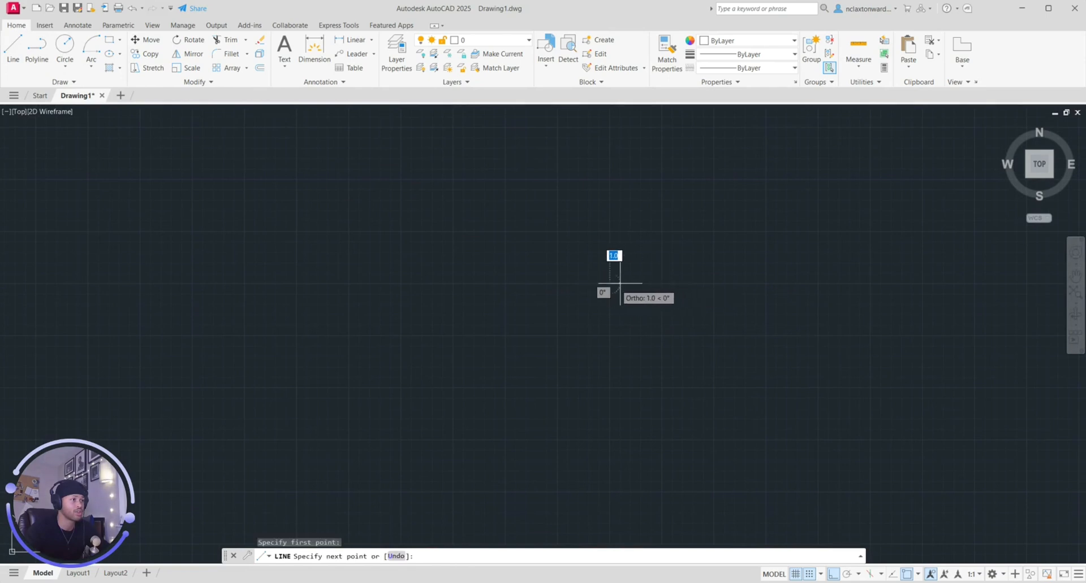
{"action": "scroll", "coordinate": [619, 283], "scroll_direction": "up", "scroll_amount": 8}
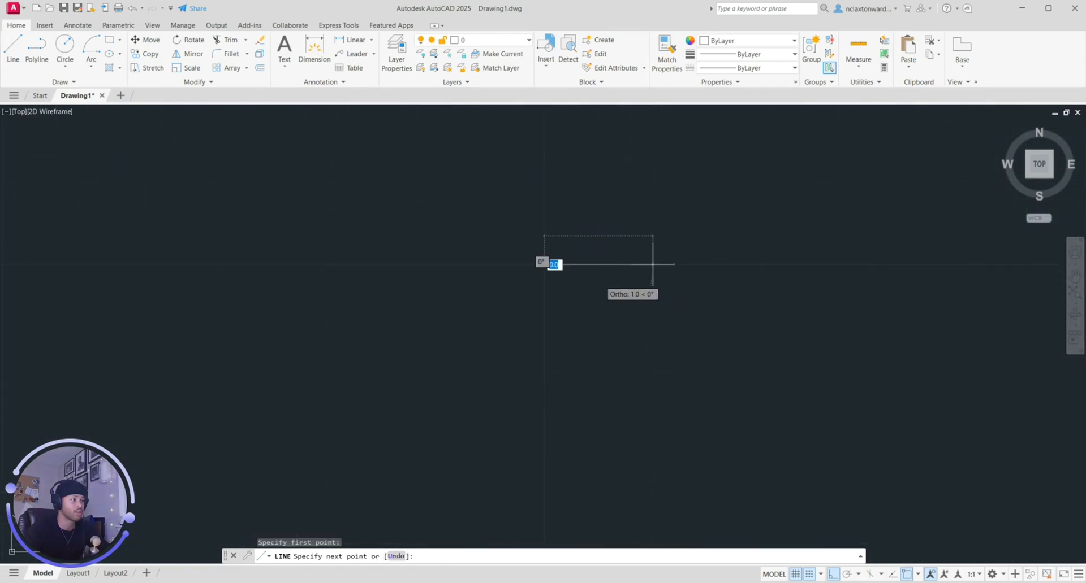
{"action": "scroll", "coordinate": [614, 273], "scroll_direction": "down", "scroll_amount": 1}
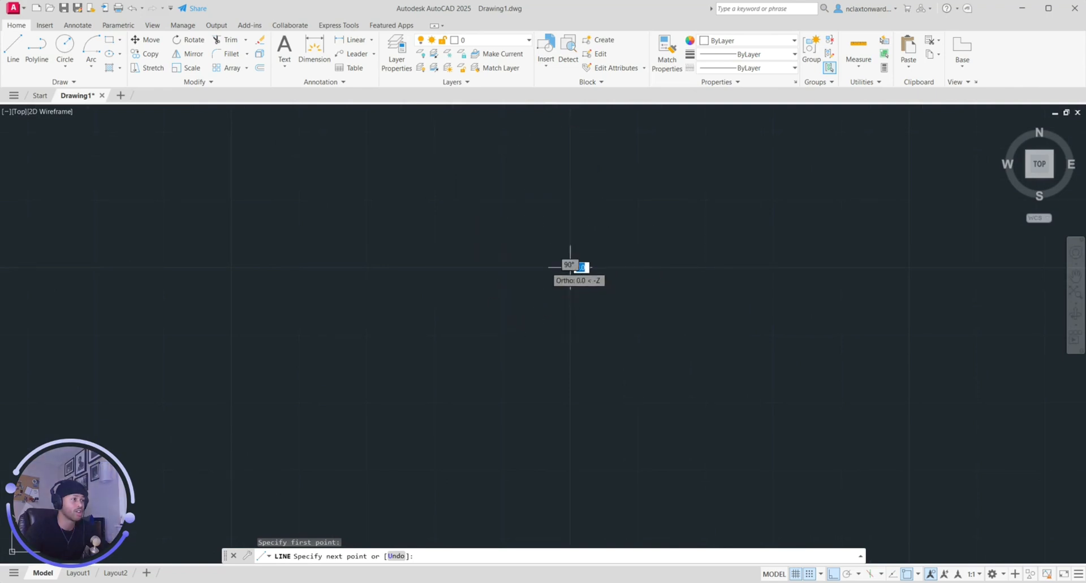
{"action": "scroll", "coordinate": [531, 266], "scroll_direction": "up", "scroll_amount": 2}
{"action": "scroll", "coordinate": [542, 276], "scroll_direction": "down", "scroll_amount": 2}
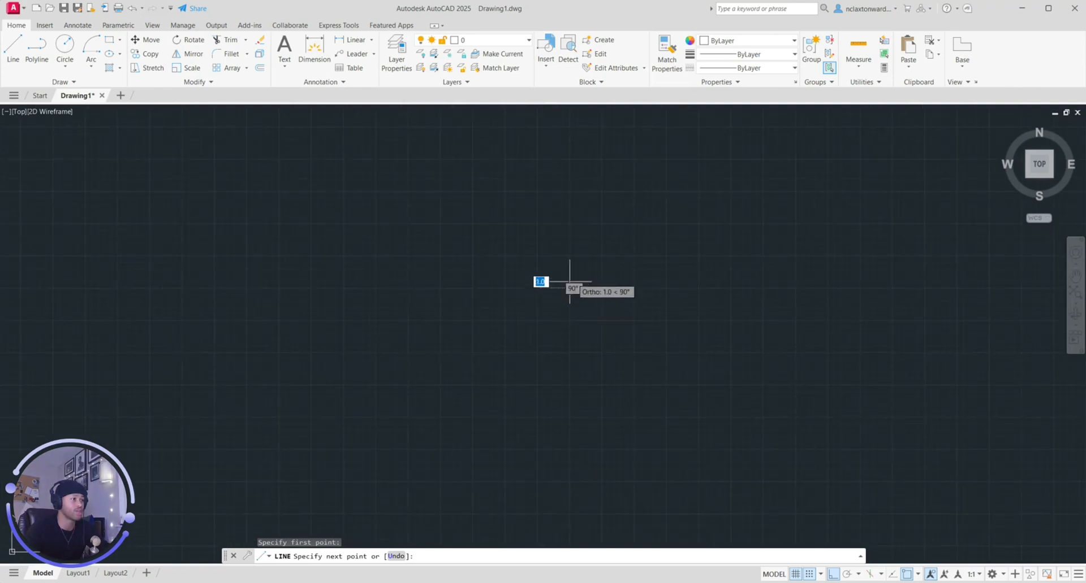
{"action": "key", "text": "Escape"}
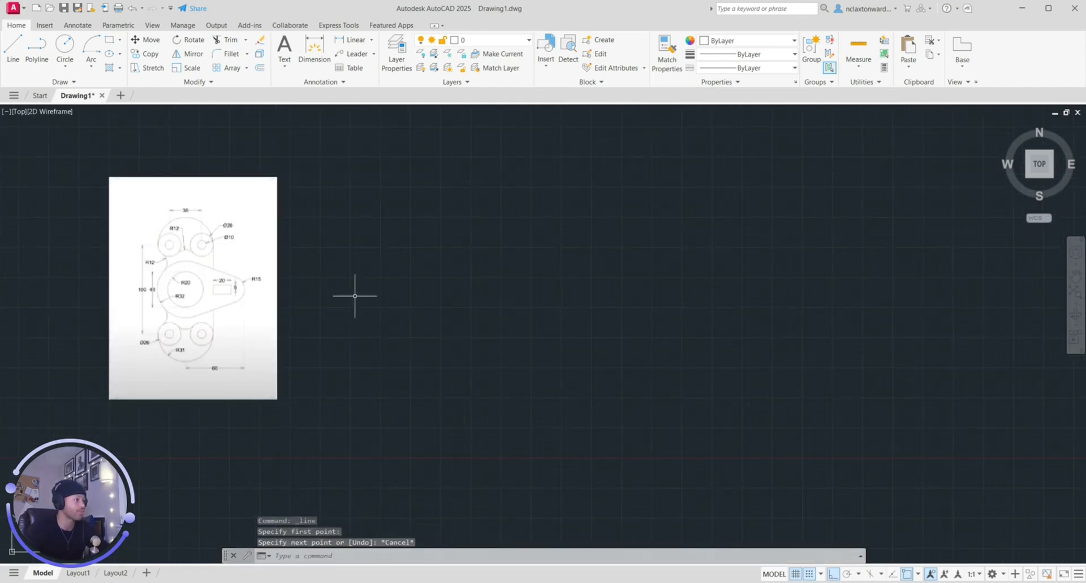
{"action": "left_click", "coordinate": [821, 573]}
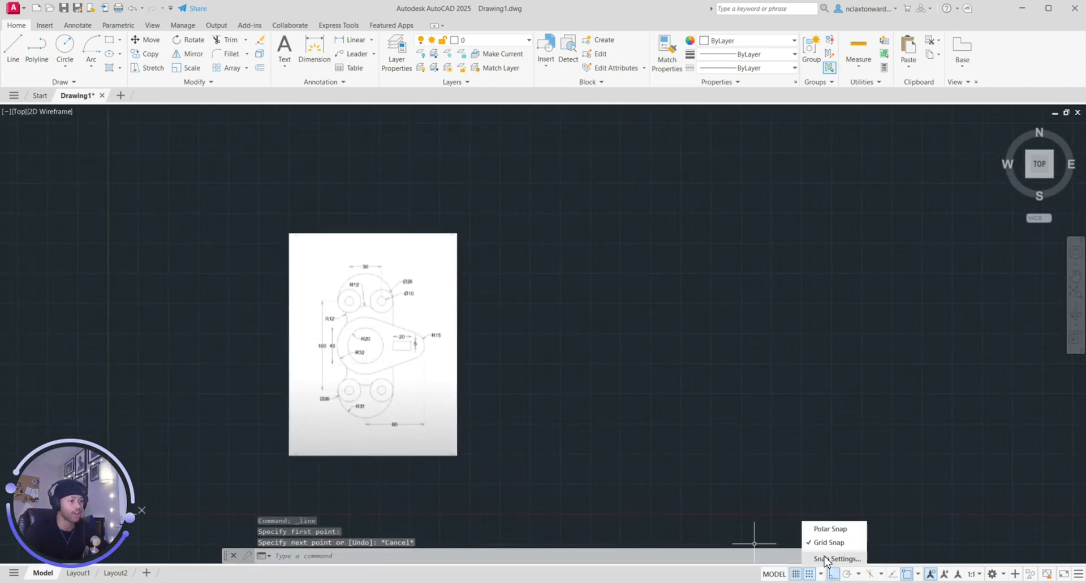
{"action": "key", "text": "Escape"}
{"action": "key", "text": "Escape"}
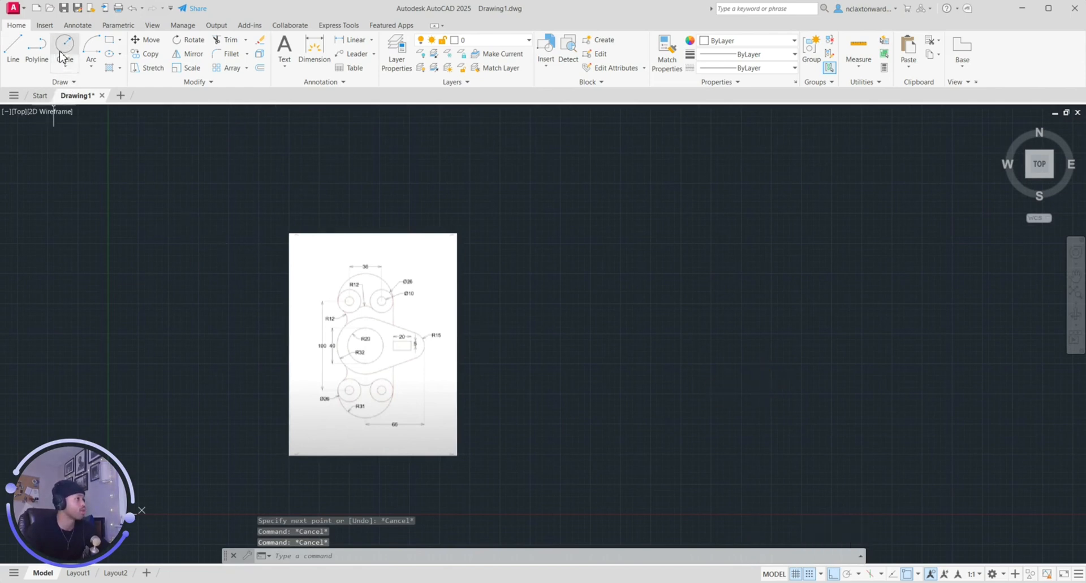
{"action": "left_click", "coordinate": [63, 52]}
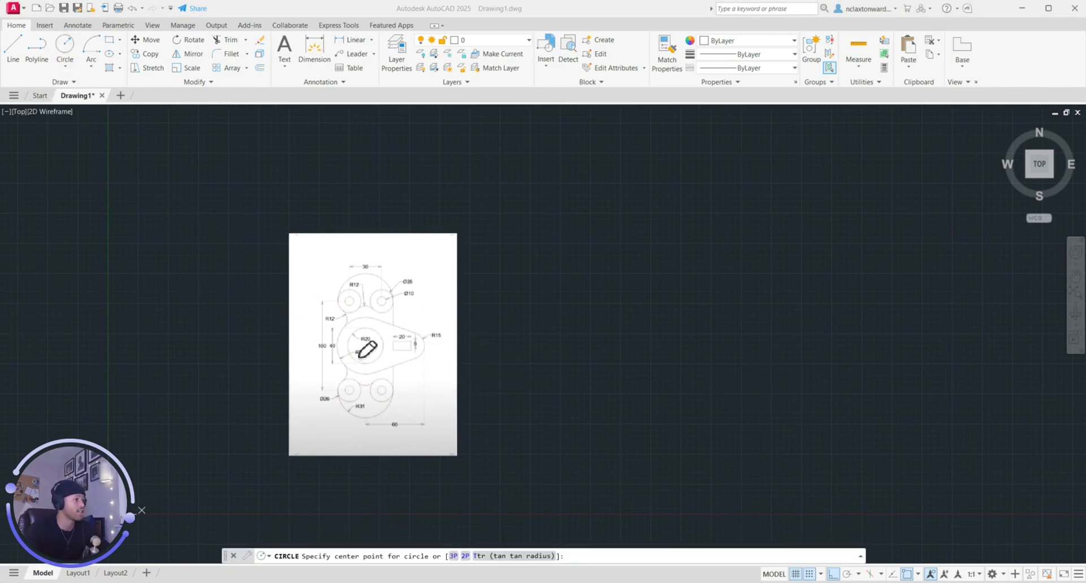
{"action": "mouse_move", "coordinate": [345, 343]}
{"action": "left_mouse_down"}
{"action": "mouse_move", "coordinate": [368, 367]}
{"action": "mouse_move", "coordinate": [370, 330]}
{"action": "left_mouse_up"}
{"action": "left_click", "coordinate": [25, 278]}
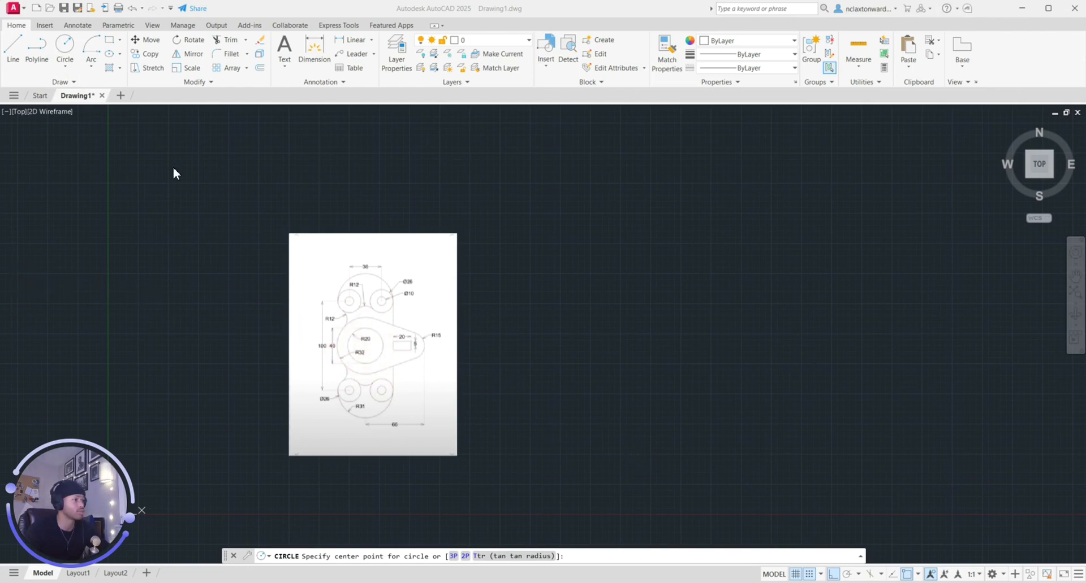
{"action": "left_click", "coordinate": [65, 47]}
{"action": "scroll", "coordinate": [699, 404], "scroll_direction": "up", "scroll_amount": 2}
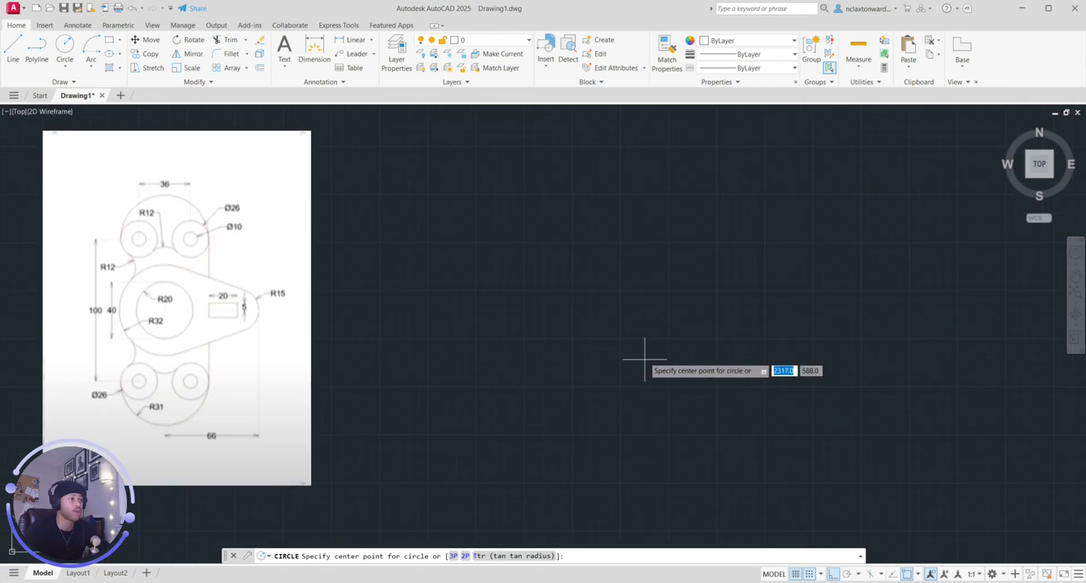
{"action": "left_click", "coordinate": [716, 338]}
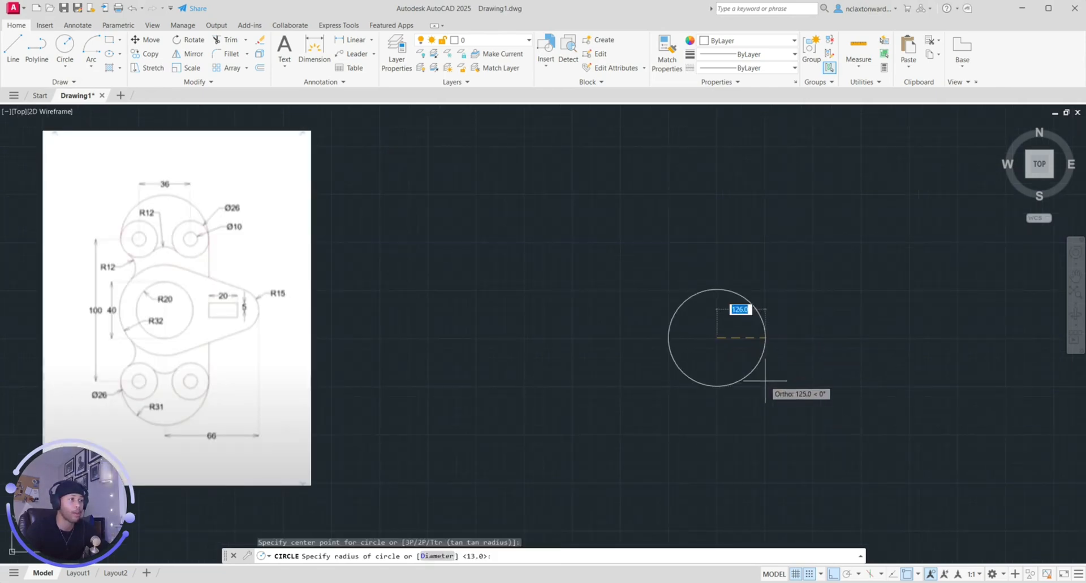
{"action": "scroll", "coordinate": [764, 382], "scroll_direction": "up", "scroll_amount": 6}
{"action": "key", "text": "Escape"}
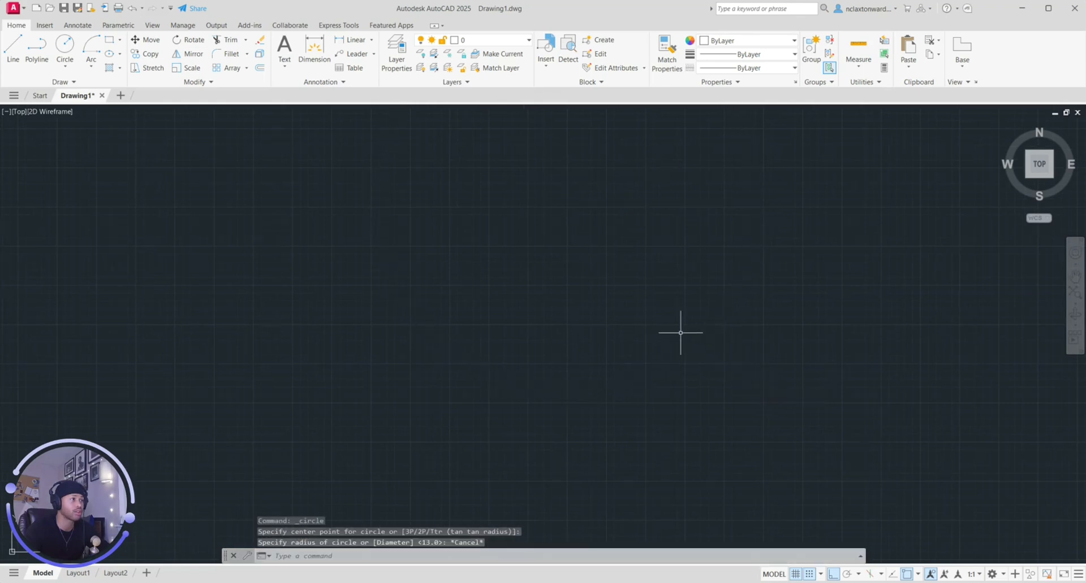
Step: Draw a circle of radius 20 in the empty area to the right of the reference image
{"action": "left_click", "coordinate": [63, 43]}
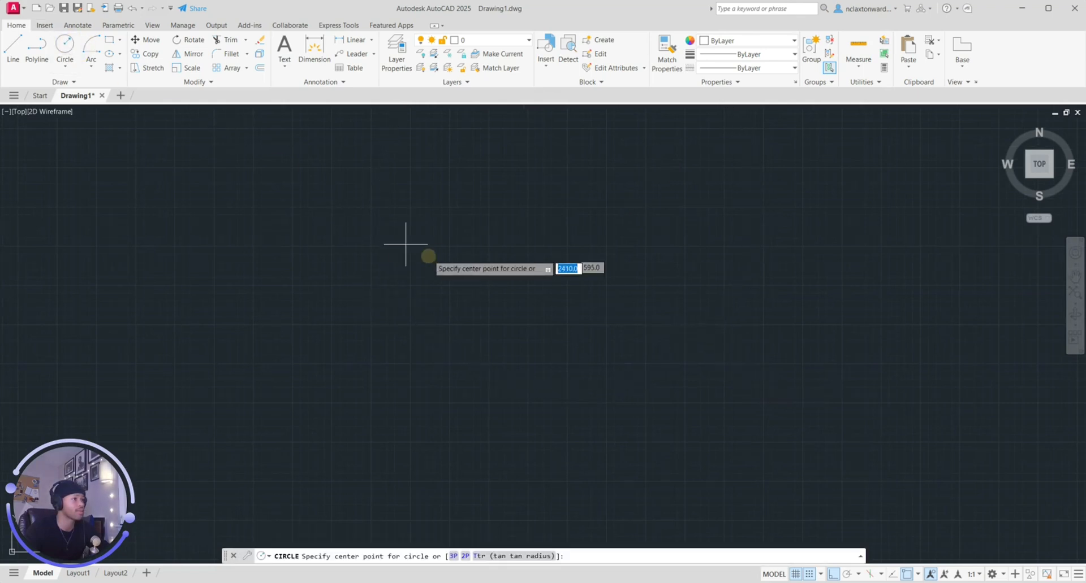
{"action": "left_click", "coordinate": [536, 208]}
{"action": "scroll", "coordinate": [580, 259], "scroll_direction": "down", "scroll_amount": 2}
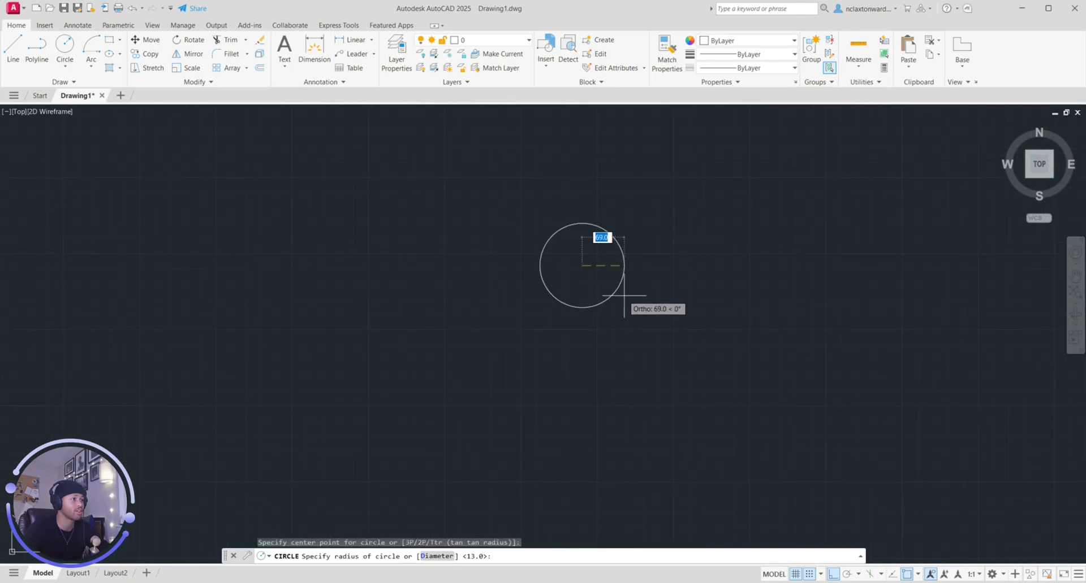
{"action": "scroll", "coordinate": [611, 266], "scroll_direction": "down", "scroll_amount": 5}
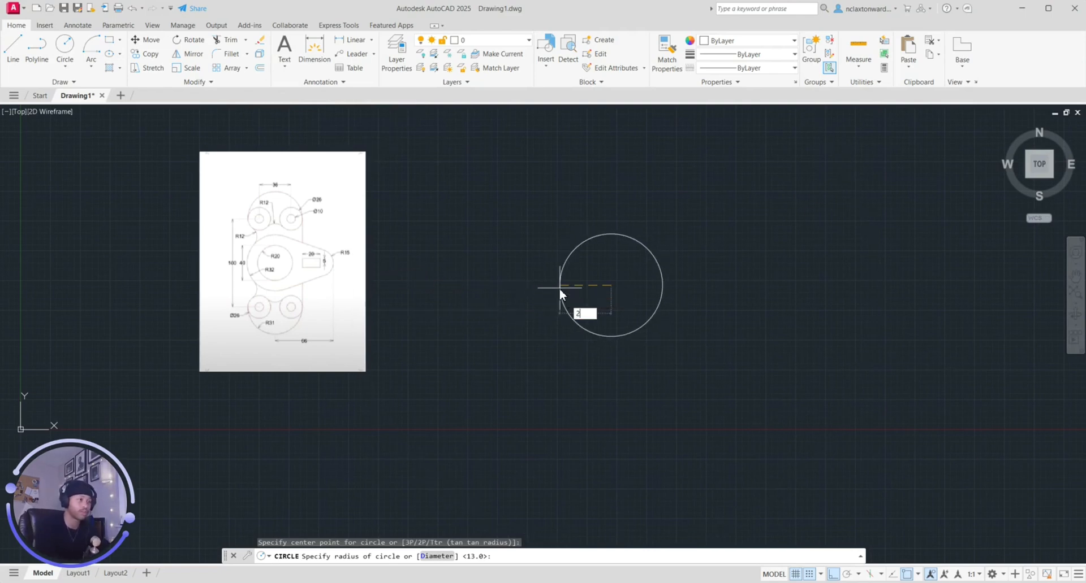
{"action": "key", "text": "Return"}
{"action": "left_click", "coordinate": [625, 291]}
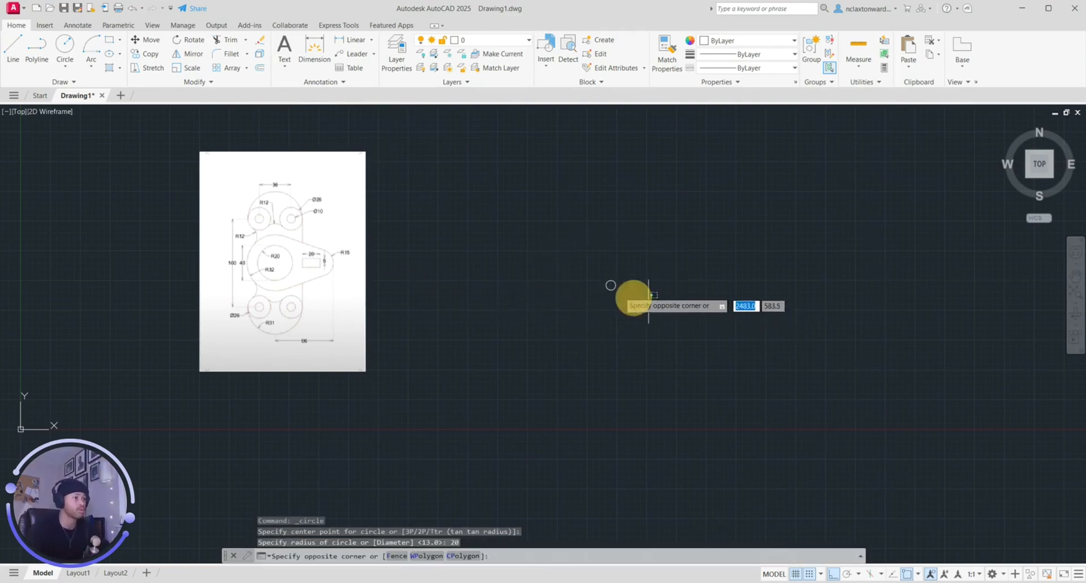
{"action": "key", "text": "Escape"}
{"action": "left_click", "coordinate": [624, 291]}
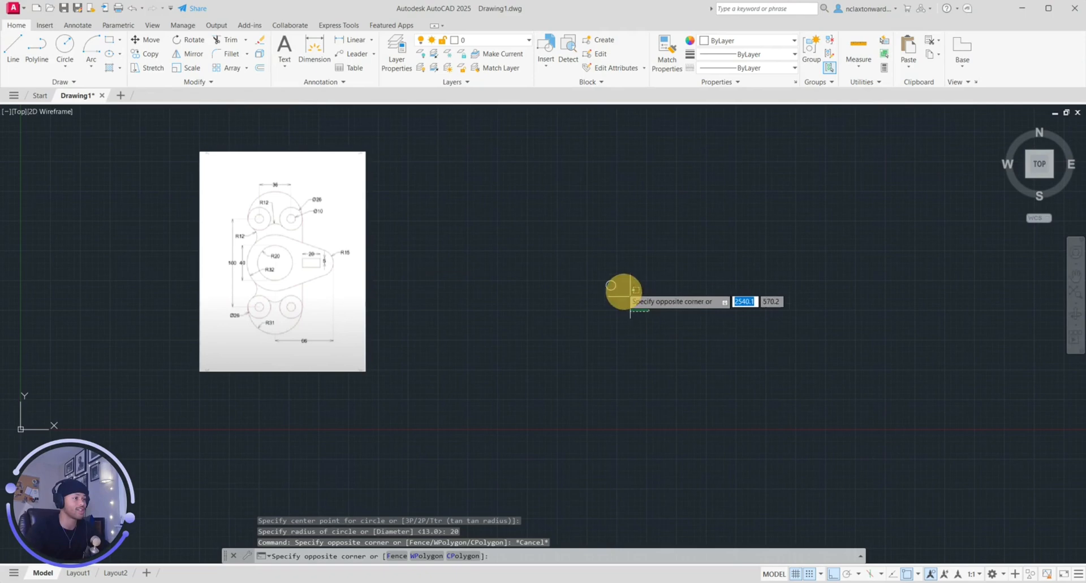
Step: Try window selection on the circle with partly and fully enclosing areas, and clear the selection
{"action": "left_click", "coordinate": [596, 268]}
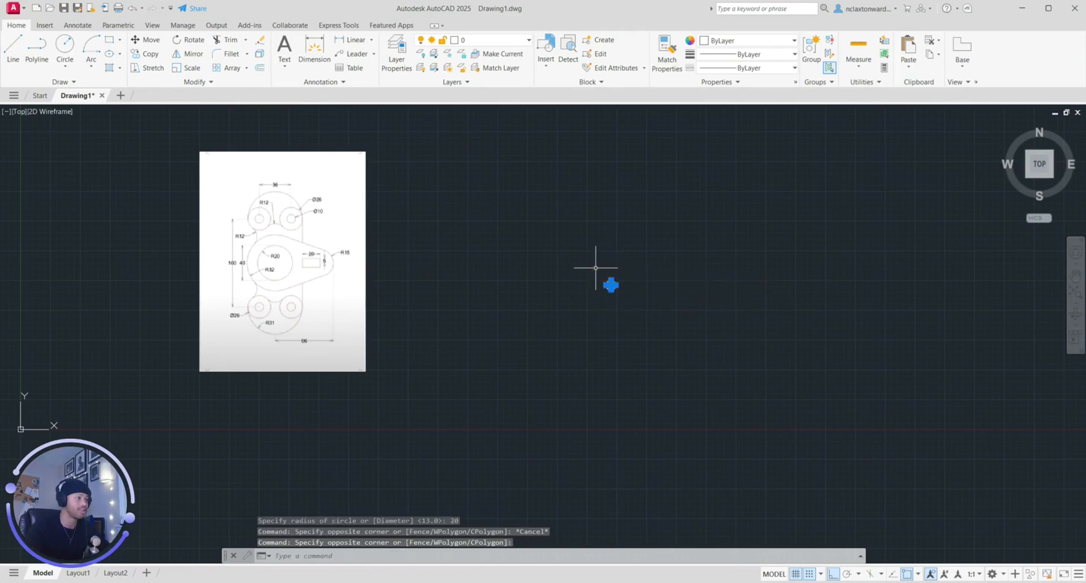
{"action": "scroll", "coordinate": [652, 319], "scroll_direction": "up", "scroll_amount": 2}
{"action": "key", "text": "Escape"}
{"action": "left_click", "coordinate": [453, 251]}
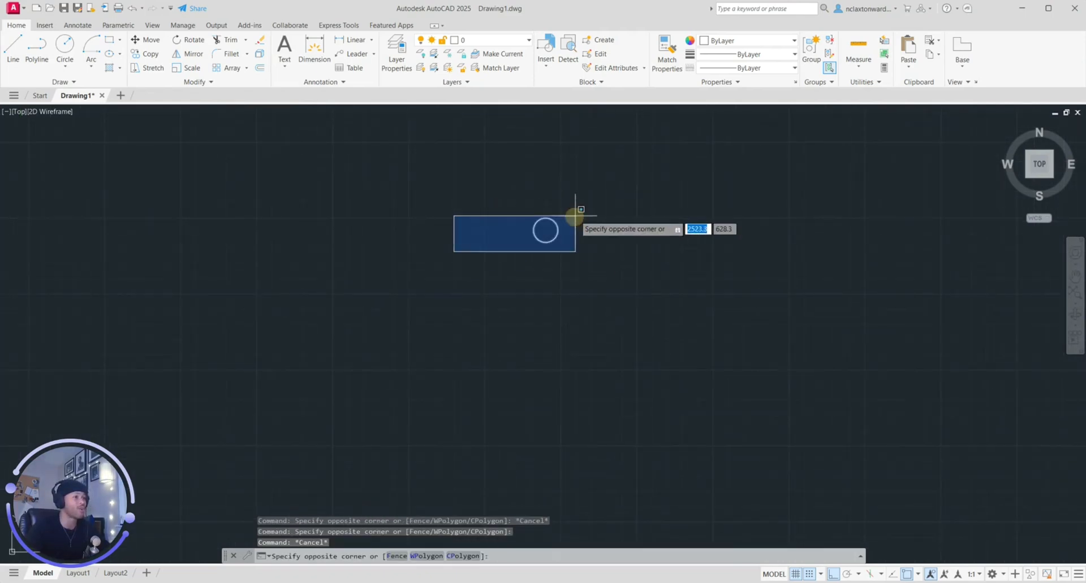
{"action": "key", "text": "Escape"}
{"action": "left_click", "coordinate": [458, 230]}
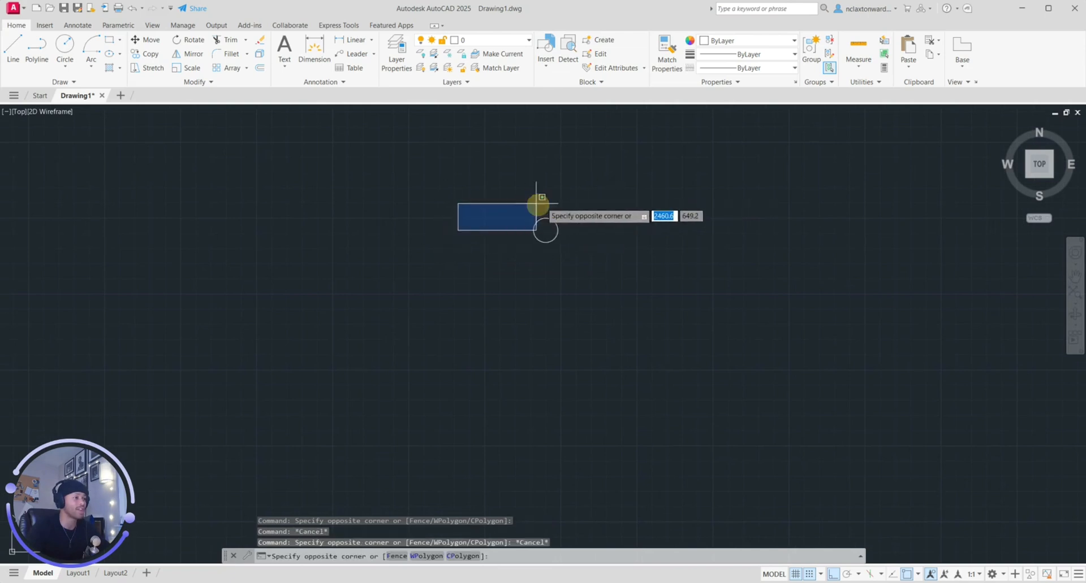
{"action": "left_click", "coordinate": [648, 177]}
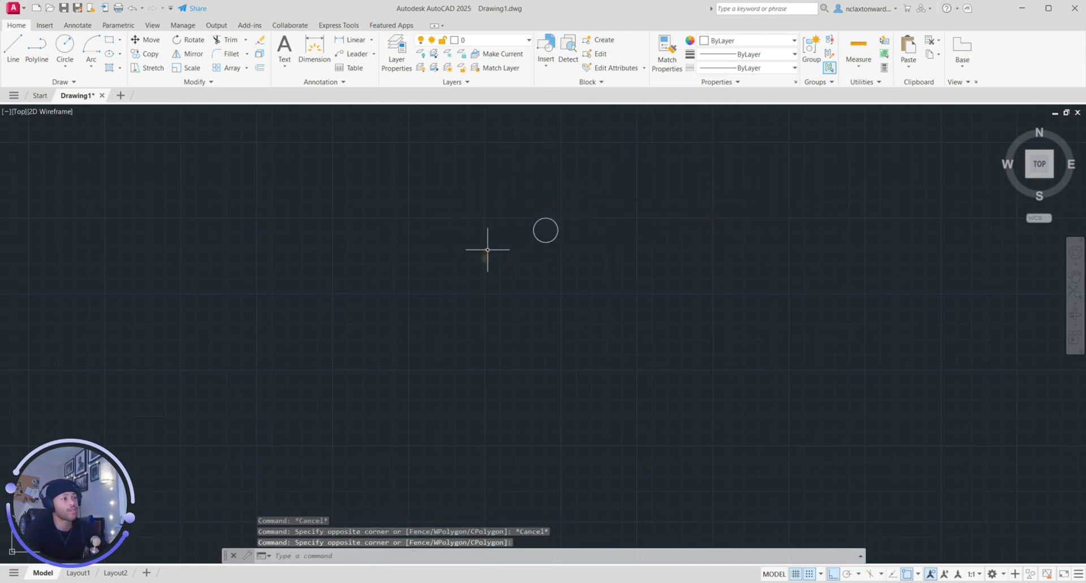
{"action": "left_click", "coordinate": [484, 270]}
{"action": "left_click", "coordinate": [644, 179]}
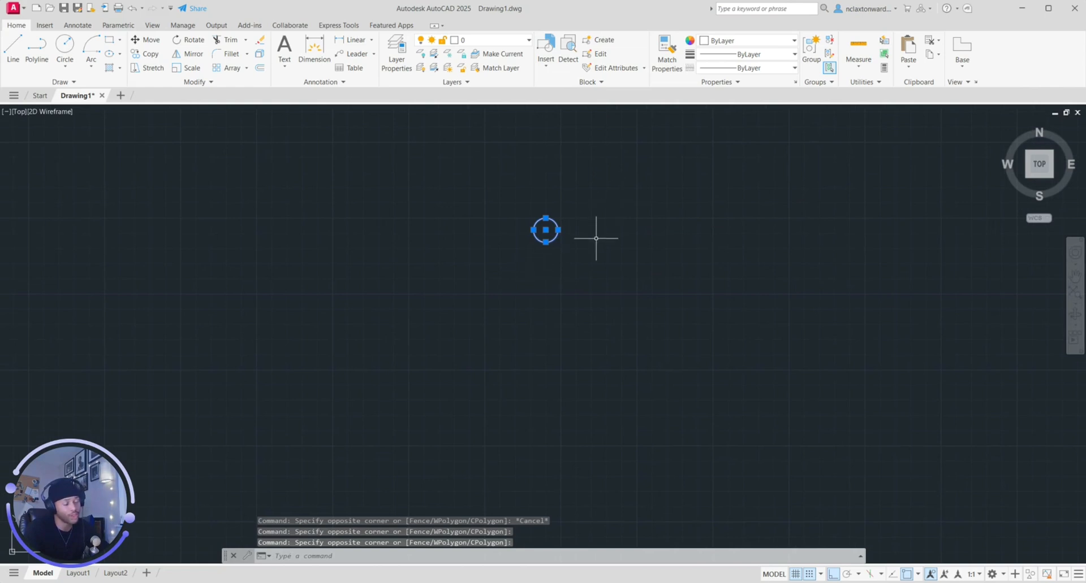
{"action": "key", "text": "Escape"}
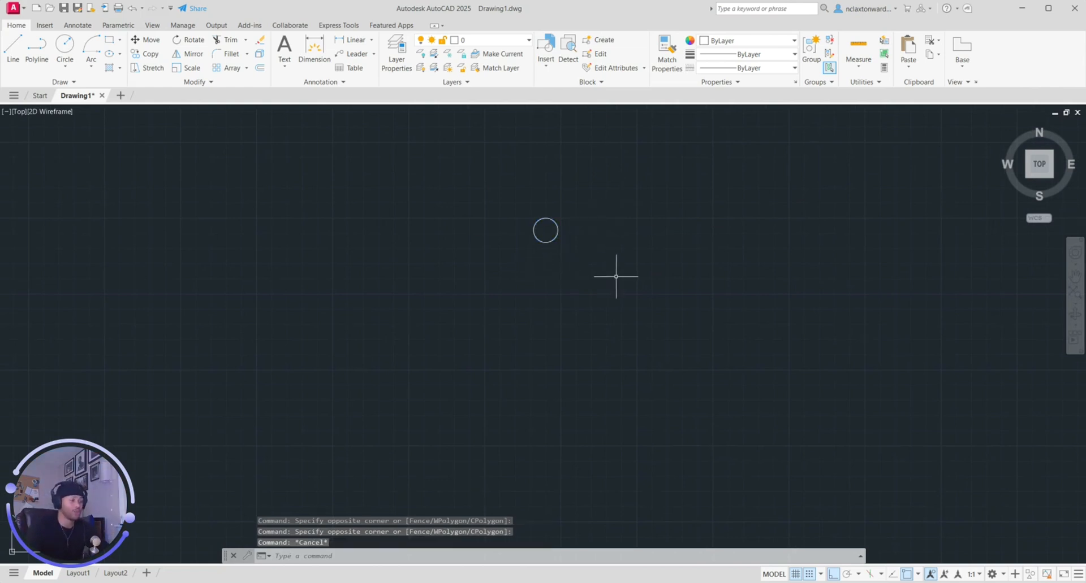
Step: Try crossing selection on the circle by touching only part of it, and clear the selection
{"action": "left_click", "coordinate": [649, 244]}
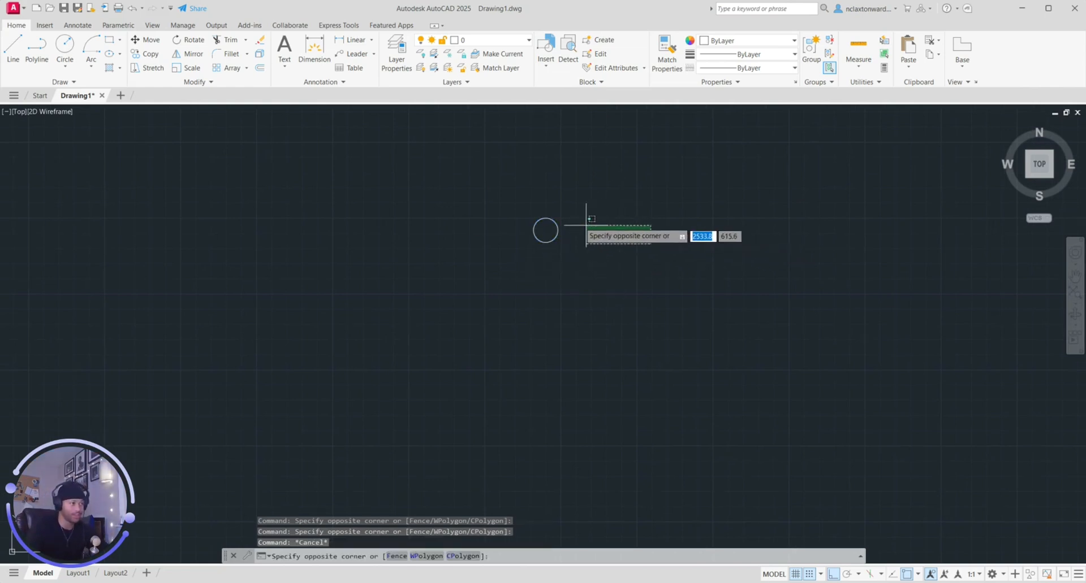
{"action": "left_click", "coordinate": [554, 210]}
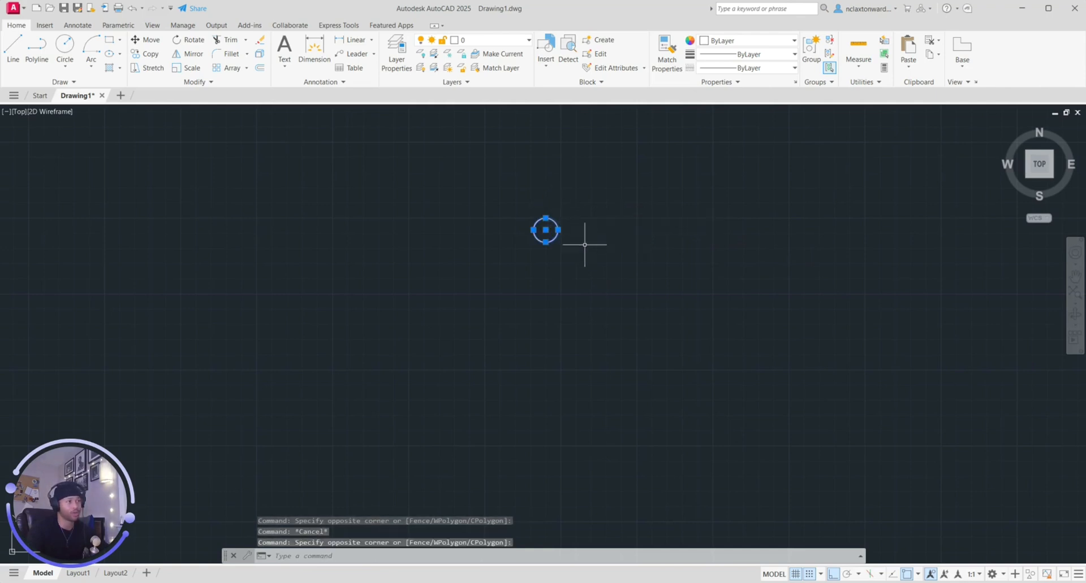
{"action": "key", "text": "Escape"}
{"action": "left_click", "coordinate": [653, 255]}
{"action": "left_click", "coordinate": [557, 195]}
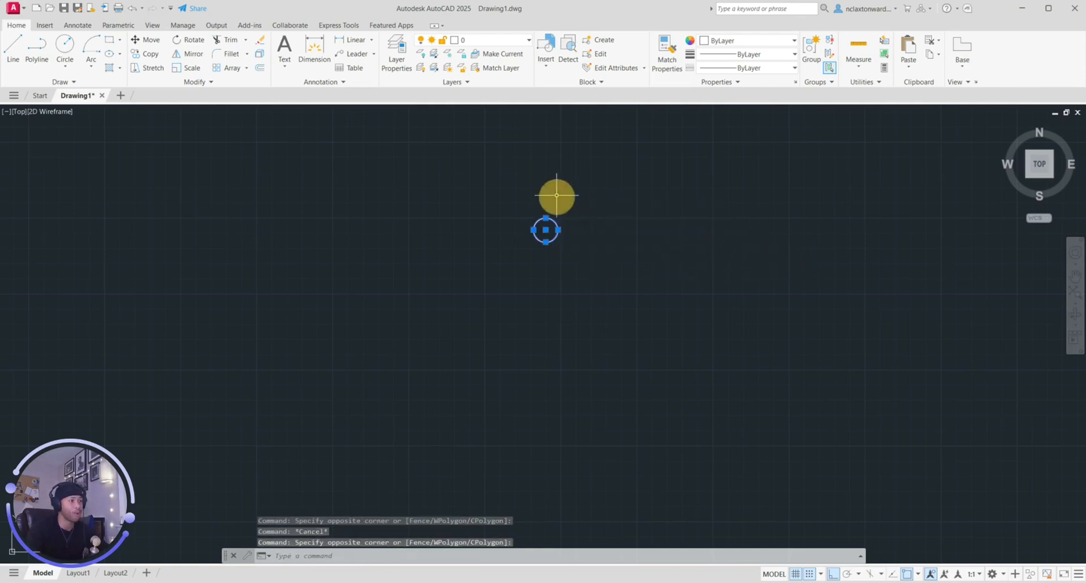
{"action": "key", "text": "Escape"}
Step: Move the circle by its center grip closer to the reference image
{"action": "left_click", "coordinate": [647, 286]}
{"action": "left_click", "coordinate": [524, 195]}
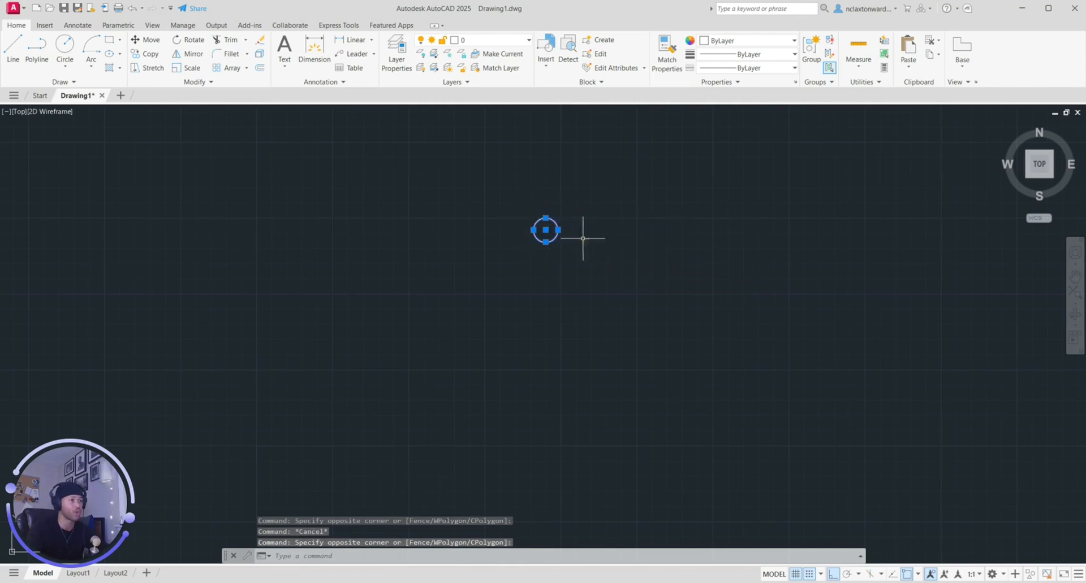
{"action": "left_click_drag", "start_coordinate": [545, 229], "coordinate": [274, 230]}
{"action": "left_click", "coordinate": [322, 231]}
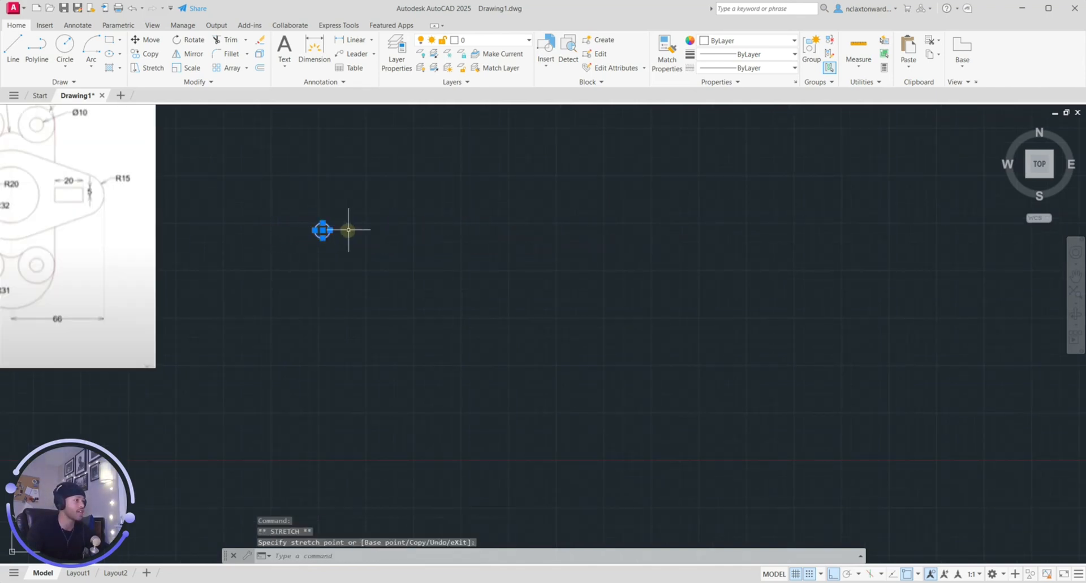
{"action": "key", "text": "Escape"}
Step: Move the circle horizontally by its center onto the nearest vertical grid line
{"action": "scroll", "coordinate": [218, 247], "scroll_direction": "up", "scroll_amount": 2}
{"action": "middle_click_drag", "start_coordinate": [229, 232], "coordinate": [462, 286]}
{"action": "scroll", "coordinate": [465, 287], "scroll_direction": "down", "scroll_amount": 2}
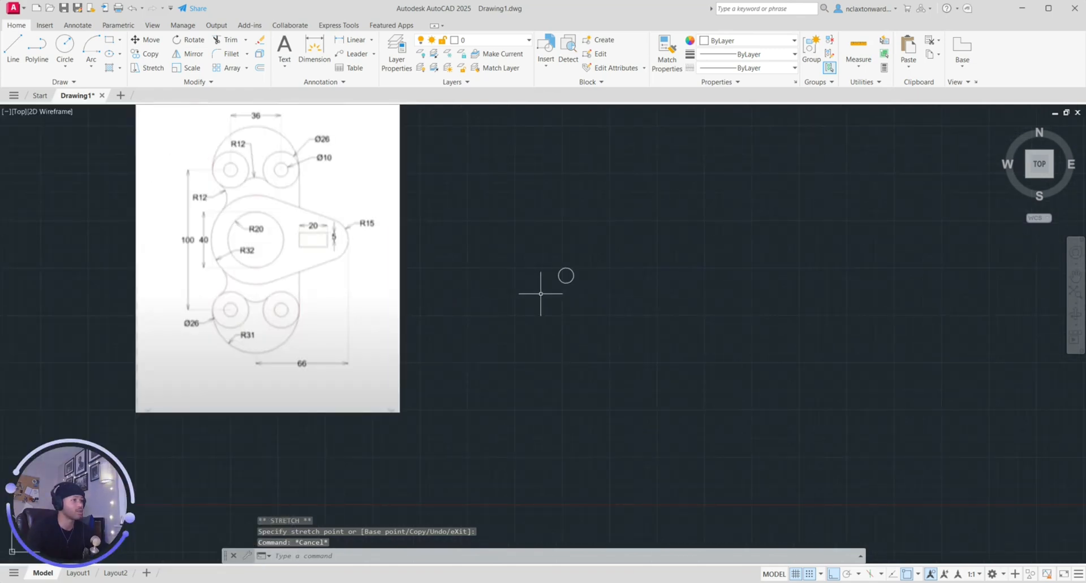
{"action": "scroll", "coordinate": [557, 295], "scroll_direction": "up", "scroll_amount": 1}
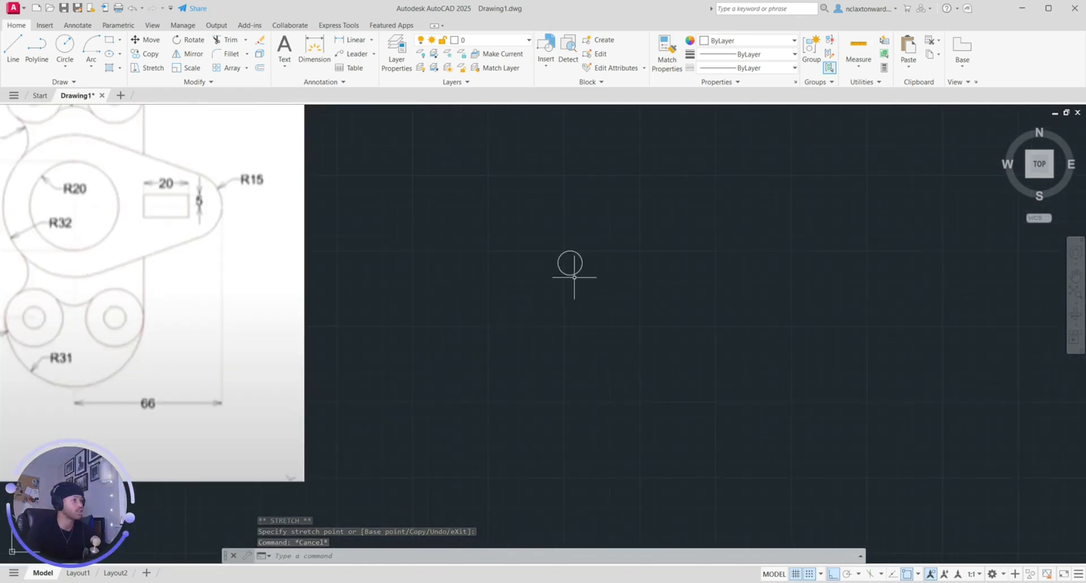
{"action": "scroll", "coordinate": [574, 277], "scroll_direction": "up", "scroll_amount": 5}
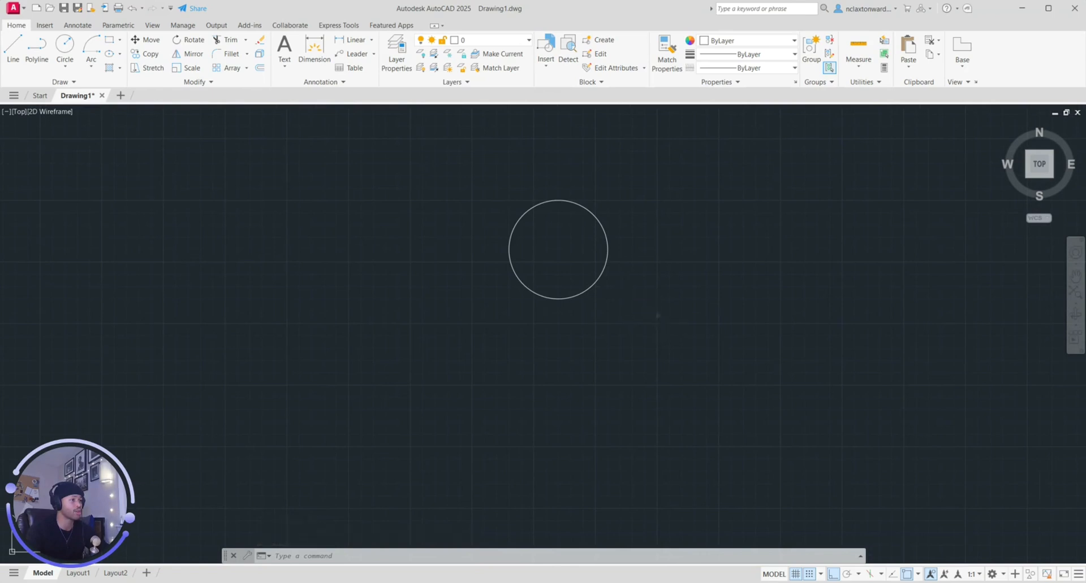
{"action": "left_click", "coordinate": [658, 316]}
{"action": "left_click", "coordinate": [494, 194]}
{"action": "mouse_move", "coordinate": [558, 249]}
{"action": "left_mouse_down"}
{"action": "mouse_move", "coordinate": [531, 262]}
{"action": "mouse_move", "coordinate": [528, 250]}
{"action": "mouse_move", "coordinate": [553, 252]}
{"action": "left_mouse_up"}
{"action": "key", "text": "Escape"}
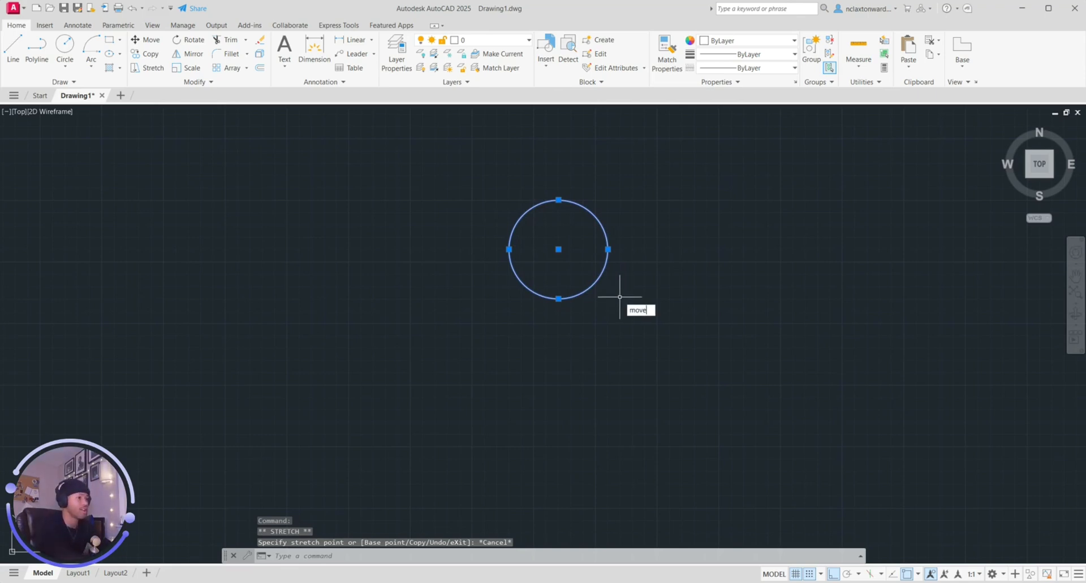
{"action": "key", "text": "Return"}
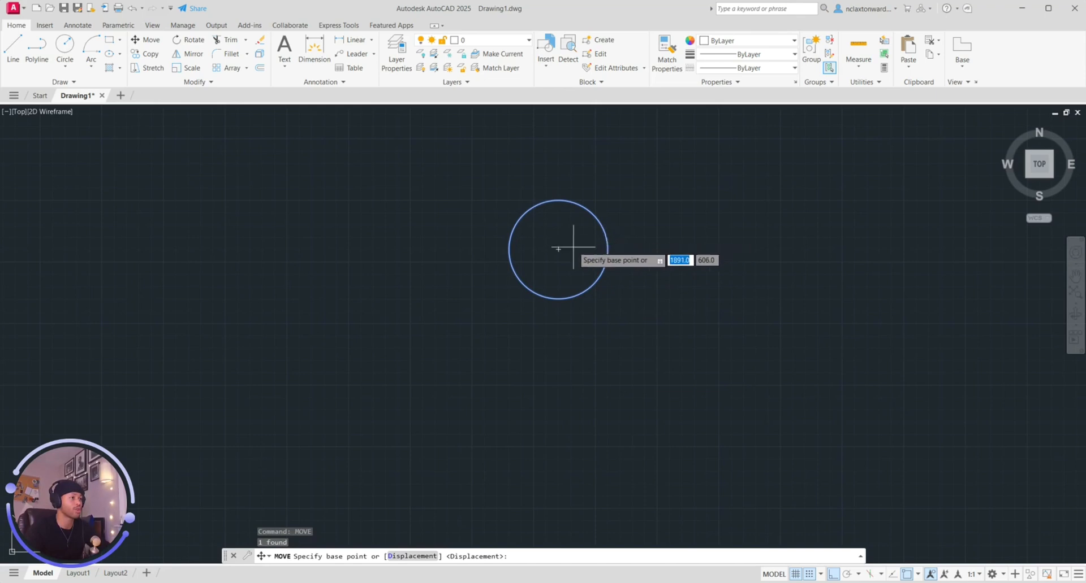
{"action": "left_click_drag", "start_coordinate": [558, 249], "coordinate": [533, 264]}
{"action": "left_click", "coordinate": [533, 264]}
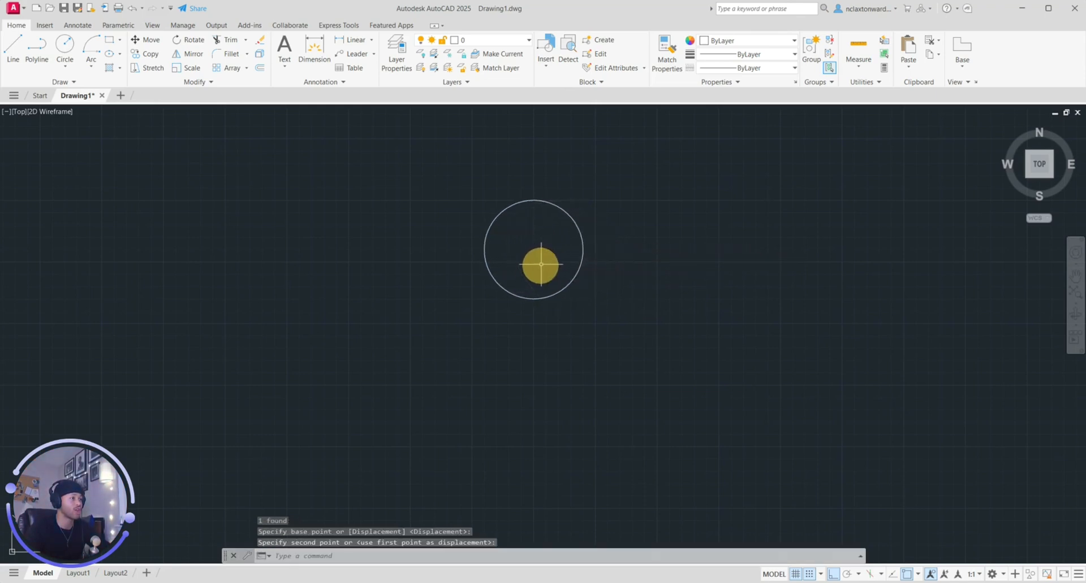
Step: Turn Ortho off, move the circle by its center down onto the grid intersection, and check the center's alignment
{"action": "left_click", "coordinate": [582, 257]}
{"action": "left_click", "coordinate": [566, 252]}
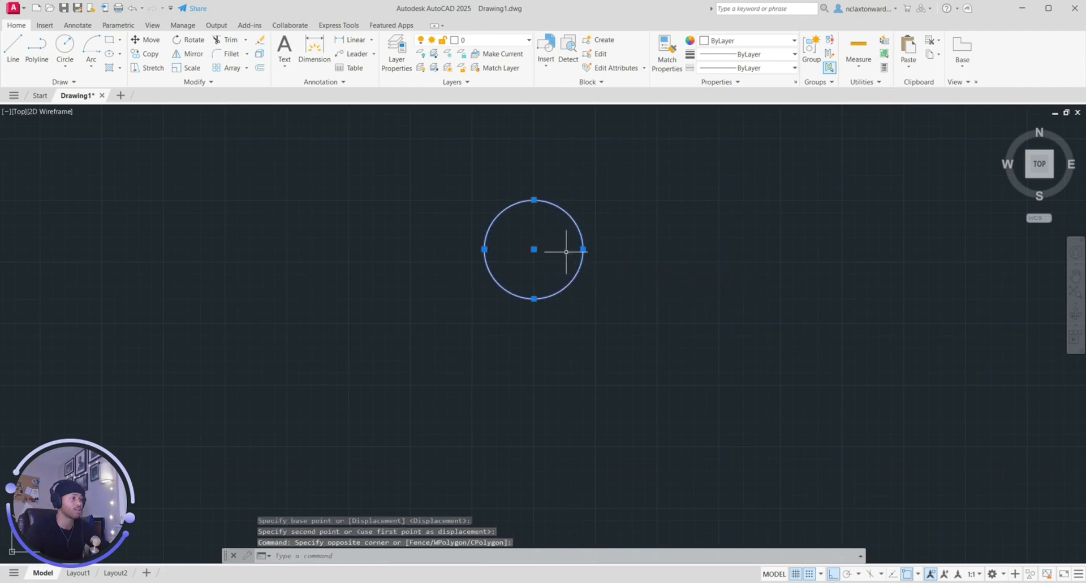
{"action": "key", "text": "space"}
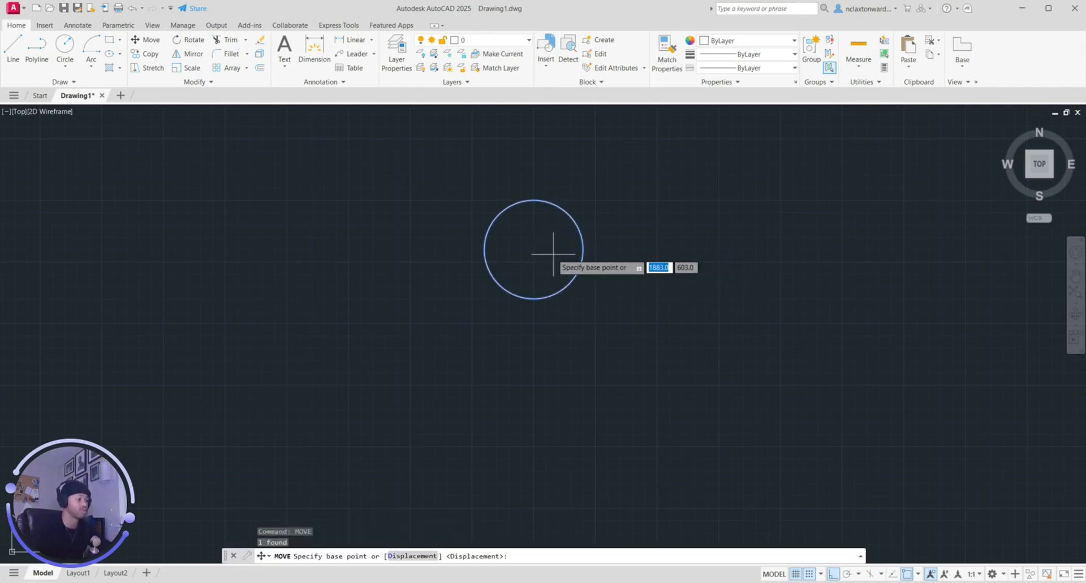
{"action": "key", "text": "F8"}
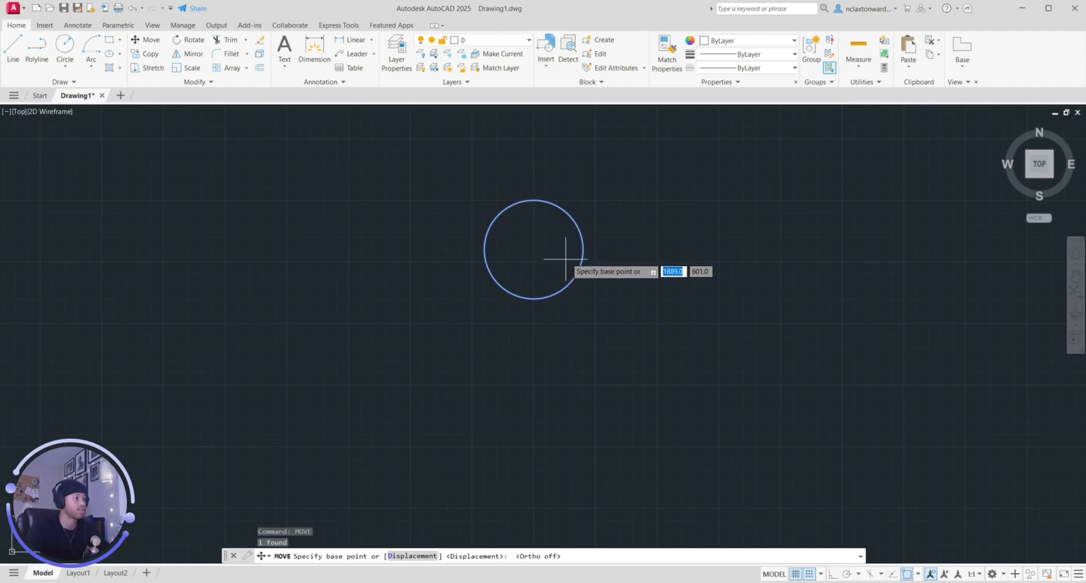
{"action": "left_click", "coordinate": [533, 251]}
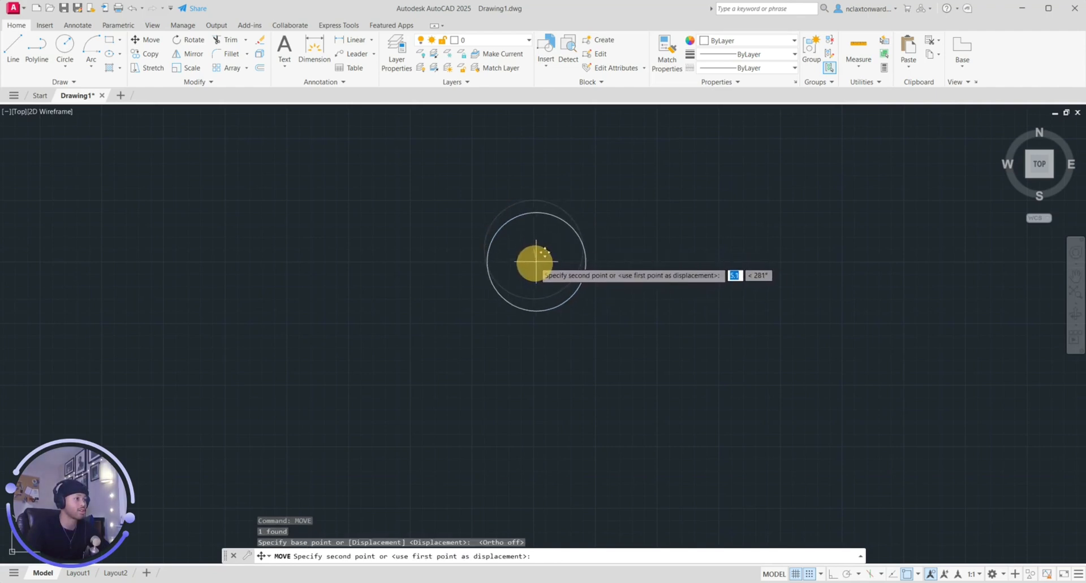
{"action": "key", "text": "Escape"}
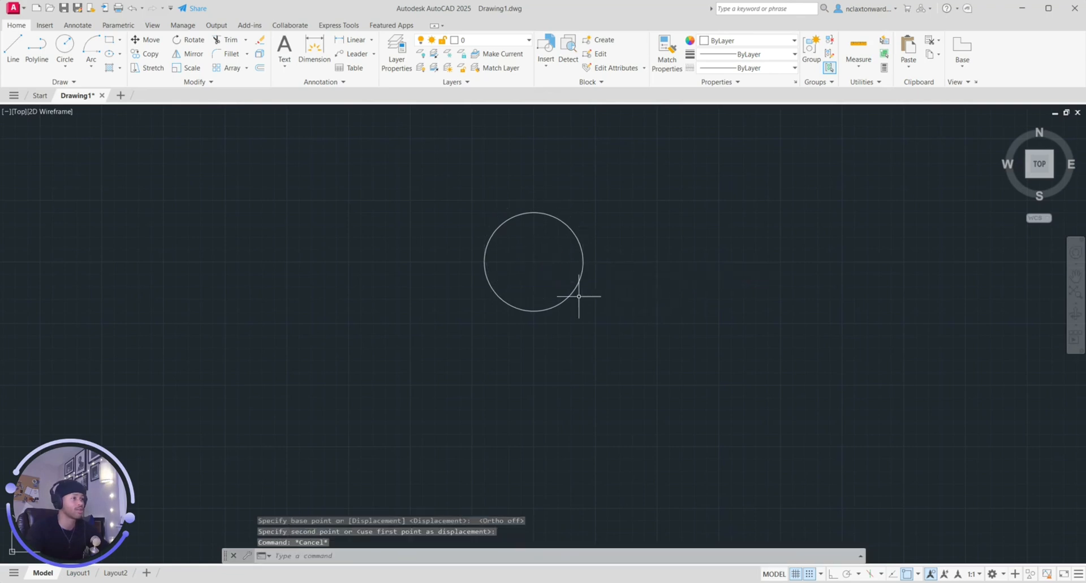
{"action": "scroll", "coordinate": [540, 282], "scroll_direction": "up", "scroll_amount": 6}
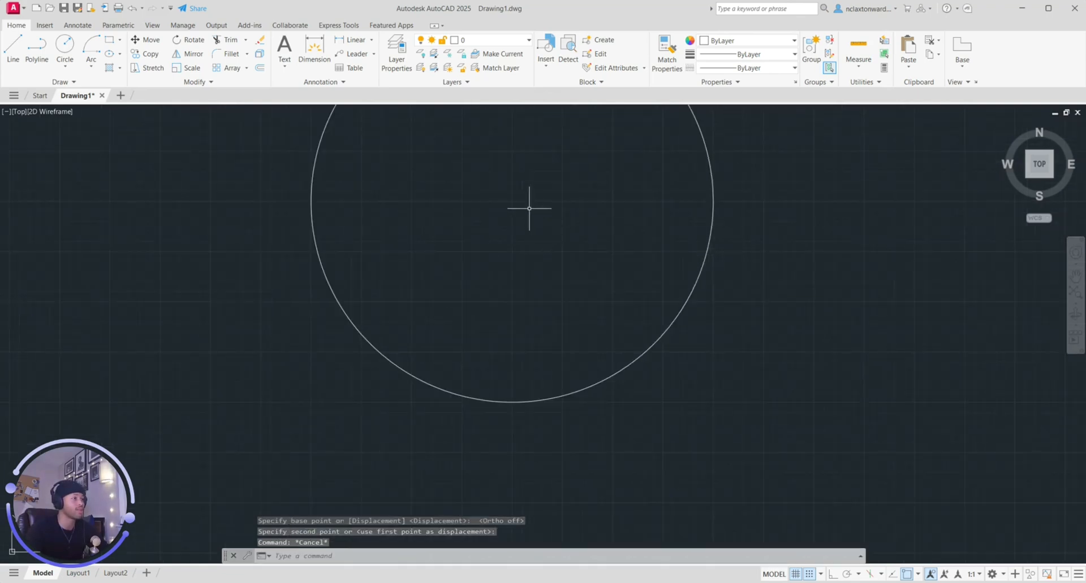
{"action": "left_click", "coordinate": [677, 319]}
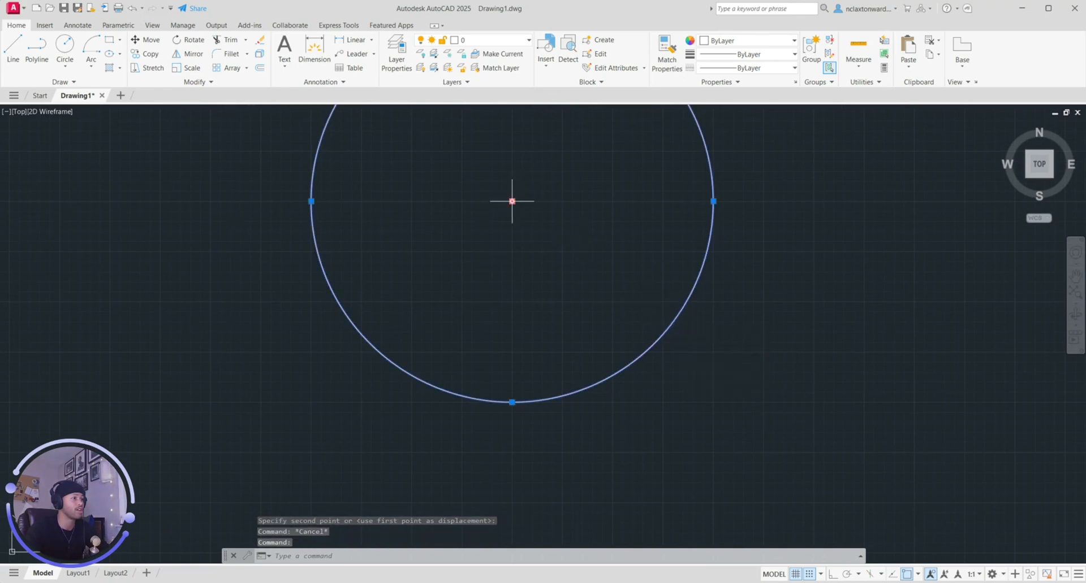
{"action": "scroll", "coordinate": [577, 315], "scroll_direction": "down", "scroll_amount": 6}
{"action": "key", "text": "Escape"}
{"action": "scroll", "coordinate": [524, 348], "scroll_direction": "down", "scroll_amount": 4}
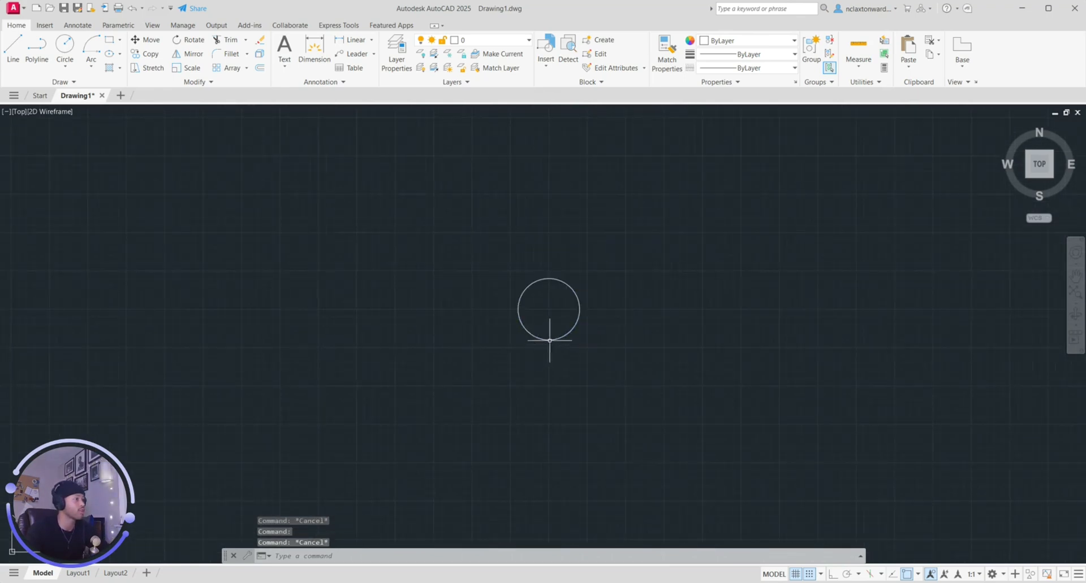
Step: Draw a circle of radius 32 concentric with the R20 circle, following the reference image
{"action": "scroll", "coordinate": [74, 232], "scroll_direction": "down", "scroll_amount": 4}
{"action": "middle_click_drag", "start_coordinate": [154, 269], "coordinate": [470, 326]}
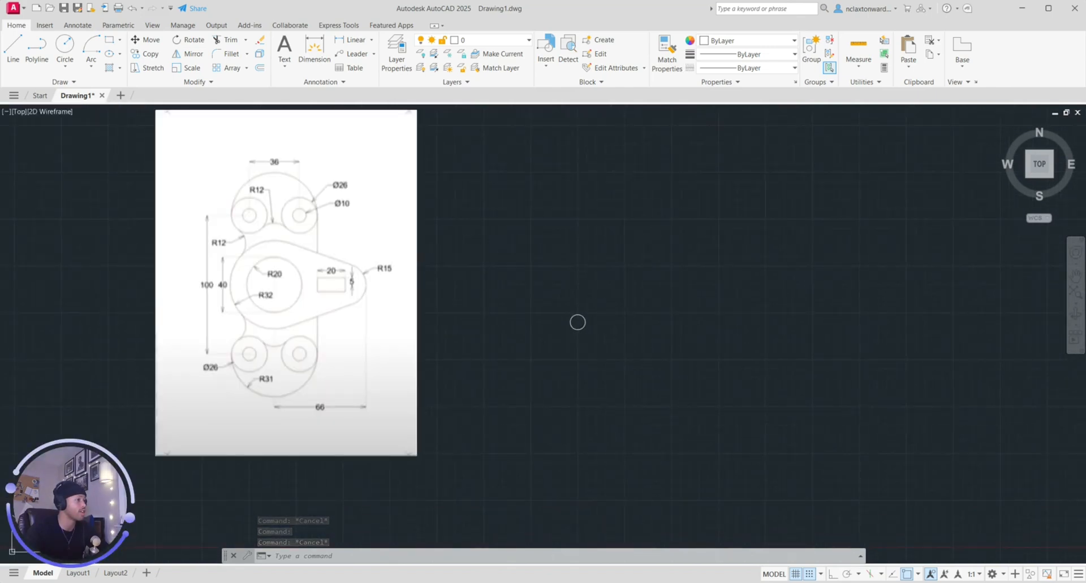
{"action": "scroll", "coordinate": [244, 295], "scroll_direction": "up", "scroll_amount": 2}
{"action": "left_click", "coordinate": [18, 329]}
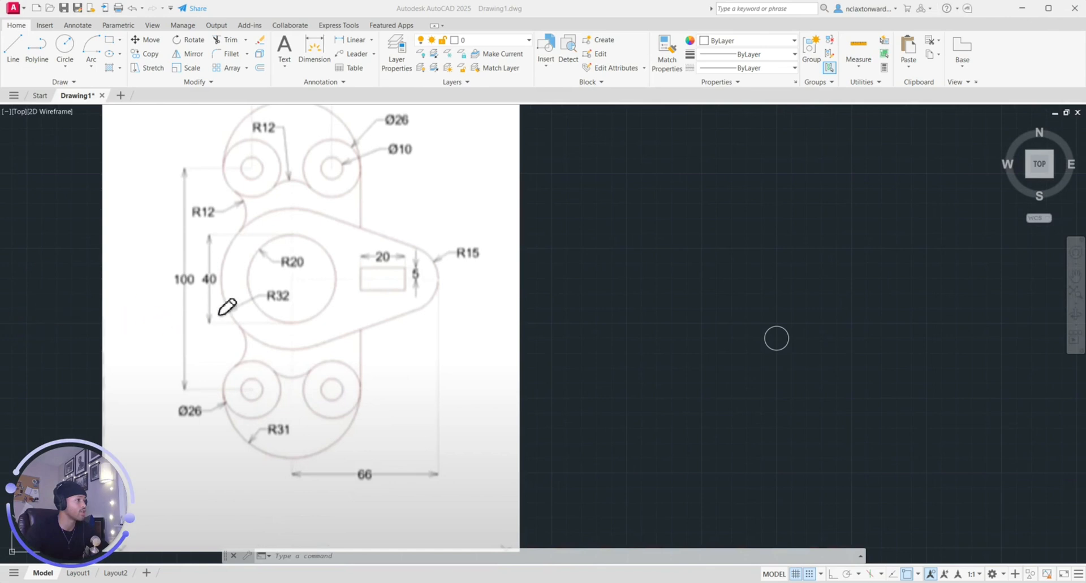
{"action": "mouse_move", "coordinate": [283, 291]}
{"action": "left_mouse_down"}
{"action": "mouse_move", "coordinate": [295, 314]}
{"action": "mouse_move", "coordinate": [280, 282]}
{"action": "left_mouse_up"}
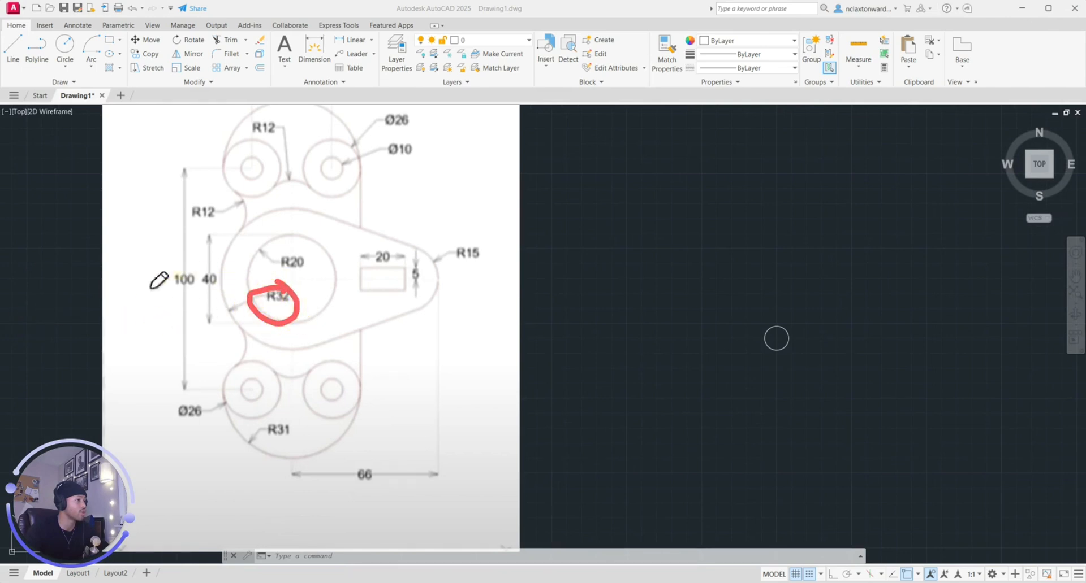
{"action": "left_click", "coordinate": [27, 283]}
{"action": "left_click", "coordinate": [337, 177]}
{"action": "scroll", "coordinate": [780, 349], "scroll_direction": "up", "scroll_amount": 6}
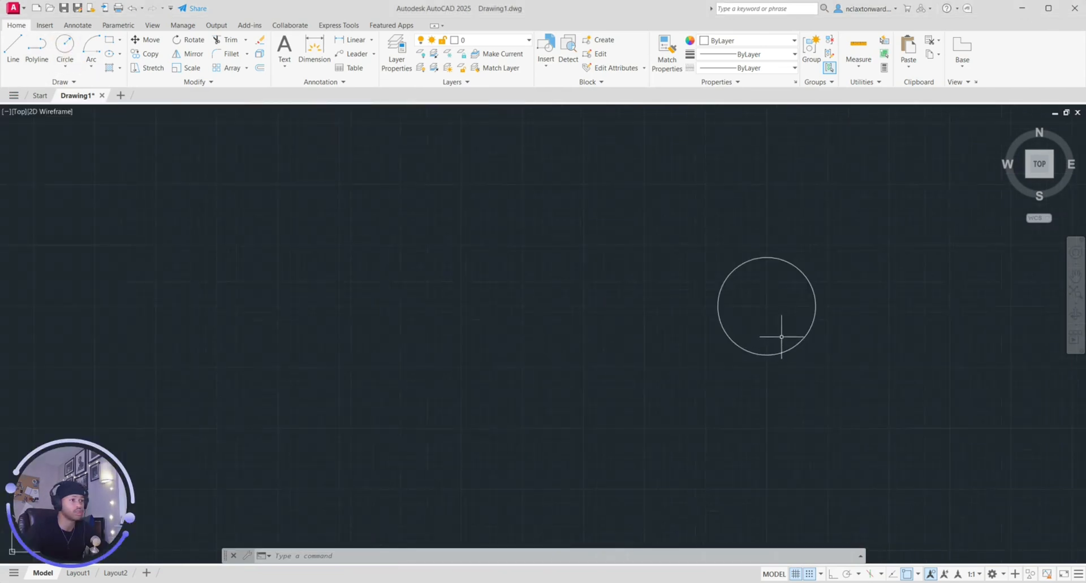
{"action": "left_click", "coordinate": [65, 46]}
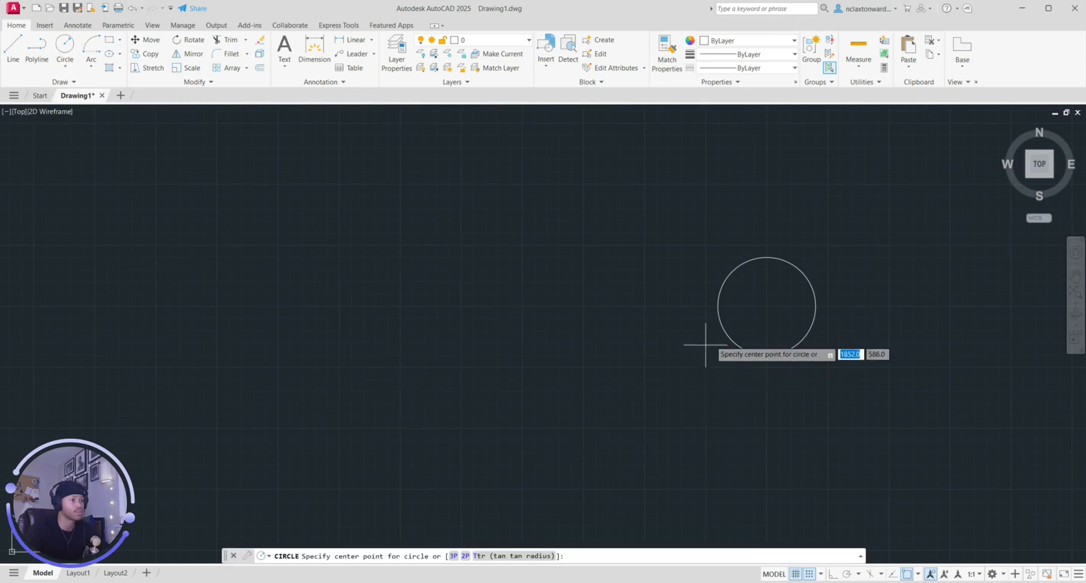
{"action": "left_click", "coordinate": [767, 306]}
{"action": "type", "text": "32"}
{"action": "key", "text": "Return"}
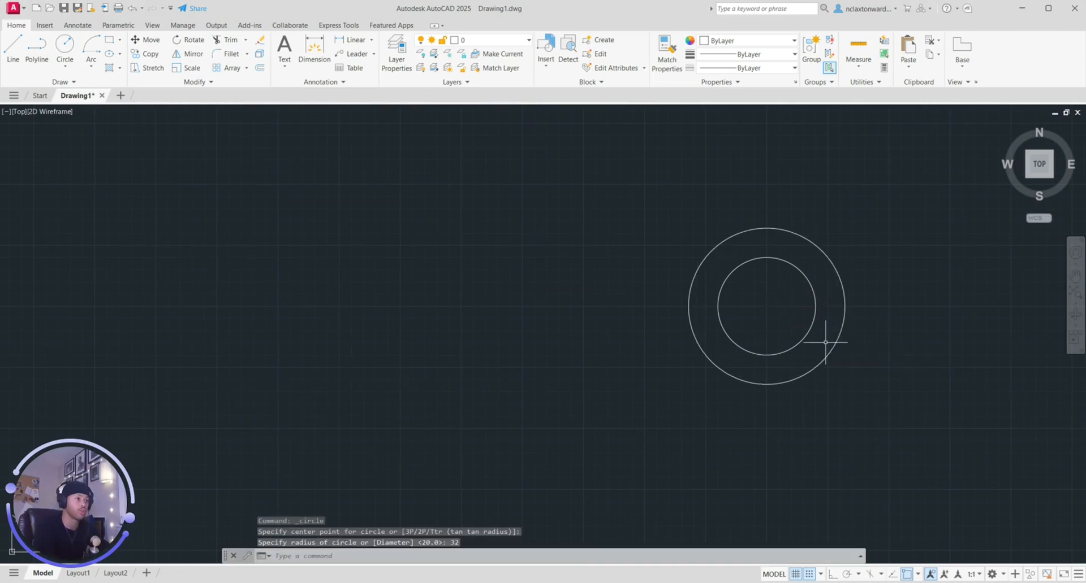
Step: Examine the upper lobe of the reference image, including its paired hole circles and their dimensions
{"action": "scroll", "coordinate": [211, 390], "scroll_direction": "down", "scroll_amount": 2}
{"action": "mouse_move", "coordinate": [225, 303]}
{"action": "middle_mouse_down"}
{"action": "mouse_move", "coordinate": [227, 293]}
{"action": "mouse_move", "coordinate": [695, 377]}
{"action": "middle_mouse_up"}
{"action": "scroll", "coordinate": [695, 377], "scroll_direction": "down", "scroll_amount": 2}
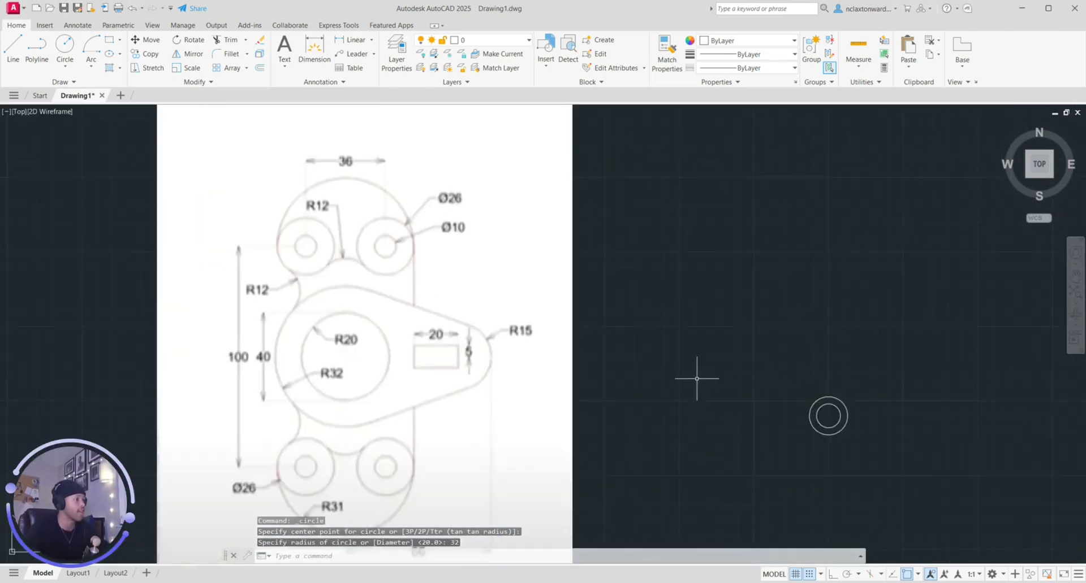
{"action": "scroll", "coordinate": [488, 343], "scroll_direction": "up", "scroll_amount": 1}
{"action": "middle_click_drag", "start_coordinate": [487, 343], "coordinate": [494, 315]}
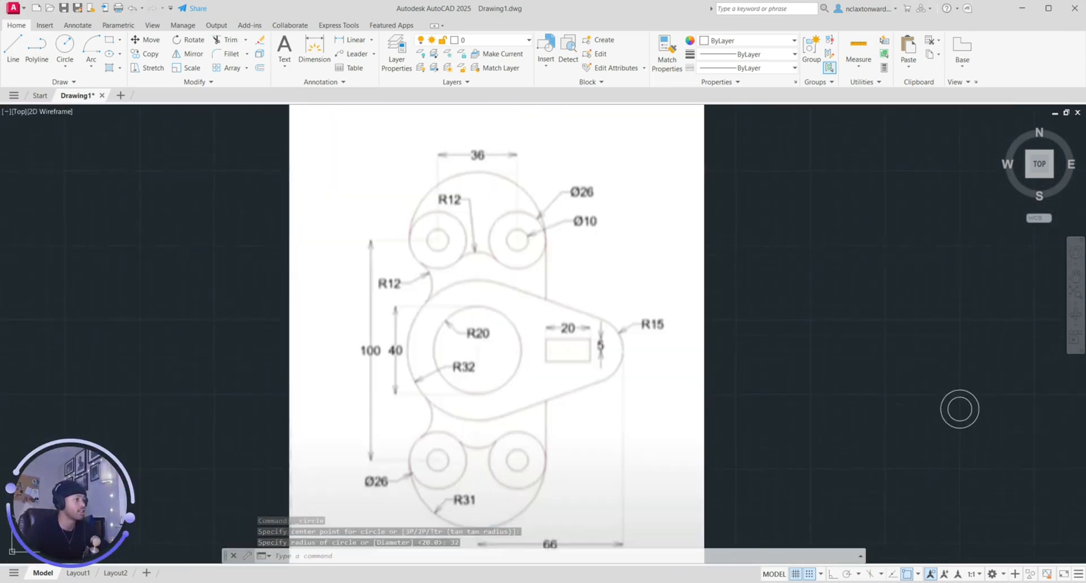
{"action": "left_click", "coordinate": [18, 331]}
{"action": "mouse_move", "coordinate": [523, 180]}
{"action": "left_mouse_down"}
{"action": "mouse_move", "coordinate": [398, 167]}
{"action": "mouse_move", "coordinate": [478, 283]}
{"action": "mouse_move", "coordinate": [554, 234]}
{"action": "mouse_move", "coordinate": [429, 146]}
{"action": "mouse_move", "coordinate": [455, 147]}
{"action": "left_mouse_up"}
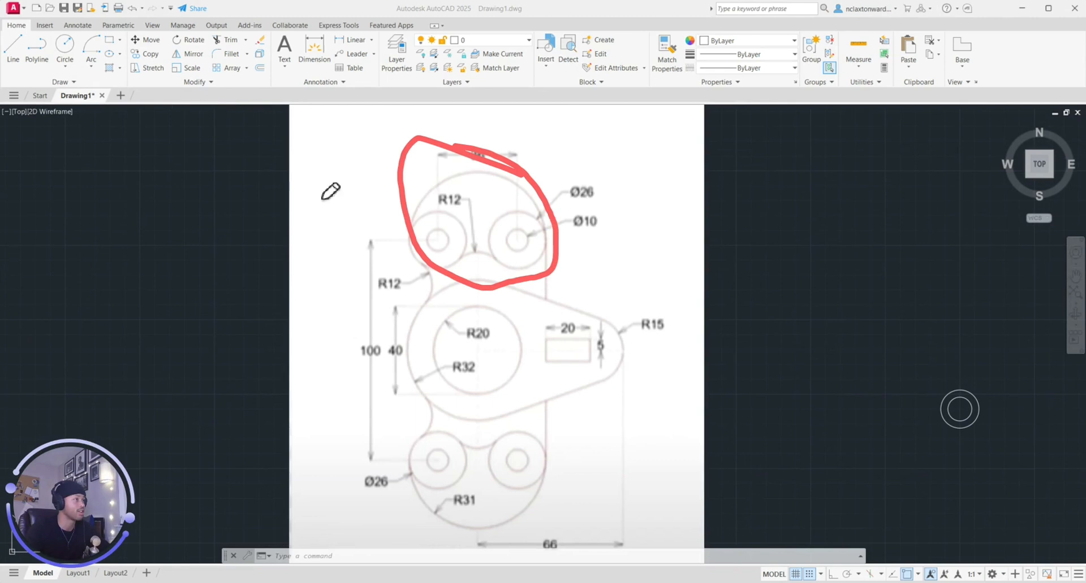
{"action": "left_click", "coordinate": [26, 277]}
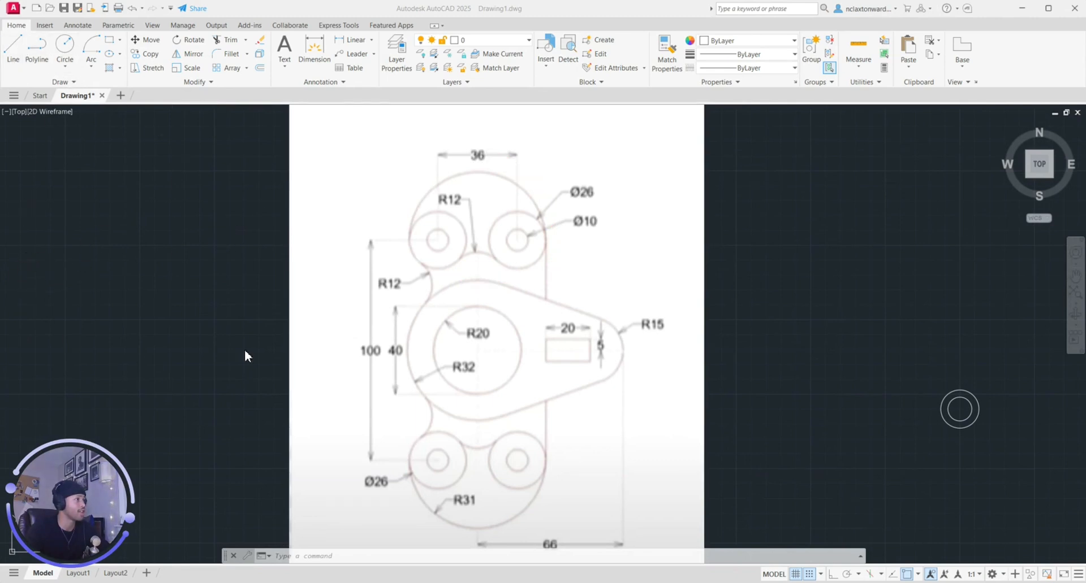
Step: Examine the reference image for the vertical distance from the R20 circle's center to the upper hole centerline, using the 100 dimension
{"action": "left_click", "coordinate": [166, 296]}
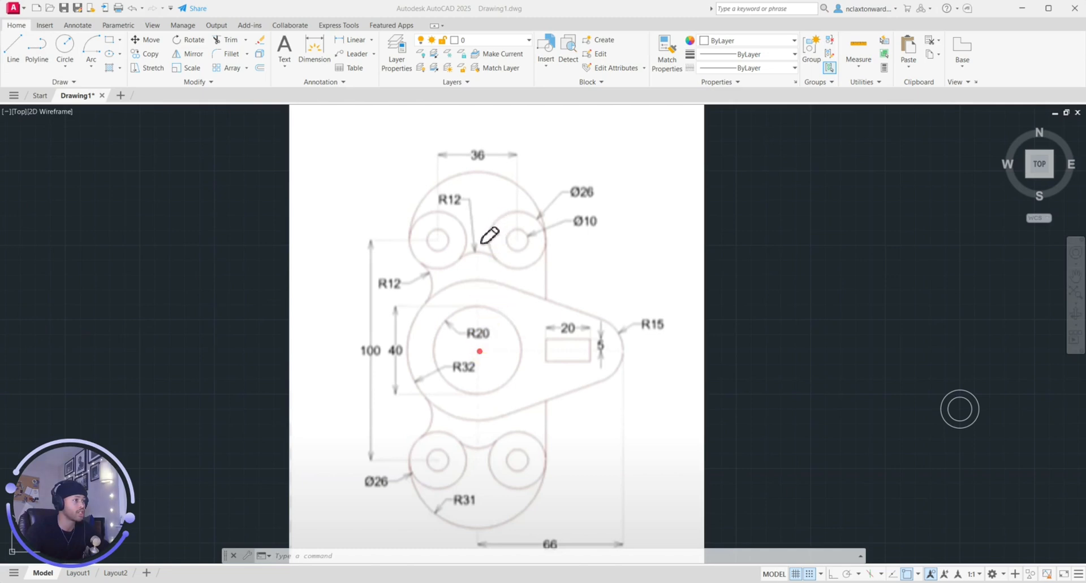
{"action": "left_click_drag", "start_coordinate": [478, 240], "coordinate": [387, 281]}
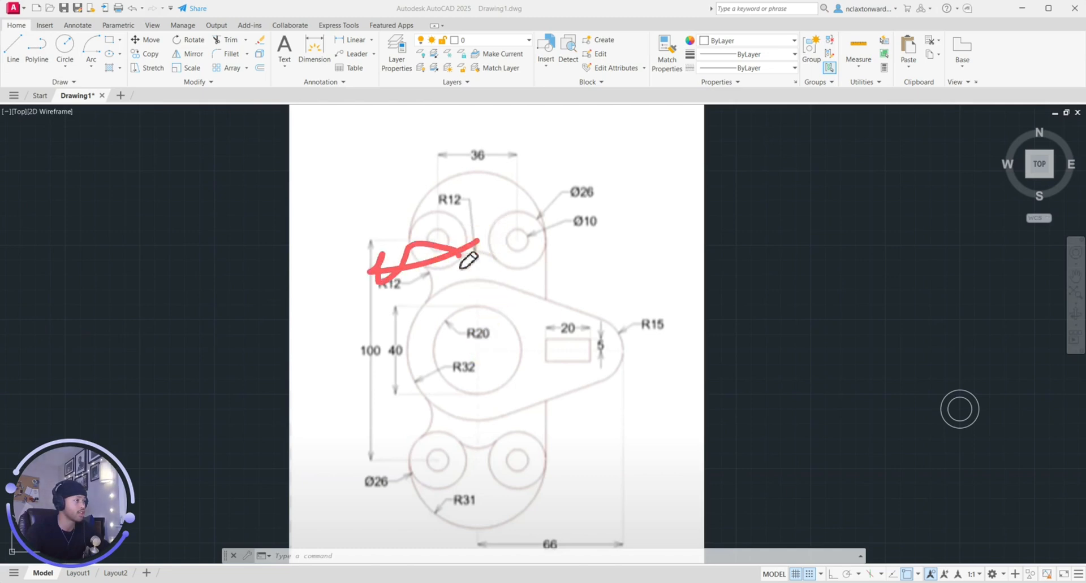
{"action": "key", "text": "Escape"}
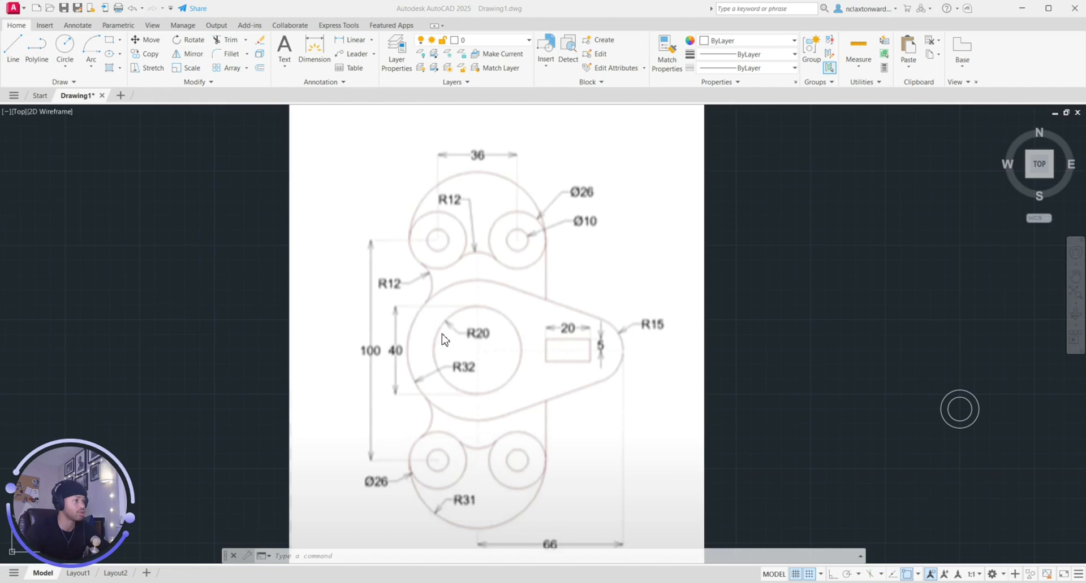
{"action": "left_click", "coordinate": [290, 358]}
{"action": "left_click", "coordinate": [477, 350]}
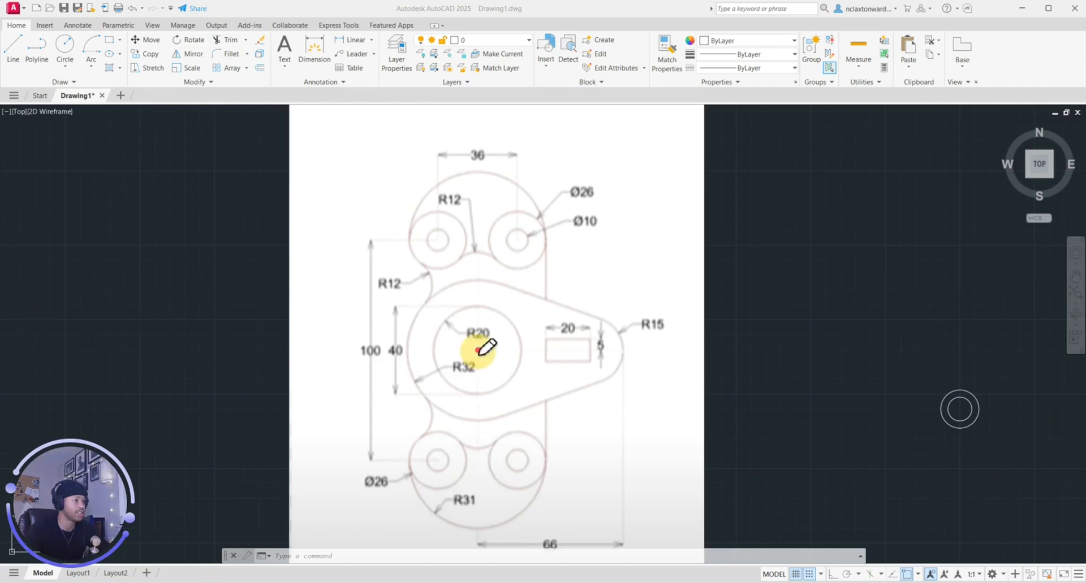
{"action": "left_click", "coordinate": [481, 238]}
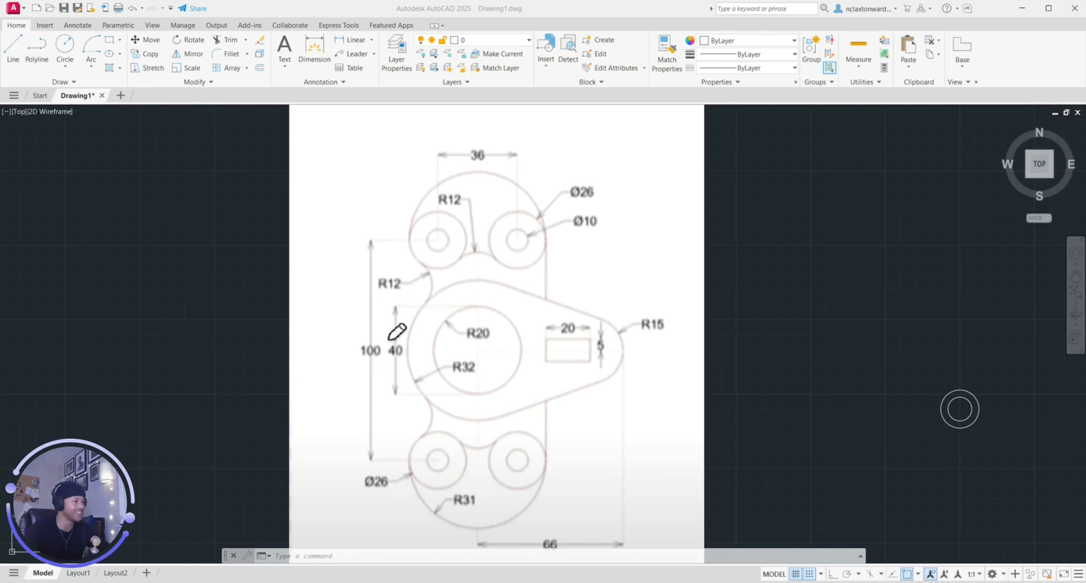
{"action": "mouse_move", "coordinate": [378, 336]}
{"action": "left_mouse_down"}
{"action": "mouse_move", "coordinate": [362, 372]}
{"action": "mouse_move", "coordinate": [390, 349]}
{"action": "left_mouse_up"}
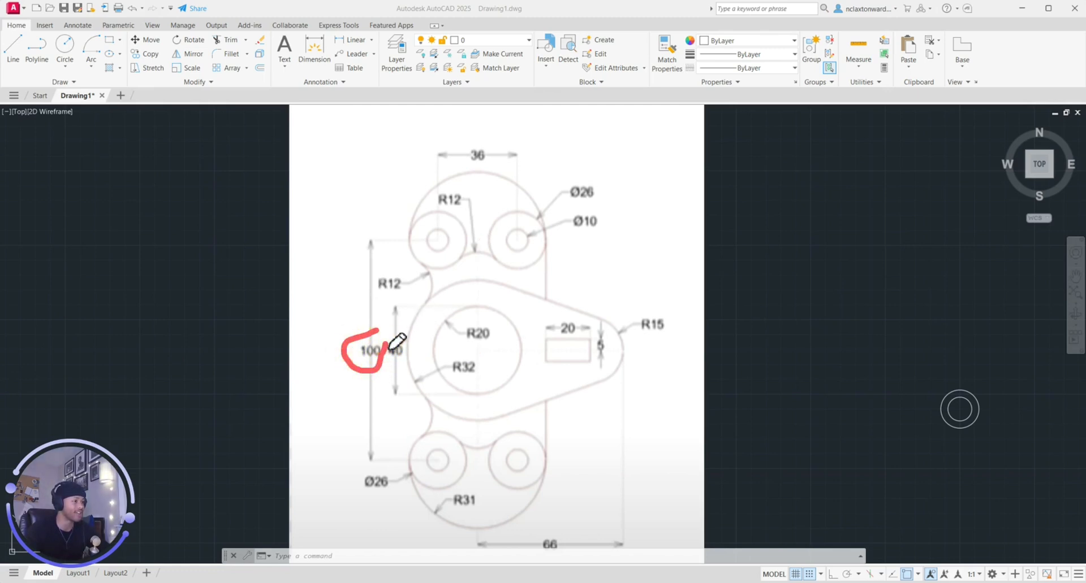
{"action": "left_click", "coordinate": [477, 350]}
{"action": "left_click", "coordinate": [475, 250]}
{"action": "key", "text": "Escape"}
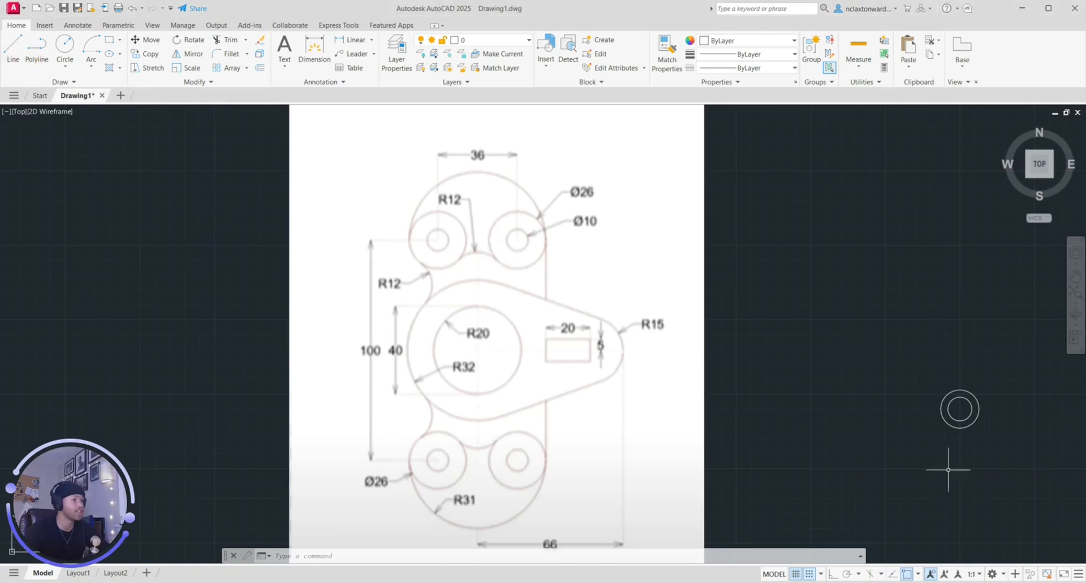
Step: Draw a vertical construction line 50 units upward from the center of the concentric circles
{"action": "scroll", "coordinate": [959, 410], "scroll_direction": "up", "scroll_amount": 5}
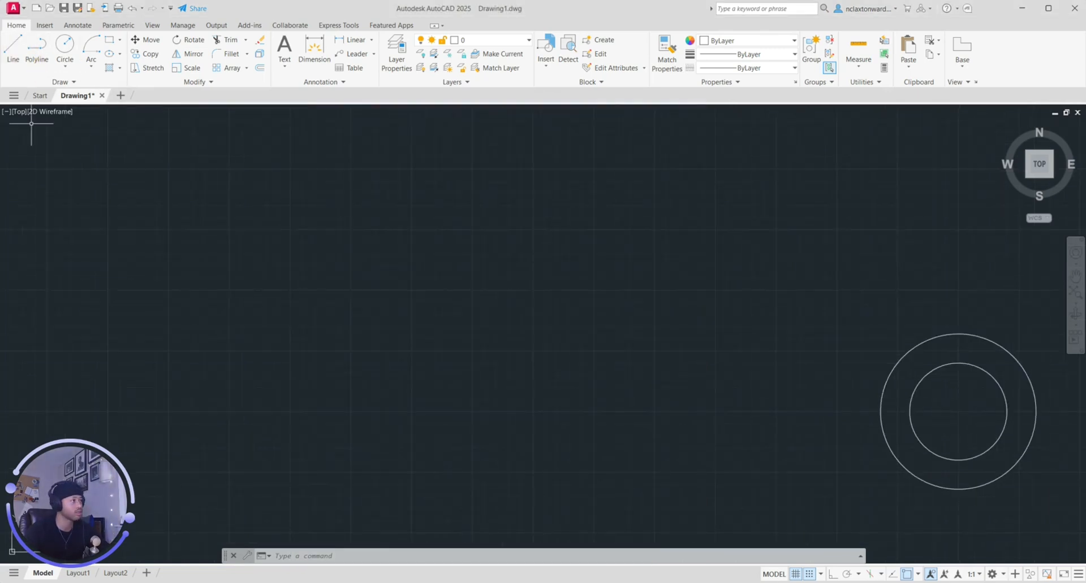
{"action": "left_click", "coordinate": [12, 48]}
{"action": "left_click", "coordinate": [958, 411]}
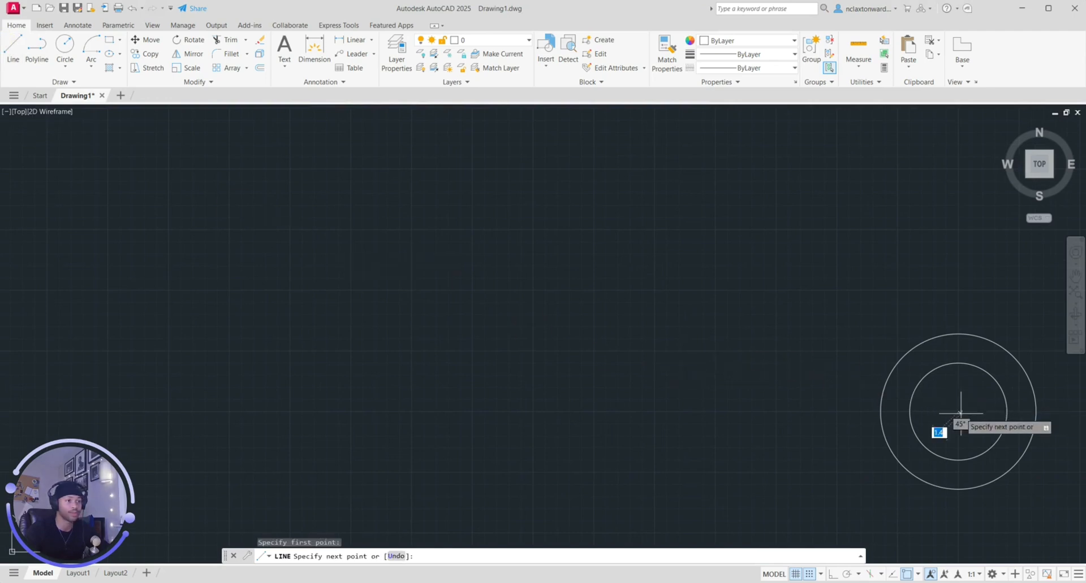
{"action": "type", "text": "50"}
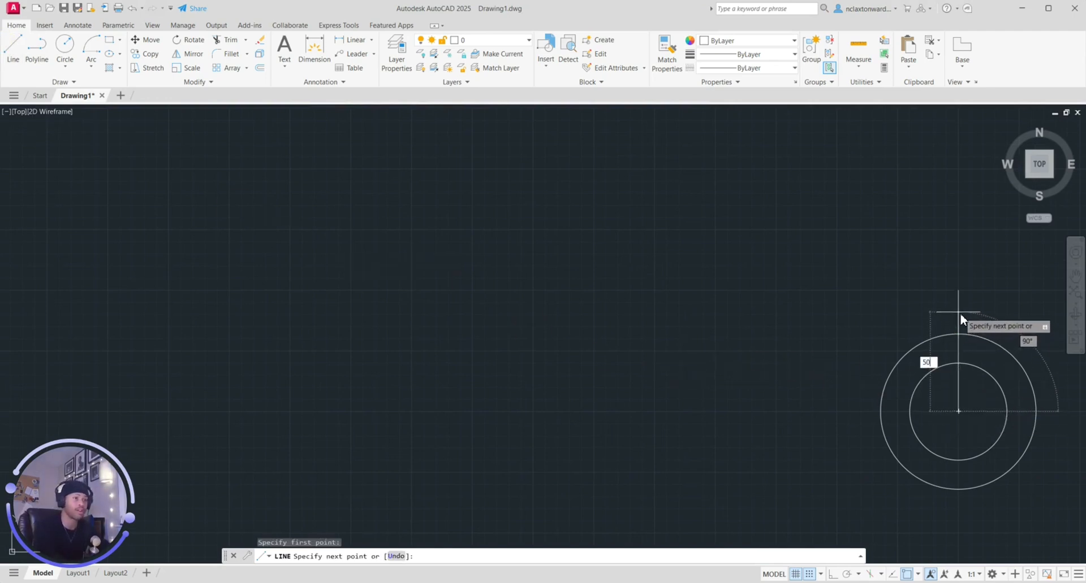
{"action": "key", "text": "Return"}
{"action": "key", "text": "Escape"}
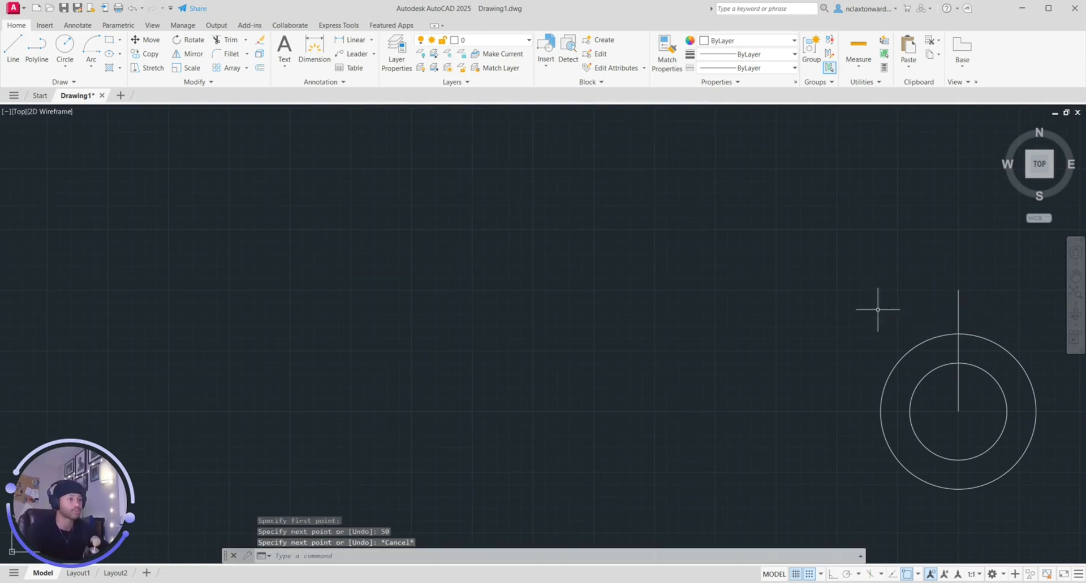
Step: Examine the reference image for the horizontal offset from the vertical centerline to the upper-left hole center, using the 36 dimension
{"action": "middle_click_drag", "start_coordinate": [479, 243], "coordinate": [797, 315]}
{"action": "scroll", "coordinate": [758, 319], "scroll_direction": "down", "scroll_amount": 2}
{"action": "scroll", "coordinate": [170, 257], "scroll_direction": "down", "scroll_amount": 2}
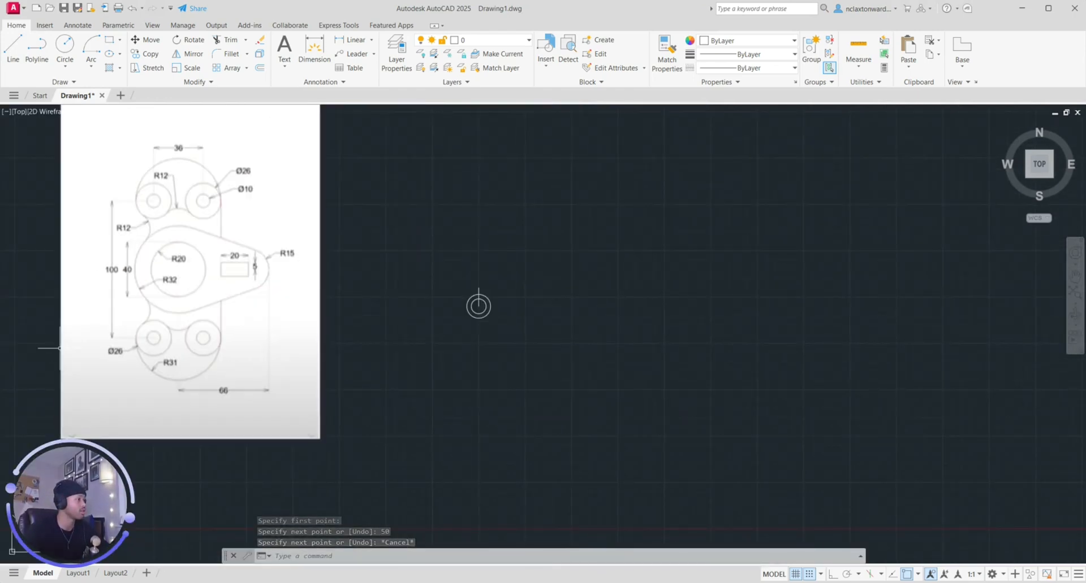
{"action": "left_click", "coordinate": [23, 336]}
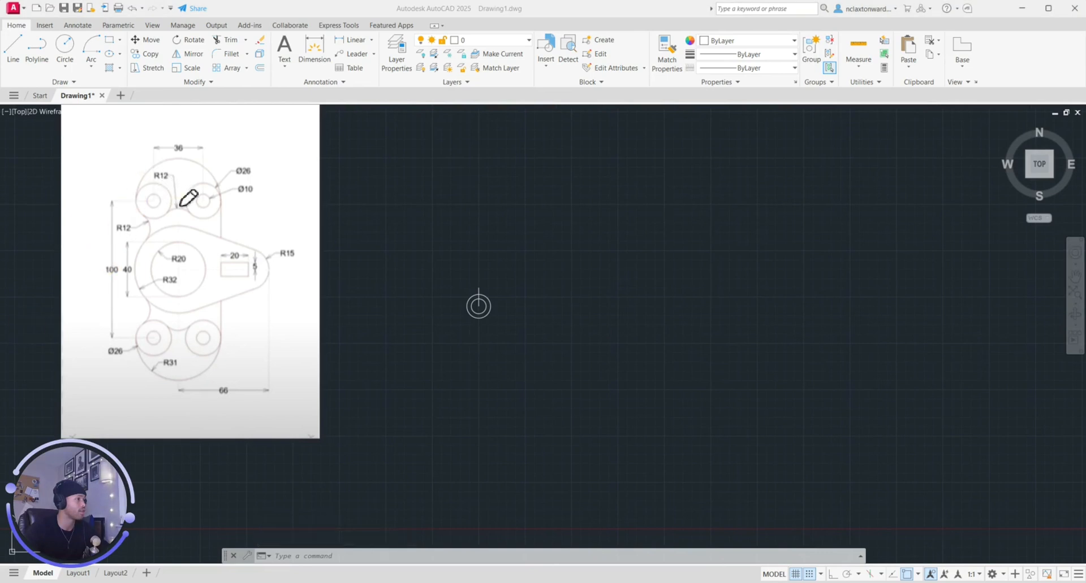
{"action": "left_click", "coordinate": [152, 201]}
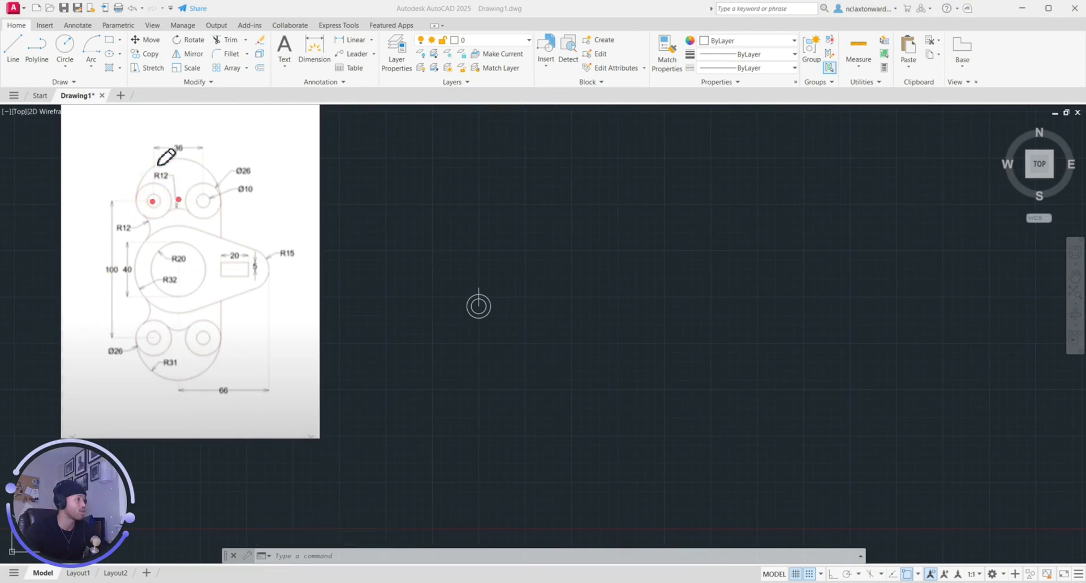
{"action": "left_click_drag", "start_coordinate": [181, 158], "coordinate": [189, 154]}
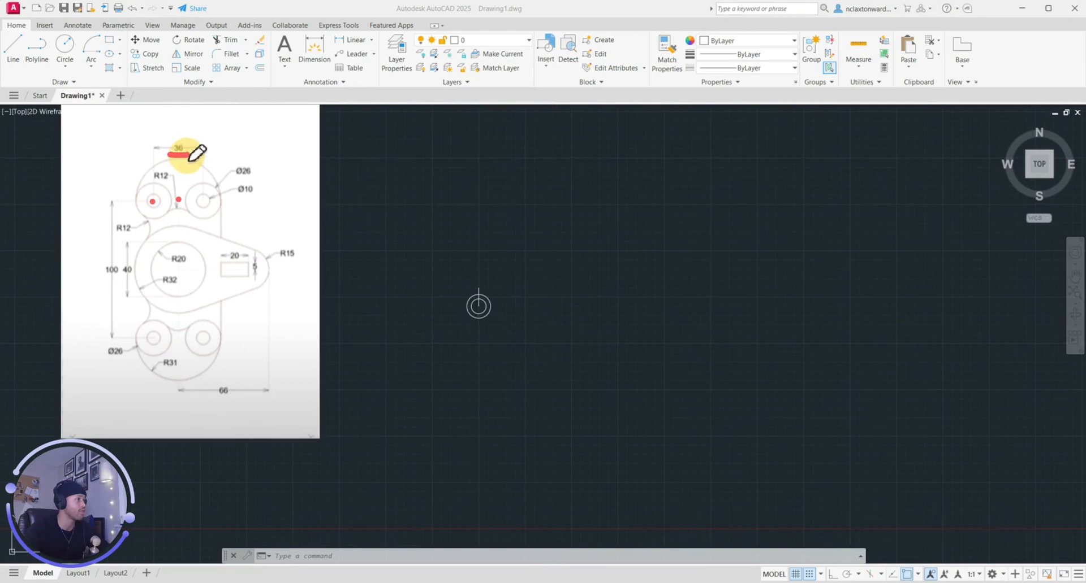
{"action": "left_click", "coordinate": [38, 286]}
{"action": "left_click", "coordinate": [39, 270]}
Step: With Ortho on, draw a horizontal line 18 units to the left from the upper end of the vertical construction line
{"action": "scroll", "coordinate": [485, 307], "scroll_direction": "up", "scroll_amount": 5}
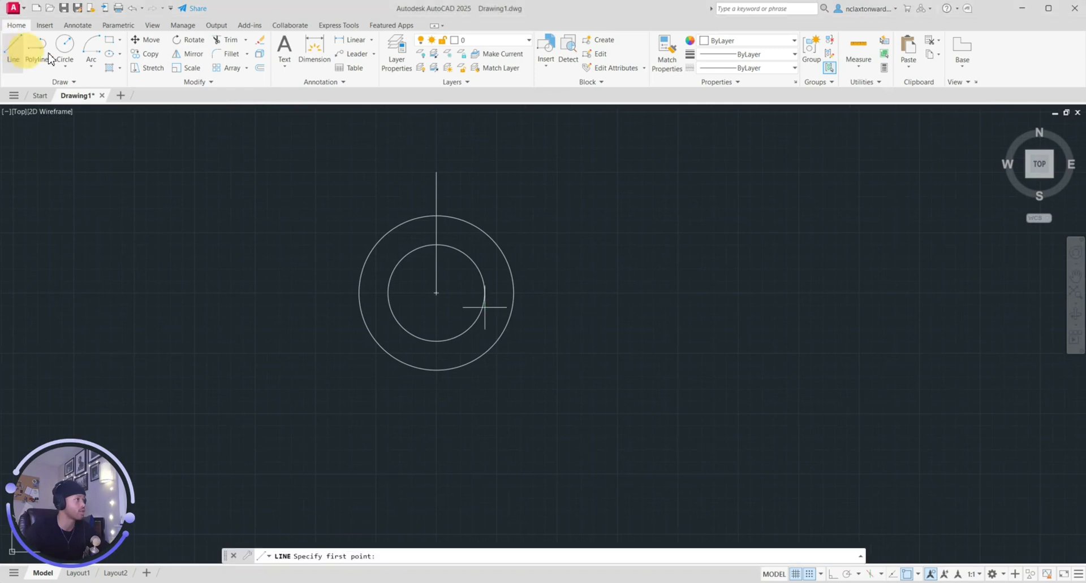
{"action": "left_click", "coordinate": [12, 47]}
{"action": "left_click", "coordinate": [436, 172]}
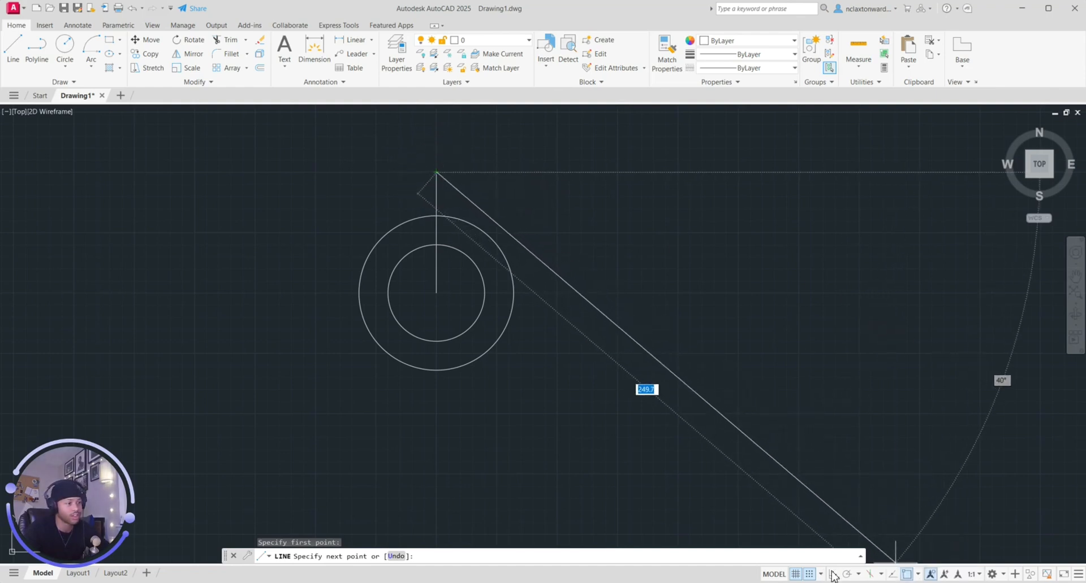
{"action": "left_click", "coordinate": [916, 574]}
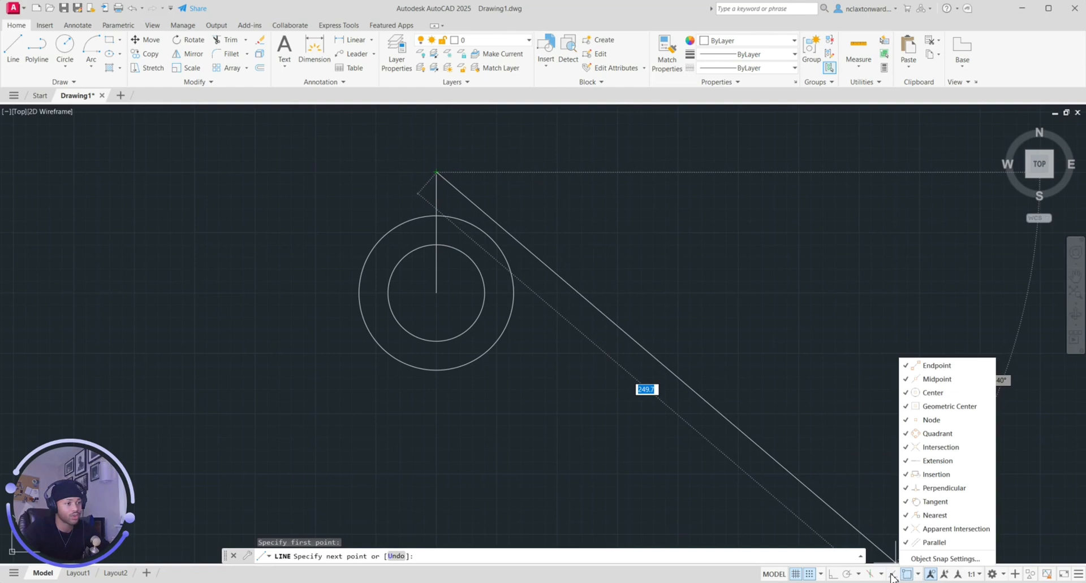
{"action": "left_click", "coordinate": [857, 575]}
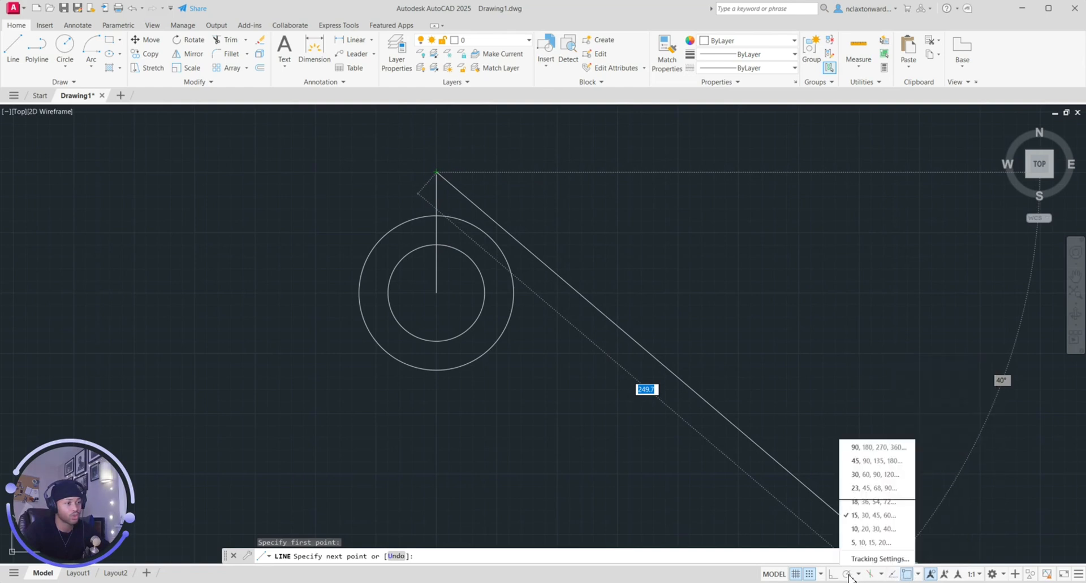
{"action": "left_click", "coordinate": [833, 574]}
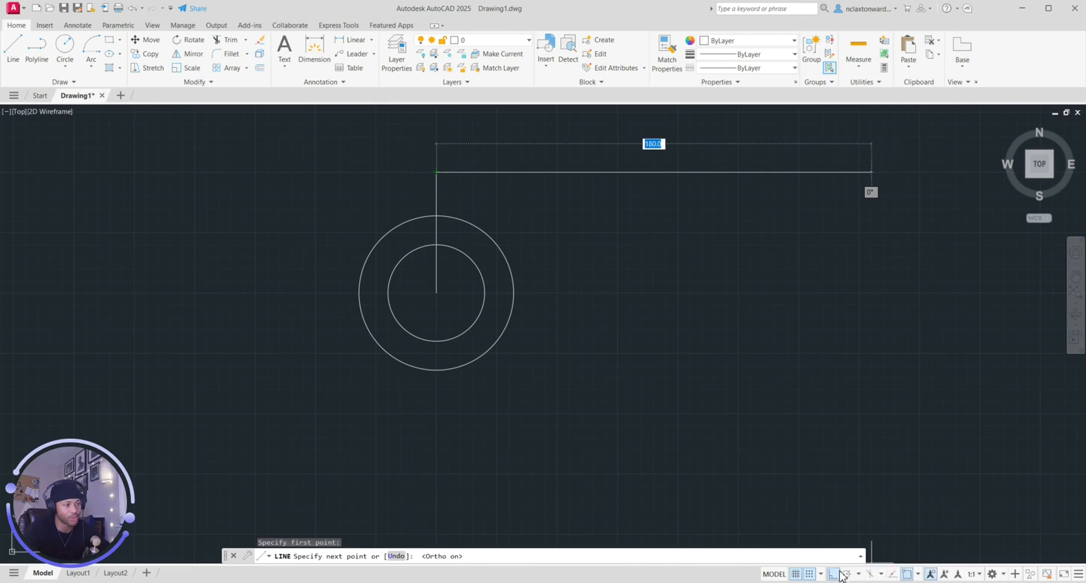
{"action": "left_click", "coordinate": [834, 574]}
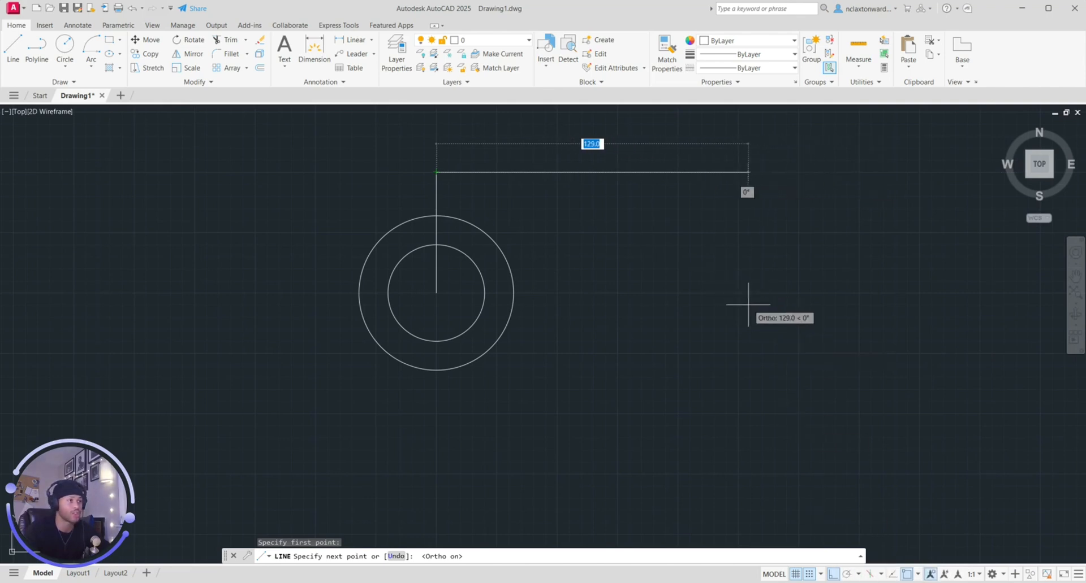
{"action": "key", "text": "F8"}
{"action": "key", "text": "F8"}
{"action": "key", "text": "F8"}
{"action": "key", "text": "F8"}
{"action": "key", "text": "F8"}
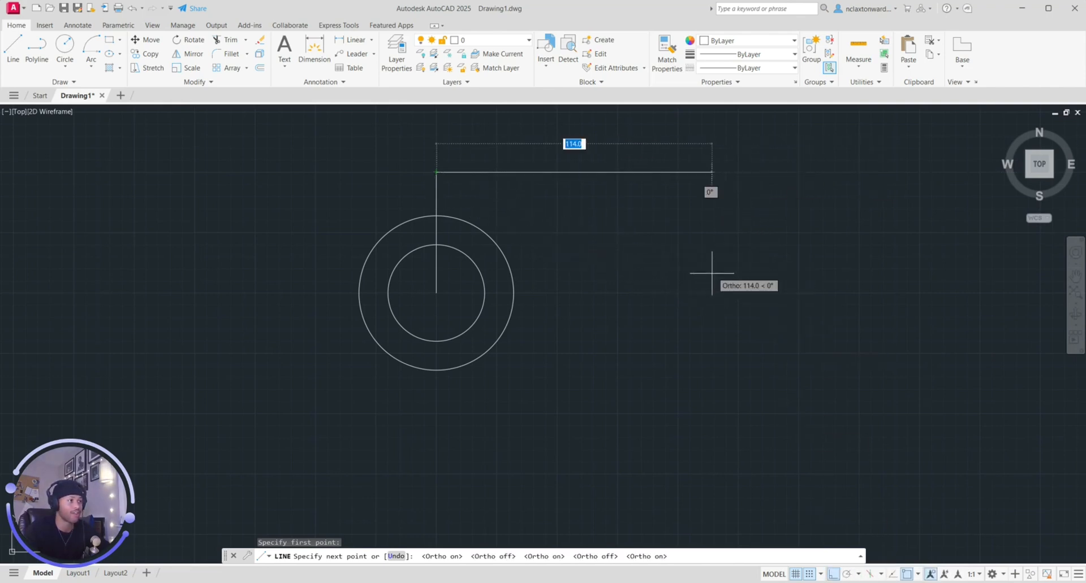
{"action": "key", "text": "F8"}
{"action": "key", "text": "F8"}
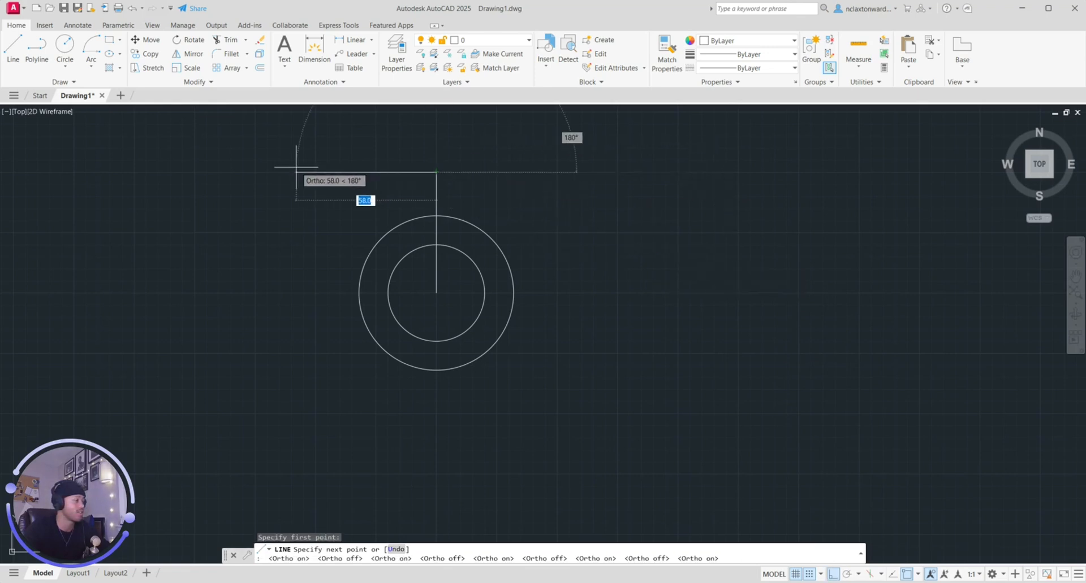
{"action": "type", "text": "18"}
{"action": "key", "text": "Return"}
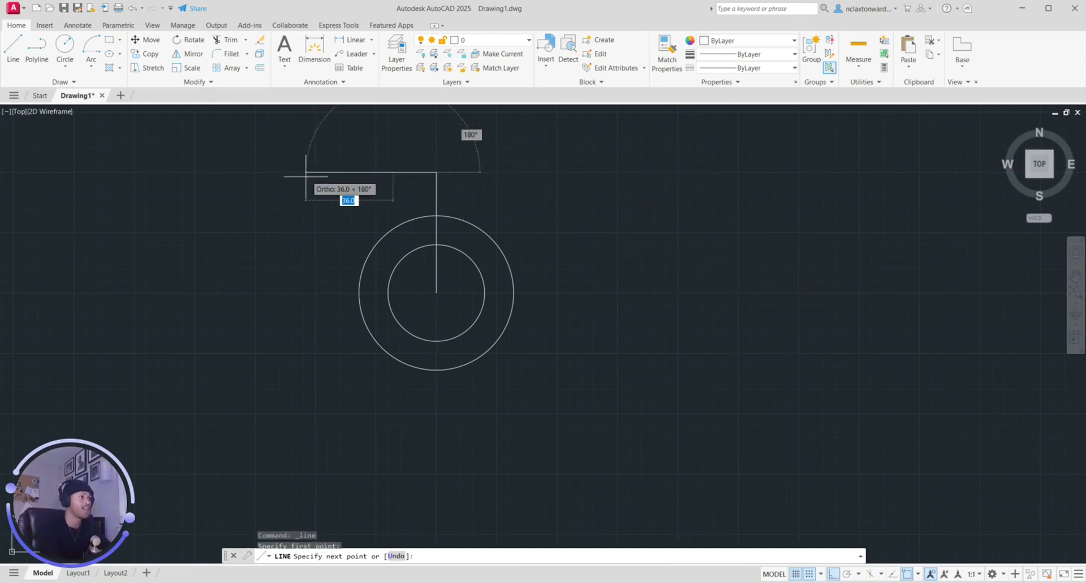
{"action": "key", "text": "Escape"}
Step: Draw a circle of diameter 10 centered on the left end of the 18-unit horizontal line, following the reference image
{"action": "scroll", "coordinate": [305, 181], "scroll_direction": "down", "scroll_amount": 4}
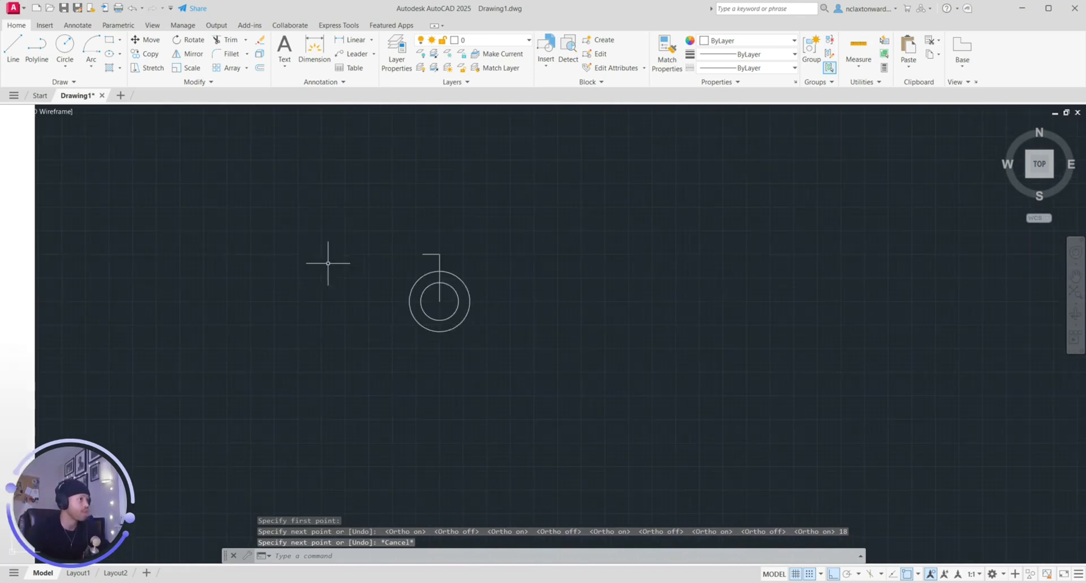
{"action": "left_click", "coordinate": [67, 52]}
{"action": "scroll", "coordinate": [331, 245], "scroll_direction": "down", "scroll_amount": 2}
{"action": "mouse_move", "coordinate": [356, 272]}
{"action": "middle_mouse_down"}
{"action": "mouse_move", "coordinate": [565, 296]}
{"action": "mouse_move", "coordinate": [736, 336]}
{"action": "middle_mouse_up"}
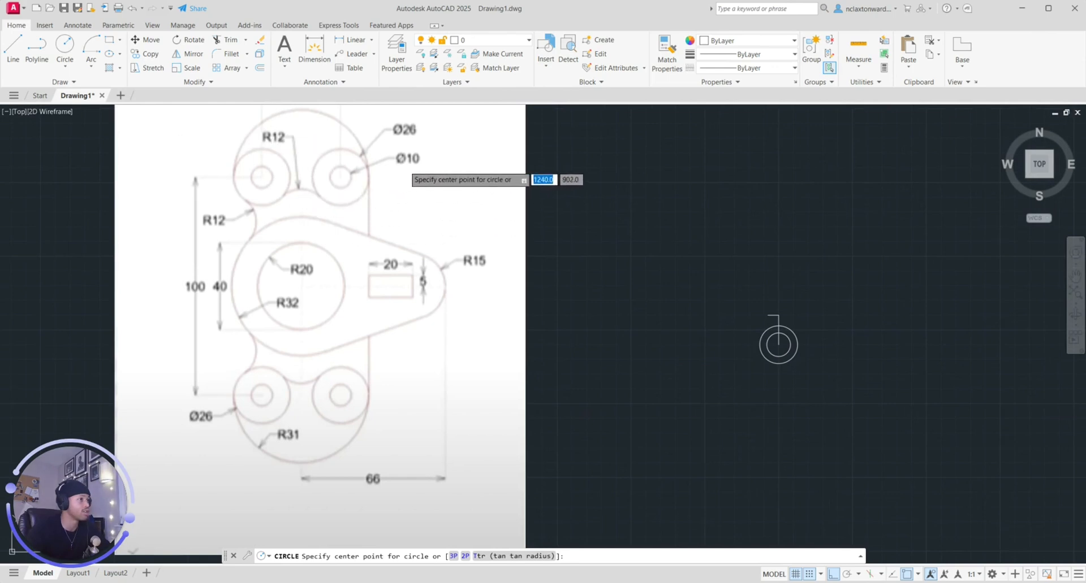
{"action": "scroll", "coordinate": [765, 308], "scroll_direction": "up", "scroll_amount": 5}
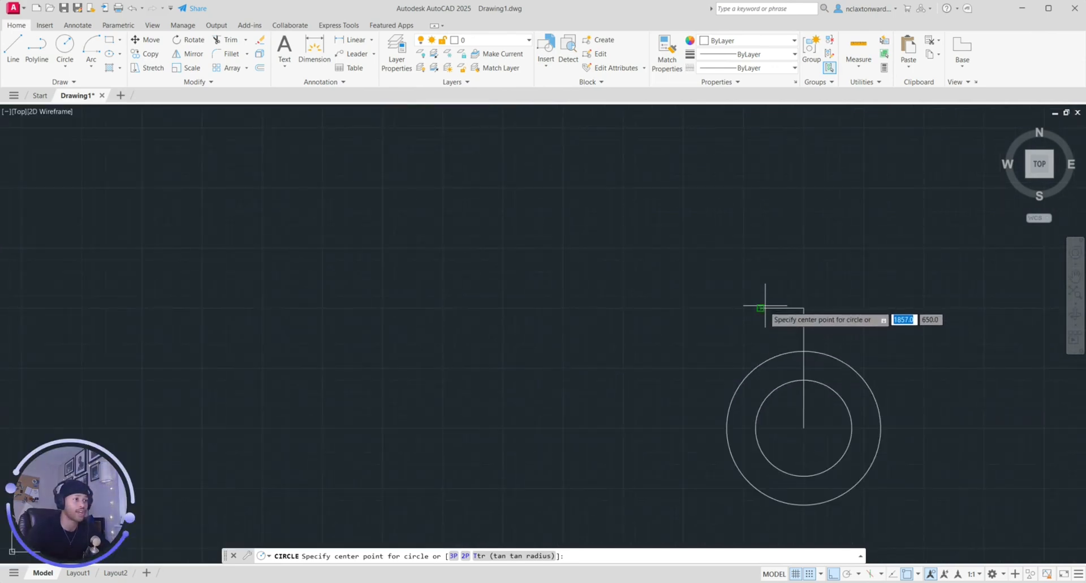
{"action": "left_click", "coordinate": [760, 308]}
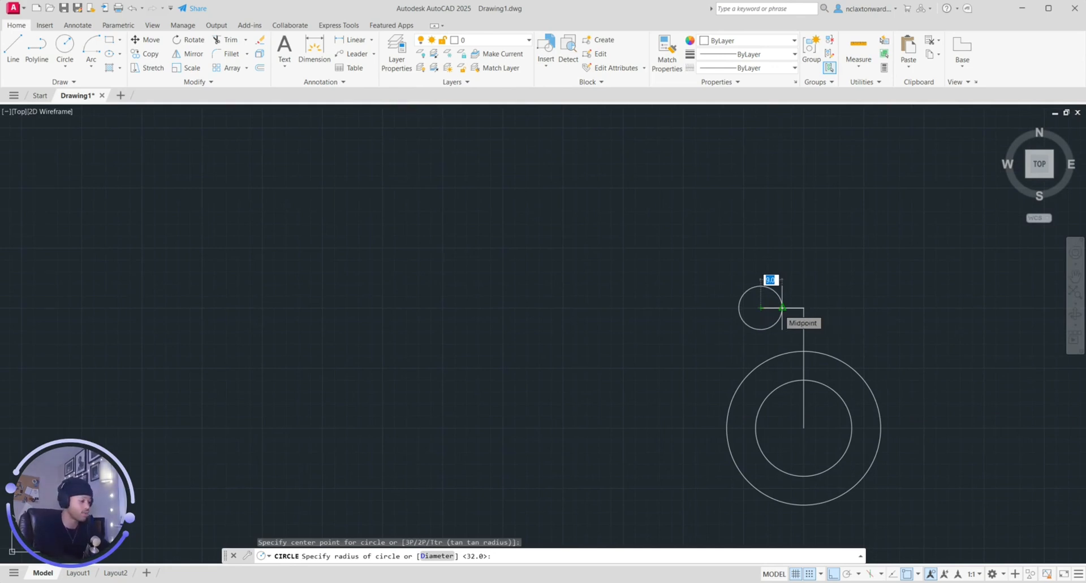
{"action": "type", "text": "D"}
{"action": "key", "text": "Return"}
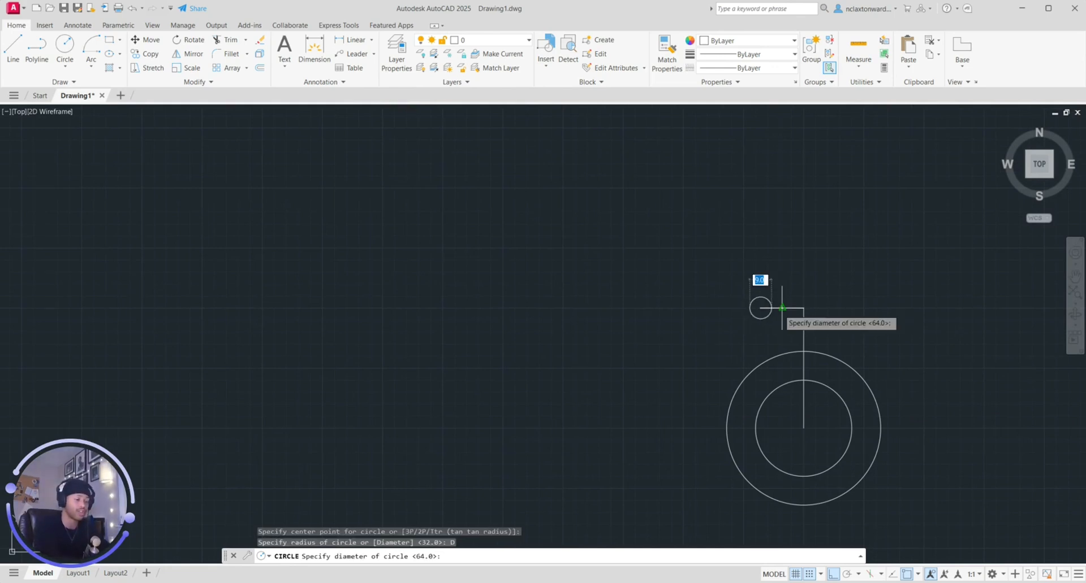
{"action": "key", "text": "Return"}
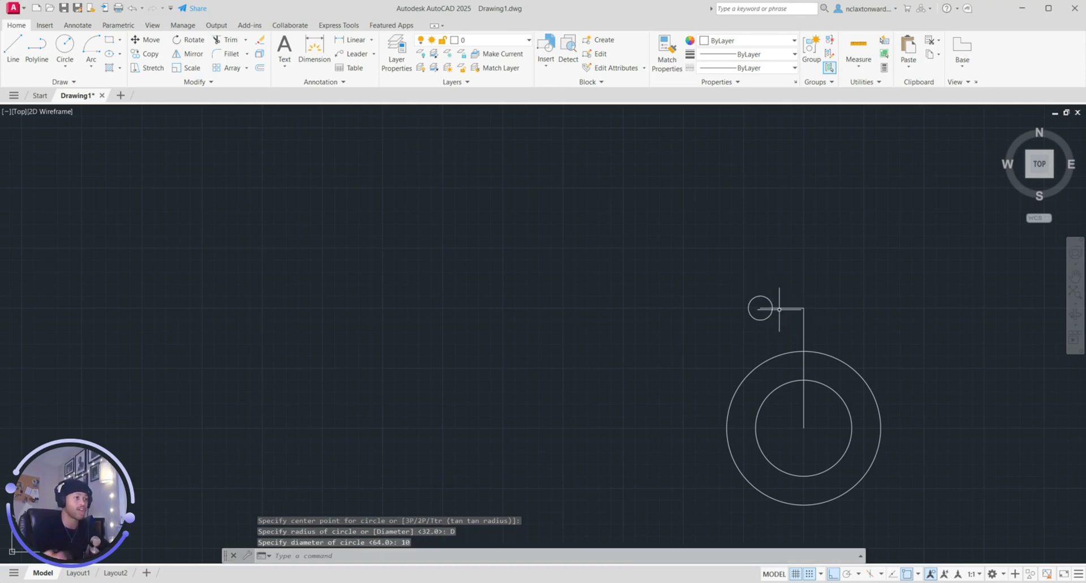
Step: Draw a circle of diameter 26 concentric with the diameter 10 hole circle, checking the size against the reference image
{"action": "left_click", "coordinate": [64, 45]}
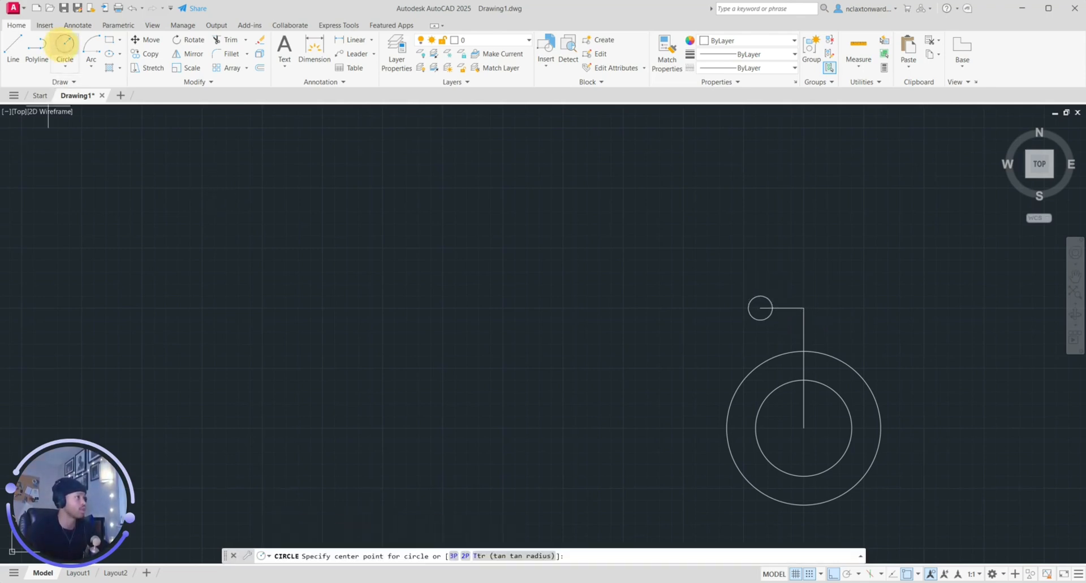
{"action": "left_click", "coordinate": [760, 308]}
{"action": "middle_click_drag", "start_coordinate": [354, 253], "coordinate": [795, 332]}
{"action": "scroll", "coordinate": [586, 328], "scroll_direction": "down", "scroll_amount": 2}
{"action": "scroll", "coordinate": [243, 263], "scroll_direction": "down", "scroll_amount": 2}
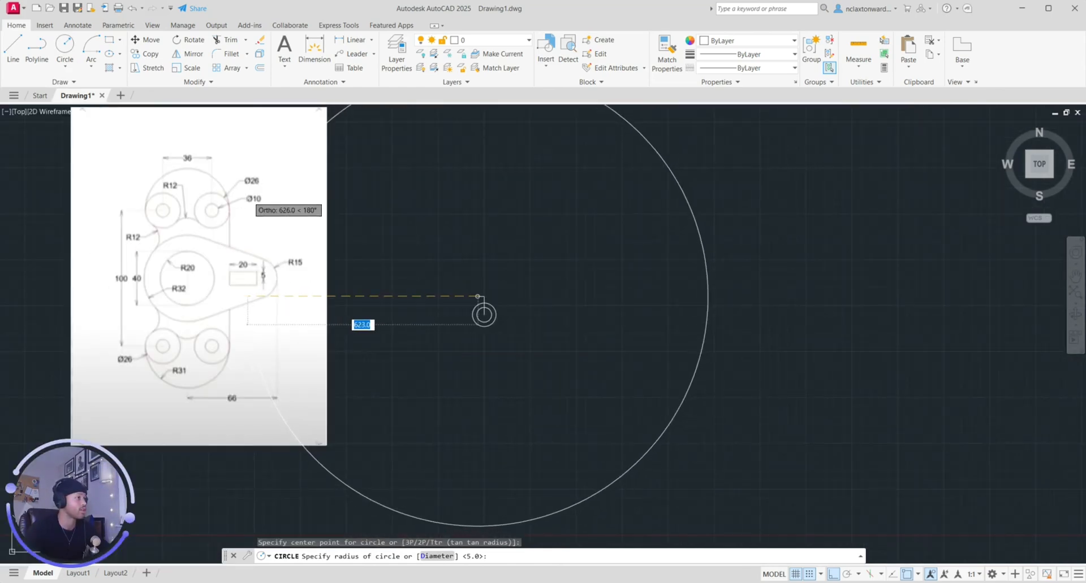
{"action": "scroll", "coordinate": [441, 285], "scroll_direction": "up", "scroll_amount": 4}
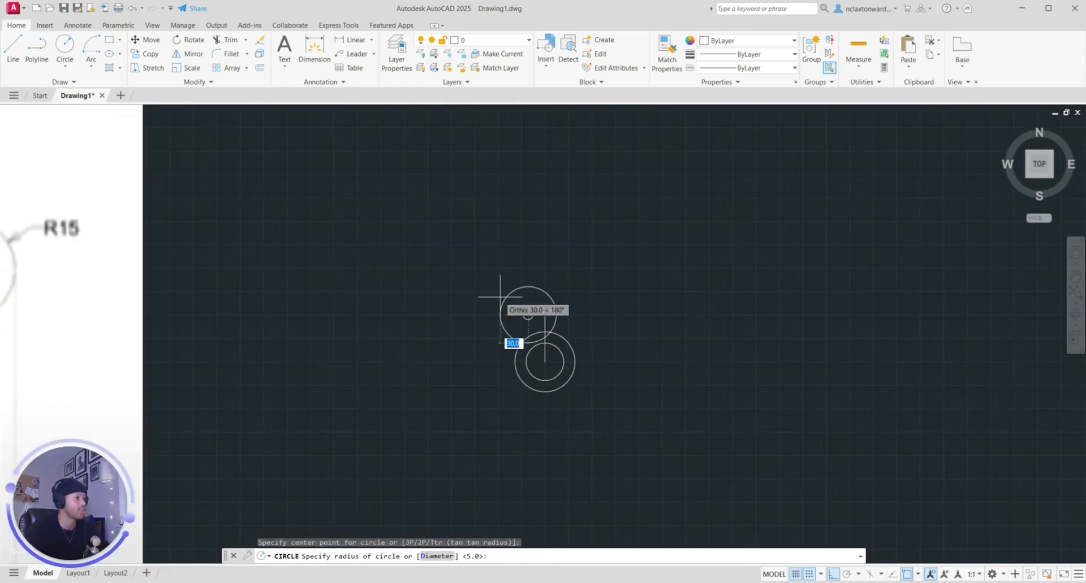
{"action": "type", "text": "D"}
{"action": "key", "text": "Return"}
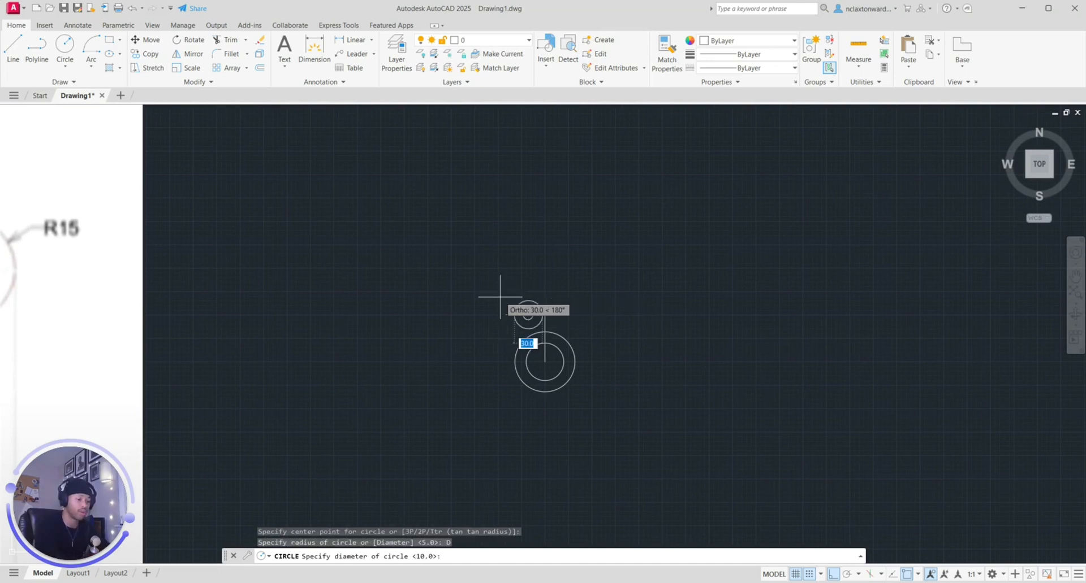
{"action": "type", "text": "26"}
{"action": "key", "text": "Return"}
{"action": "scroll", "coordinate": [544, 326], "scroll_direction": "up", "scroll_amount": 2}
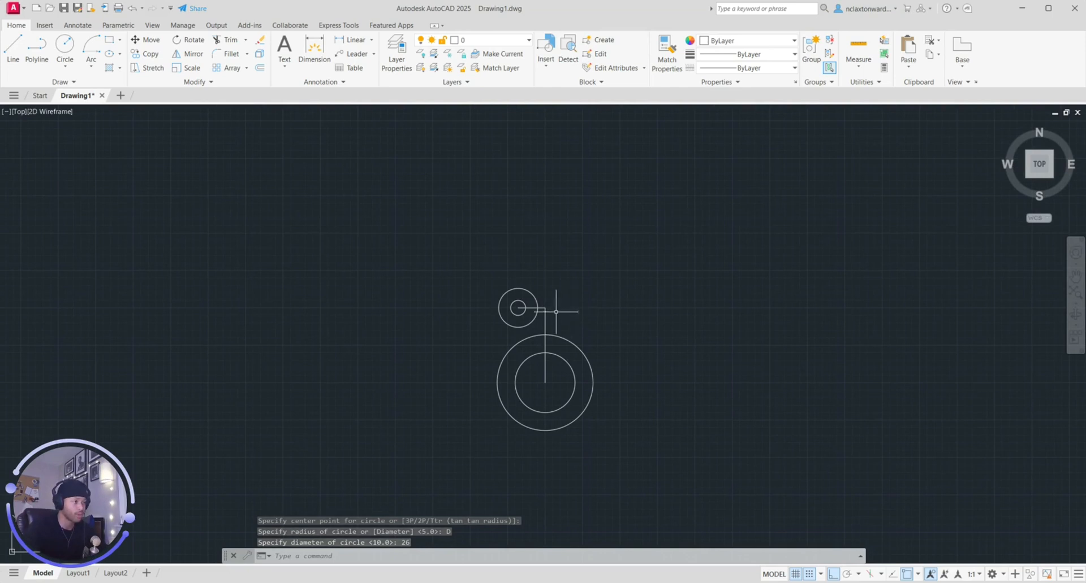
Step: Mirror the two concentric hole circles and their 18-unit line about the vertical construction line, keeping the source objects
{"action": "scroll", "coordinate": [436, 321], "scroll_direction": "down", "scroll_amount": 2}
{"action": "middle_click_drag", "start_coordinate": [169, 255], "coordinate": [441, 277]}
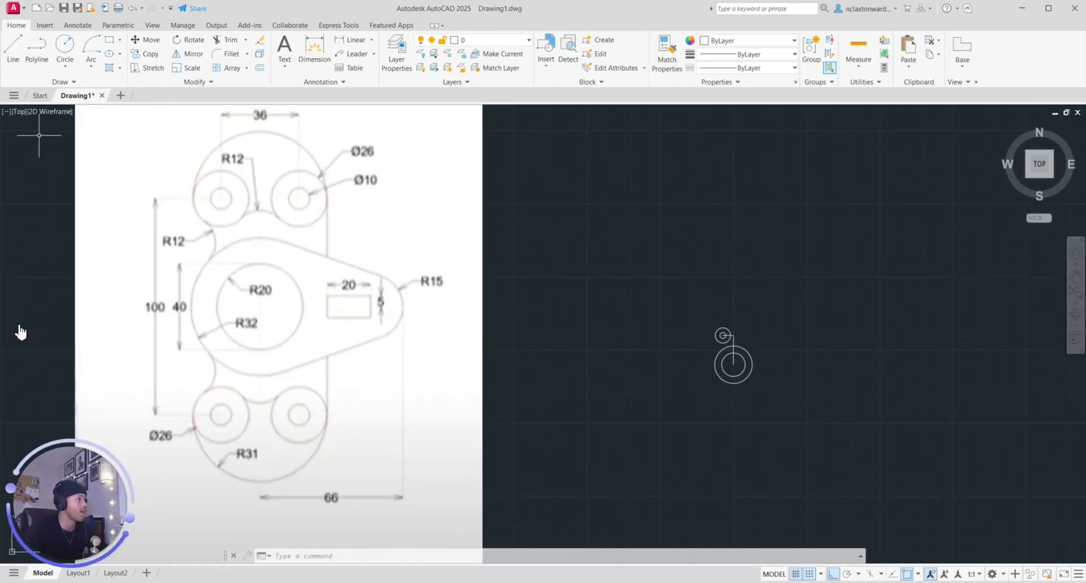
{"action": "left_click_drag", "start_coordinate": [257, 165], "coordinate": [259, 237]}
{"action": "left_click", "coordinate": [26, 276]}
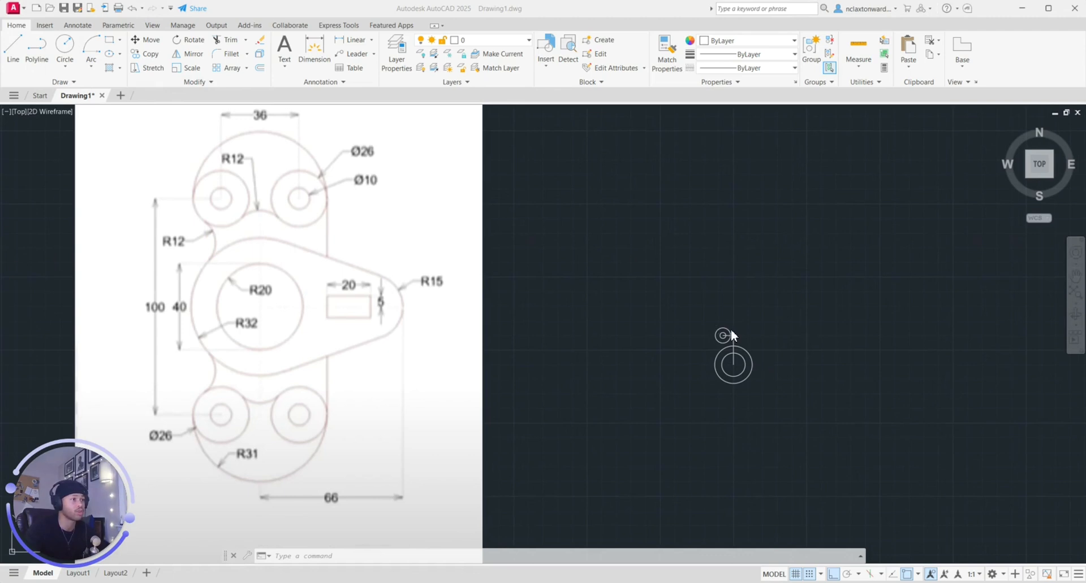
{"action": "scroll", "coordinate": [731, 330], "scroll_direction": "up", "scroll_amount": 5}
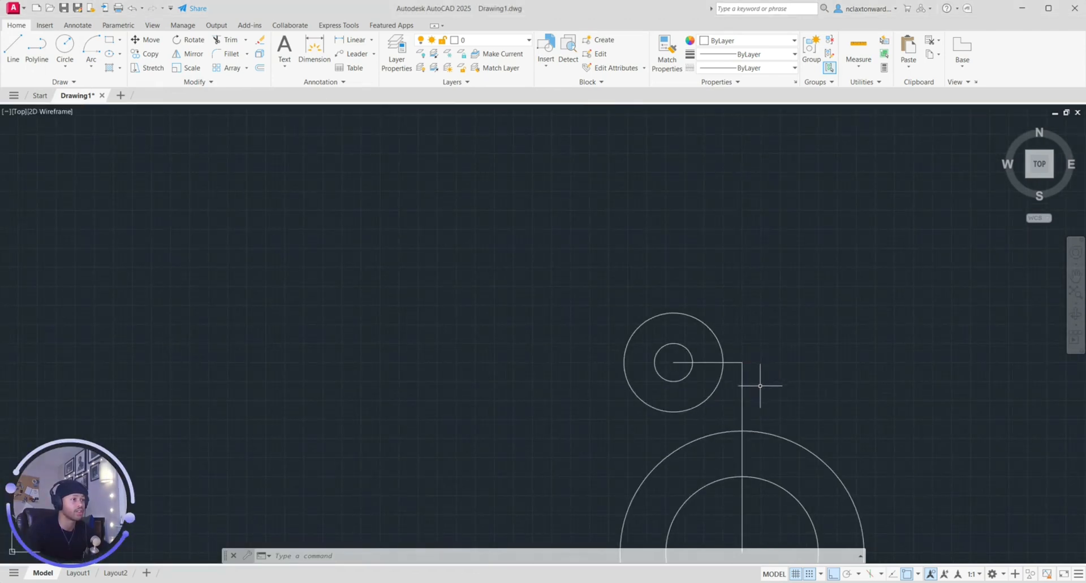
{"action": "left_click", "coordinate": [741, 379]}
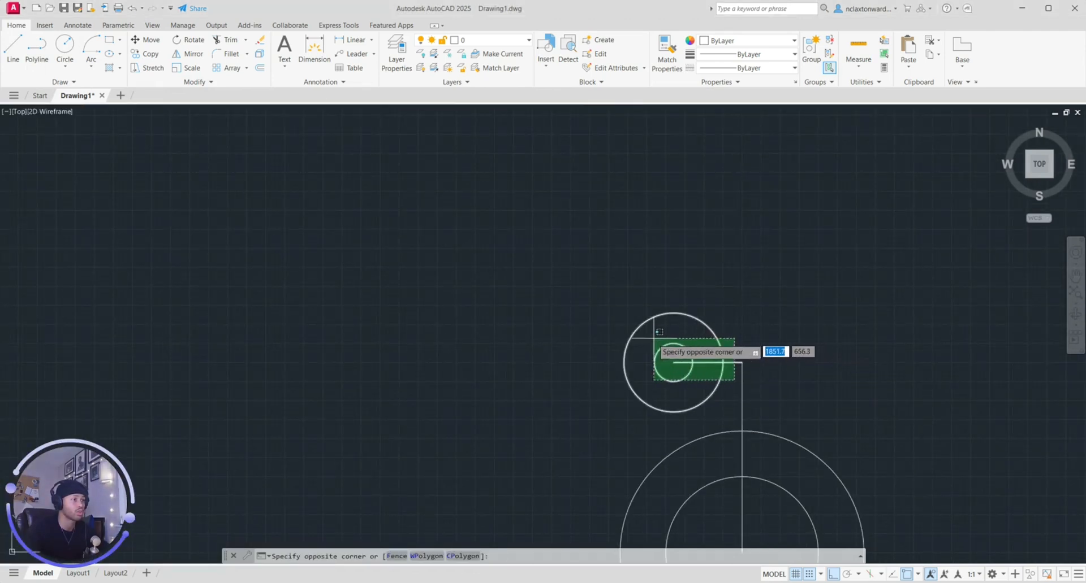
{"action": "left_click", "coordinate": [575, 287]}
{"action": "type", "text": "mi"}
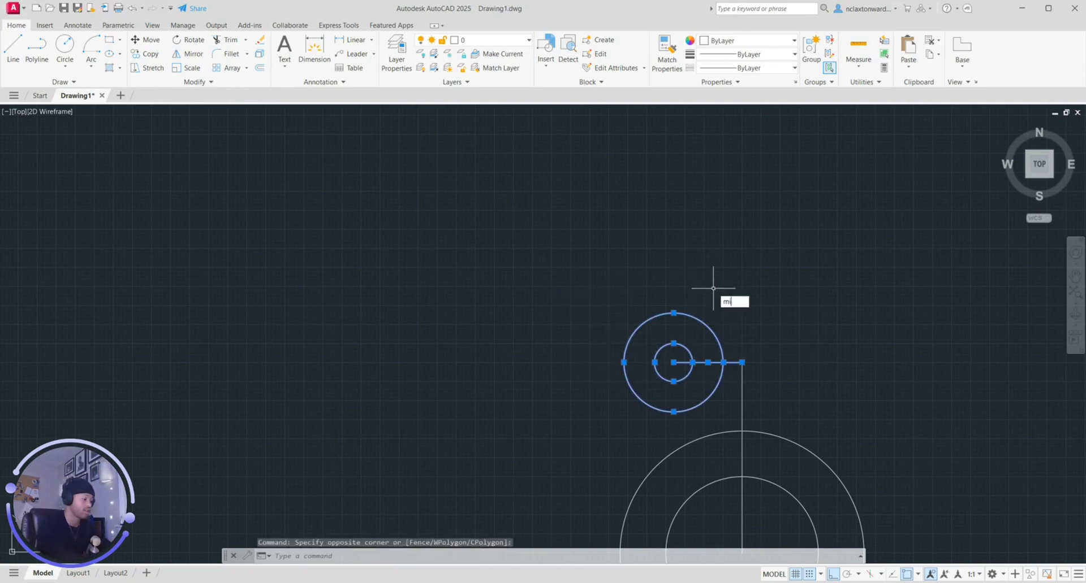
{"action": "type", "text": "rror"}
{"action": "key", "text": "Return"}
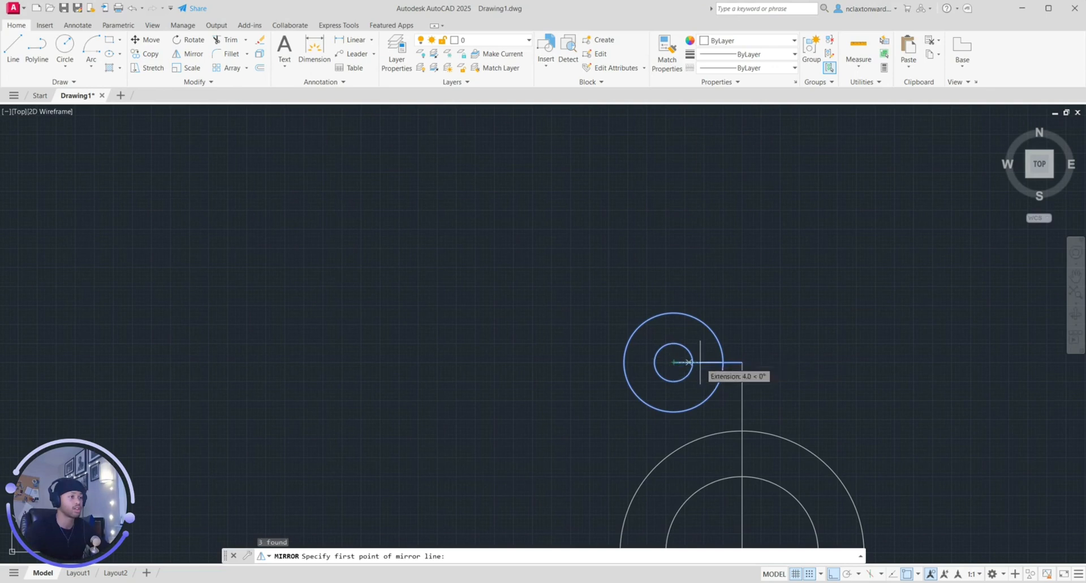
{"action": "left_click", "coordinate": [742, 405]}
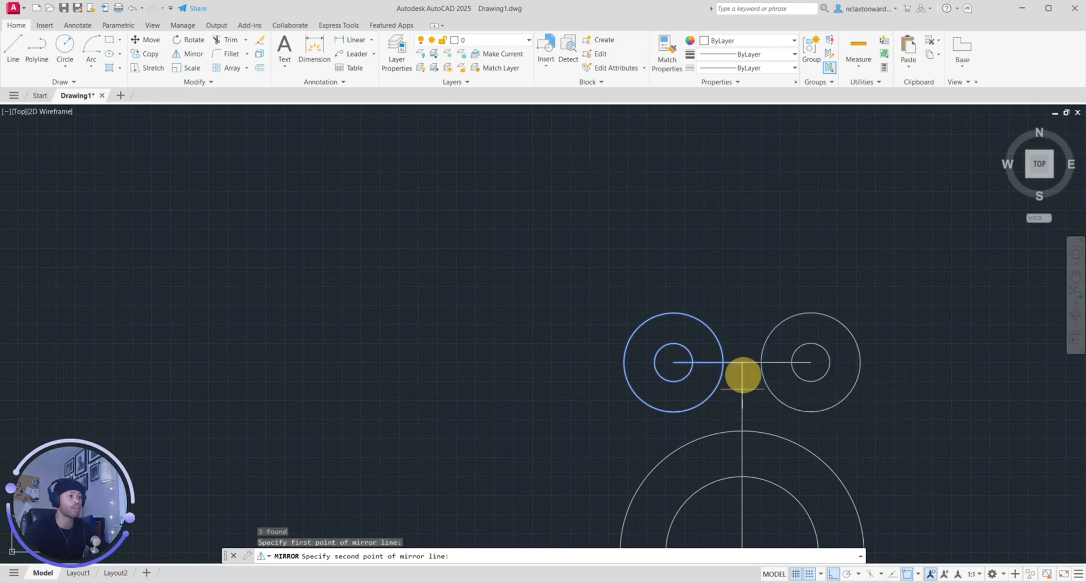
{"action": "left_click", "coordinate": [742, 309]}
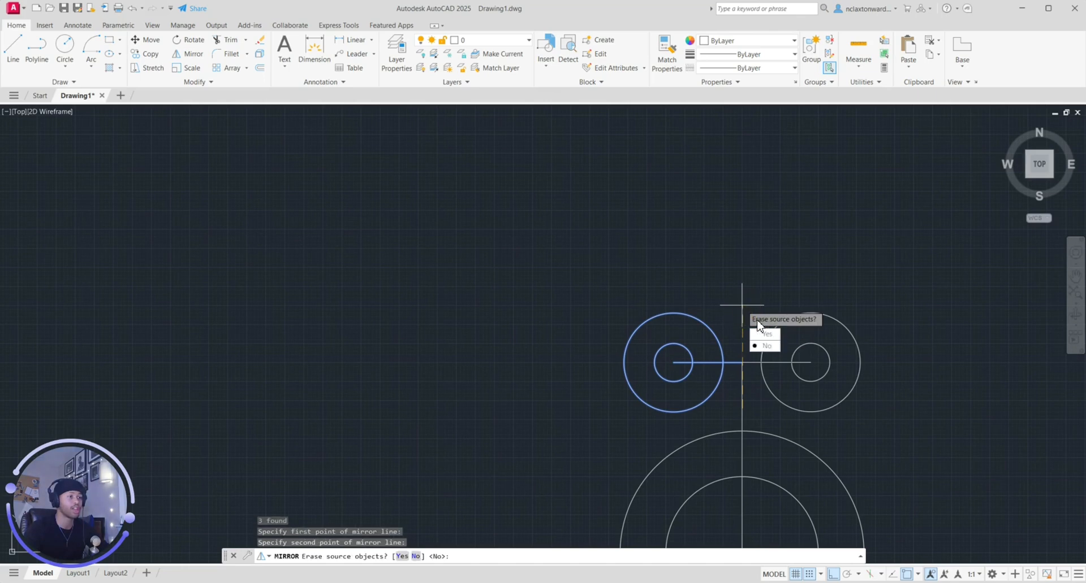
{"action": "left_click", "coordinate": [763, 346]}
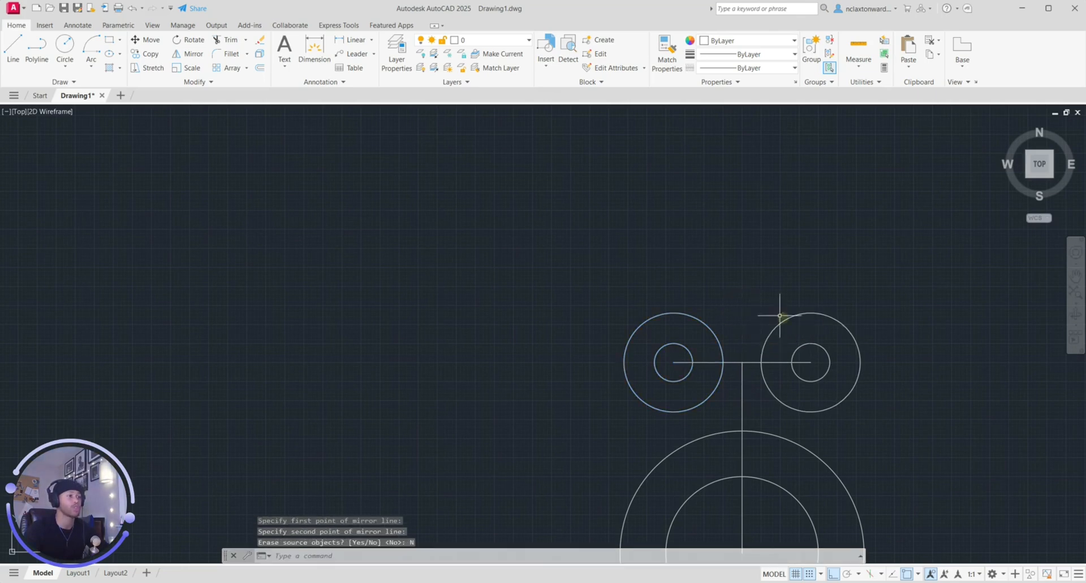
Step: Examine the reference image for the large outer arc spanning the two upper hole circles
{"action": "scroll", "coordinate": [566, 366], "scroll_direction": "down", "scroll_amount": 2}
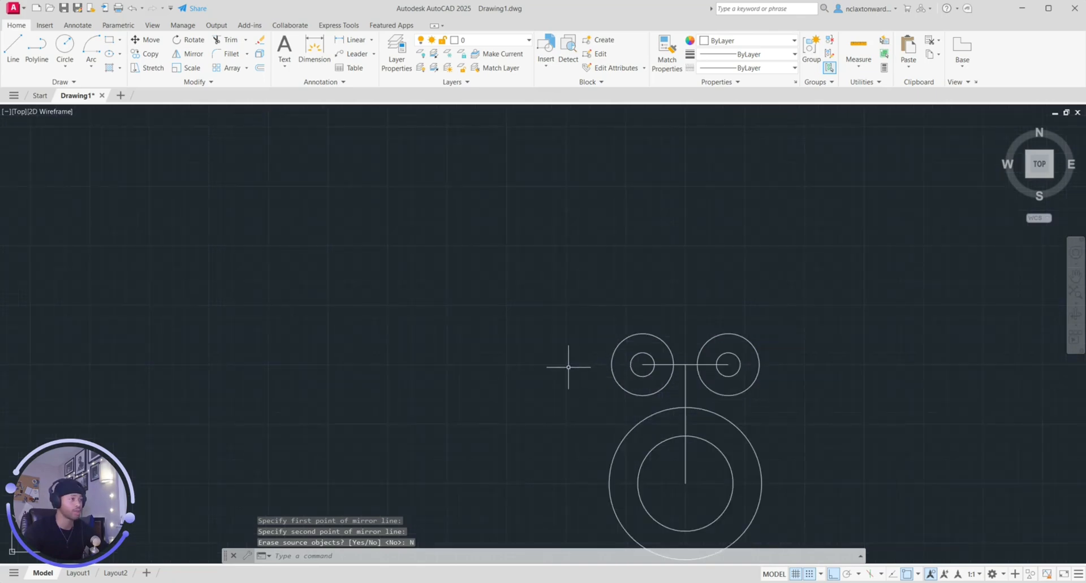
{"action": "middle_click_drag", "start_coordinate": [497, 345], "coordinate": [858, 338]}
{"action": "scroll", "coordinate": [858, 338], "scroll_direction": "down", "scroll_amount": 2}
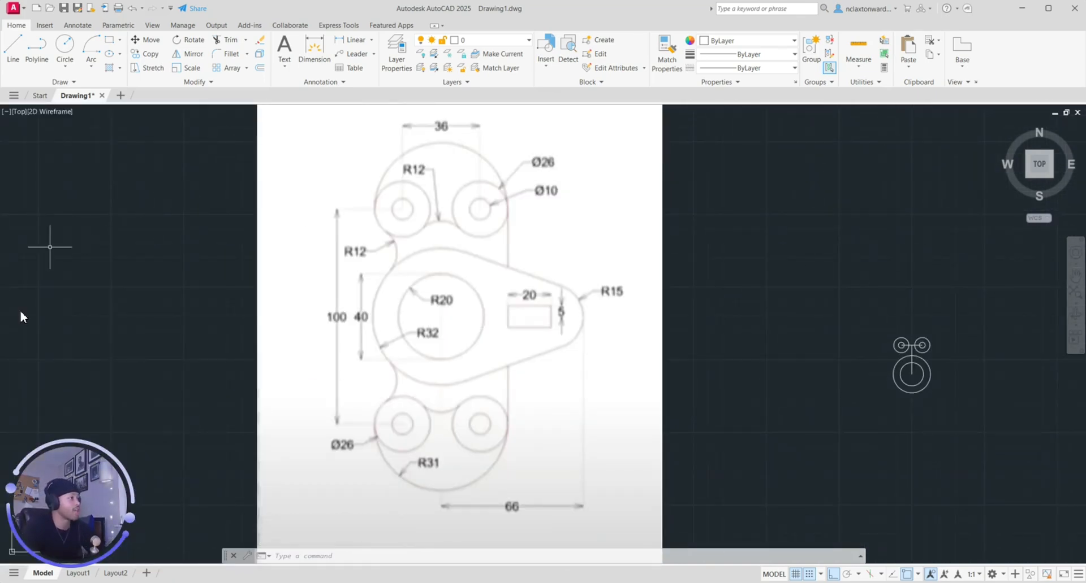
{"action": "left_click", "coordinate": [73, 283]}
{"action": "mouse_move", "coordinate": [377, 181]}
{"action": "left_mouse_down"}
{"action": "mouse_move", "coordinate": [410, 153]}
{"action": "mouse_move", "coordinate": [481, 151]}
{"action": "mouse_move", "coordinate": [498, 168]}
{"action": "left_mouse_up"}
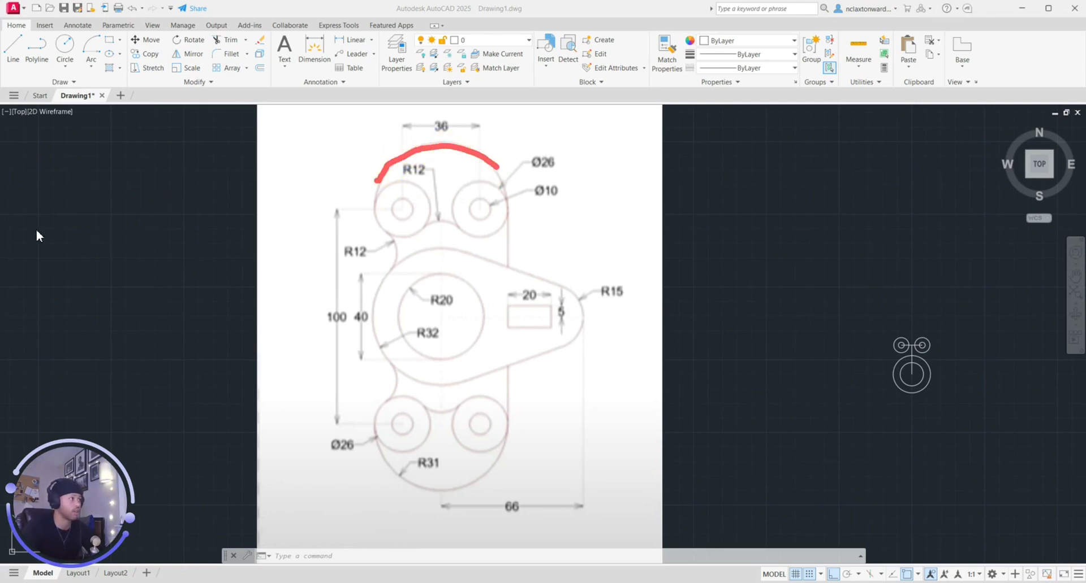
{"action": "left_click", "coordinate": [20, 273]}
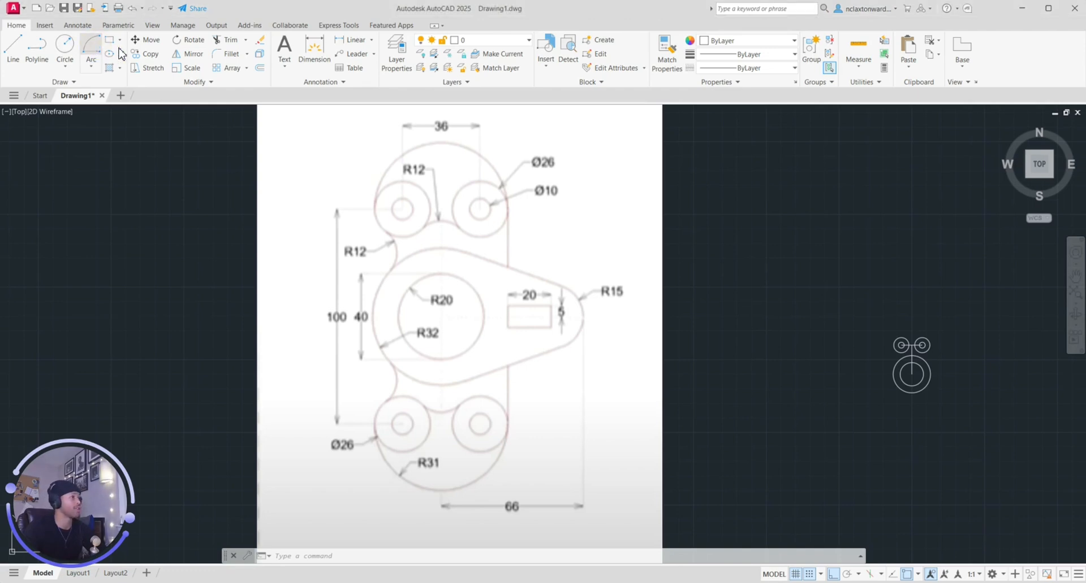
Step: Draw a Start, Center, End arc from the right outer circle's outer quadrant to the left one's, centered on the vertical line's upper end
{"action": "left_click", "coordinate": [91, 48]}
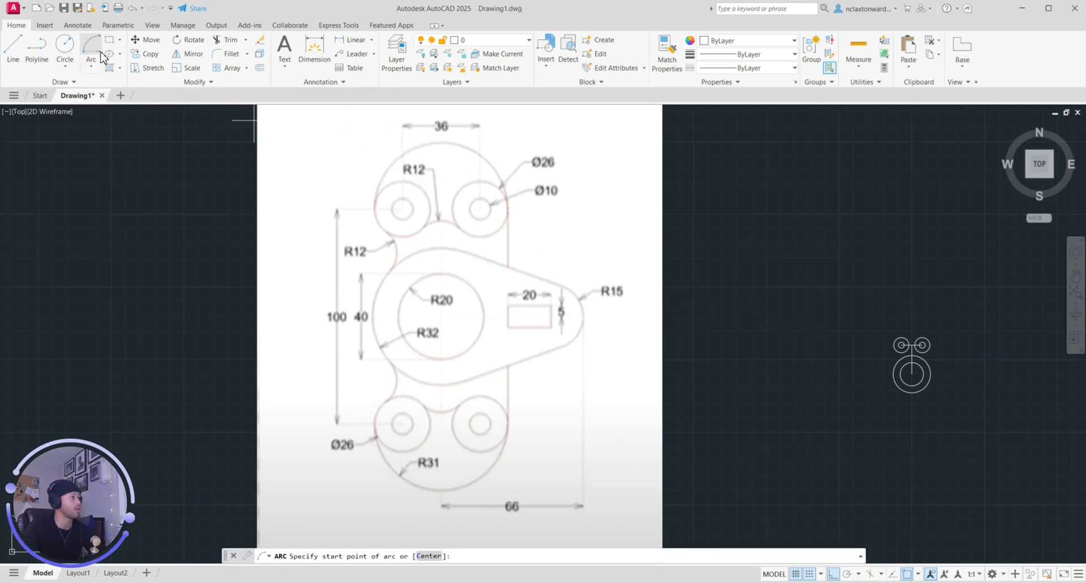
{"action": "left_click", "coordinate": [91, 66]}
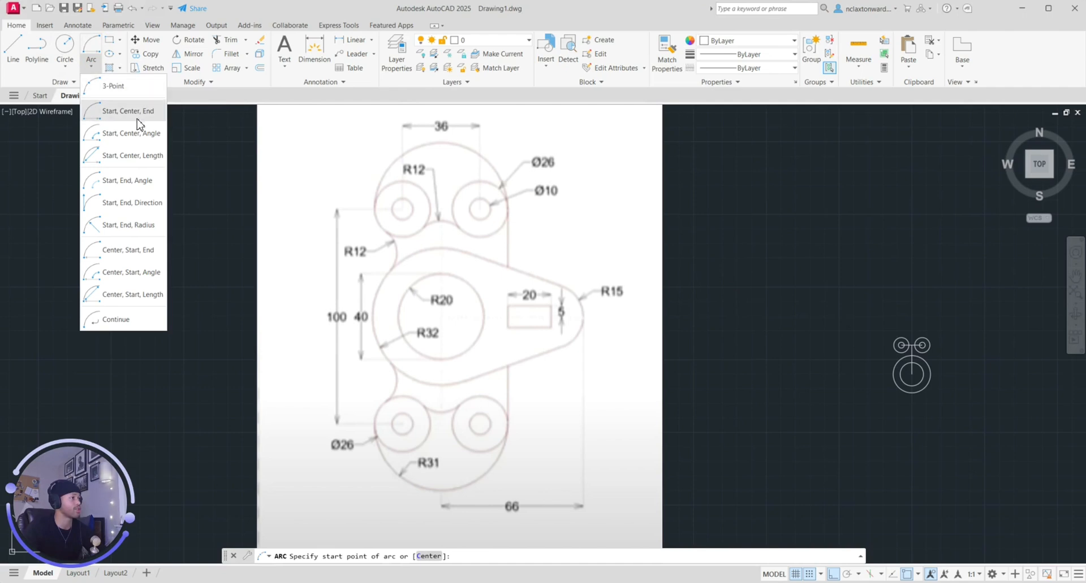
{"action": "left_click", "coordinate": [770, 288]}
{"action": "scroll", "coordinate": [851, 330], "scroll_direction": "up", "scroll_amount": 3}
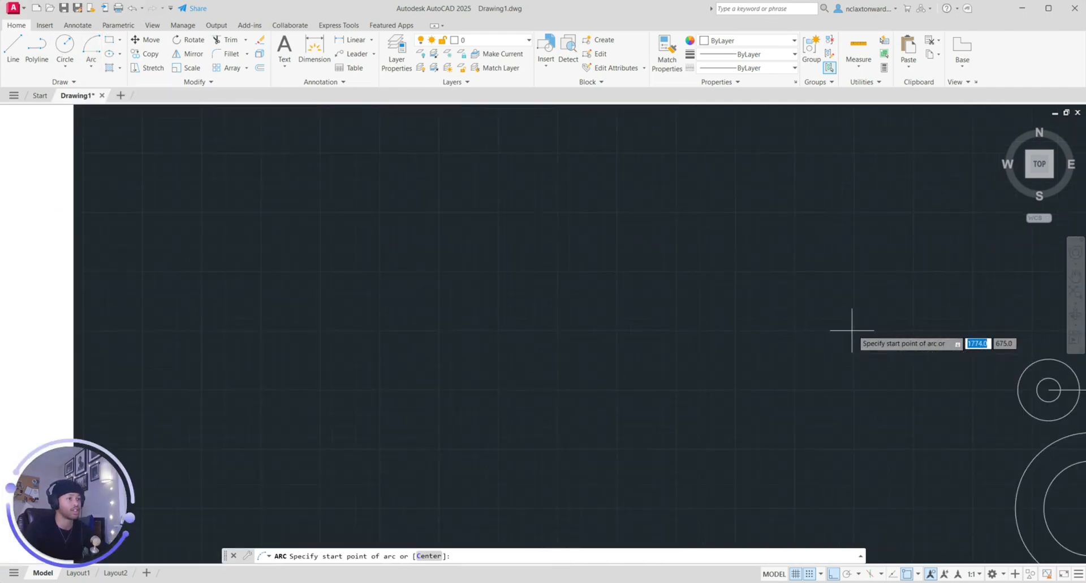
{"action": "scroll", "coordinate": [850, 329], "scroll_direction": "down", "scroll_amount": 1}
{"action": "middle_click_drag", "start_coordinate": [901, 344], "coordinate": [576, 352]}
{"action": "scroll", "coordinate": [734, 376], "scroll_direction": "up", "scroll_amount": 5}
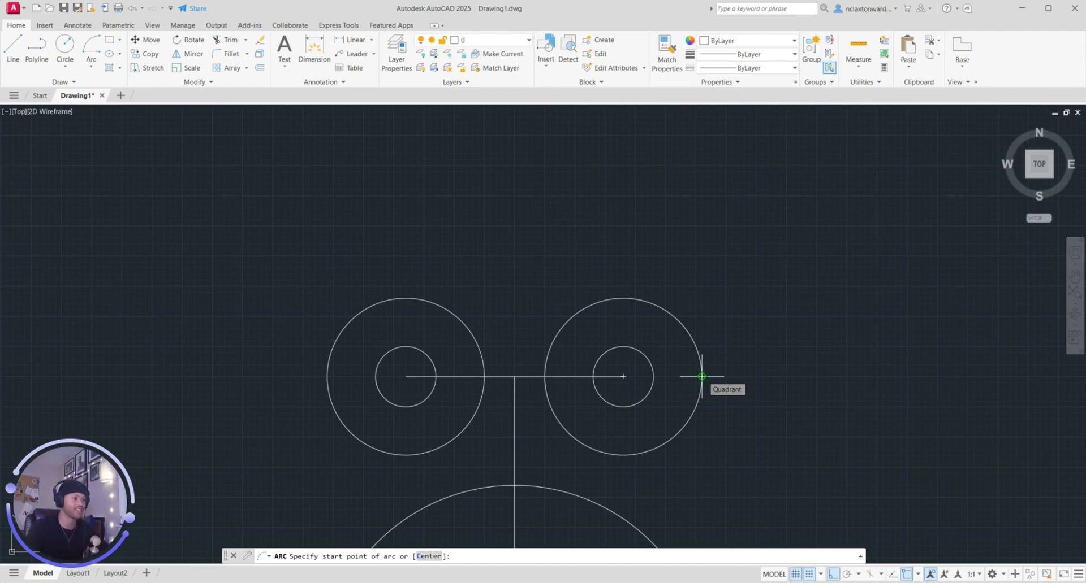
{"action": "left_click", "coordinate": [701, 376]}
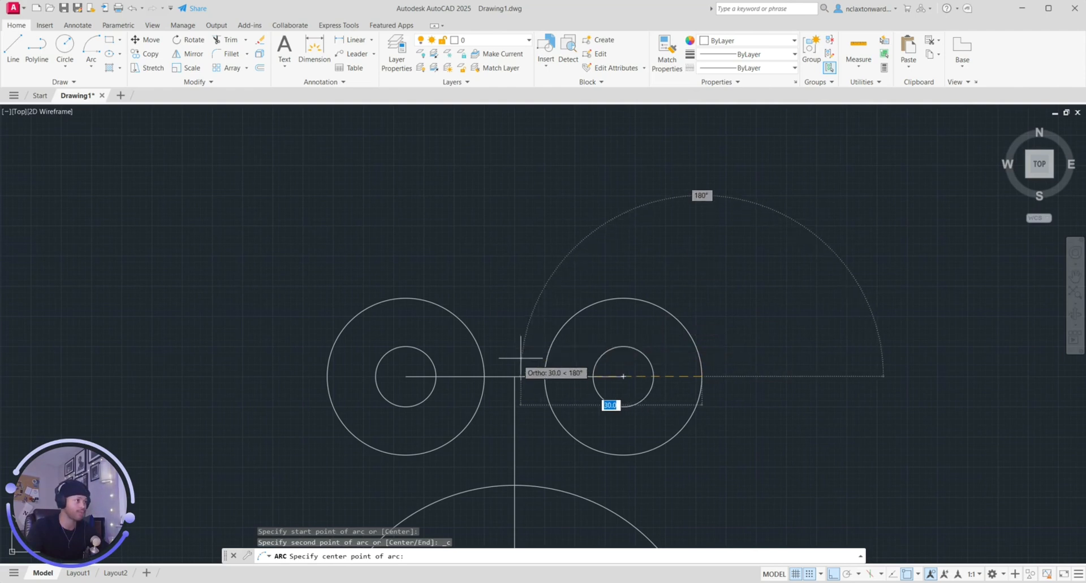
{"action": "left_click", "coordinate": [514, 376]}
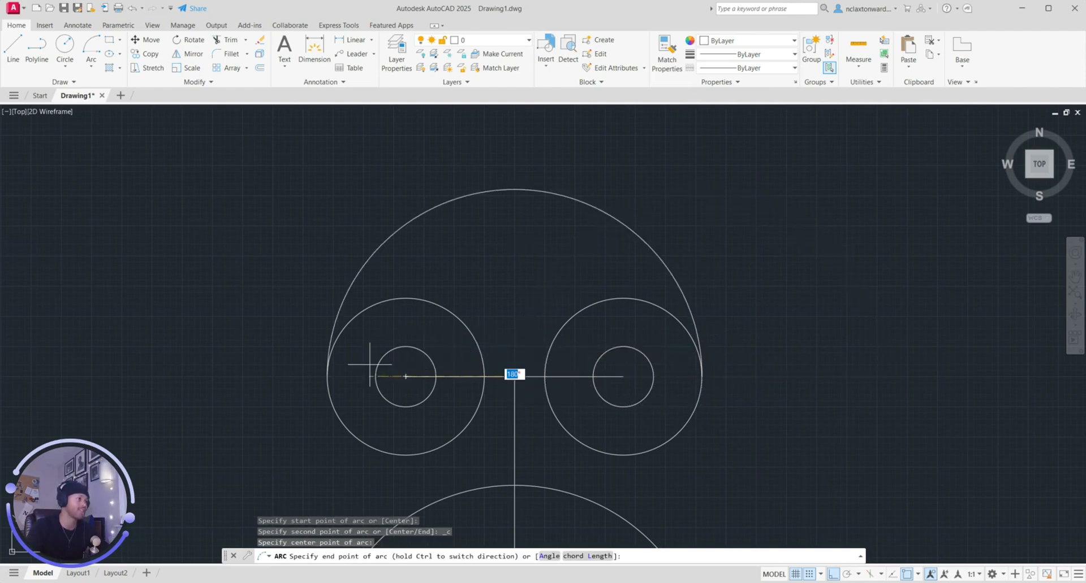
{"action": "left_click", "coordinate": [327, 376]}
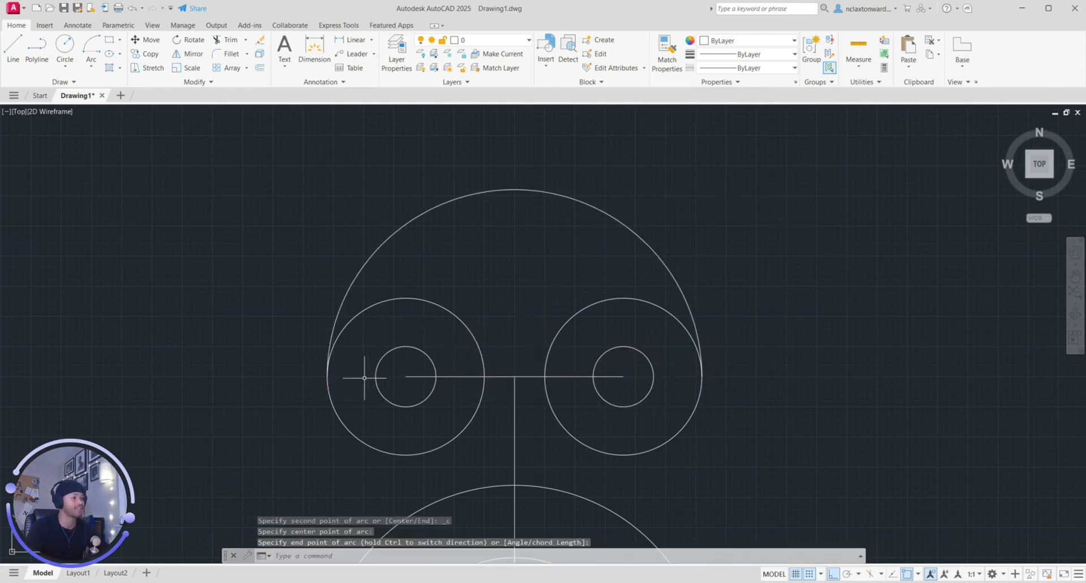
Step: Inspect where the upper arc meets the outer circles of the two holes
{"action": "scroll", "coordinate": [655, 319], "scroll_direction": "up", "scroll_amount": 5}
{"action": "scroll", "coordinate": [709, 325], "scroll_direction": "down", "scroll_amount": 3}
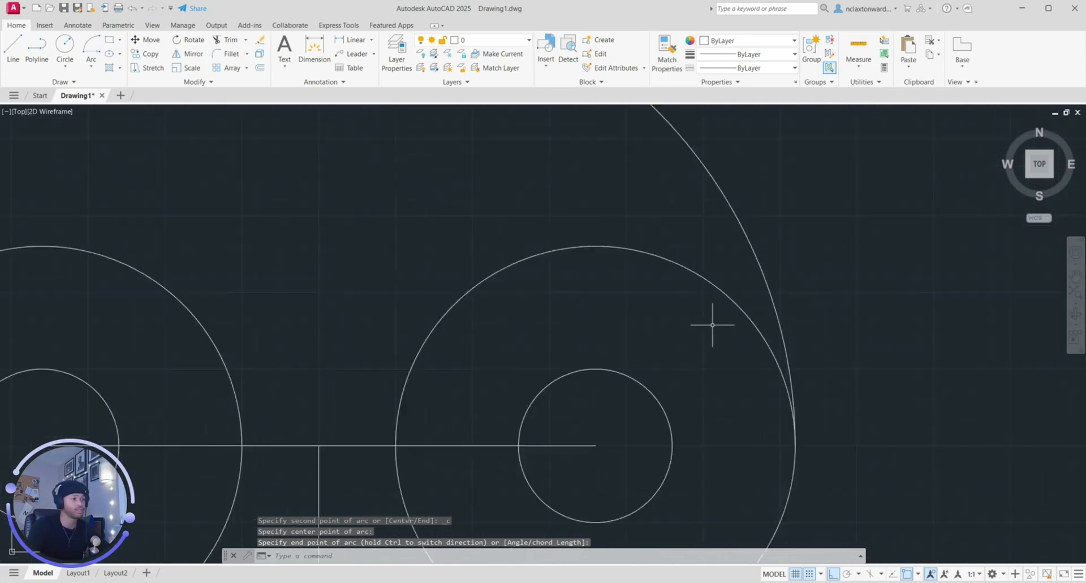
{"action": "middle_click_drag", "start_coordinate": [395, 368], "coordinate": [580, 321]}
{"action": "scroll", "coordinate": [562, 323], "scroll_direction": "down", "scroll_amount": 4}
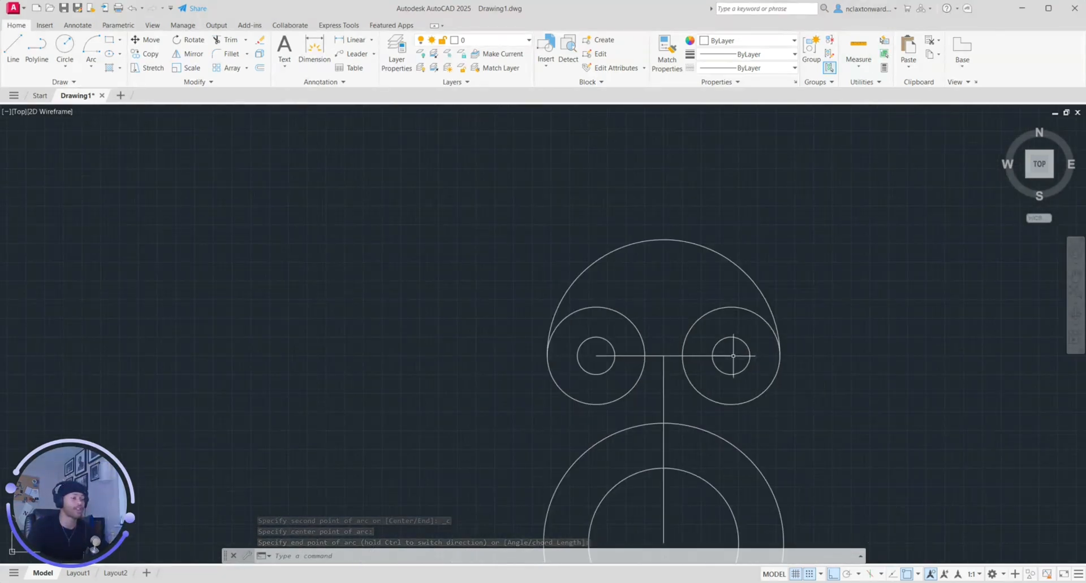
{"action": "scroll", "coordinate": [676, 362], "scroll_direction": "up", "scroll_amount": 4}
{"action": "scroll", "coordinate": [725, 368], "scroll_direction": "down", "scroll_amount": 2}
{"action": "scroll", "coordinate": [726, 368], "scroll_direction": "down", "scroll_amount": 2}
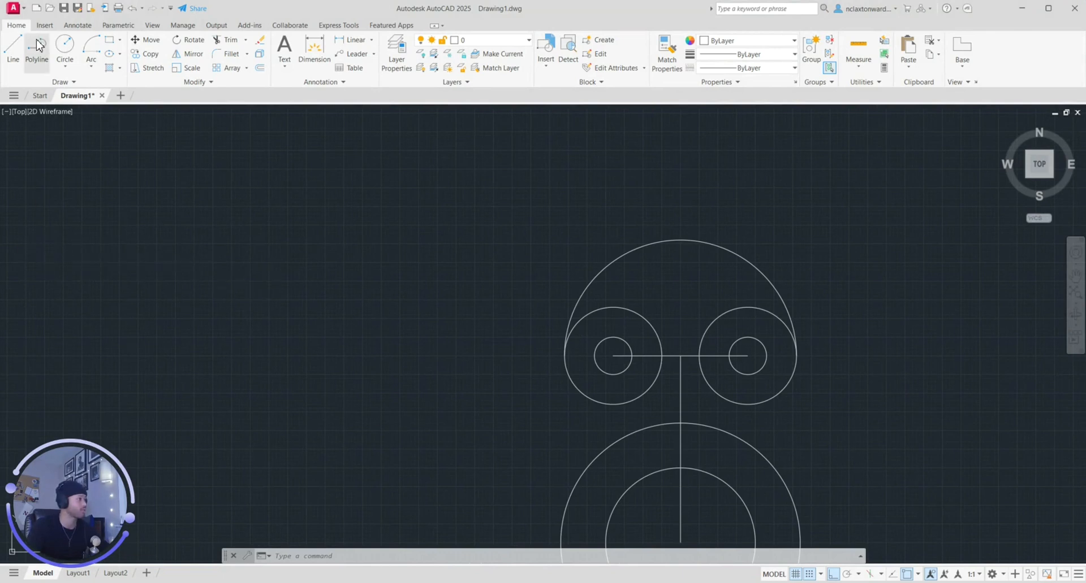
Step: Examine the reference image for the R12 curve joining the upper-left hole circle to the central R32 outline
{"action": "scroll", "coordinate": [166, 295], "scroll_direction": "down", "scroll_amount": 2}
{"action": "middle_click_drag", "start_coordinate": [189, 292], "coordinate": [637, 290]}
{"action": "scroll", "coordinate": [631, 294], "scroll_direction": "down", "scroll_amount": 2}
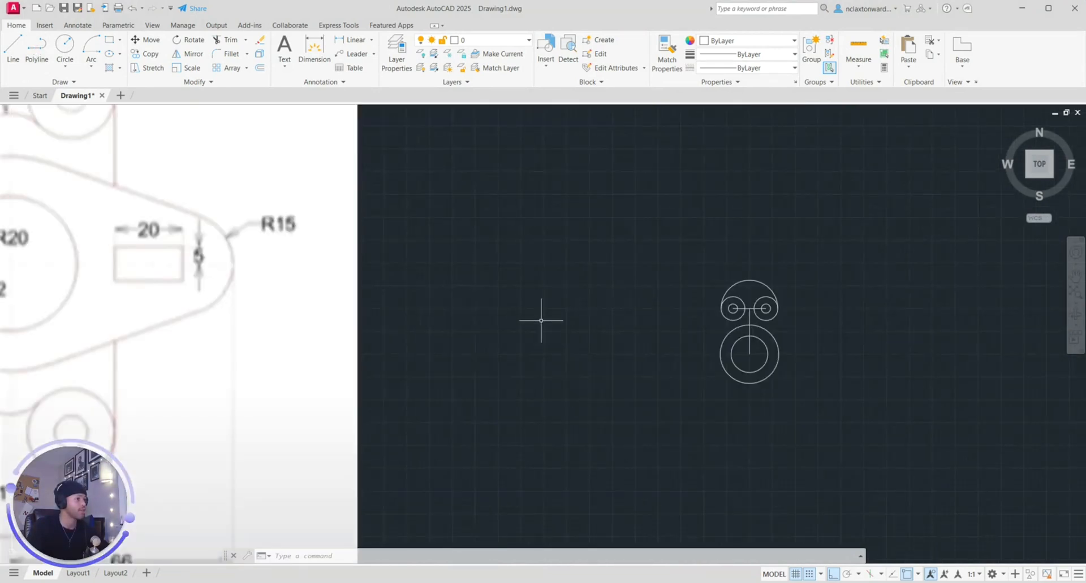
{"action": "scroll", "coordinate": [266, 366], "scroll_direction": "down", "scroll_amount": 1}
{"action": "middle_click_drag", "start_coordinate": [231, 322], "coordinate": [436, 302]}
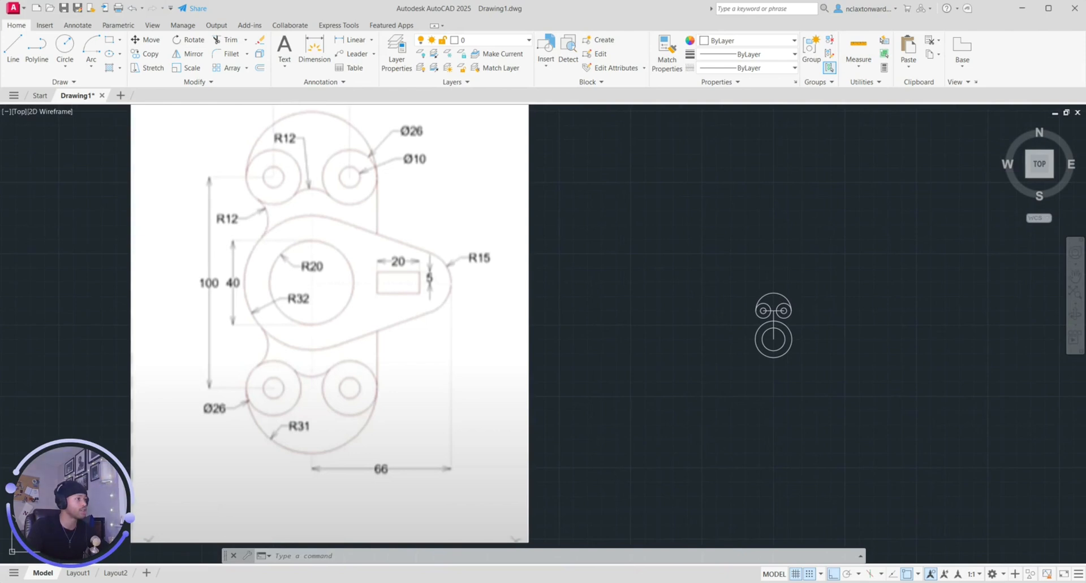
{"action": "left_click", "coordinate": [92, 287]}
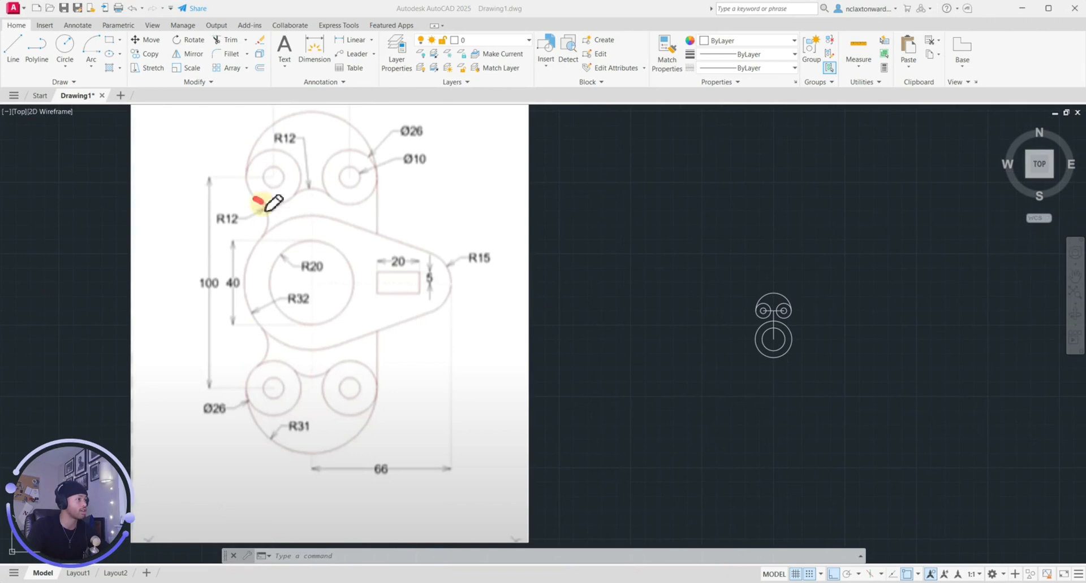
{"action": "left_click_drag", "start_coordinate": [265, 209], "coordinate": [265, 232]}
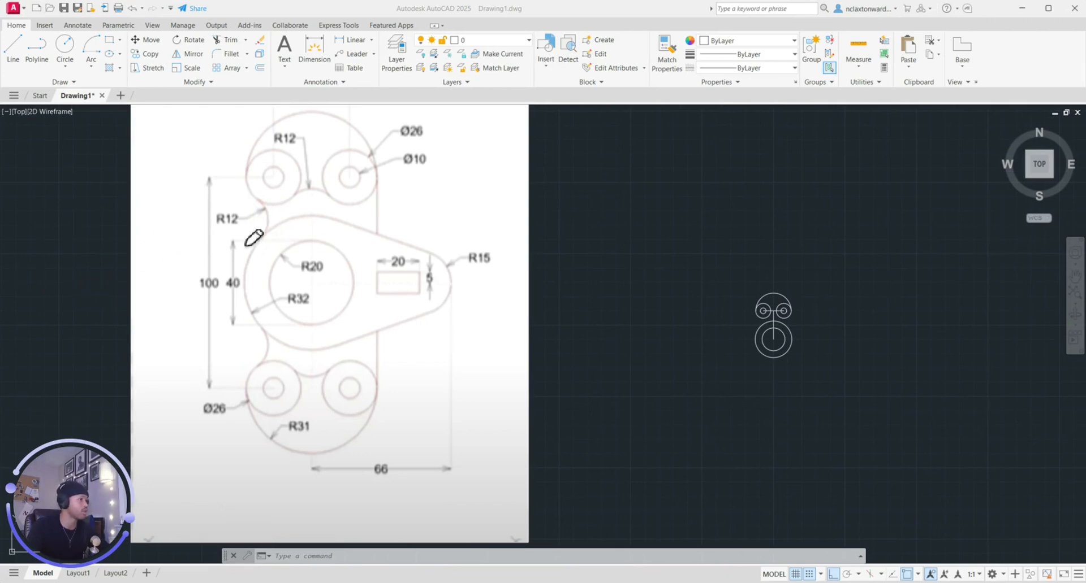
{"action": "left_click_drag", "start_coordinate": [270, 228], "coordinate": [347, 226]}
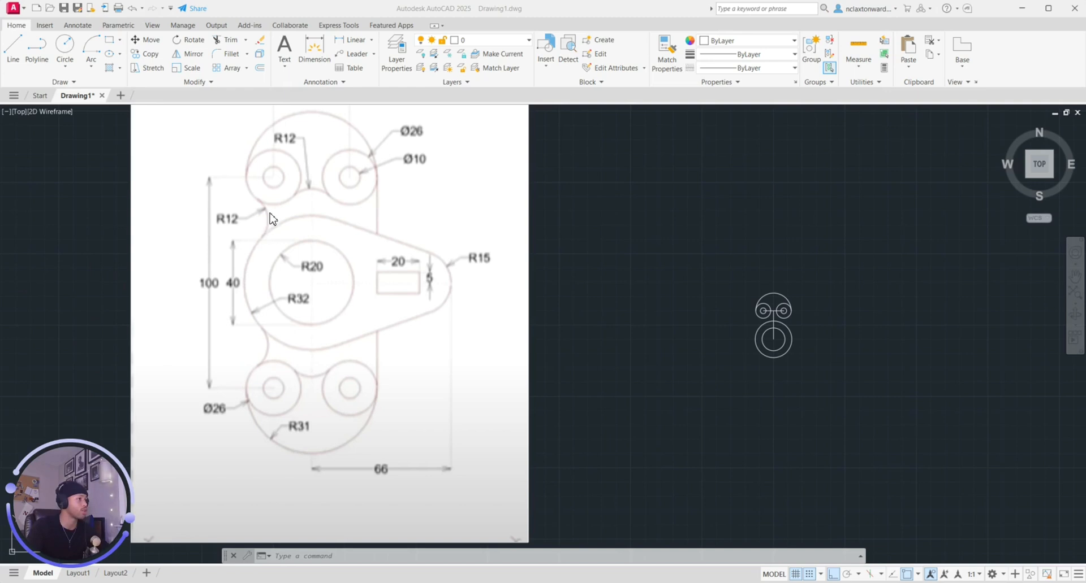
Step: Try to draw a Tan, Tan, Radius circle of radius 123 touching the left outer hole circle and the central R32 circle
{"action": "left_click", "coordinate": [70, 67]}
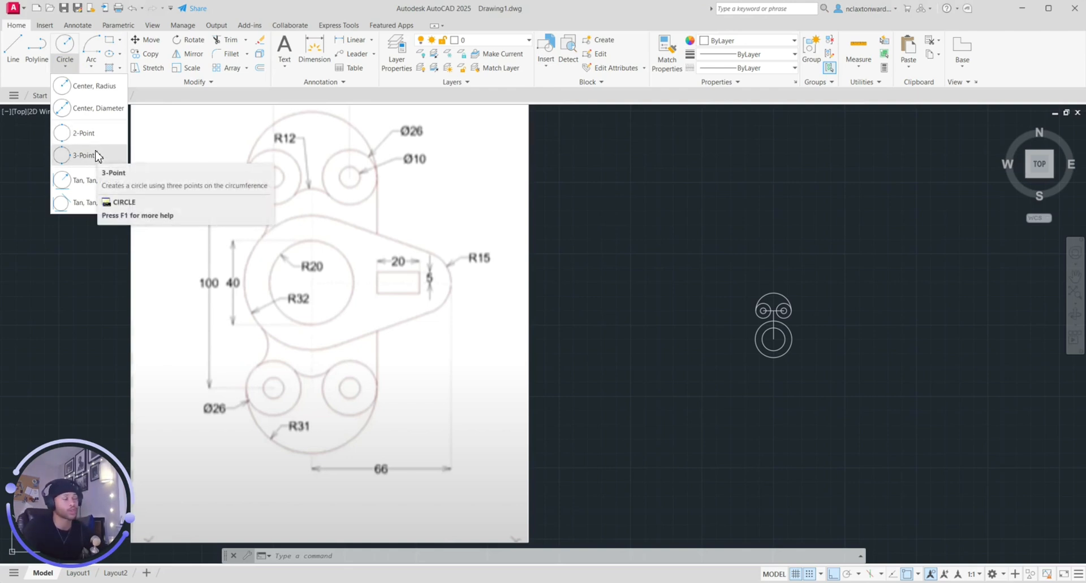
{"action": "left_click", "coordinate": [90, 202]}
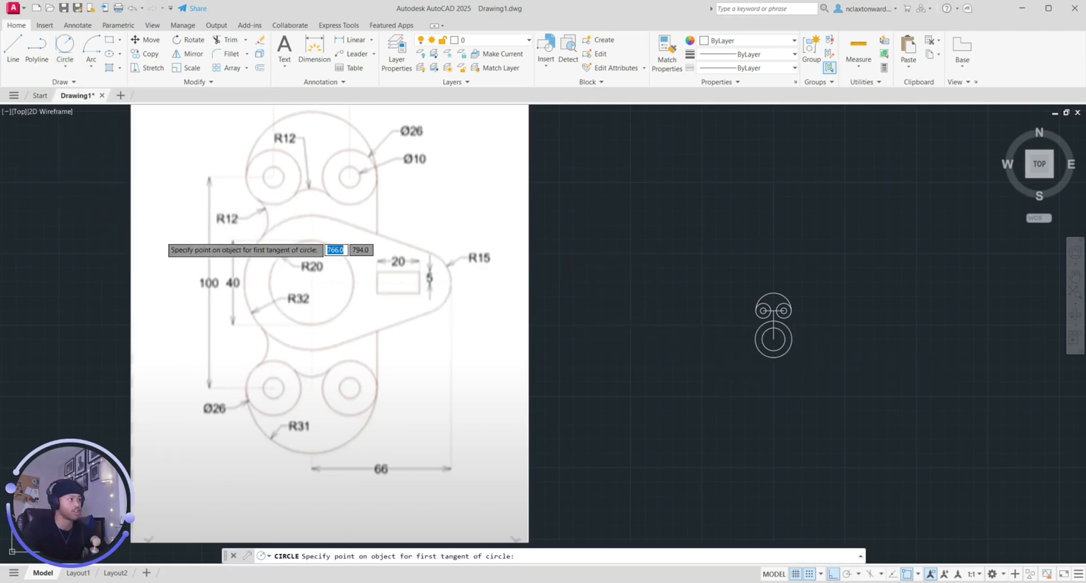
{"action": "left_click", "coordinate": [65, 66]}
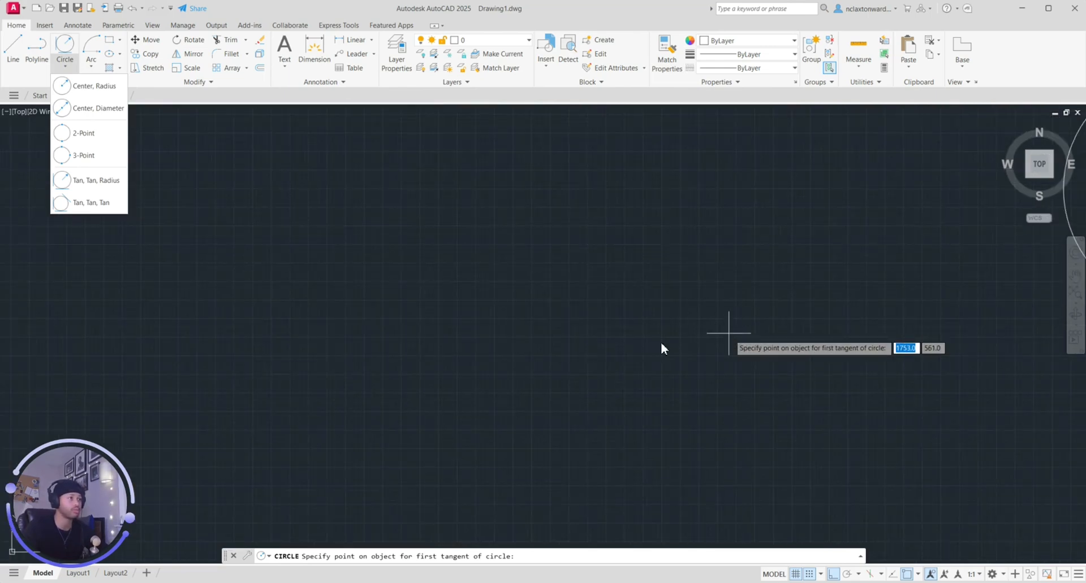
{"action": "left_click", "coordinate": [551, 361]}
{"action": "middle_click_drag", "start_coordinate": [674, 359], "coordinate": [289, 468]}
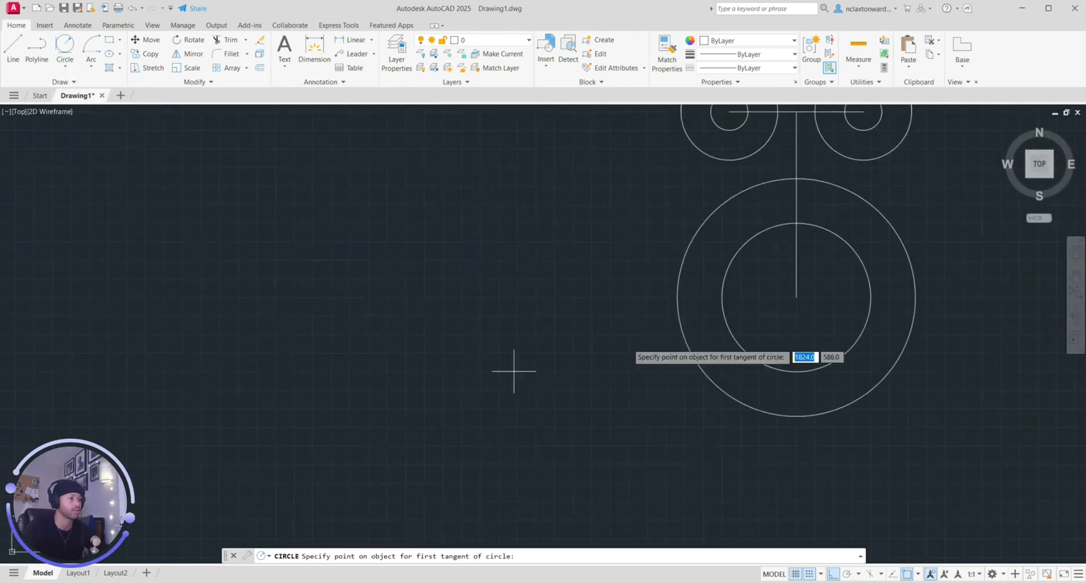
{"action": "middle_click_drag", "start_coordinate": [700, 294], "coordinate": [532, 460]}
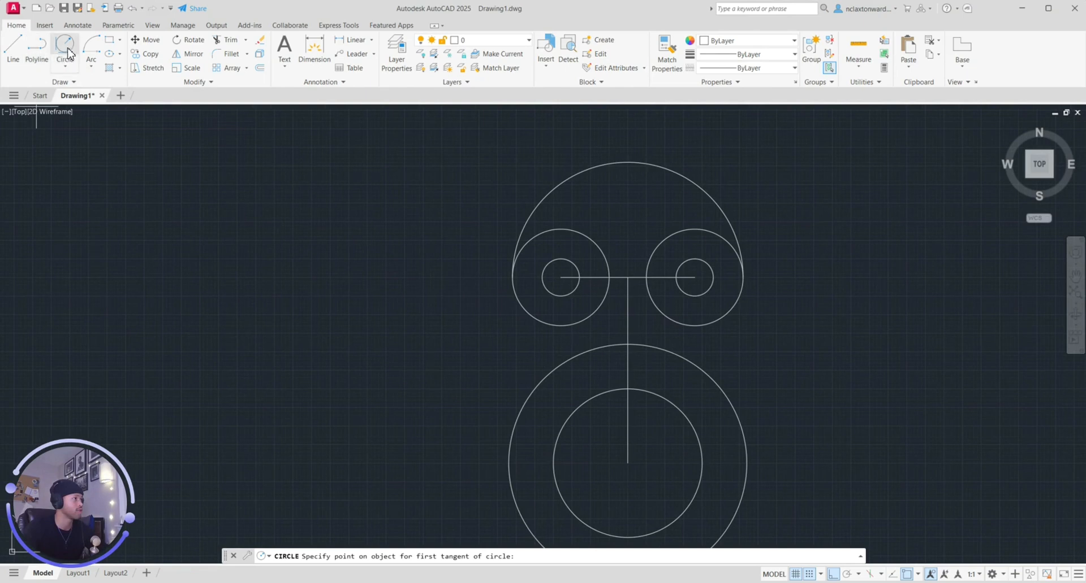
{"action": "left_click", "coordinate": [508, 309]}
{"action": "left_click", "coordinate": [533, 389]}
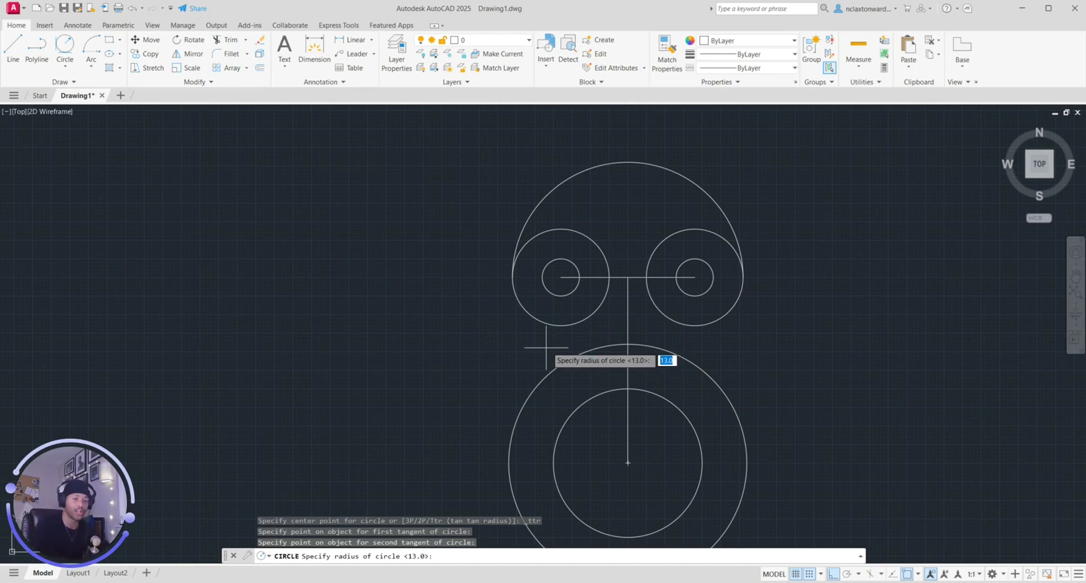
{"action": "scroll", "coordinate": [455, 324], "scroll_direction": "down", "scroll_amount": 2}
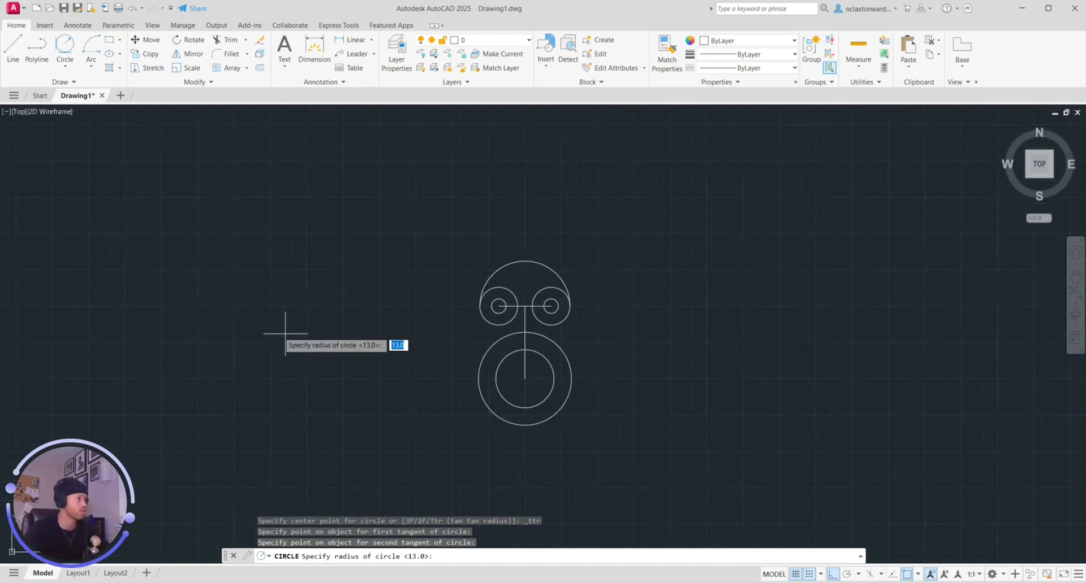
{"action": "mouse_move", "coordinate": [282, 333]}
{"action": "middle_mouse_down"}
{"action": "mouse_move", "coordinate": [680, 344]}
{"action": "mouse_move", "coordinate": [751, 365]}
{"action": "middle_mouse_up"}
{"action": "scroll", "coordinate": [752, 365], "scroll_direction": "down", "scroll_amount": 2}
{"action": "scroll", "coordinate": [728, 369], "scroll_direction": "up", "scroll_amount": 3}
{"action": "scroll", "coordinate": [728, 368], "scroll_direction": "down", "scroll_amount": 3}
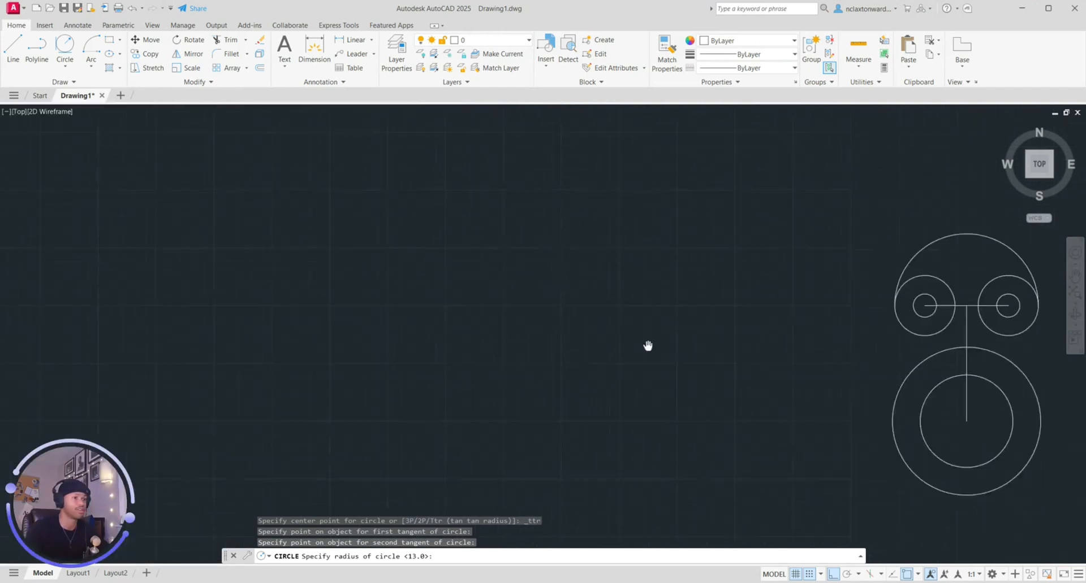
{"action": "middle_click_drag", "start_coordinate": [648, 347], "coordinate": [388, 347]}
{"action": "type", "text": "3"}
{"action": "key", "text": "Return"}
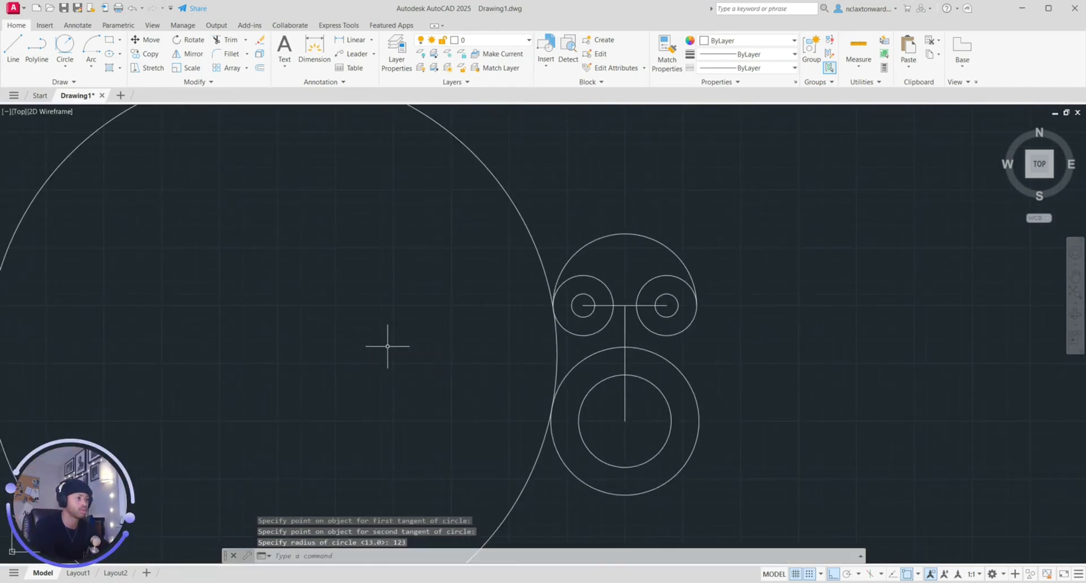
Step: Delete the oversized tangent circle beside the part
{"action": "scroll", "coordinate": [493, 451], "scroll_direction": "down", "scroll_amount": 2}
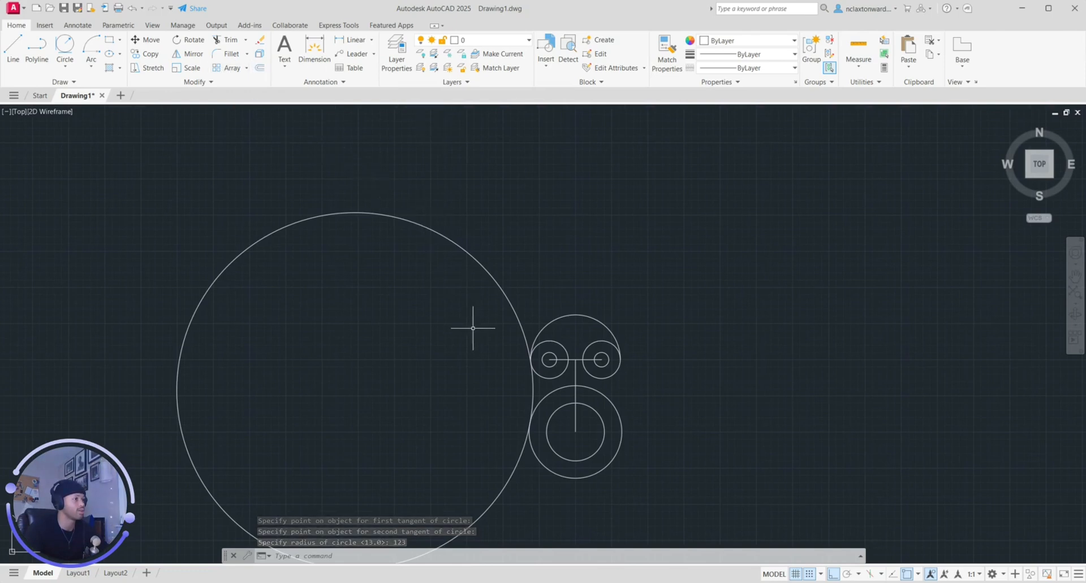
{"action": "scroll", "coordinate": [565, 288], "scroll_direction": "down", "scroll_amount": 2}
{"action": "scroll", "coordinate": [528, 356], "scroll_direction": "up", "scroll_amount": 4}
{"action": "left_click", "coordinate": [516, 352]}
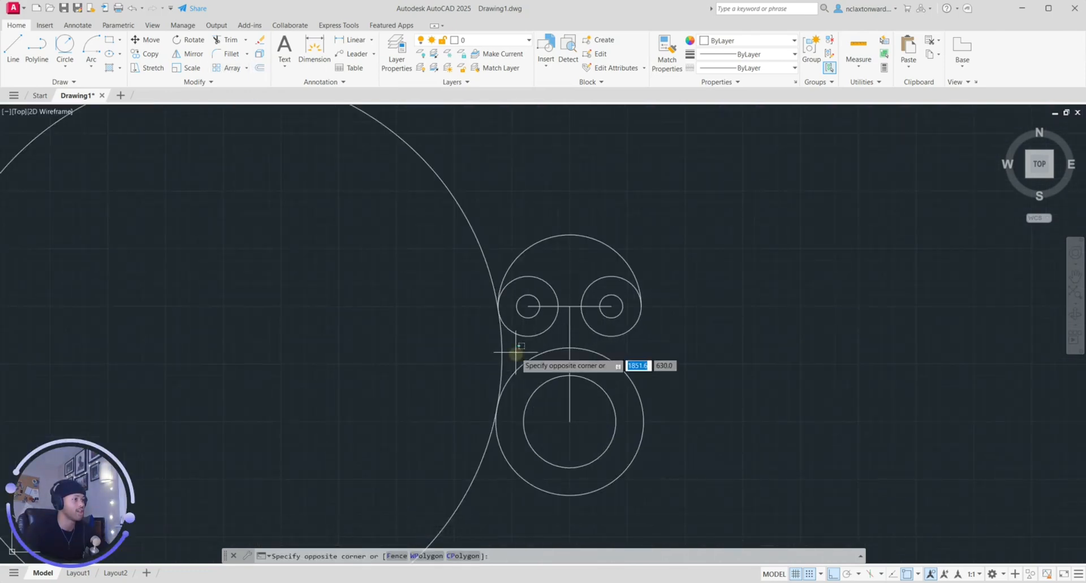
{"action": "left_click", "coordinate": [436, 341]}
{"action": "key", "text": "Delete"}
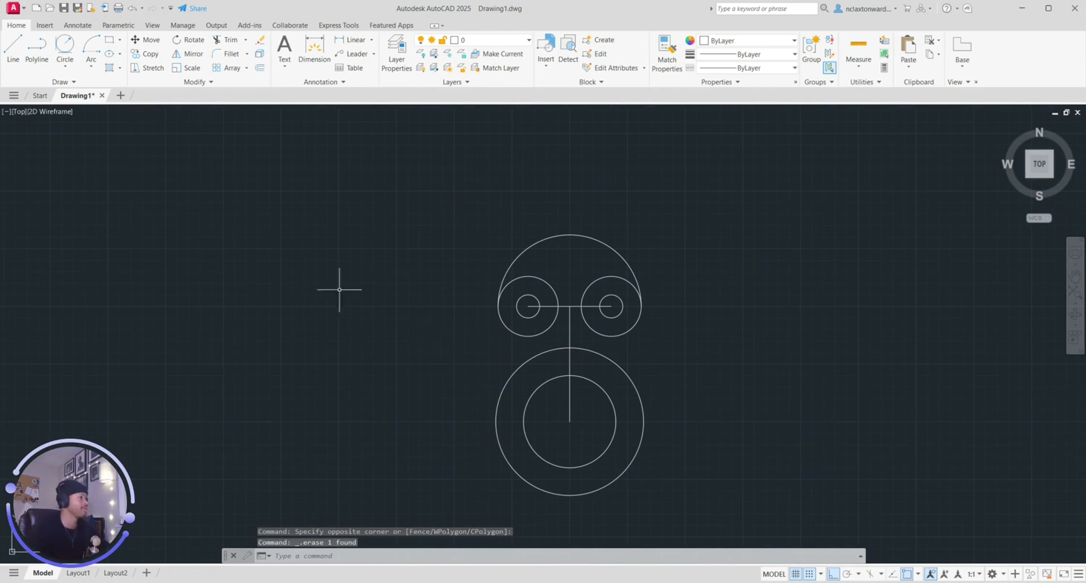
Step: Draw a Tan, Tan, Radius circle of radius 12 touching the left outer hole circle and the central R32 circle
{"action": "left_click", "coordinate": [66, 46]}
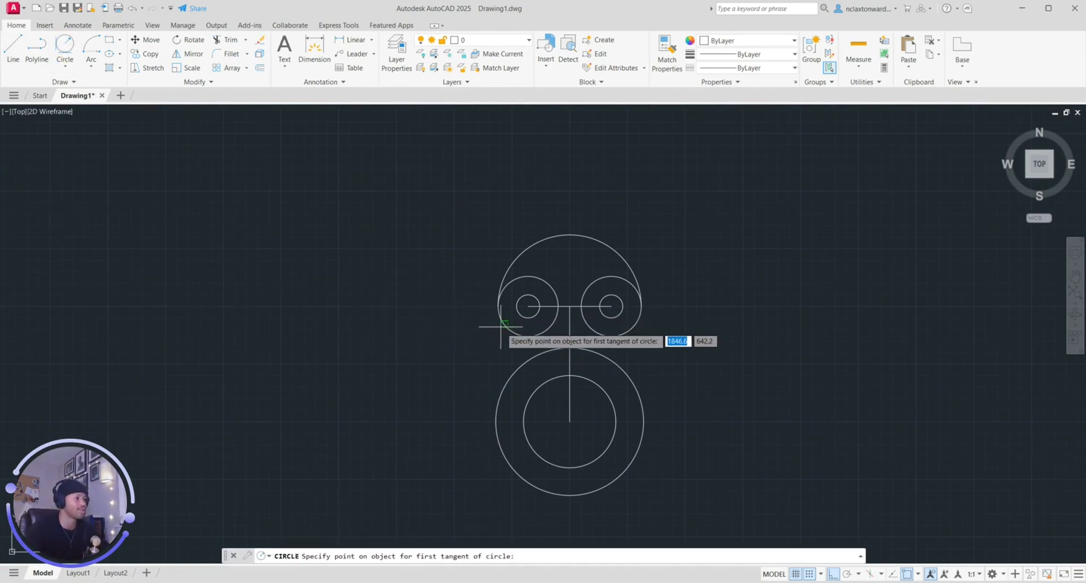
{"action": "left_click", "coordinate": [501, 326]}
{"action": "left_click", "coordinate": [509, 348]}
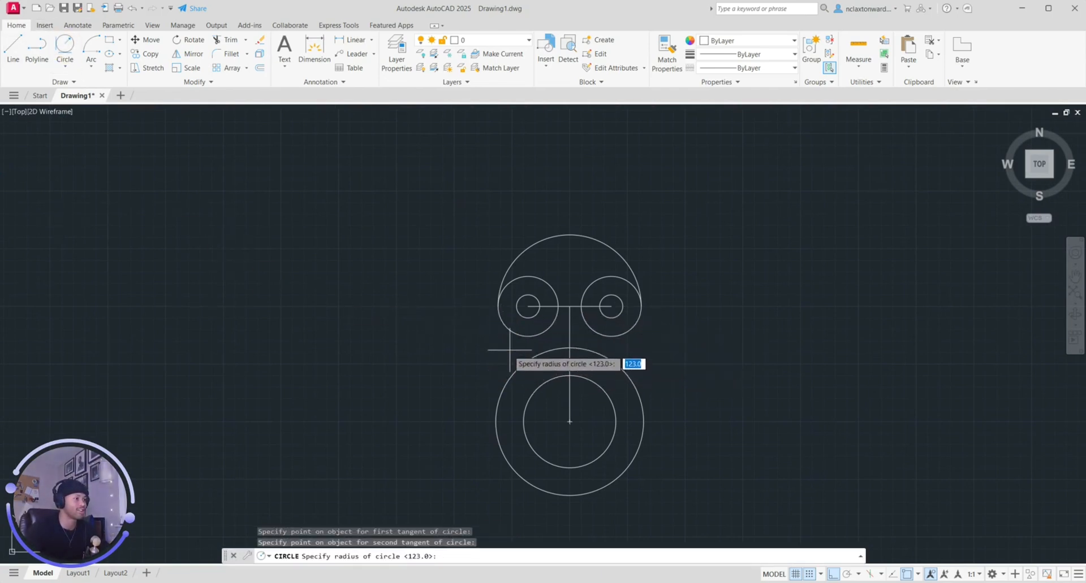
{"action": "key", "text": "Return"}
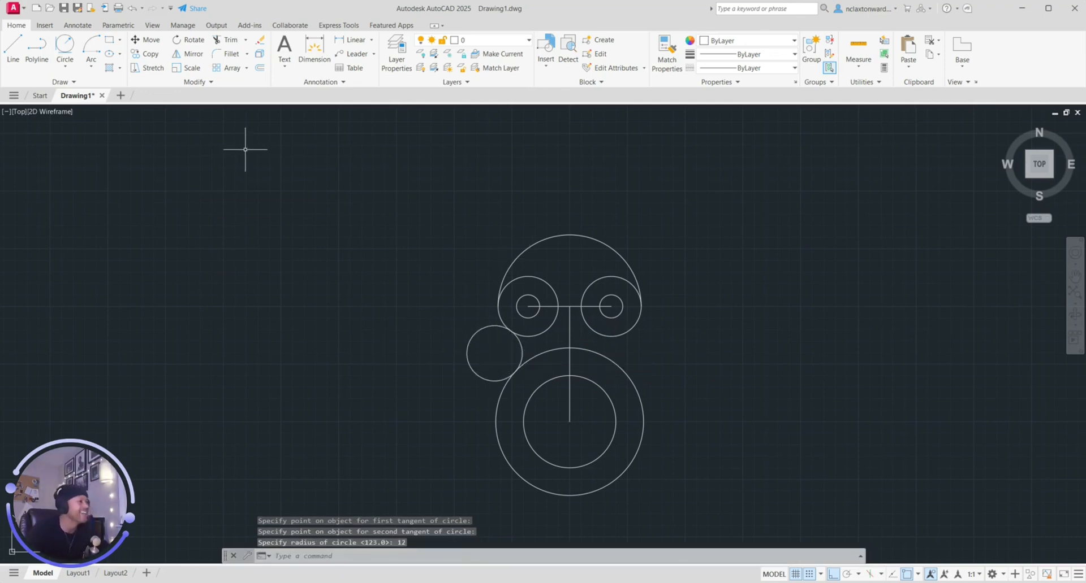
Step: Trim away the outer portion of the R12 tangent circle, leaving only the arc between the left hole circle and the R32 circle
{"action": "left_click", "coordinate": [230, 39]}
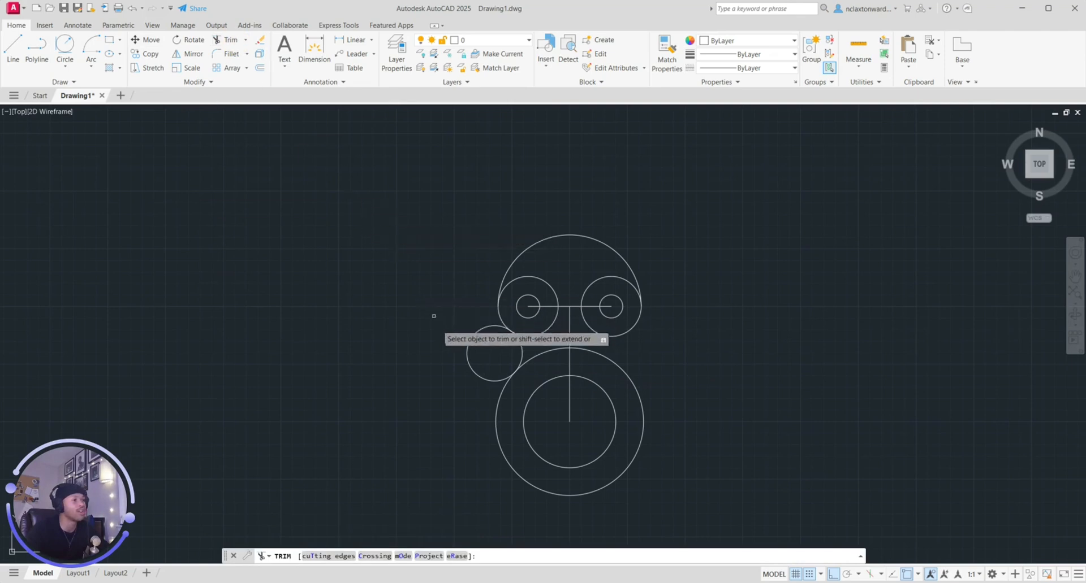
{"action": "mouse_move", "coordinate": [447, 320]}
{"action": "left_mouse_down"}
{"action": "mouse_move", "coordinate": [460, 329]}
{"action": "mouse_move", "coordinate": [466, 379]}
{"action": "mouse_move", "coordinate": [448, 421]}
{"action": "left_mouse_up"}
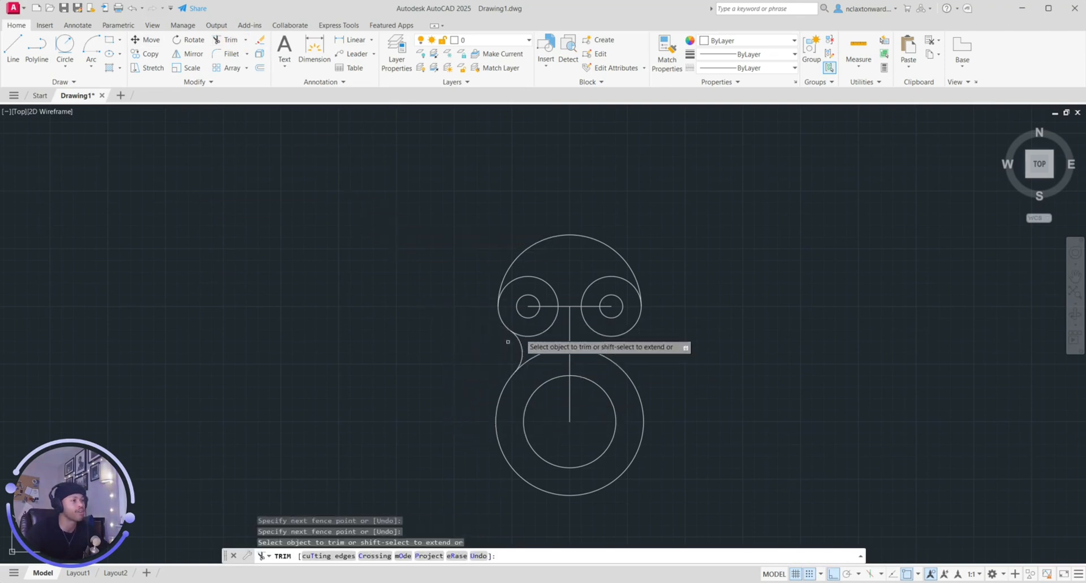
{"action": "scroll", "coordinate": [404, 362], "scroll_direction": "down", "scroll_amount": 2}
{"action": "key", "text": "Escape"}
Step: Draw a vertical line from the right outer hole circle's outer quadrant down to its intersection with the central R32 circle
{"action": "middle_click_drag", "start_coordinate": [256, 329], "coordinate": [621, 365]}
{"action": "scroll", "coordinate": [622, 365], "scroll_direction": "down", "scroll_amount": 3}
{"action": "scroll", "coordinate": [589, 363], "scroll_direction": "up", "scroll_amount": 1}
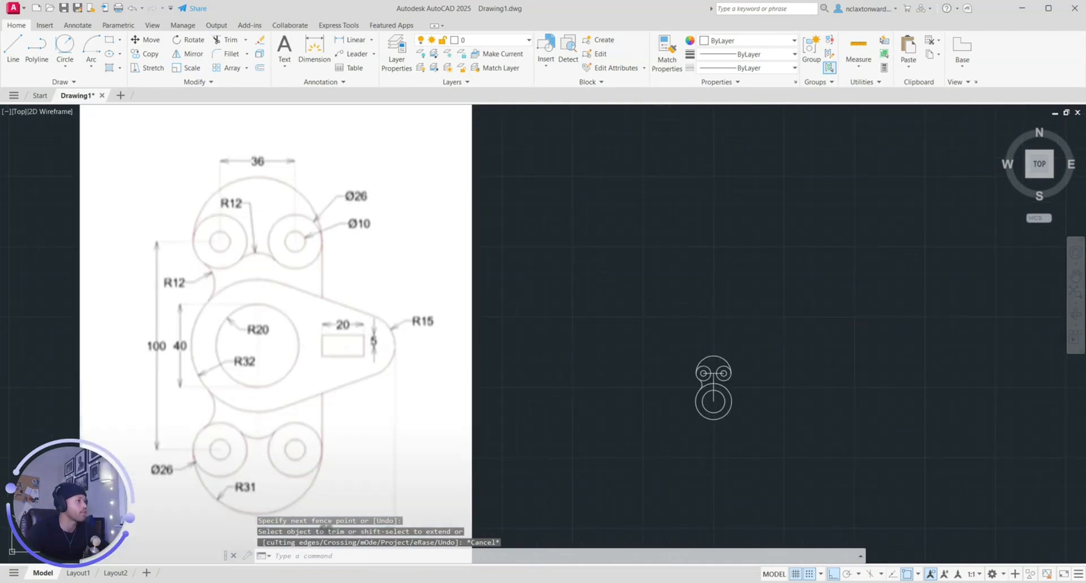
{"action": "left_click", "coordinate": [19, 324]}
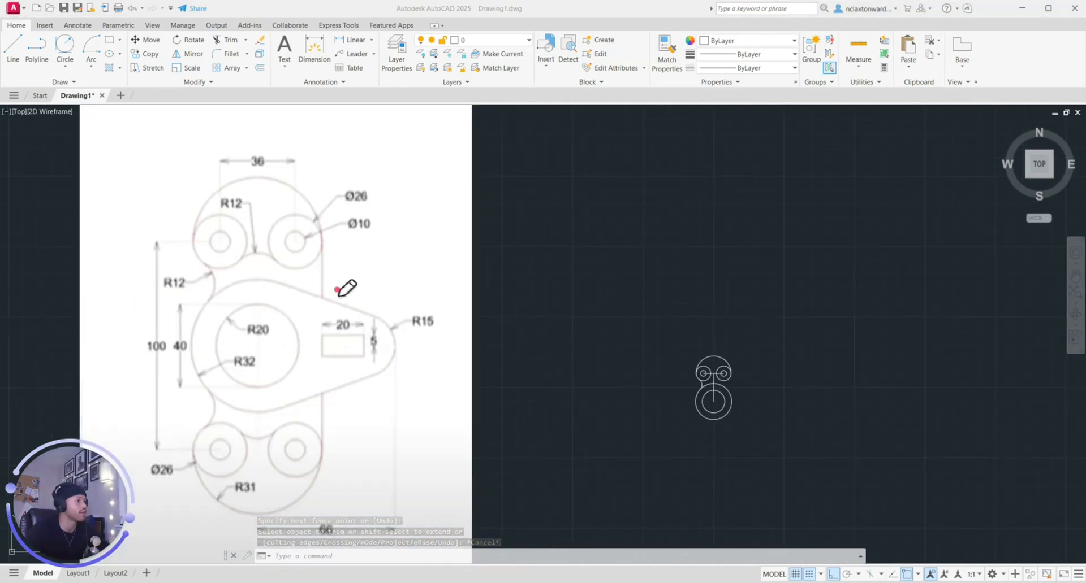
{"action": "left_click_drag", "start_coordinate": [302, 275], "coordinate": [337, 289]}
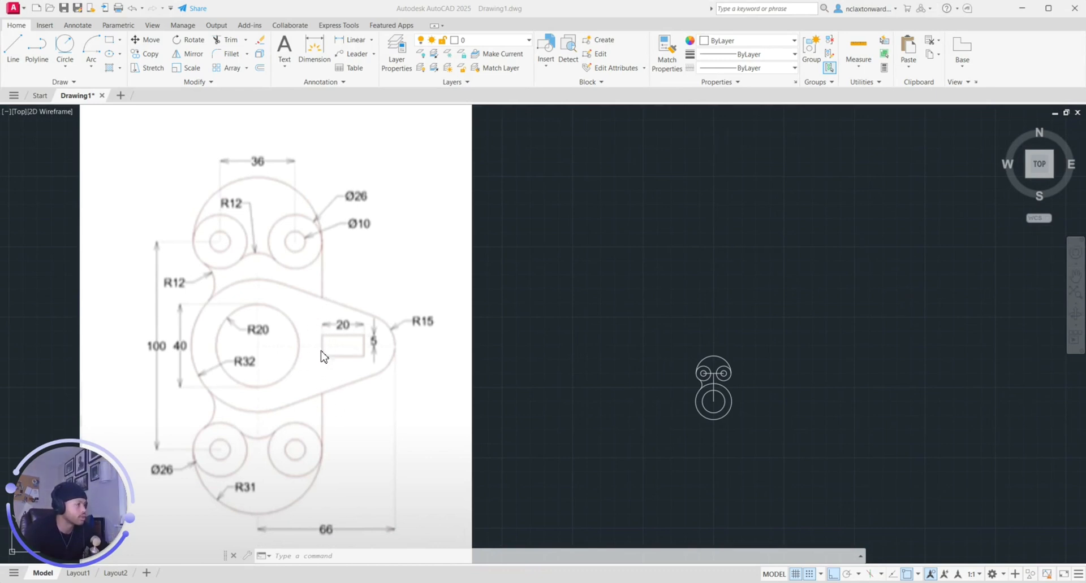
{"action": "left_click", "coordinate": [11, 45]}
{"action": "scroll", "coordinate": [659, 358], "scroll_direction": "up", "scroll_amount": 3}
{"action": "middle_click_drag", "start_coordinate": [779, 388], "coordinate": [477, 324]}
{"action": "left_click", "coordinate": [20, 49]}
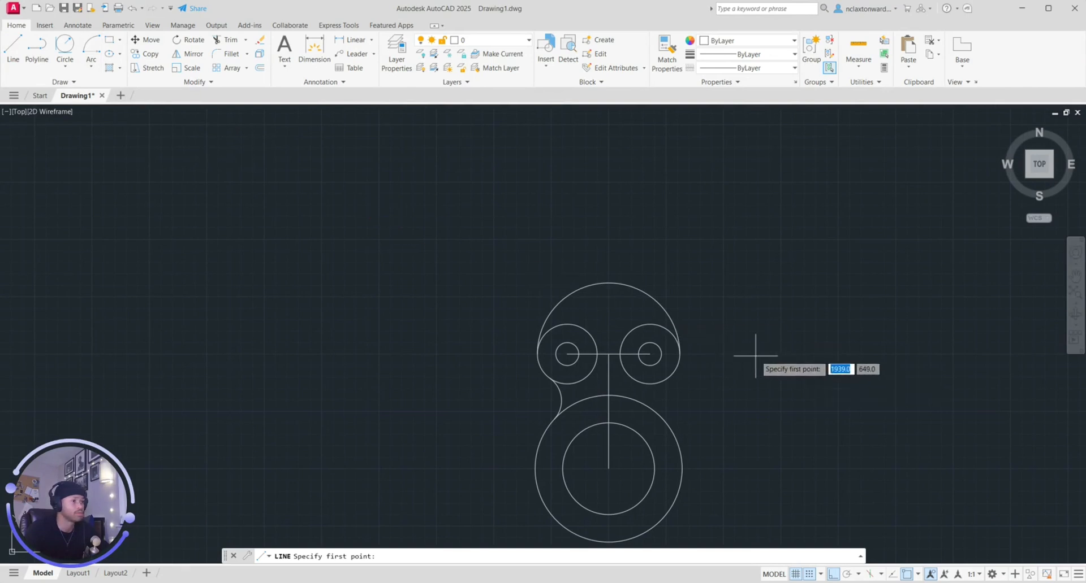
{"action": "left_click", "coordinate": [679, 354]}
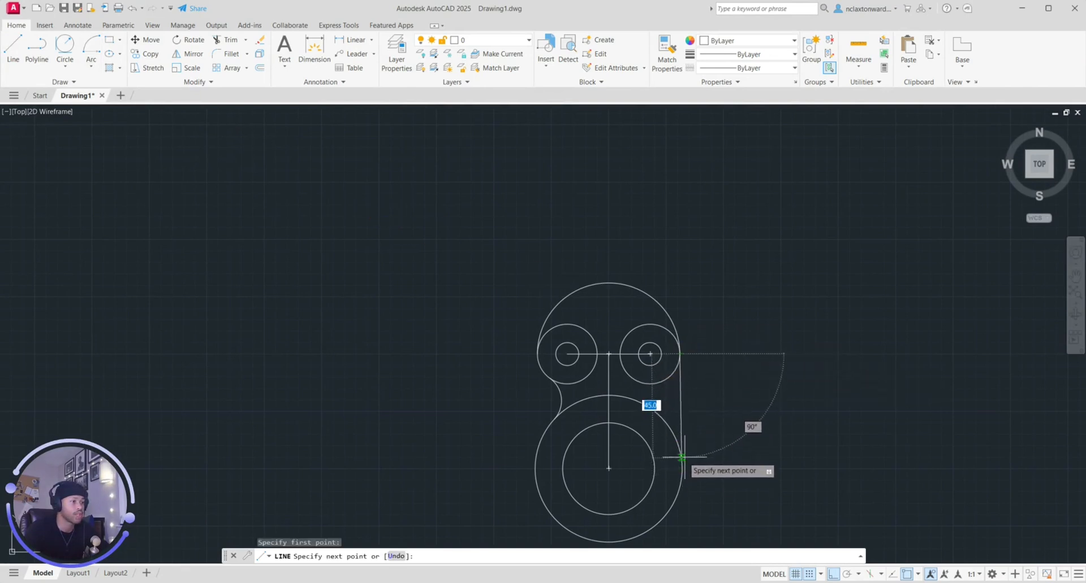
{"action": "scroll", "coordinate": [684, 458], "scroll_direction": "up", "scroll_amount": 4}
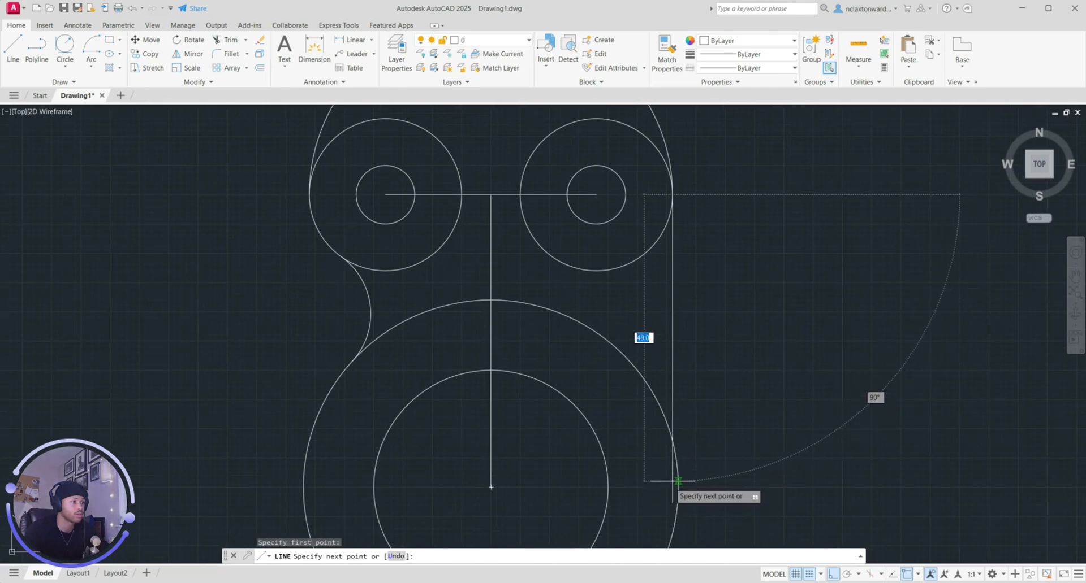
{"action": "left_click", "coordinate": [672, 440]}
{"action": "key", "text": "Escape"}
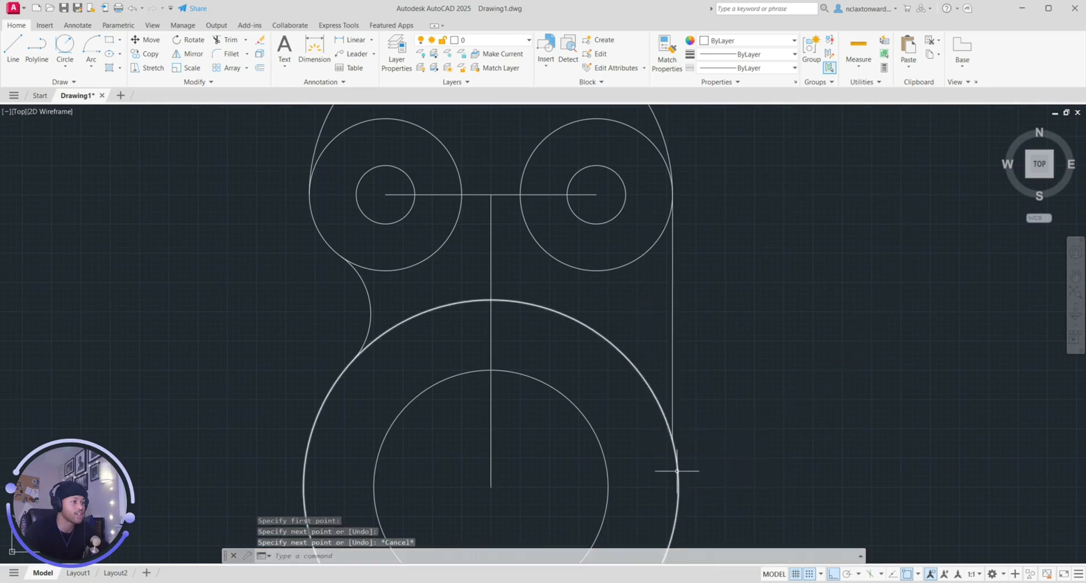
{"action": "scroll", "coordinate": [687, 472], "scroll_direction": "down", "scroll_amount": 8}
{"action": "middle_click_drag", "start_coordinate": [400, 400], "coordinate": [794, 398]}
{"action": "scroll", "coordinate": [793, 397], "scroll_direction": "down", "scroll_amount": 2}
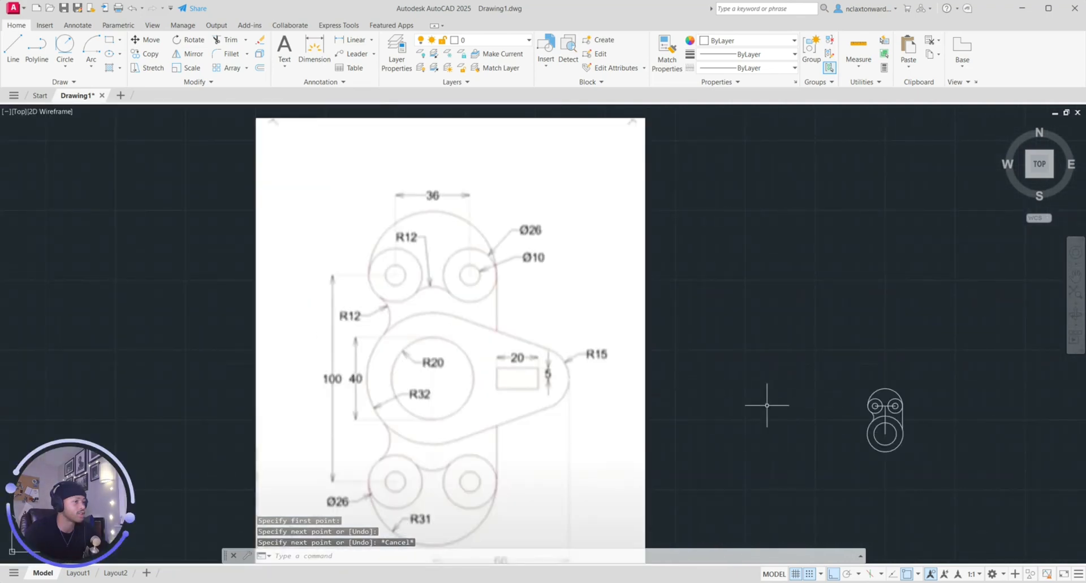
{"action": "left_click", "coordinate": [13, 45]}
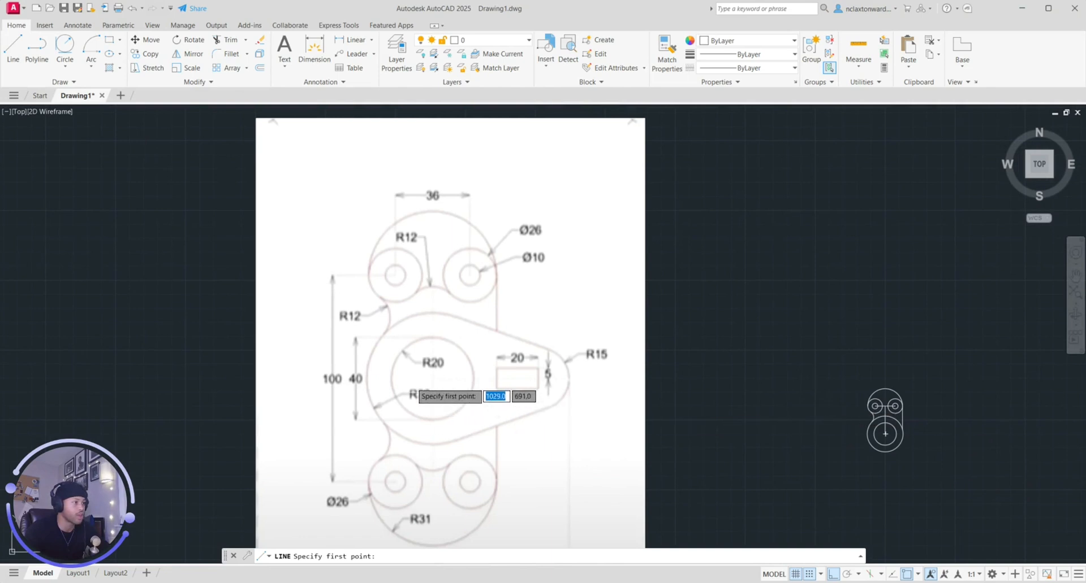
{"action": "scroll", "coordinate": [857, 422], "scroll_direction": "up", "scroll_amount": 5}
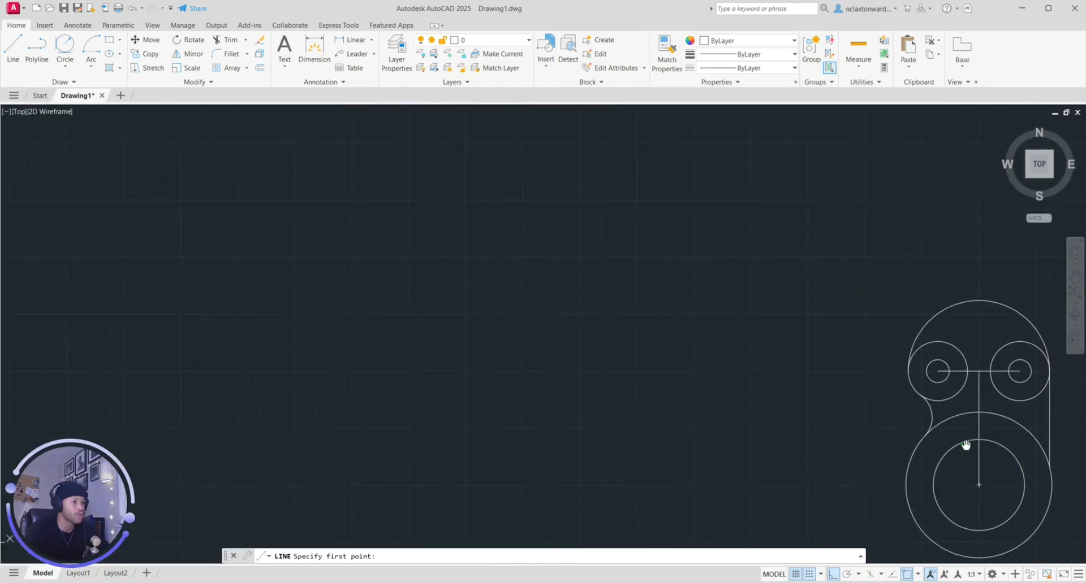
{"action": "middle_click_drag", "start_coordinate": [965, 446], "coordinate": [529, 369]}
{"action": "left_click", "coordinate": [532, 373]}
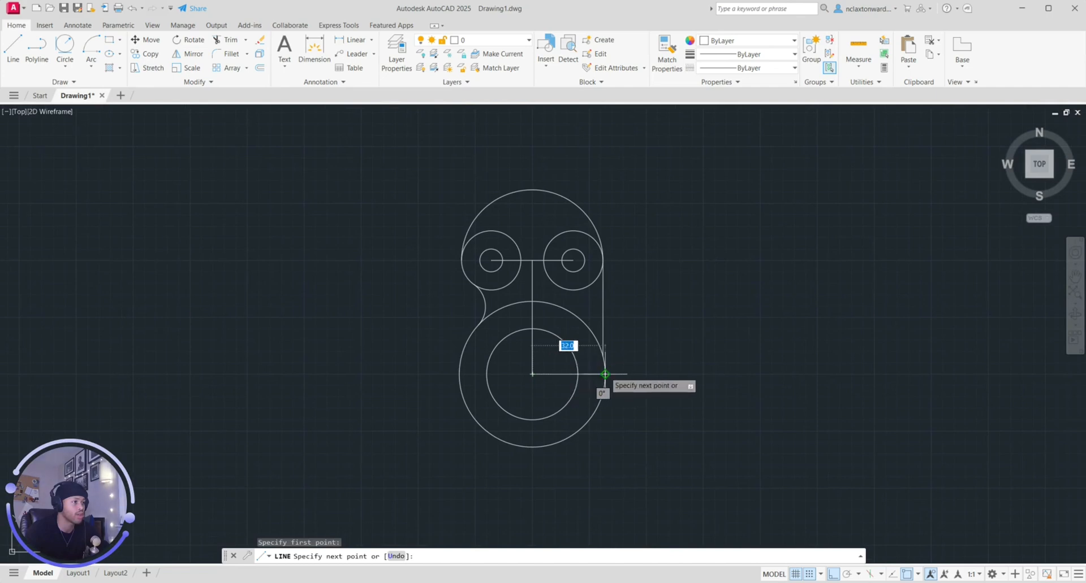
{"action": "key", "text": "Escape"}
Step: Examine the reference image for the R12 arc between the two upper hole circles and where its center lies
{"action": "scroll", "coordinate": [300, 332], "scroll_direction": "down", "scroll_amount": 3}
{"action": "middle_click_drag", "start_coordinate": [326, 333], "coordinate": [759, 390]}
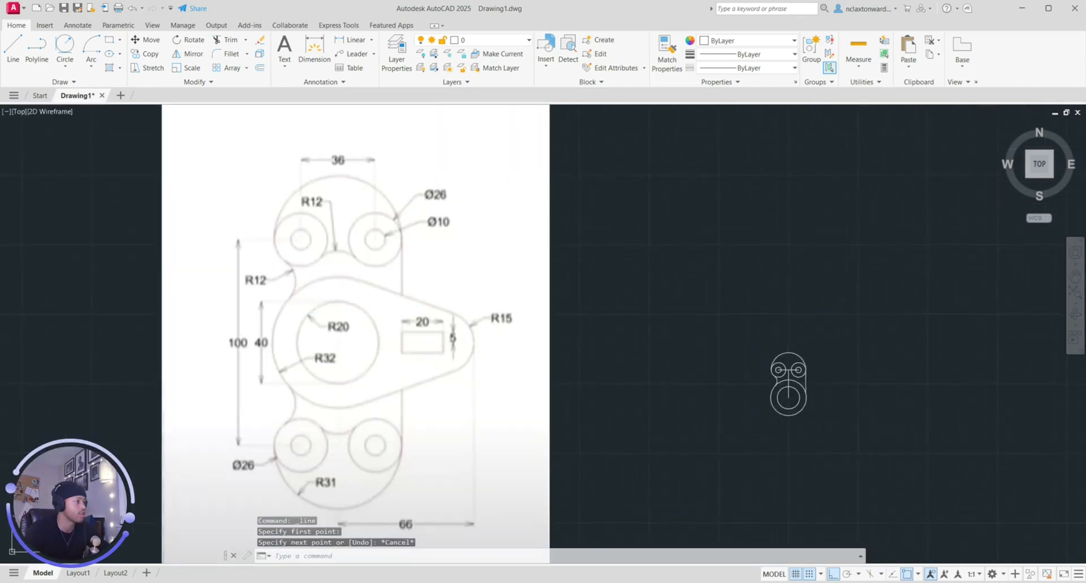
{"action": "scroll", "coordinate": [362, 254], "scroll_direction": "up", "scroll_amount": 2}
{"action": "scroll", "coordinate": [395, 285], "scroll_direction": "down", "scroll_amount": 5}
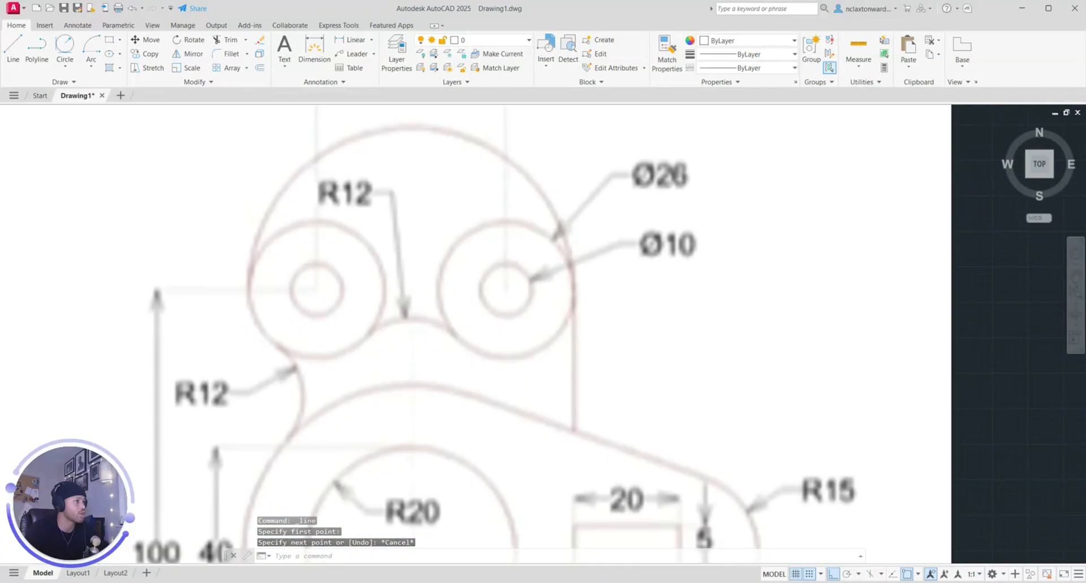
{"action": "scroll", "coordinate": [449, 282], "scroll_direction": "up", "scroll_amount": 2}
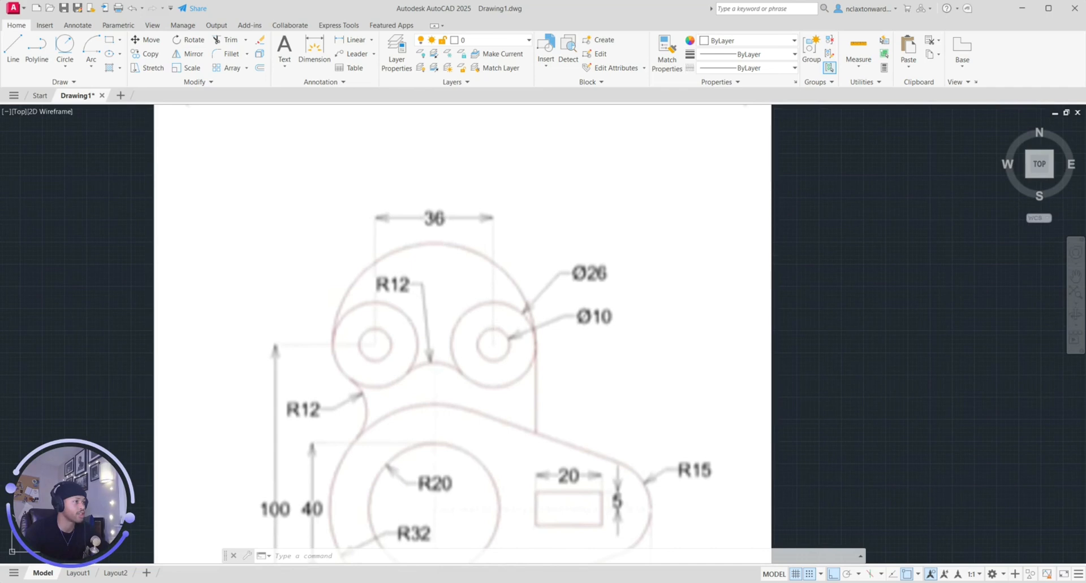
{"action": "left_click", "coordinate": [35, 341]}
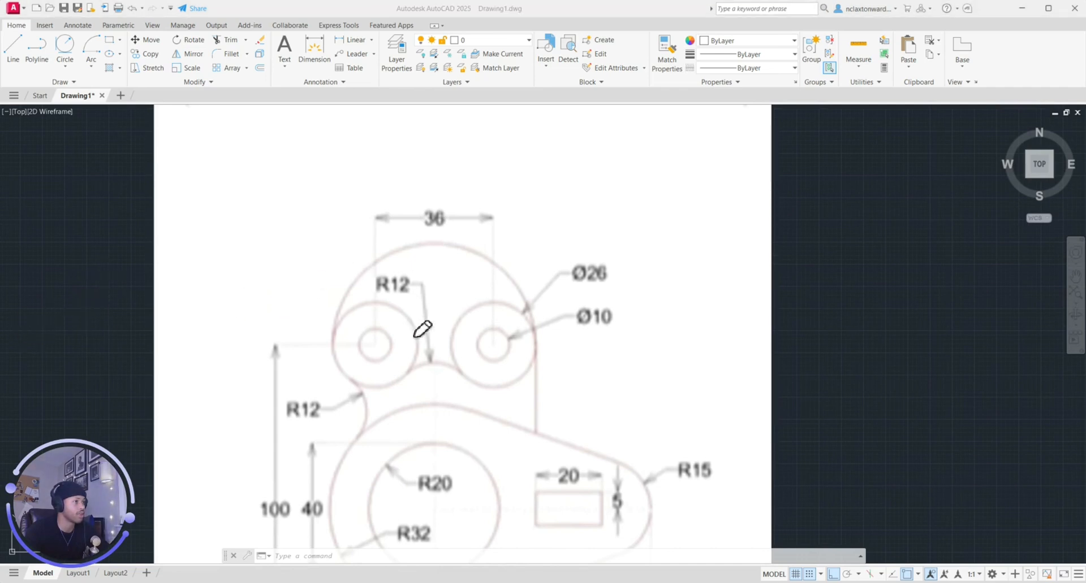
{"action": "left_click", "coordinate": [435, 332]}
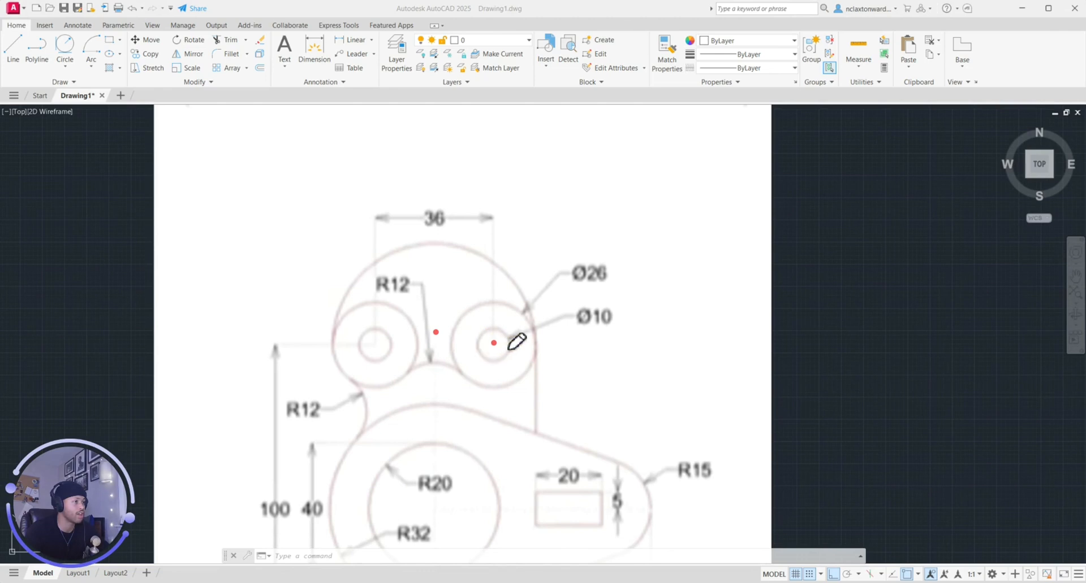
{"action": "left_click", "coordinate": [435, 343]}
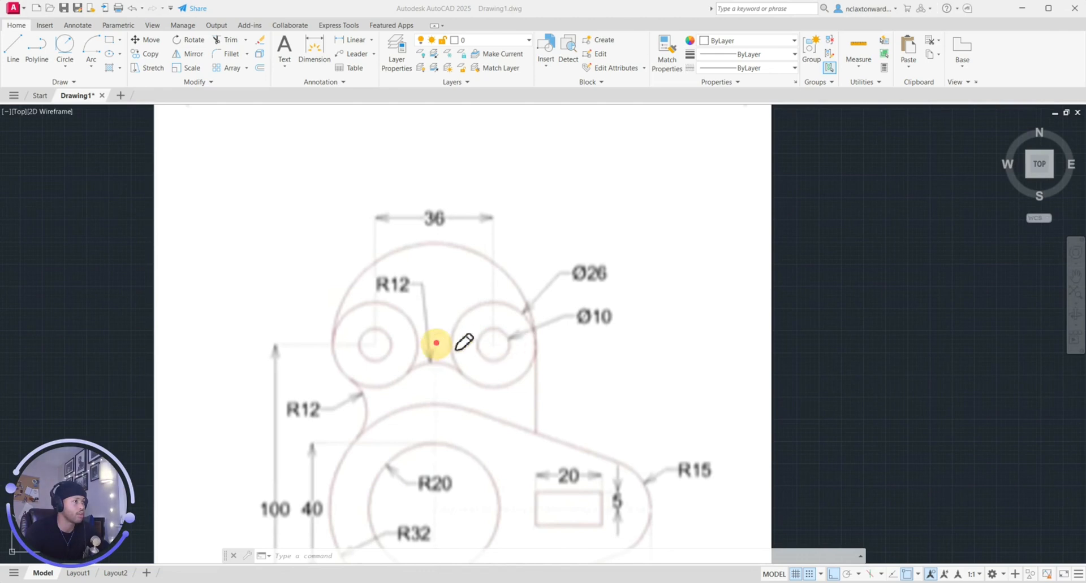
{"action": "left_click", "coordinate": [535, 346]}
{"action": "key", "text": "Escape"}
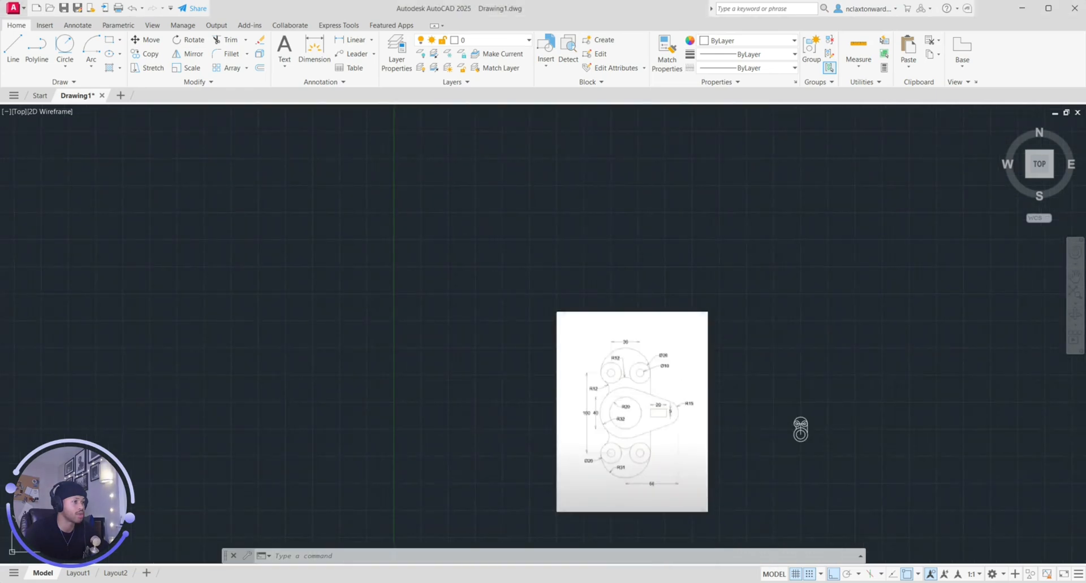
{"action": "scroll", "coordinate": [700, 428], "scroll_direction": "up", "scroll_amount": 2}
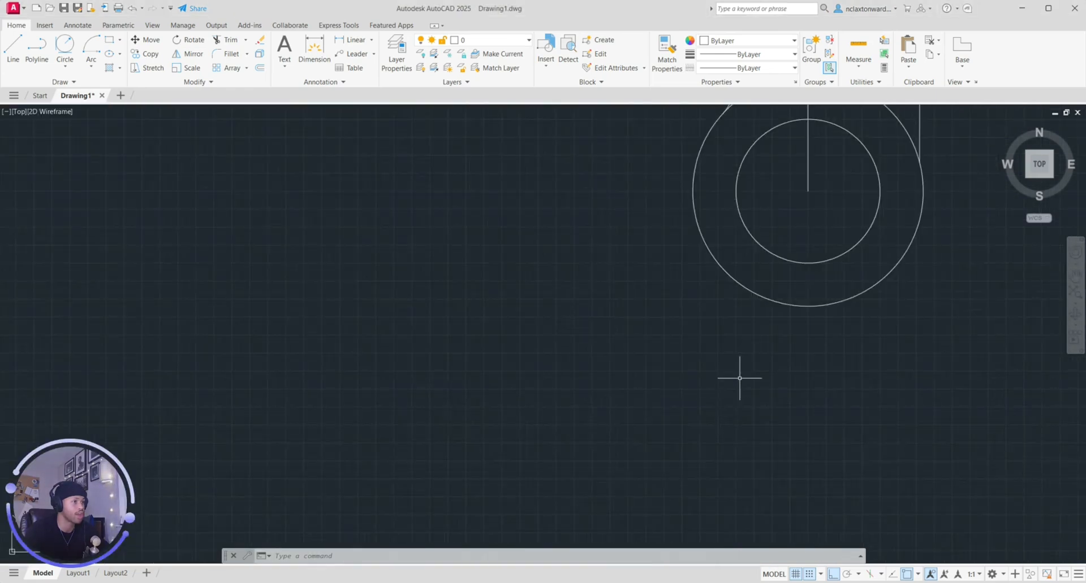
{"action": "middle_click_drag", "start_coordinate": [757, 356], "coordinate": [502, 519]}
{"action": "middle_click_drag", "start_coordinate": [657, 363], "coordinate": [593, 493]}
{"action": "left_click", "coordinate": [12, 48]}
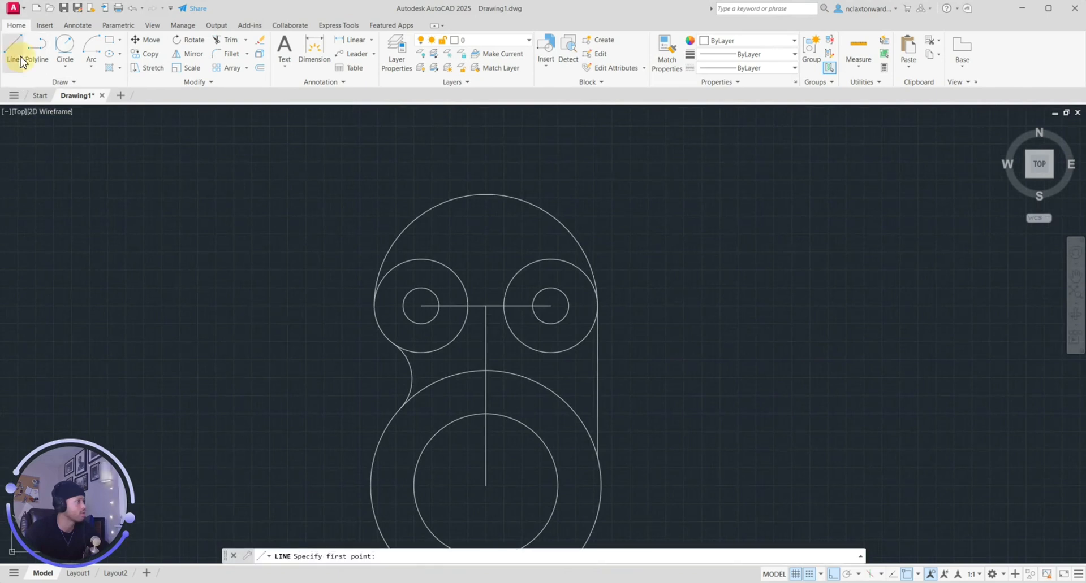
{"action": "left_click", "coordinate": [486, 306]}
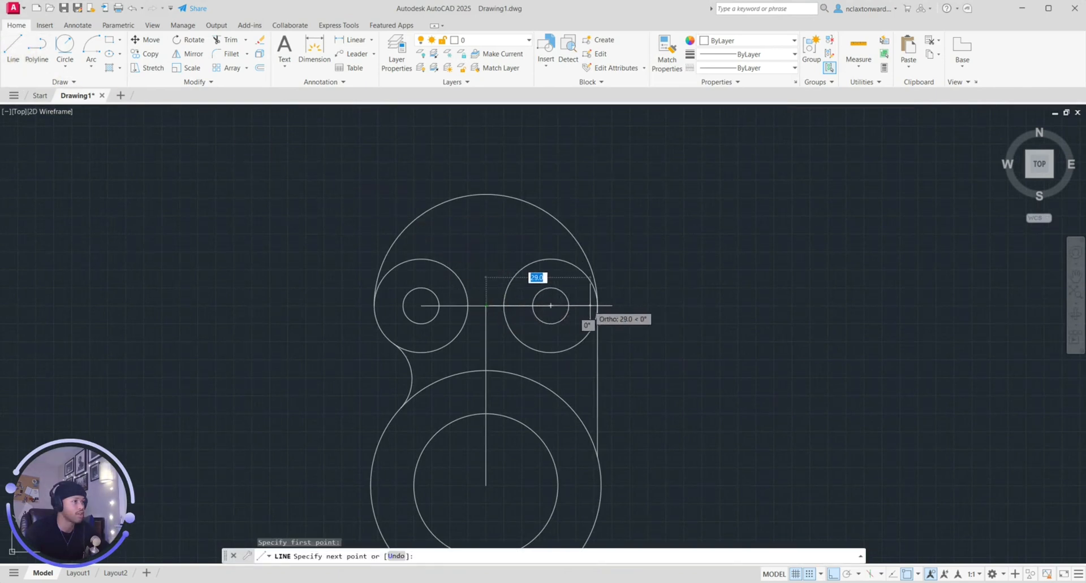
{"action": "key", "text": "Escape"}
{"action": "scroll", "coordinate": [614, 328], "scroll_direction": "down", "scroll_amount": 2}
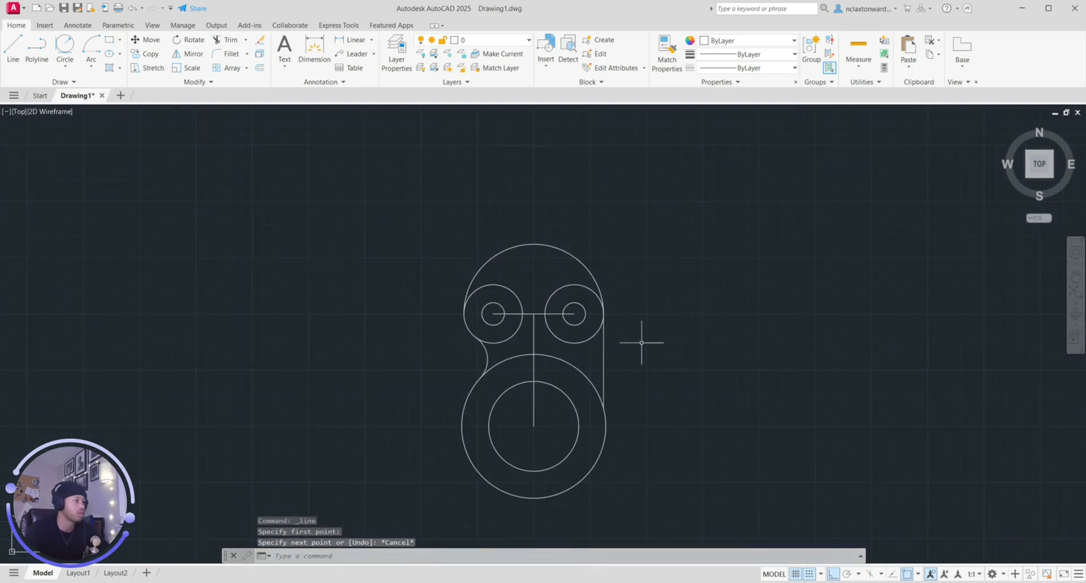
Step: Compare the drawing with the reference image and examine the horizontal dimension from the central circle to the outer edge of the side nose
{"action": "middle_click_drag", "start_coordinate": [679, 355], "coordinate": [564, 332]}
{"action": "scroll", "coordinate": [548, 354], "scroll_direction": "down", "scroll_amount": 2}
{"action": "scroll", "coordinate": [521, 339], "scroll_direction": "up", "scroll_amount": 5}
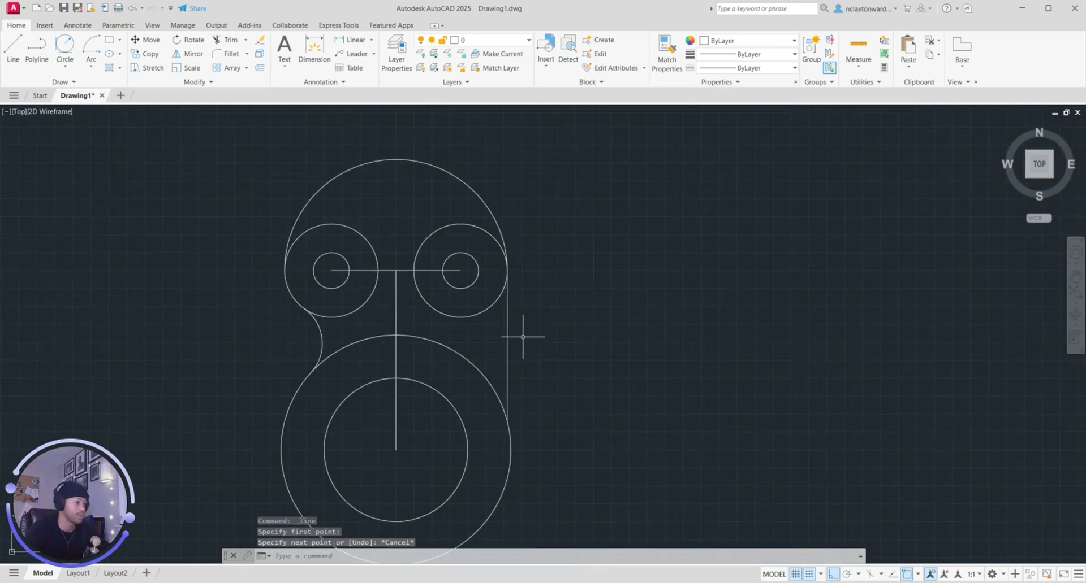
{"action": "middle_click_drag", "start_coordinate": [511, 420], "coordinate": [496, 346]}
{"action": "scroll", "coordinate": [363, 330], "scroll_direction": "down", "scroll_amount": 1}
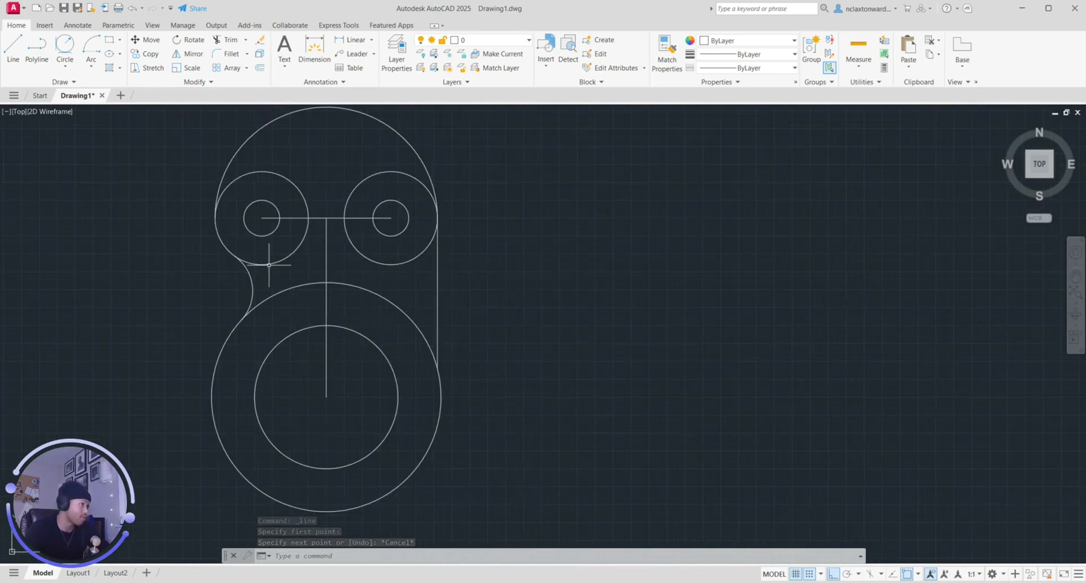
{"action": "scroll", "coordinate": [424, 351], "scroll_direction": "down", "scroll_amount": 1}
{"action": "scroll", "coordinate": [422, 348], "scroll_direction": "up", "scroll_amount": 1}
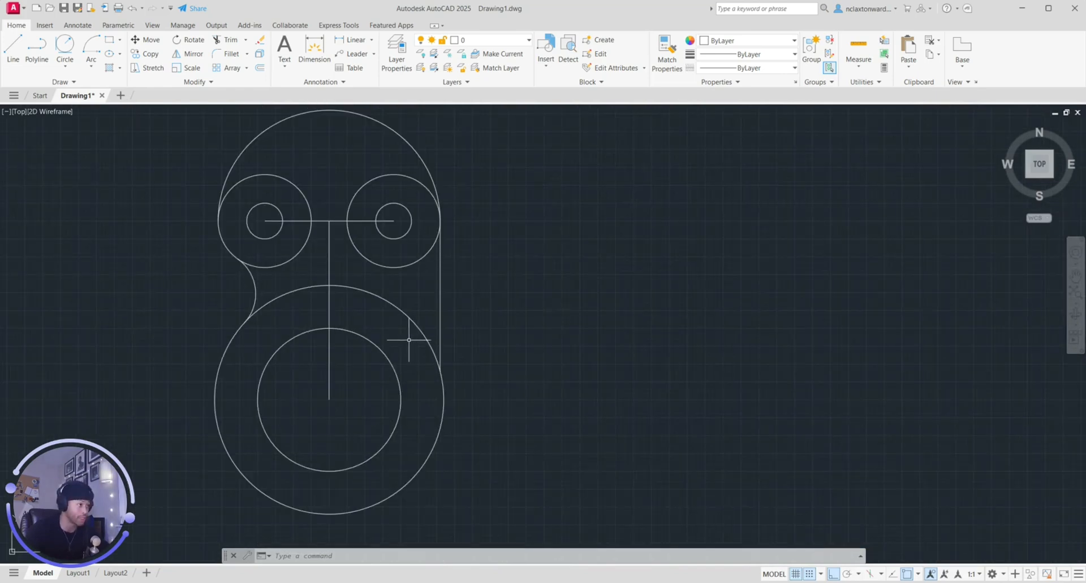
{"action": "mouse_move", "coordinate": [296, 328]}
{"action": "middle_mouse_down"}
{"action": "mouse_move", "coordinate": [511, 275]}
{"action": "mouse_move", "coordinate": [568, 273]}
{"action": "middle_mouse_up"}
{"action": "scroll", "coordinate": [568, 273], "scroll_direction": "down", "scroll_amount": 2}
{"action": "scroll", "coordinate": [255, 308], "scroll_direction": "down", "scroll_amount": 3}
{"action": "scroll", "coordinate": [243, 299], "scroll_direction": "up", "scroll_amount": 1}
{"action": "middle_click_drag", "start_coordinate": [193, 280], "coordinate": [485, 307]}
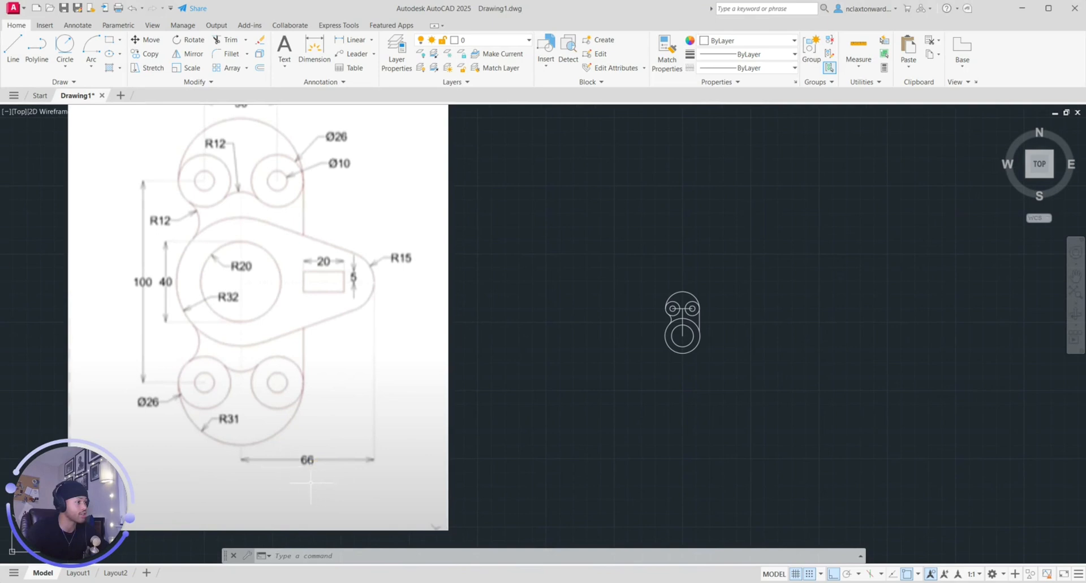
{"action": "left_click", "coordinate": [308, 459]}
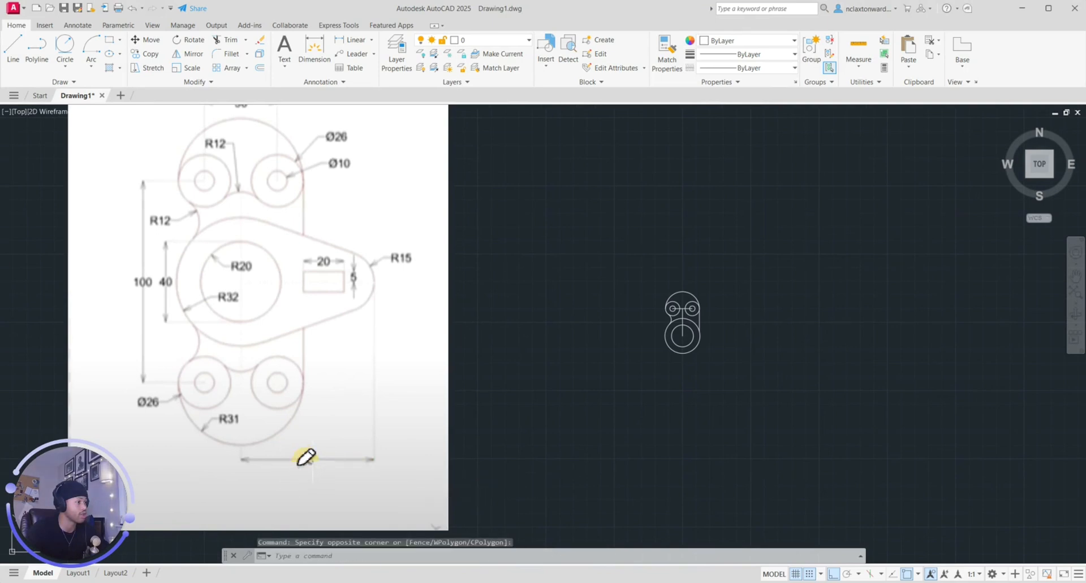
{"action": "key", "text": "Escape"}
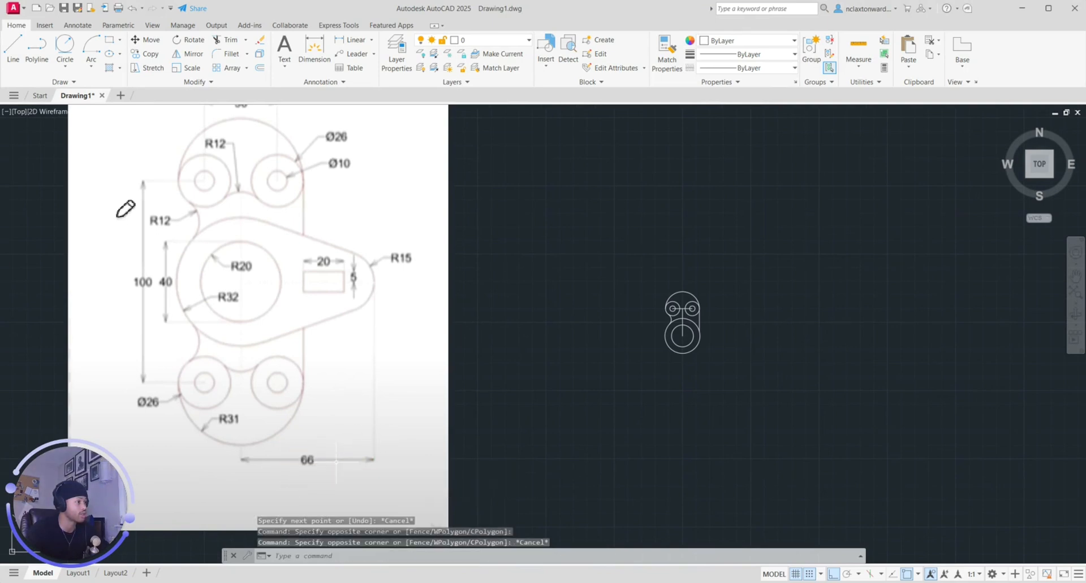
{"action": "key", "text": "Escape"}
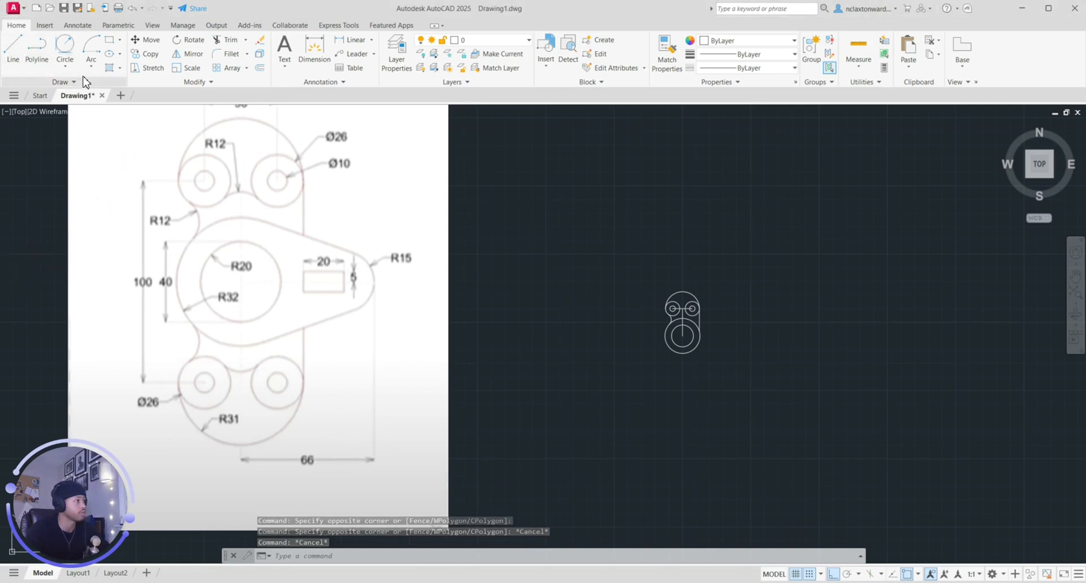
{"action": "scroll", "coordinate": [750, 386], "scroll_direction": "up", "scroll_amount": 5}
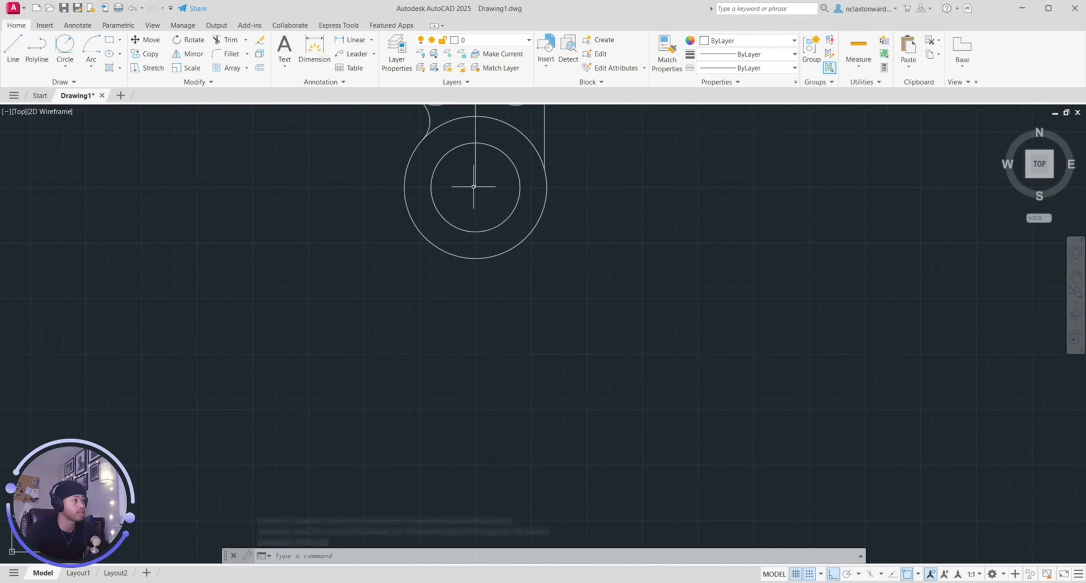
{"action": "left_click", "coordinate": [13, 48]}
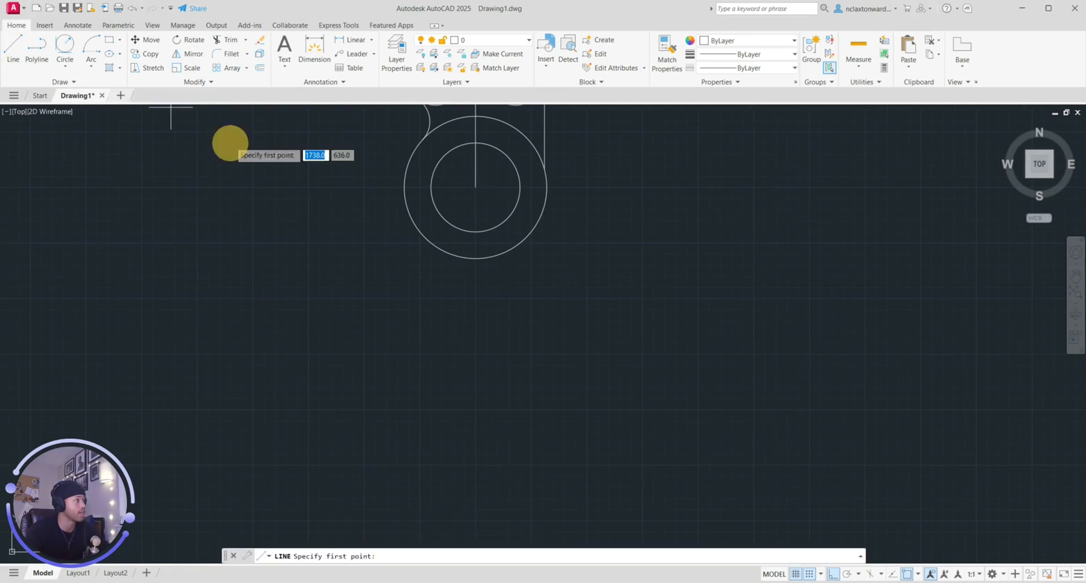
{"action": "left_click", "coordinate": [475, 185]}
{"action": "type", "text": "6+6"}
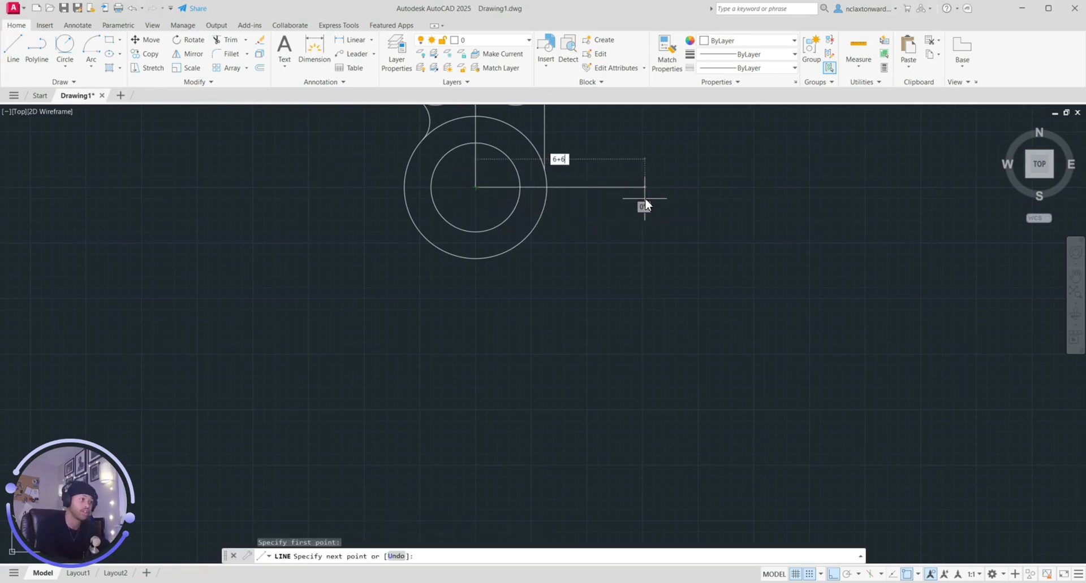
{"action": "key", "text": "Escape"}
{"action": "key", "text": "Escape"}
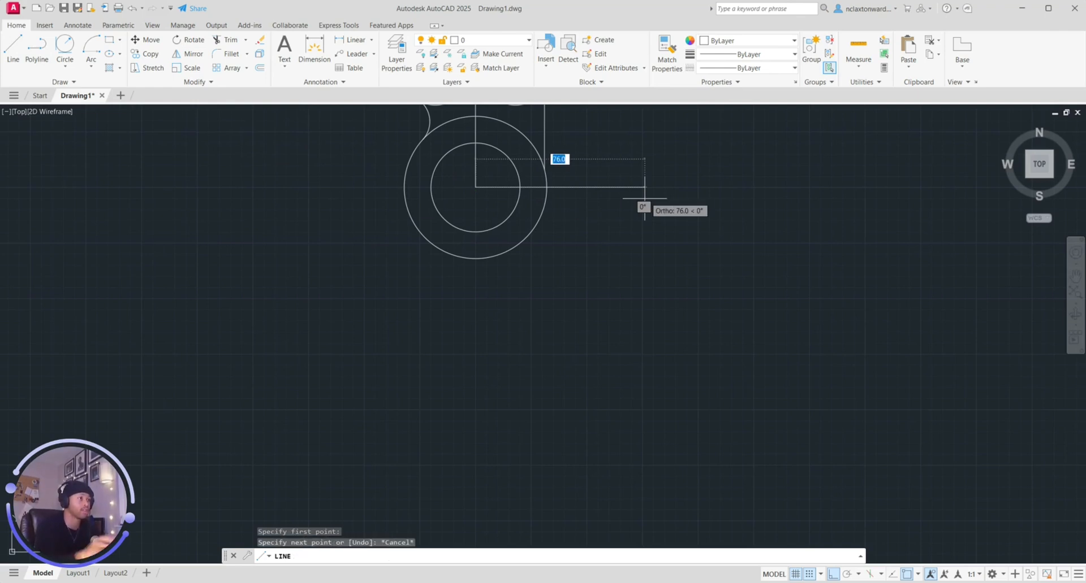
Step: Examine the reference image for how the overall horizontal dimension and the R15 arc locate the arc's center from the central circle's center
{"action": "scroll", "coordinate": [315, 394], "scroll_direction": "down", "scroll_amount": 8}
{"action": "middle_click_drag", "start_coordinate": [224, 368], "coordinate": [412, 323]}
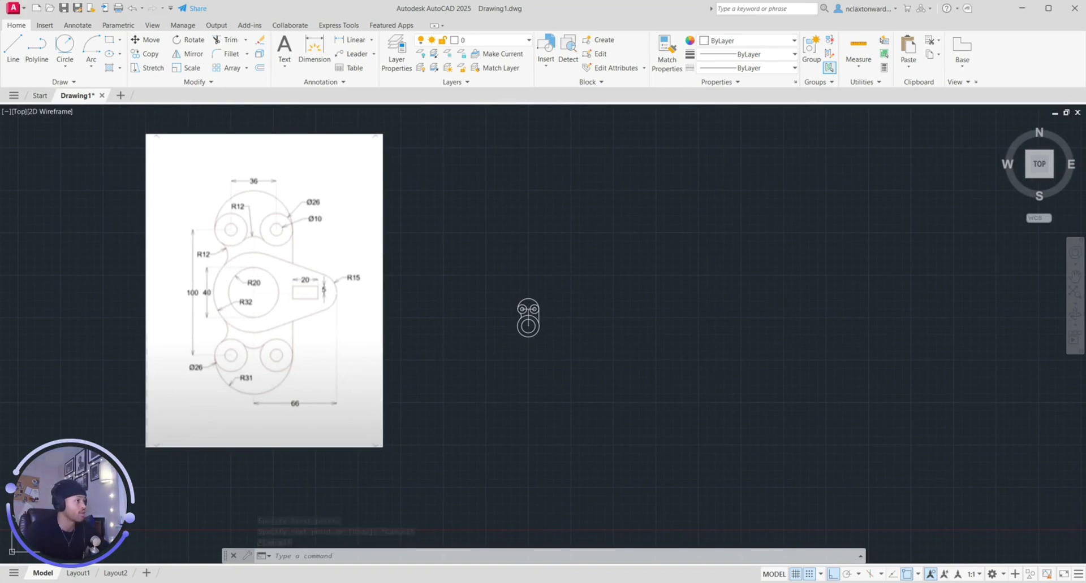
{"action": "scroll", "coordinate": [346, 280], "scroll_direction": "up", "scroll_amount": 2}
{"action": "middle_click_drag", "start_coordinate": [126, 305], "coordinate": [174, 310]}
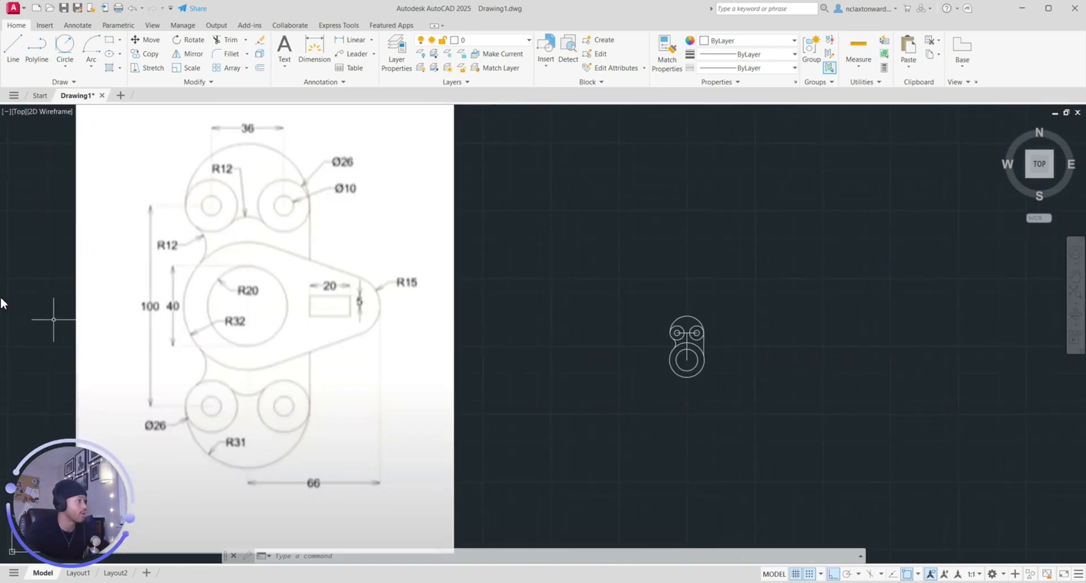
{"action": "left_click", "coordinate": [15, 334]}
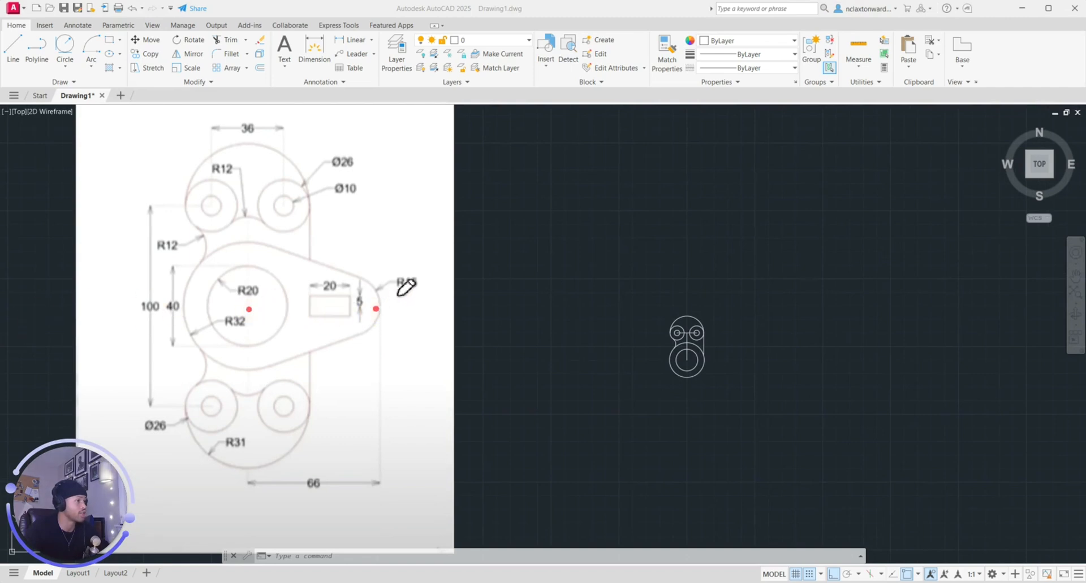
{"action": "left_click_drag", "start_coordinate": [390, 298], "coordinate": [427, 295]}
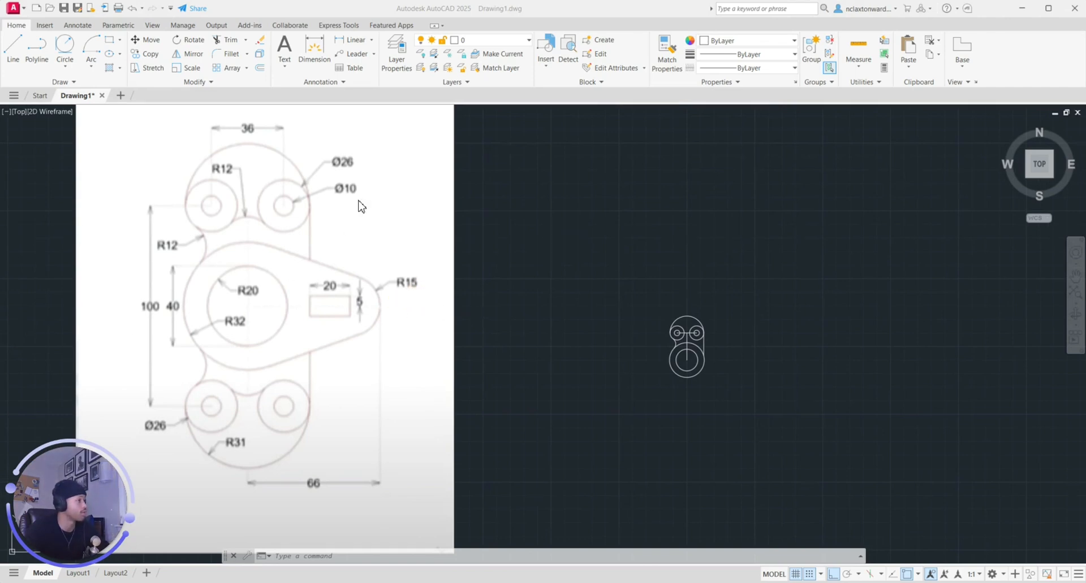
{"action": "left_click", "coordinate": [181, 111]}
Step: Draw a horizontal line 51 long from the center of the central circles toward the right
{"action": "scroll", "coordinate": [700, 368], "scroll_direction": "up", "scroll_amount": 2}
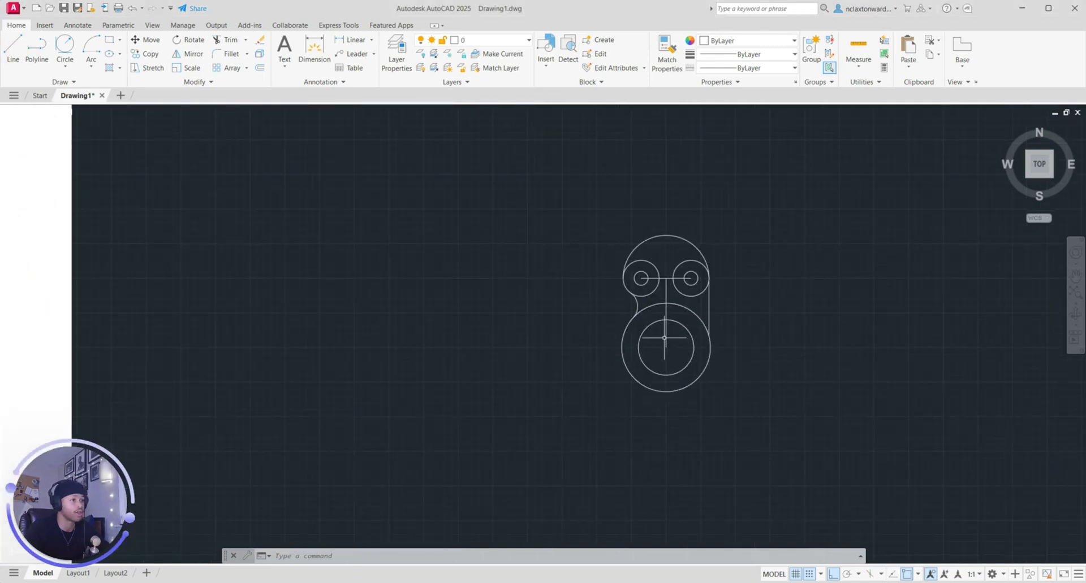
{"action": "left_click", "coordinate": [12, 47]}
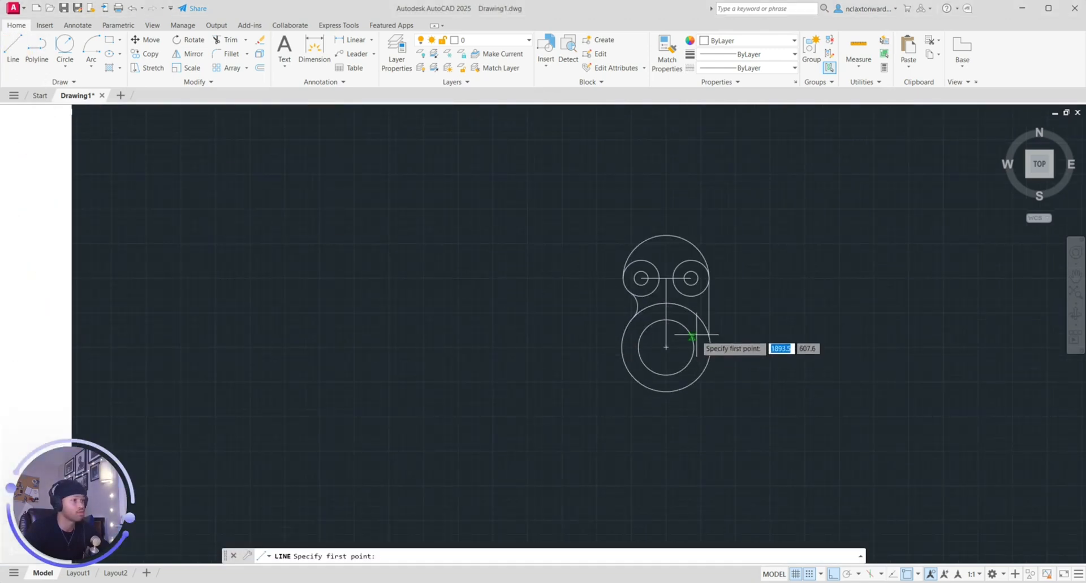
{"action": "left_click", "coordinate": [666, 348]}
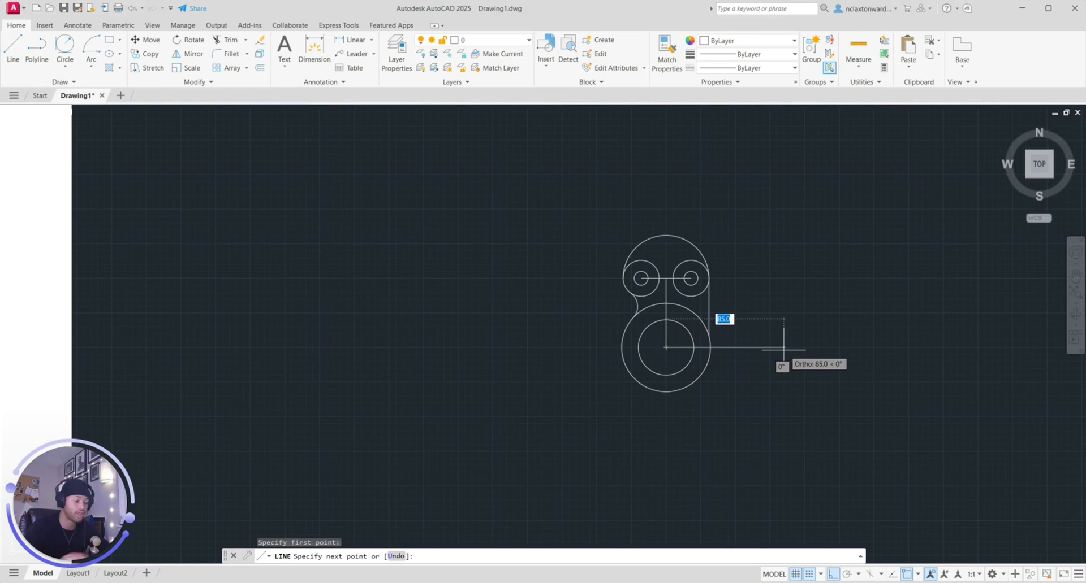
{"action": "type", "text": "51"}
{"action": "key", "text": "Return"}
{"action": "key", "text": "Escape"}
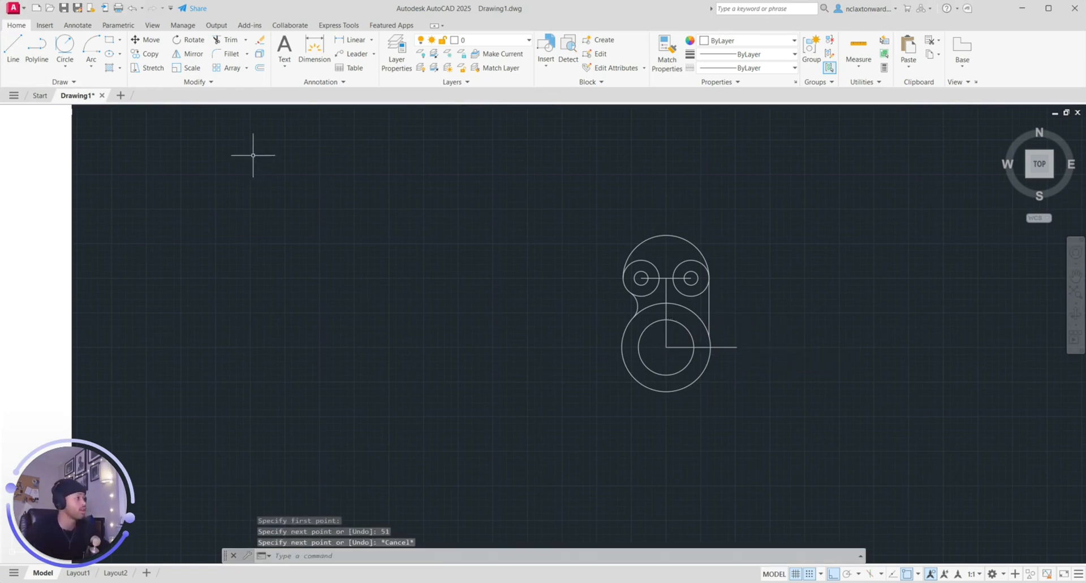
Step: Draw a Center, Radius circle of radius 15 at the right end of the horizontal construction line
{"action": "left_click", "coordinate": [65, 46]}
{"action": "left_click", "coordinate": [65, 65]}
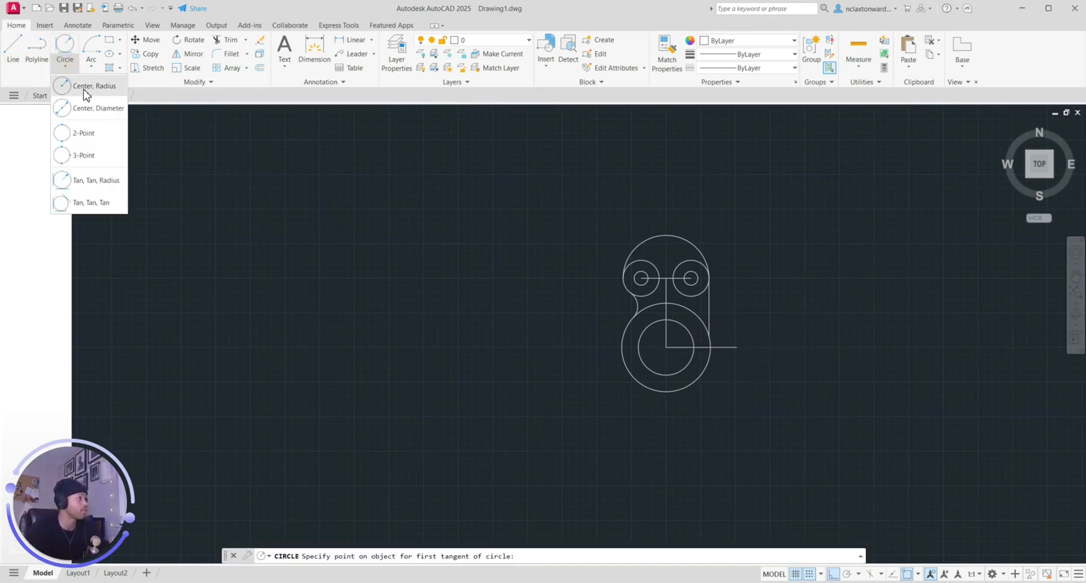
{"action": "left_click", "coordinate": [85, 89]}
{"action": "left_click", "coordinate": [736, 347]}
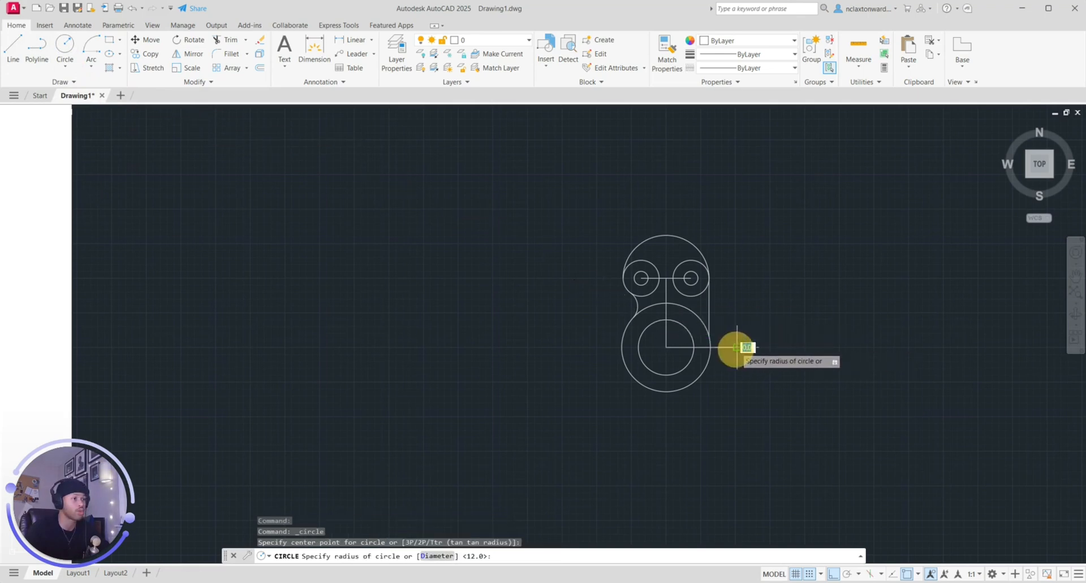
{"action": "type", "text": "15"}
{"action": "key", "text": "Return"}
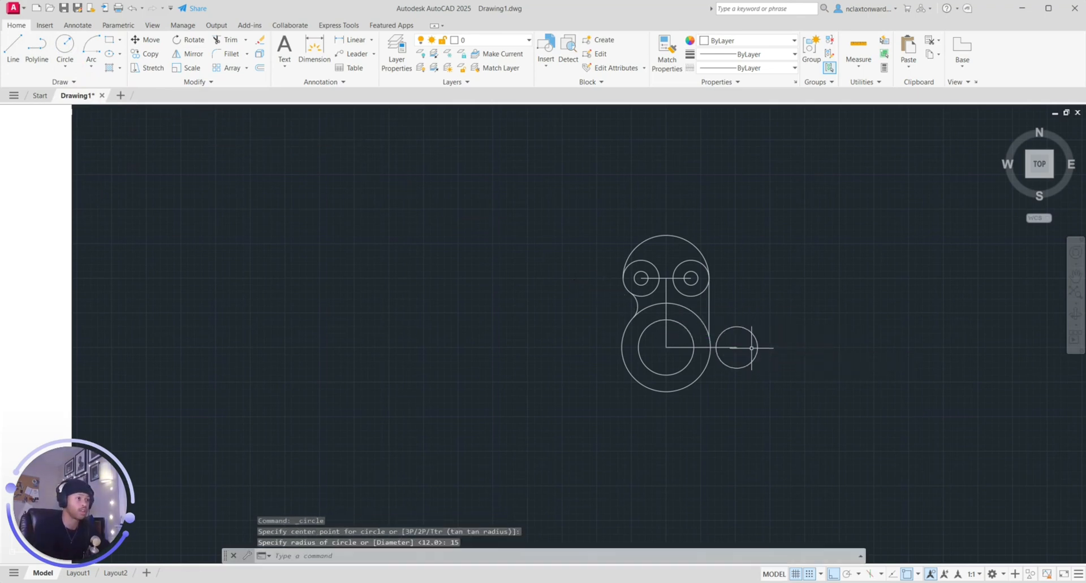
Step: Examine the reference image for how straight edges join the central R32 circle to the R15 arc
{"action": "scroll", "coordinate": [610, 351], "scroll_direction": "up", "scroll_amount": 1}
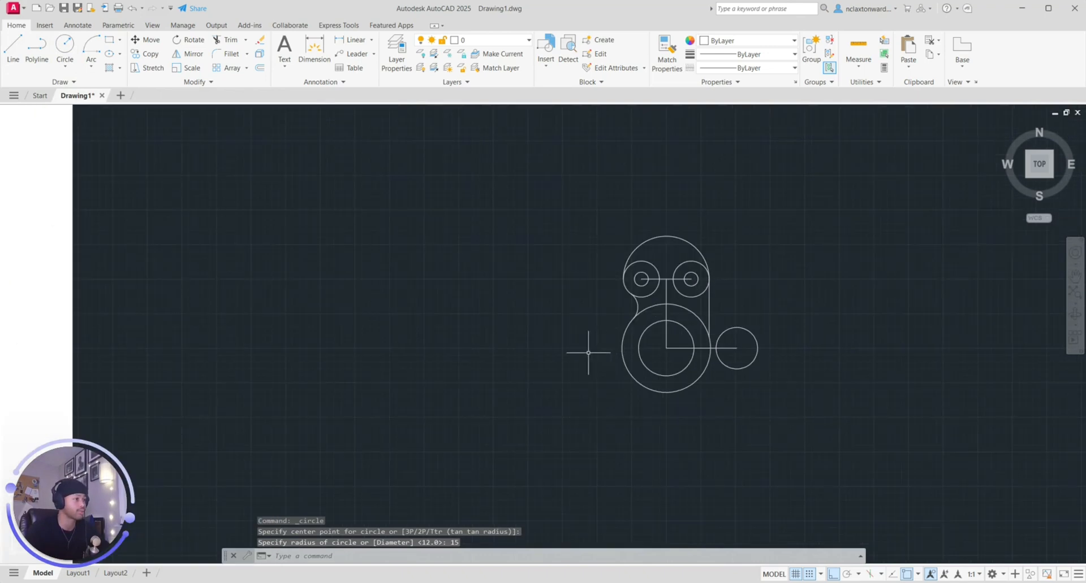
{"action": "middle_click_drag", "start_coordinate": [479, 357], "coordinate": [803, 350]}
{"action": "scroll", "coordinate": [786, 356], "scroll_direction": "down", "scroll_amount": 1}
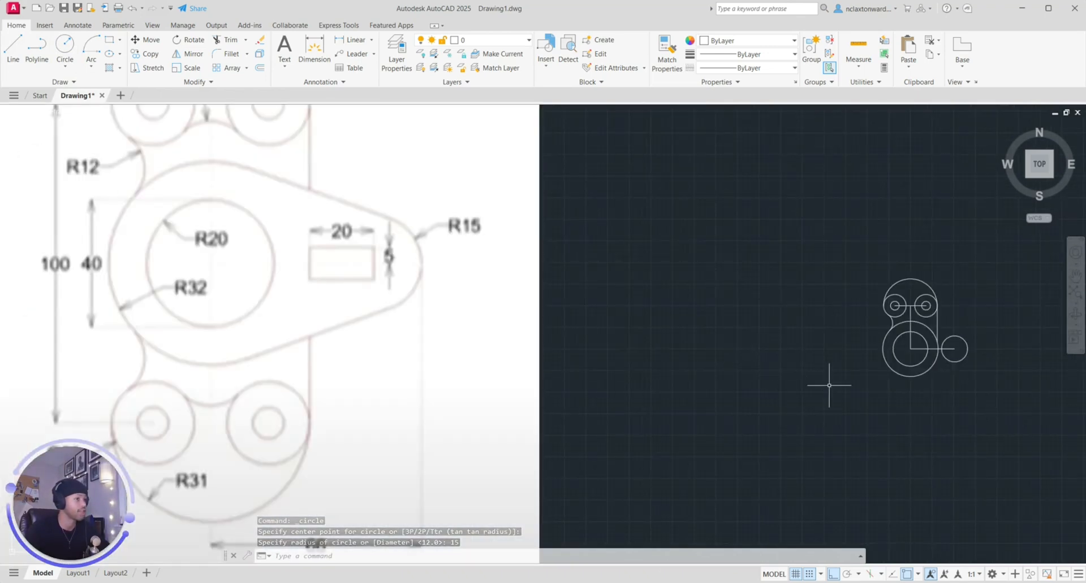
{"action": "scroll", "coordinate": [1035, 413], "scroll_direction": "up", "scroll_amount": 3}
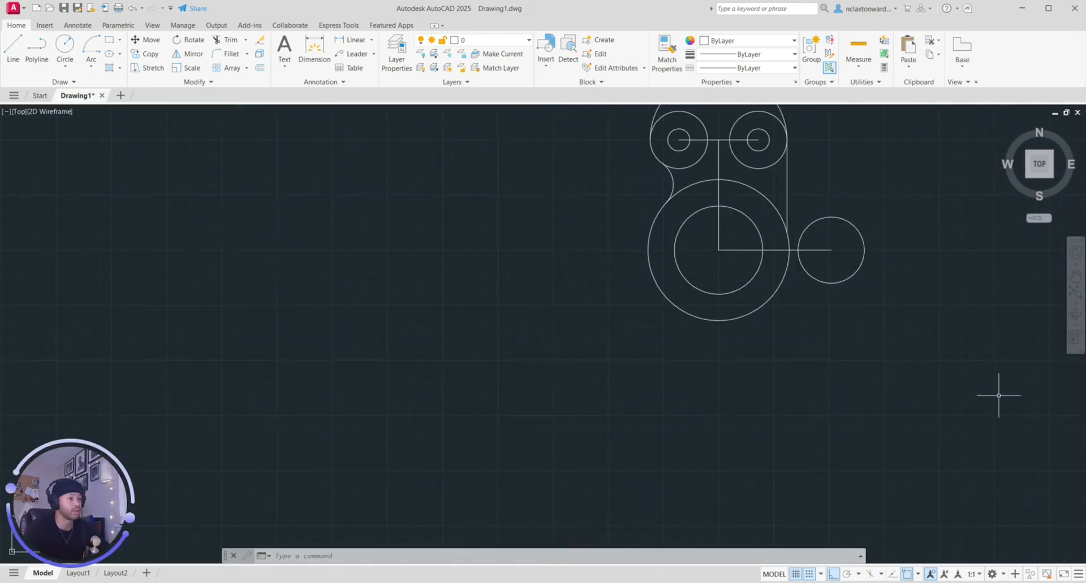
{"action": "mouse_move", "coordinate": [915, 356]}
{"action": "middle_mouse_down"}
{"action": "mouse_move", "coordinate": [846, 385]}
{"action": "mouse_move", "coordinate": [738, 539]}
{"action": "middle_mouse_up"}
{"action": "scroll", "coordinate": [716, 427], "scroll_direction": "down", "scroll_amount": 3}
{"action": "middle_click_drag", "start_coordinate": [267, 373], "coordinate": [494, 340]}
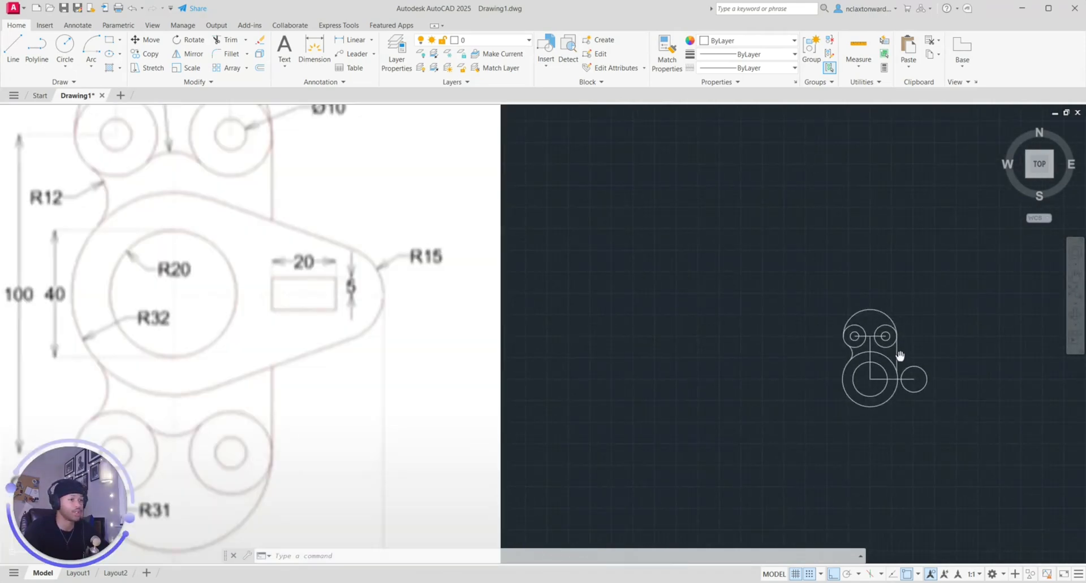
Step: Draw a line tangent to the upper side of the R32 circle and the upper side of the R15 circle
{"action": "middle_click_drag", "start_coordinate": [899, 355], "coordinate": [733, 425]}
{"action": "scroll", "coordinate": [740, 468], "scroll_direction": "up", "scroll_amount": 3}
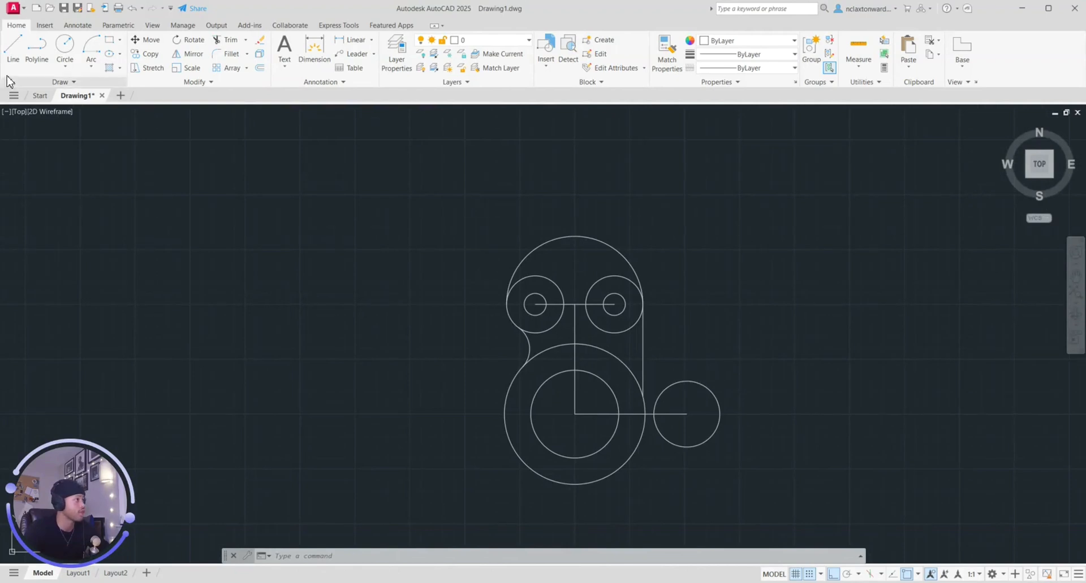
{"action": "left_click", "coordinate": [12, 47]}
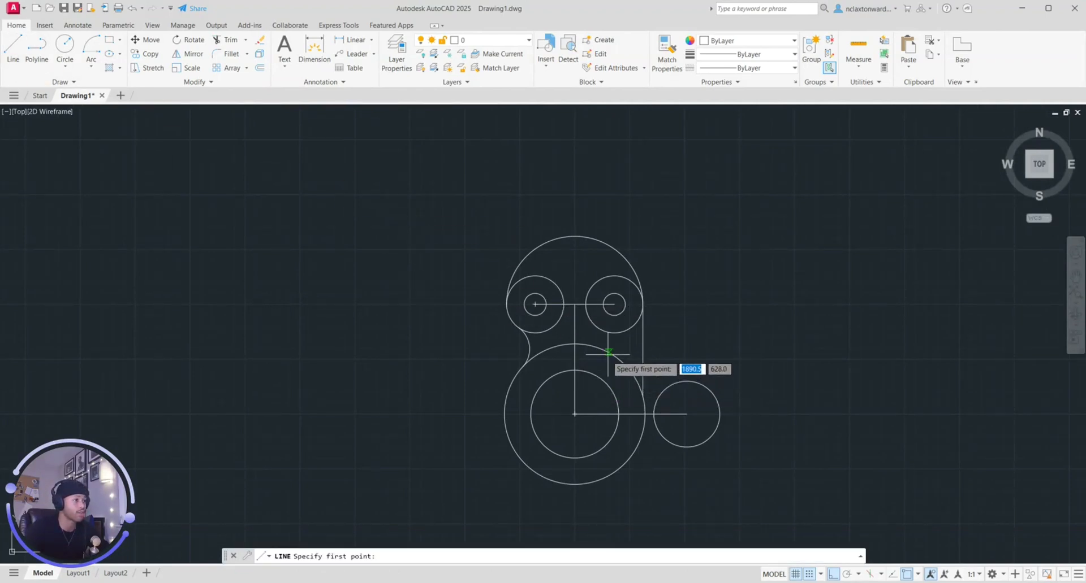
{"action": "type", "text": "tan"}
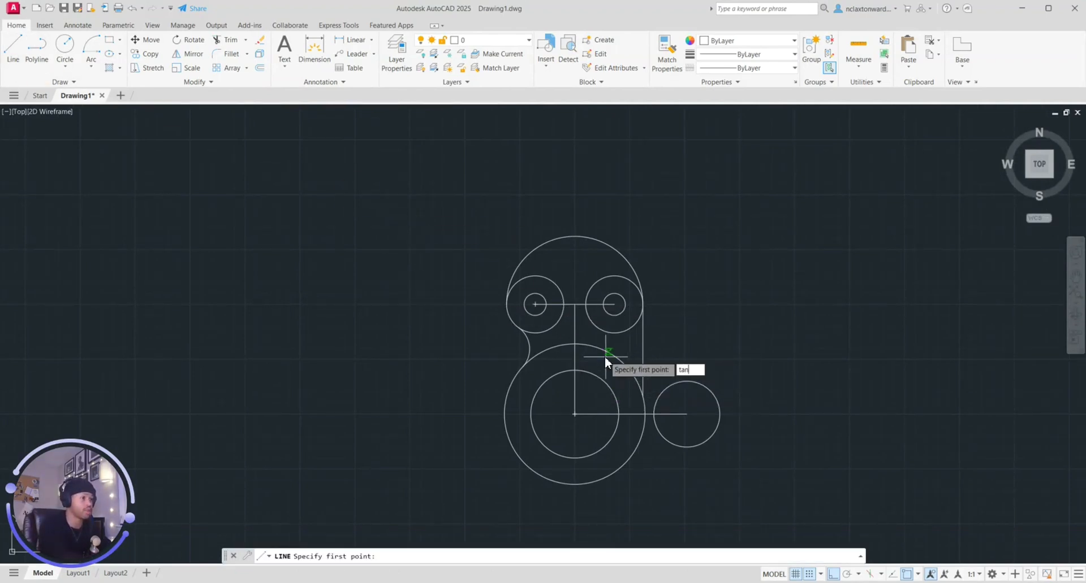
{"action": "key", "text": "Return"}
{"action": "left_click", "coordinate": [606, 356]}
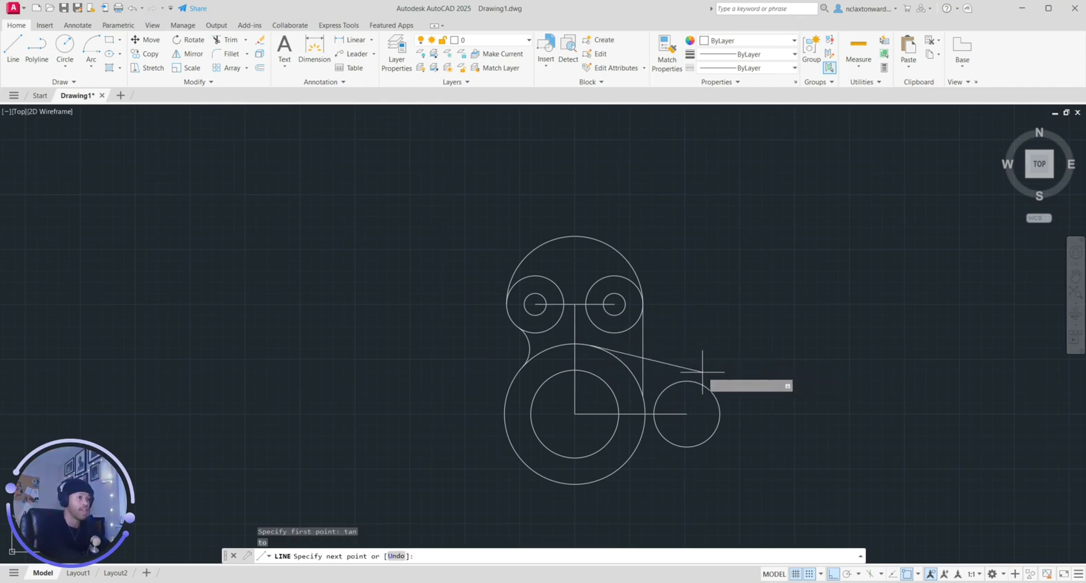
{"action": "type", "text": "tan'"}
{"action": "key", "text": "Return"}
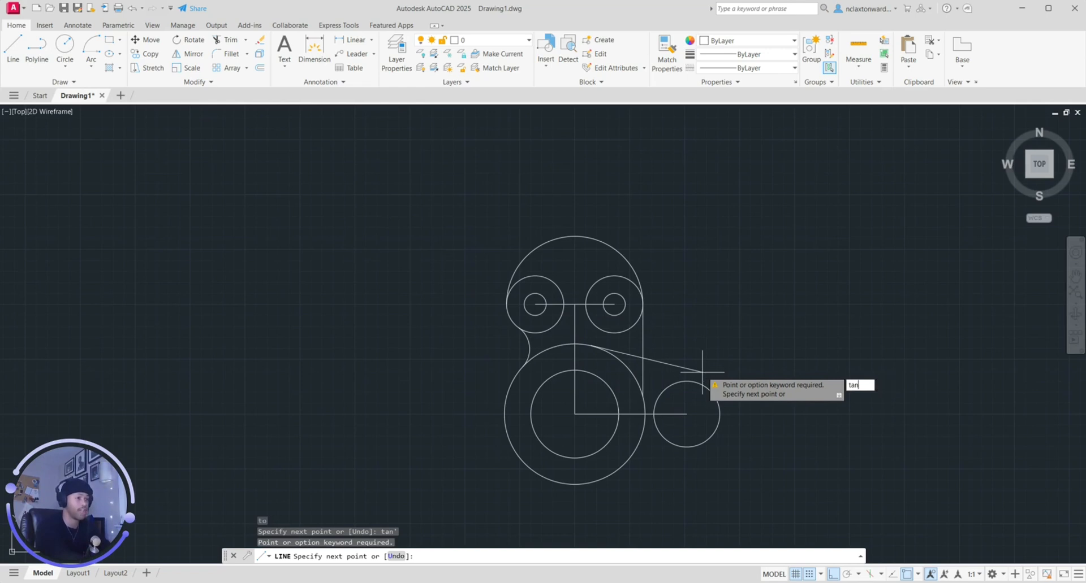
{"action": "key", "text": "Return"}
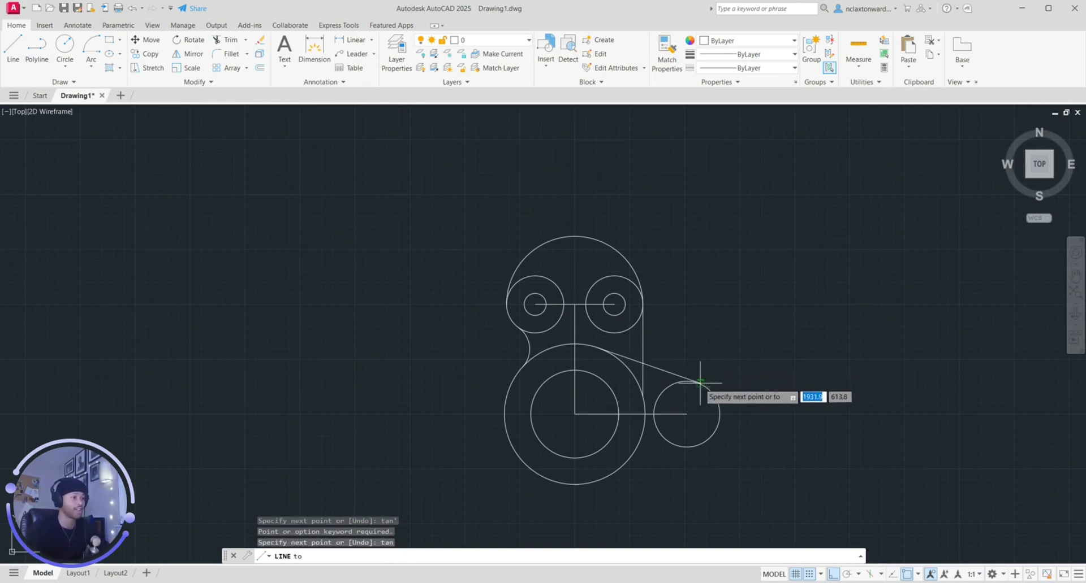
{"action": "left_click", "coordinate": [704, 386]}
{"action": "key", "text": "Escape"}
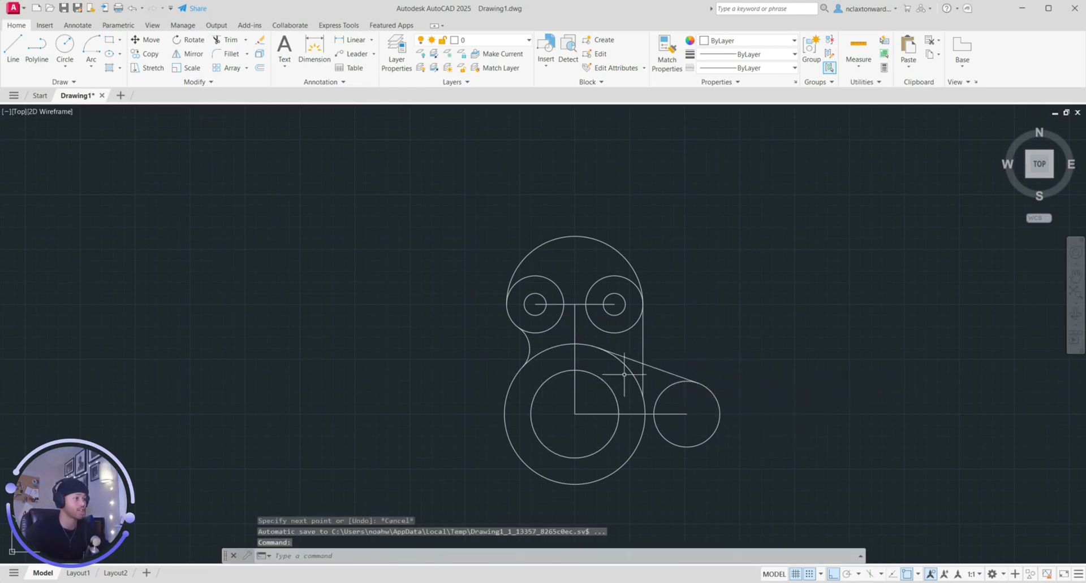
Step: Draw a line tangent to the lower side of the R32 circle and the lower side of the R15 circle
{"action": "left_click", "coordinate": [14, 54]}
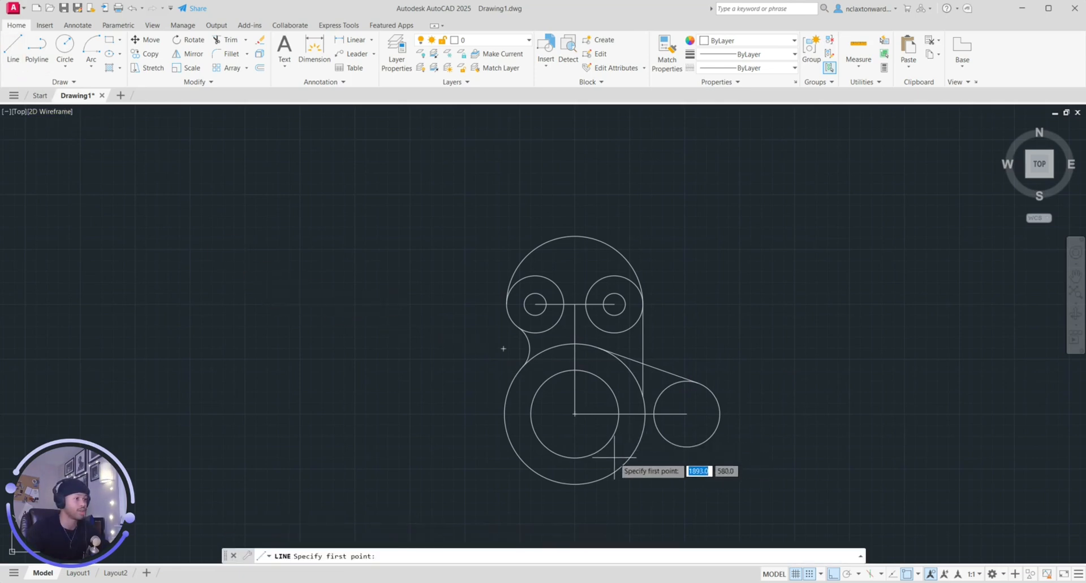
{"action": "type", "text": "tan"}
{"action": "key", "text": "Return"}
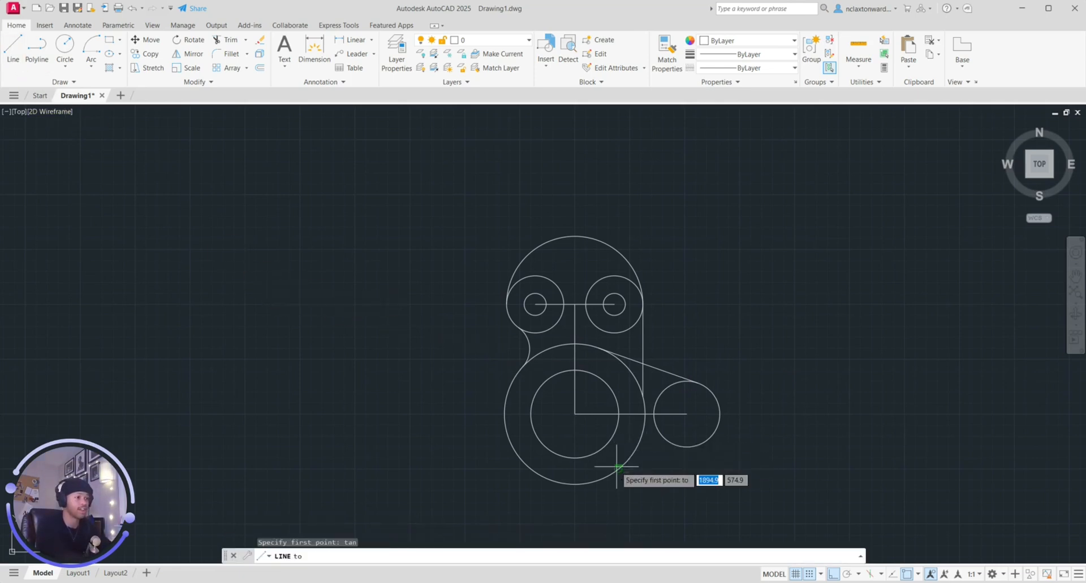
{"action": "left_click", "coordinate": [616, 467]}
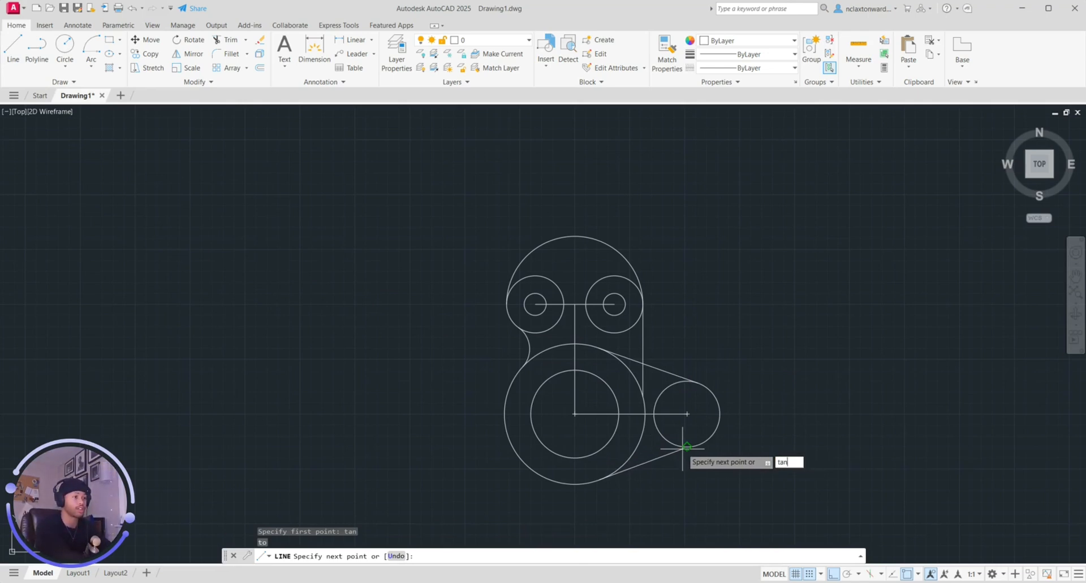
{"action": "type", "text": "tan"}
{"action": "key", "text": "Return"}
{"action": "left_click", "coordinate": [686, 445]}
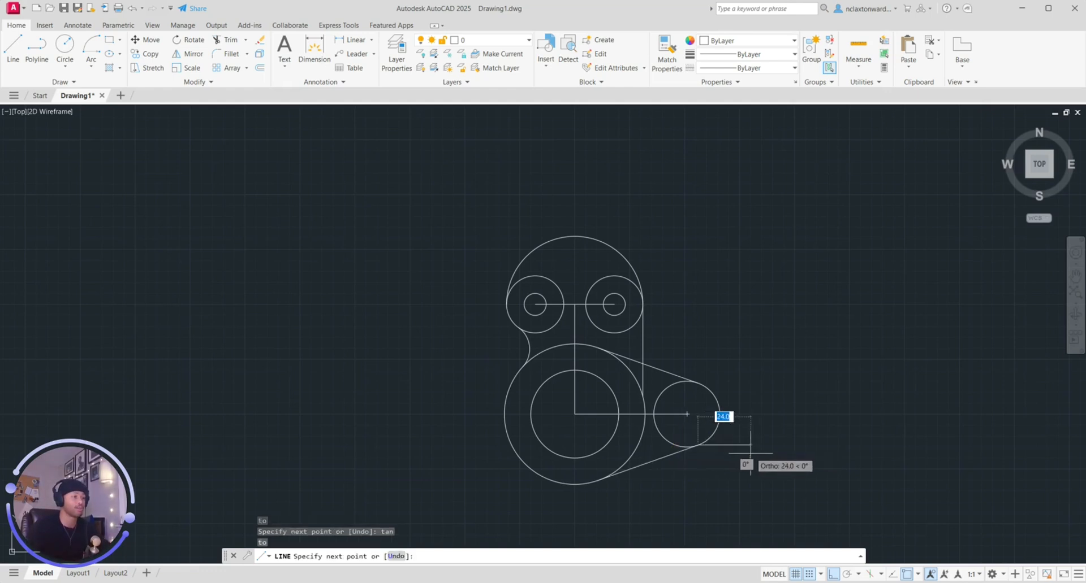
{"action": "key", "text": "Escape"}
Step: Remove the horizontal construction line between the centers of the two upper holes by trimming it and deleting the remaining piece
{"action": "scroll", "coordinate": [662, 419], "scroll_direction": "up", "scroll_amount": 2}
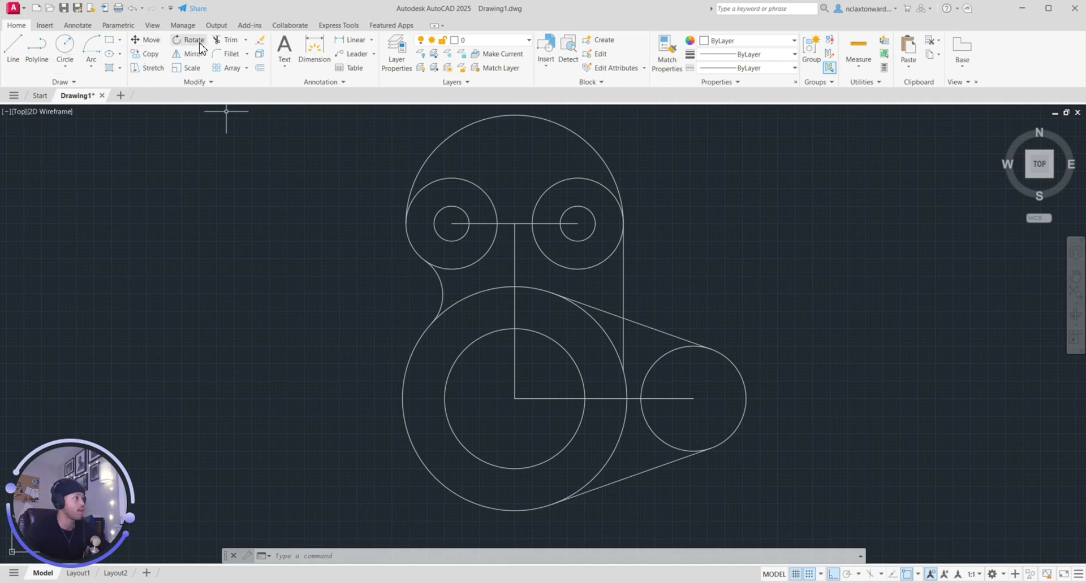
{"action": "left_click", "coordinate": [226, 40]}
{"action": "left_click", "coordinate": [461, 224]}
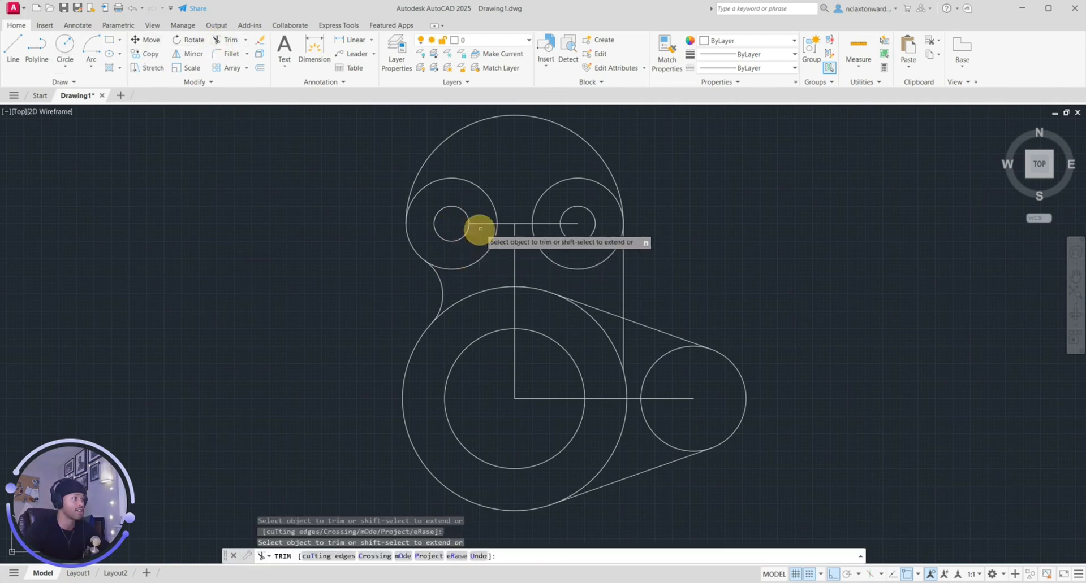
{"action": "left_click", "coordinate": [526, 225]}
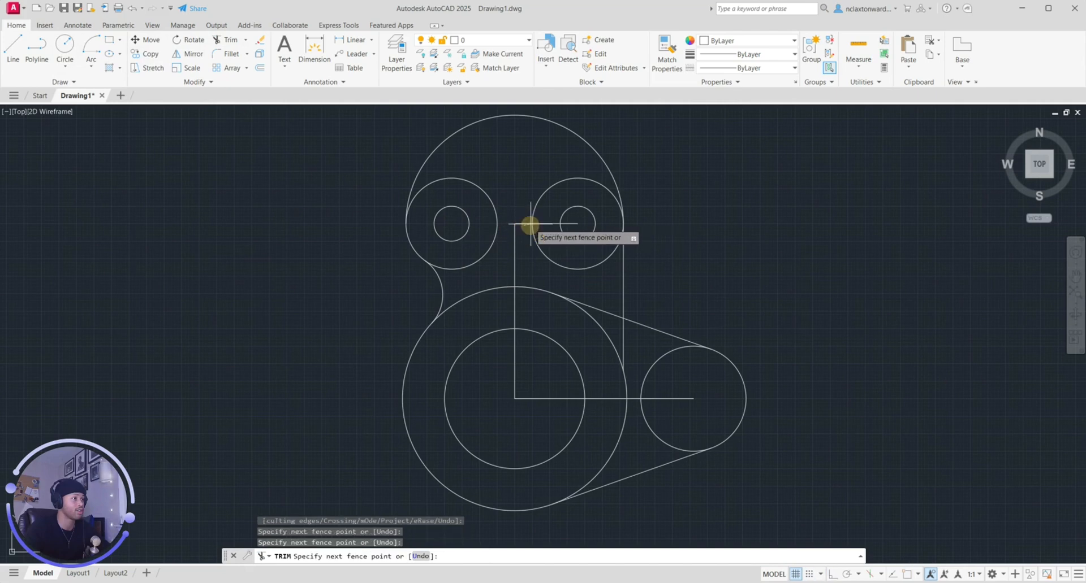
{"action": "key", "text": "Escape"}
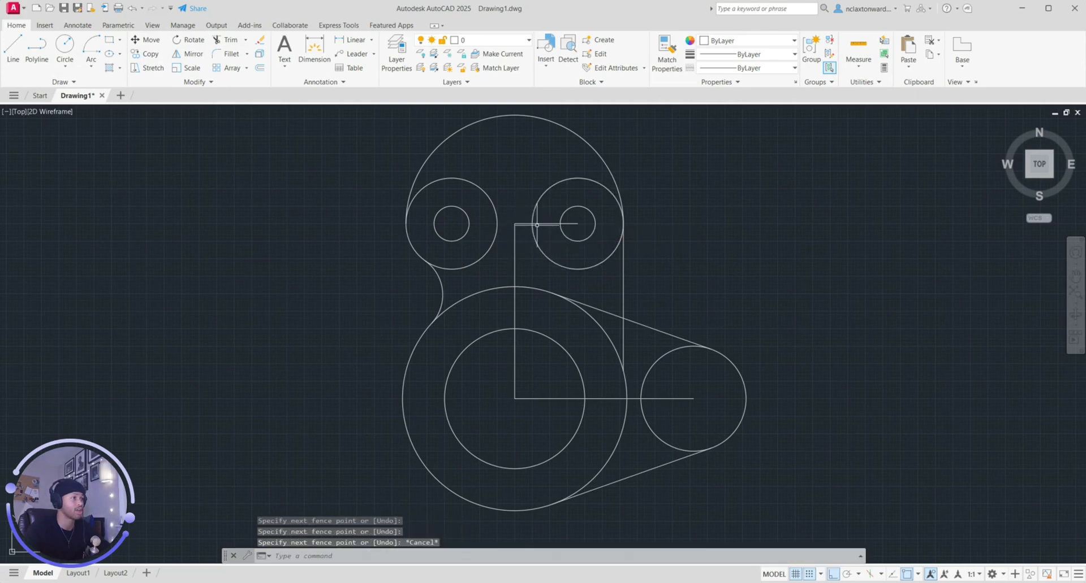
{"action": "left_click", "coordinate": [537, 224]}
{"action": "key", "text": "Delete"}
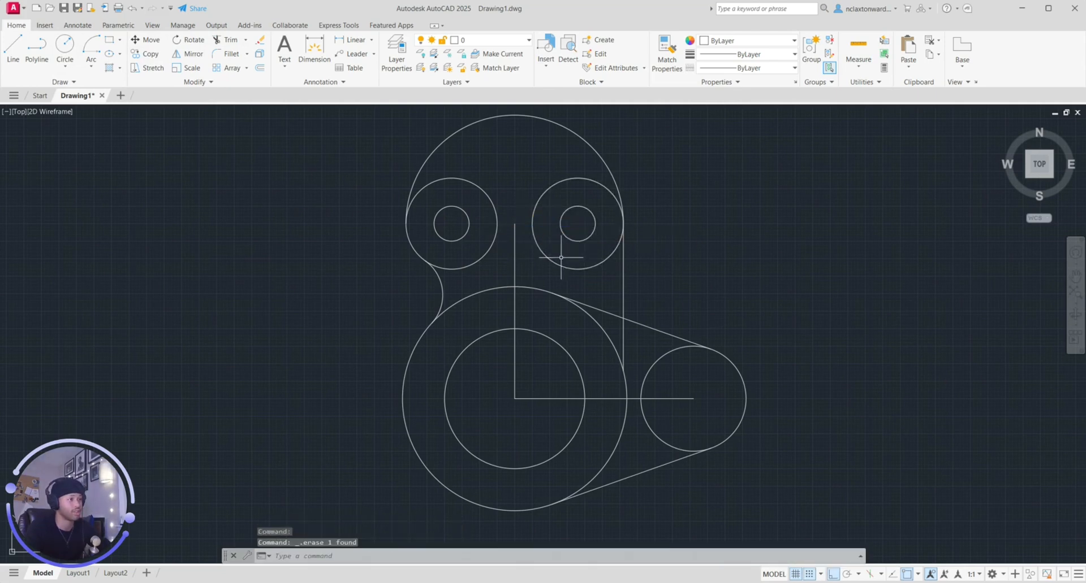
Step: Delete the vertical and horizontal construction lines that start at the center of the central circles
{"action": "left_click", "coordinate": [515, 257]}
{"action": "key", "text": "Delete"}
{"action": "left_click", "coordinate": [619, 400]}
{"action": "key", "text": "Delete"}
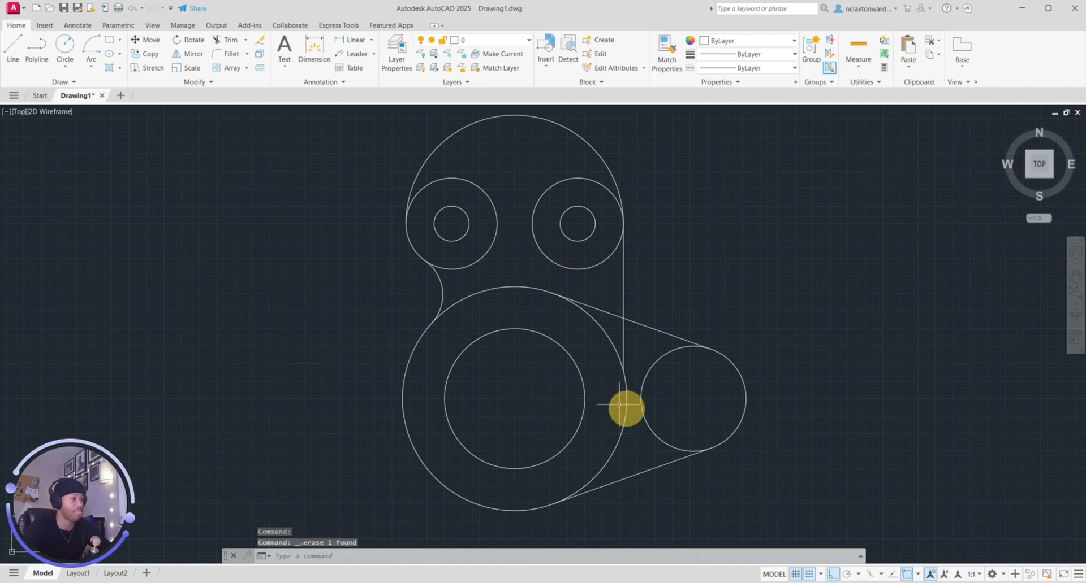
Step: Trim away the inner part of the R15 circle and the part of the vertical edge below the upper tangent line
{"action": "mouse_move", "coordinate": [565, 431]}
{"action": "middle_mouse_down"}
{"action": "mouse_move", "coordinate": [577, 346]}
{"action": "mouse_move", "coordinate": [591, 431]}
{"action": "middle_mouse_up"}
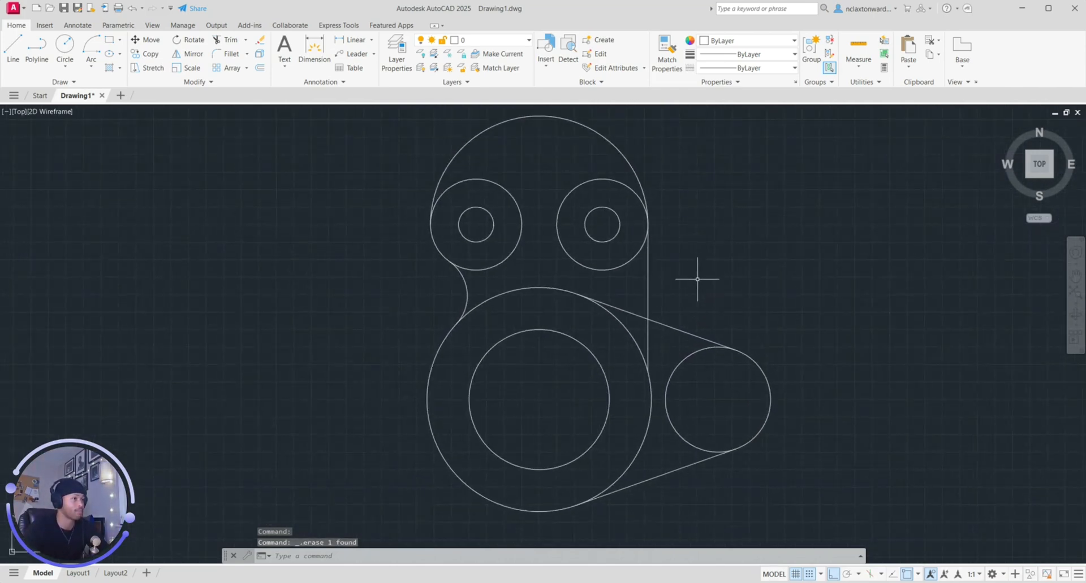
{"action": "middle_click_drag", "start_coordinate": [703, 381], "coordinate": [660, 370]}
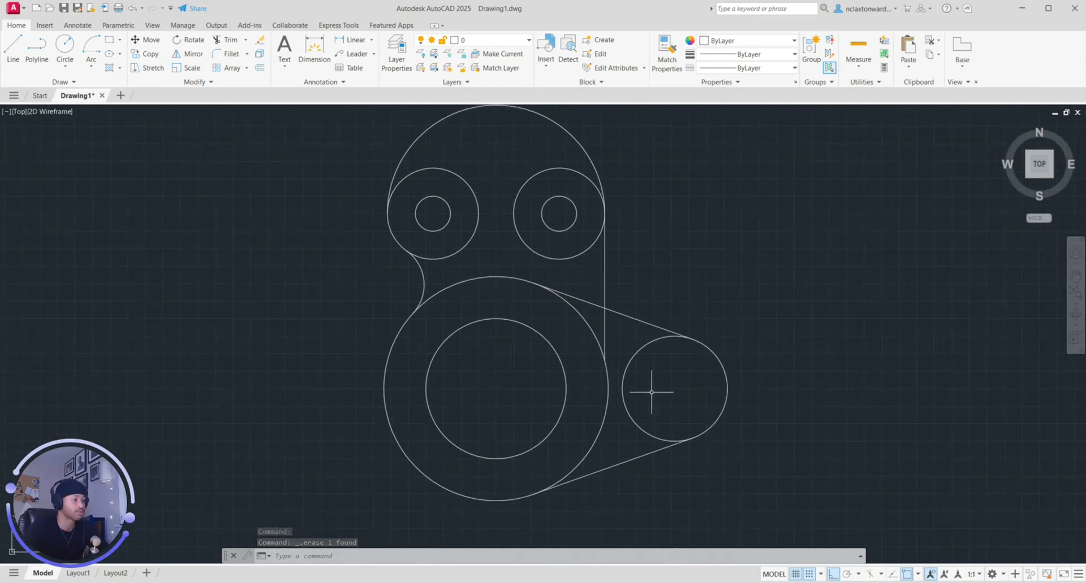
{"action": "left_click", "coordinate": [223, 39]}
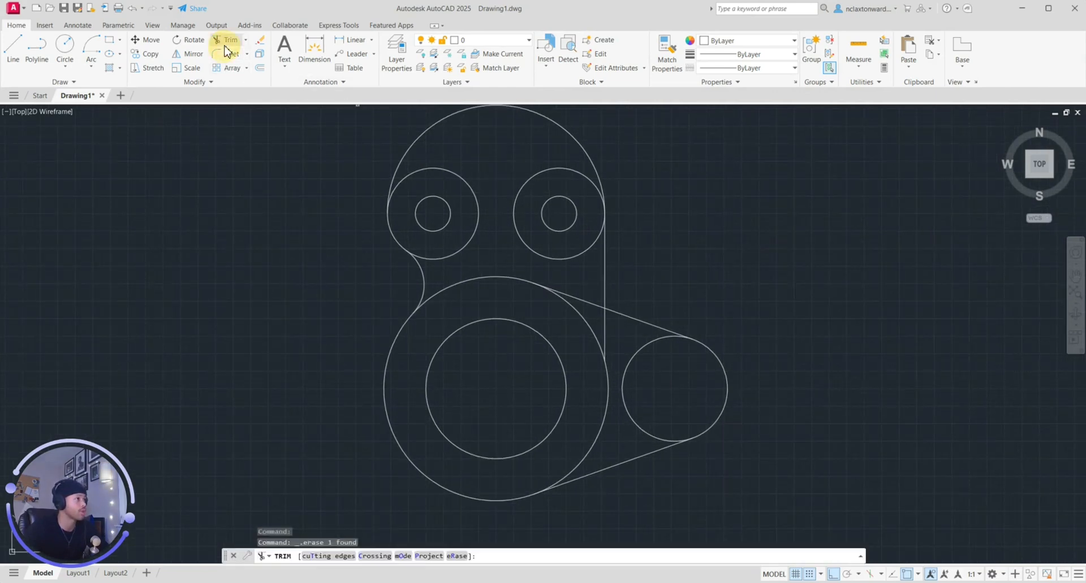
{"action": "left_click", "coordinate": [653, 391]}
{"action": "left_click", "coordinate": [621, 423]}
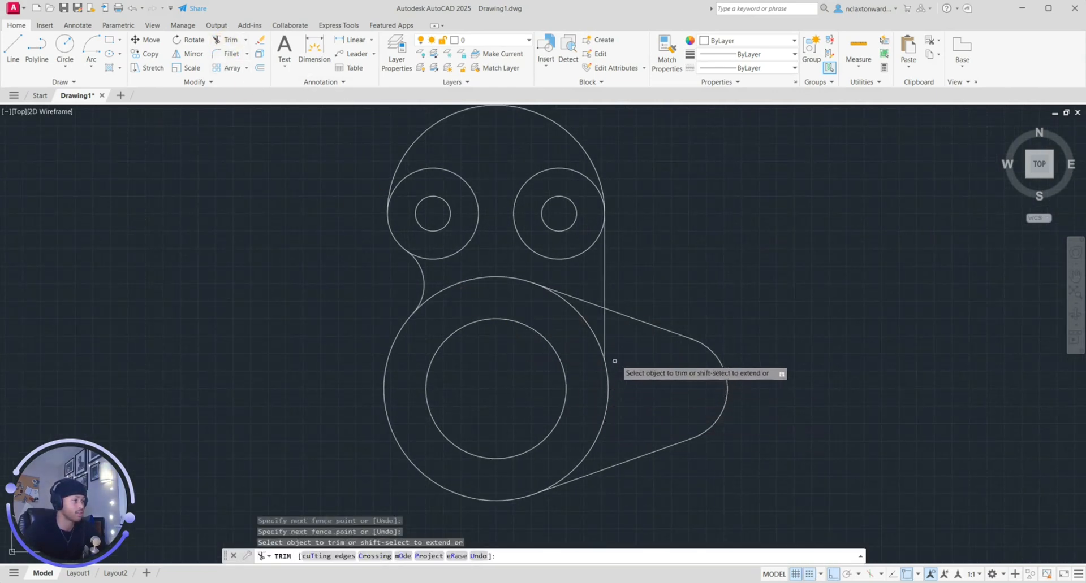
{"action": "left_click", "coordinate": [620, 350]}
{"action": "key", "text": "Return"}
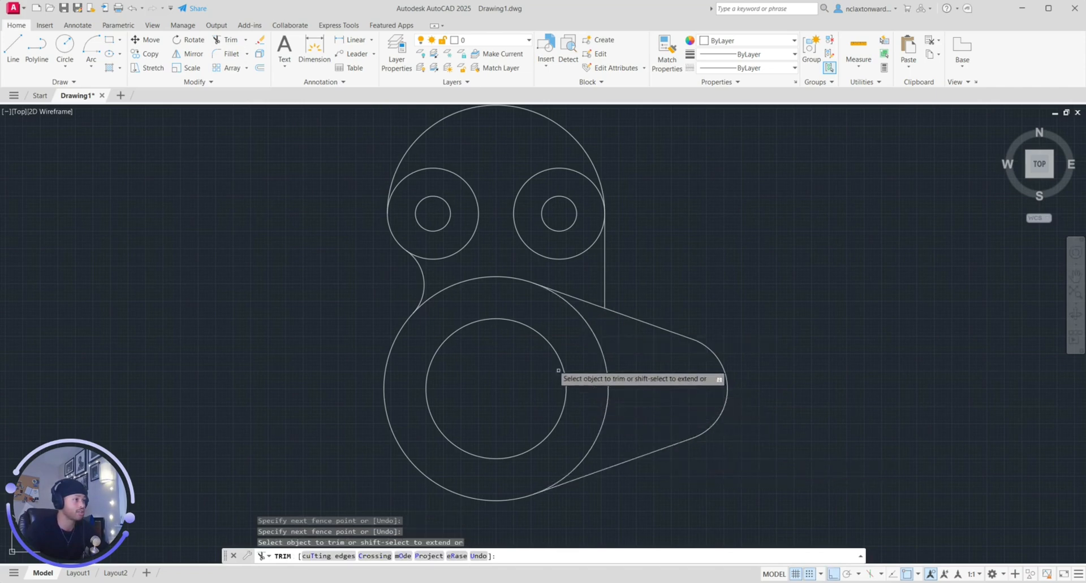
{"action": "key", "text": "Escape"}
Step: Trim away the arc of the R32 circle that lies between the two tangent lines, inside the nose
{"action": "mouse_move", "coordinate": [572, 448]}
{"action": "middle_mouse_down"}
{"action": "mouse_move", "coordinate": [600, 433]}
{"action": "mouse_move", "coordinate": [635, 437]}
{"action": "middle_mouse_up"}
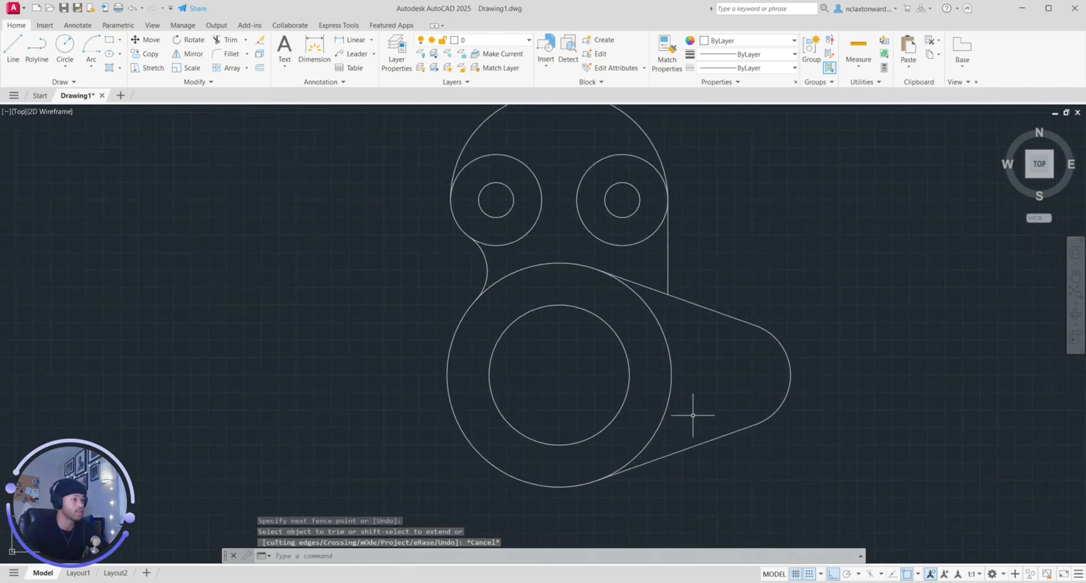
{"action": "left_click", "coordinate": [214, 47]}
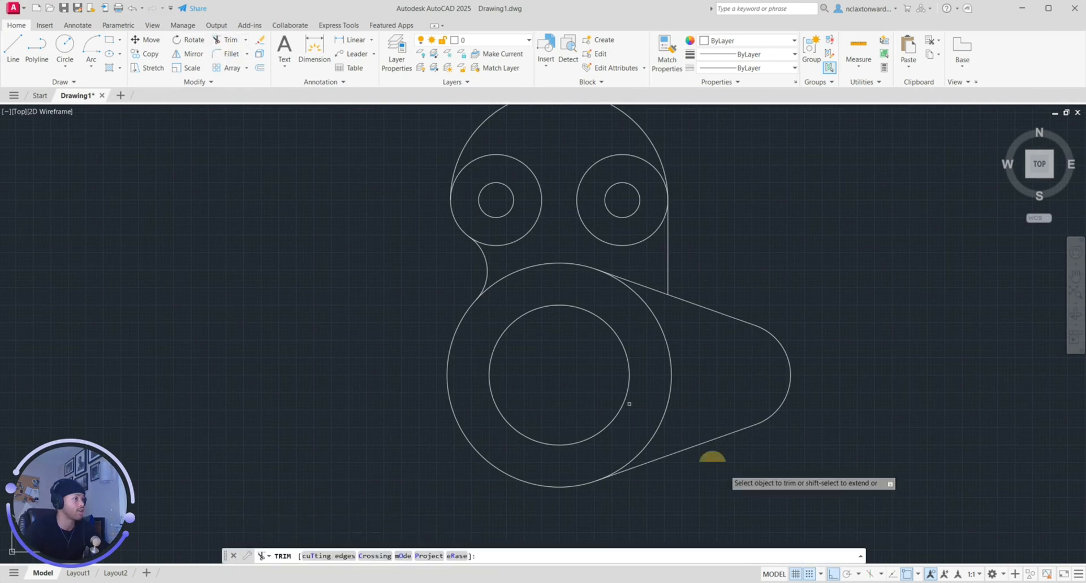
{"action": "left_click", "coordinate": [670, 382]}
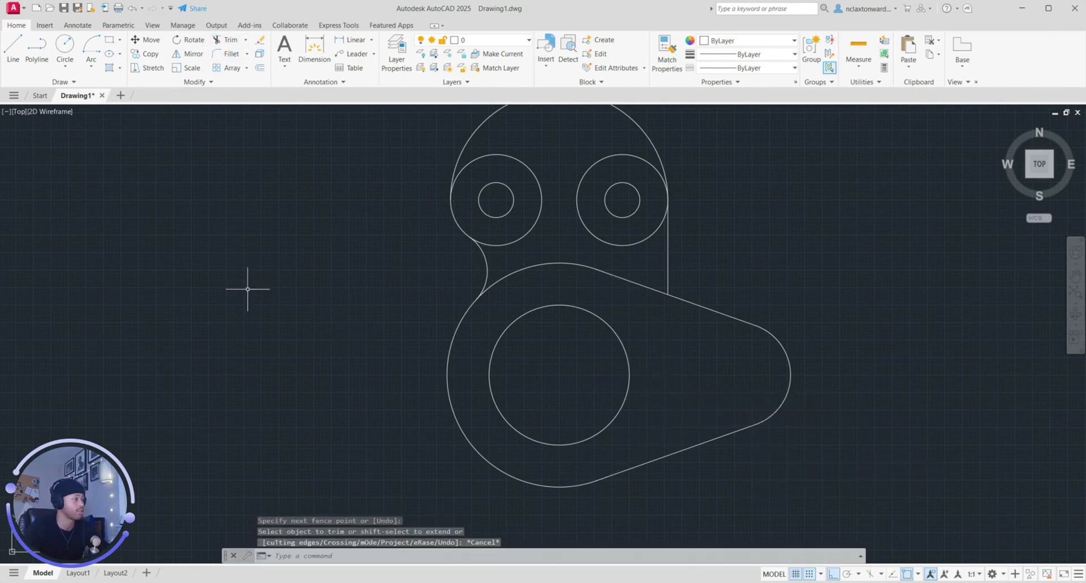
Step: Draw a horizontal line 51 long from the center of the R20 circle toward the R15 nose
{"action": "left_click", "coordinate": [19, 53]}
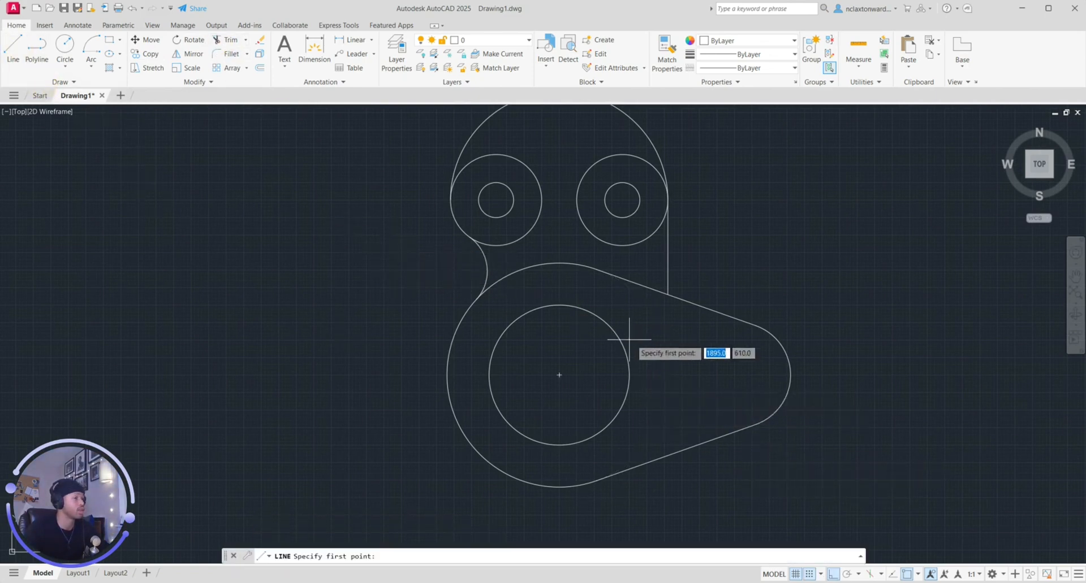
{"action": "key", "text": "Escape"}
{"action": "left_click", "coordinate": [17, 46]}
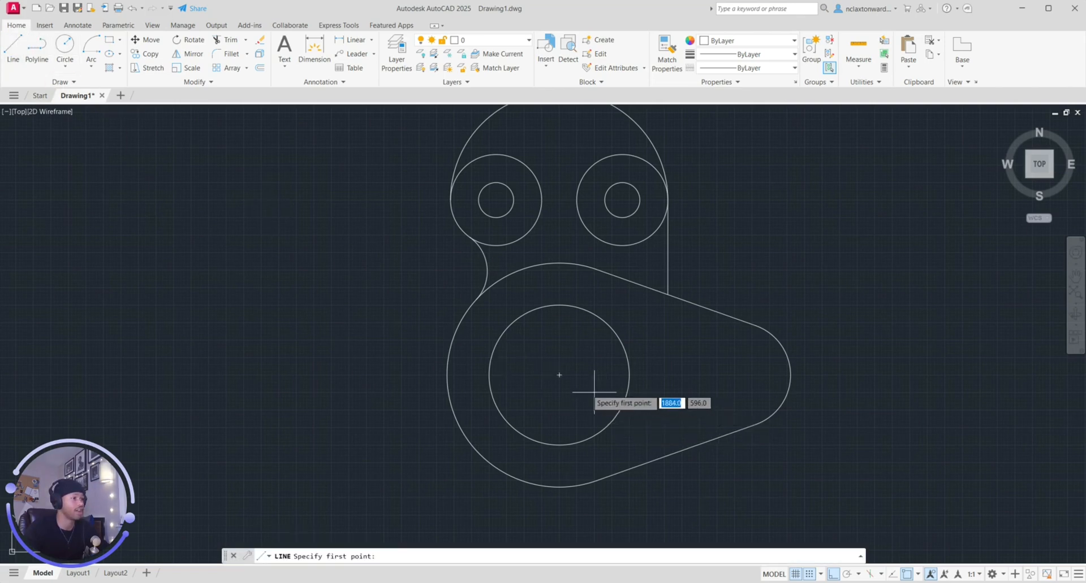
{"action": "left_click", "coordinate": [559, 375]}
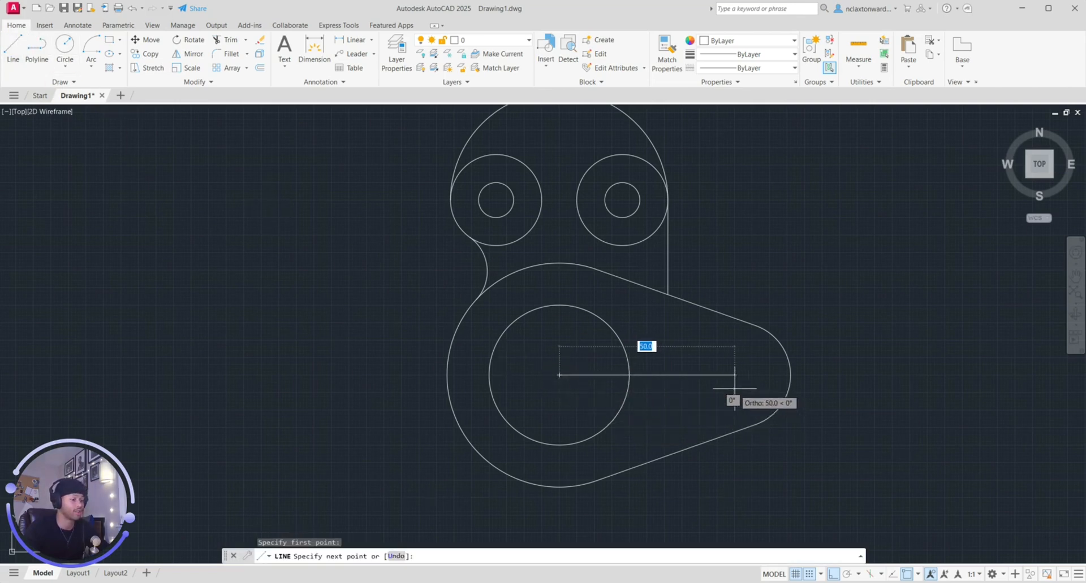
{"action": "type", "text": "51"}
{"action": "key", "text": "Return"}
{"action": "key", "text": "Escape"}
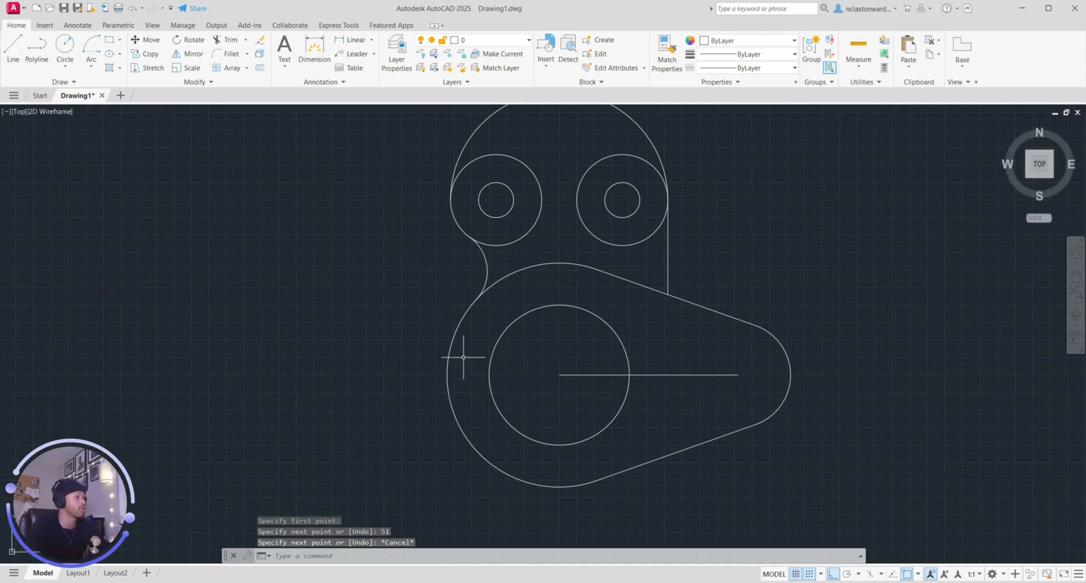
Step: Examine the reference image for the size and position of the small rectangle between the R20 circle and the R15 arc
{"action": "scroll", "coordinate": [416, 356], "scroll_direction": "down", "scroll_amount": 6}
{"action": "middle_click_drag", "start_coordinate": [271, 338], "coordinate": [803, 367]}
{"action": "scroll", "coordinate": [797, 366], "scroll_direction": "down", "scroll_amount": 6}
{"action": "scroll", "coordinate": [688, 374], "scroll_direction": "up", "scroll_amount": 4}
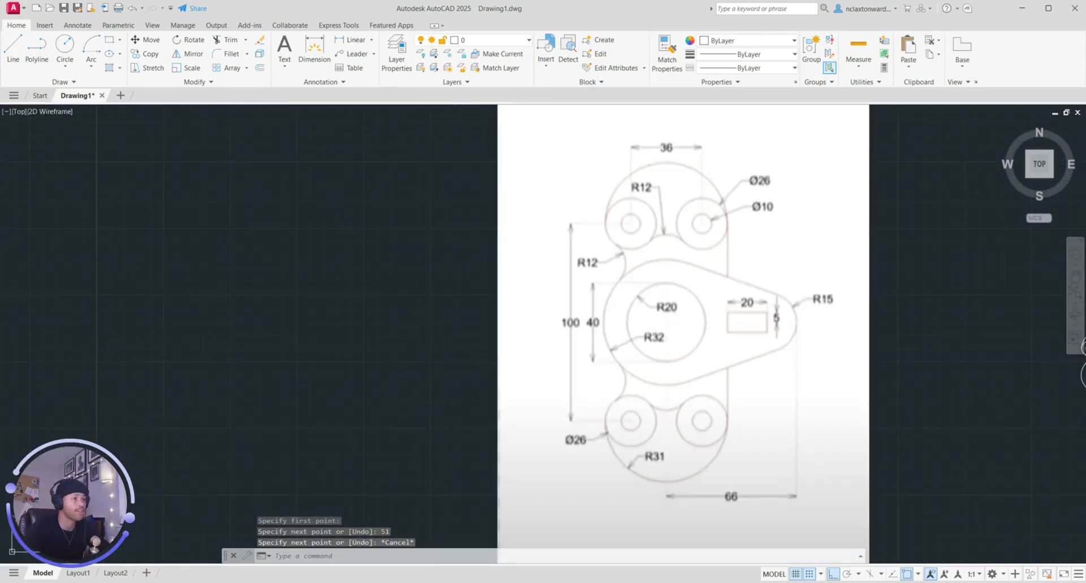
{"action": "left_click", "coordinate": [210, 343]}
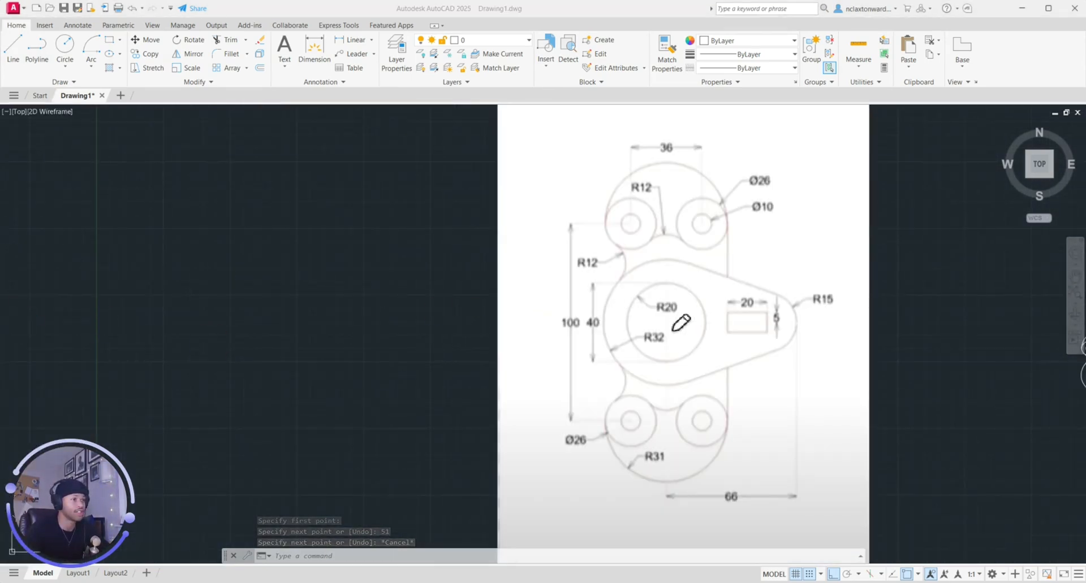
{"action": "left_click", "coordinate": [529, 327]}
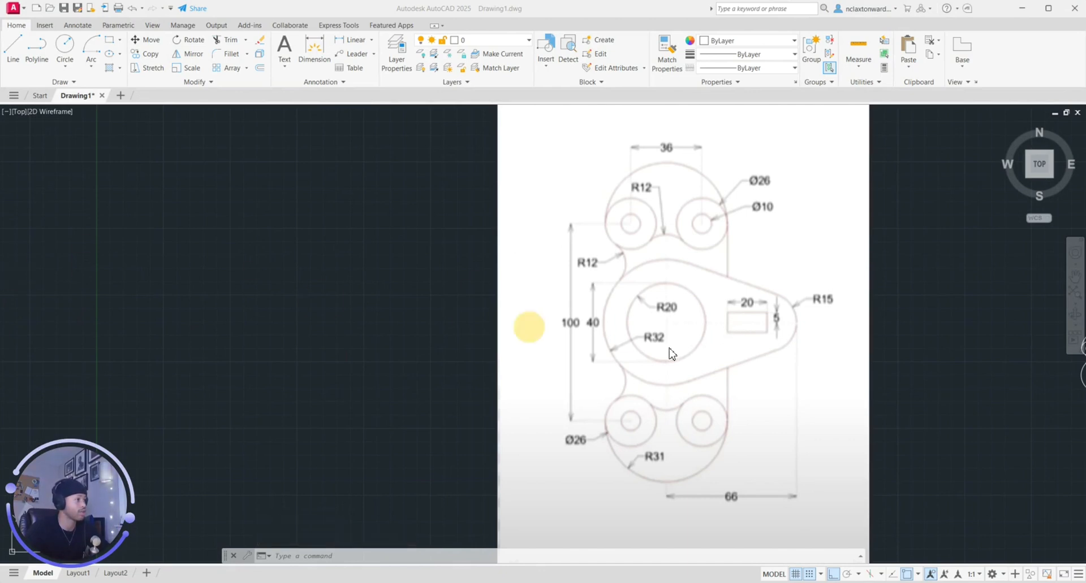
{"action": "left_click", "coordinate": [783, 346]}
{"action": "left_click", "coordinate": [775, 338]}
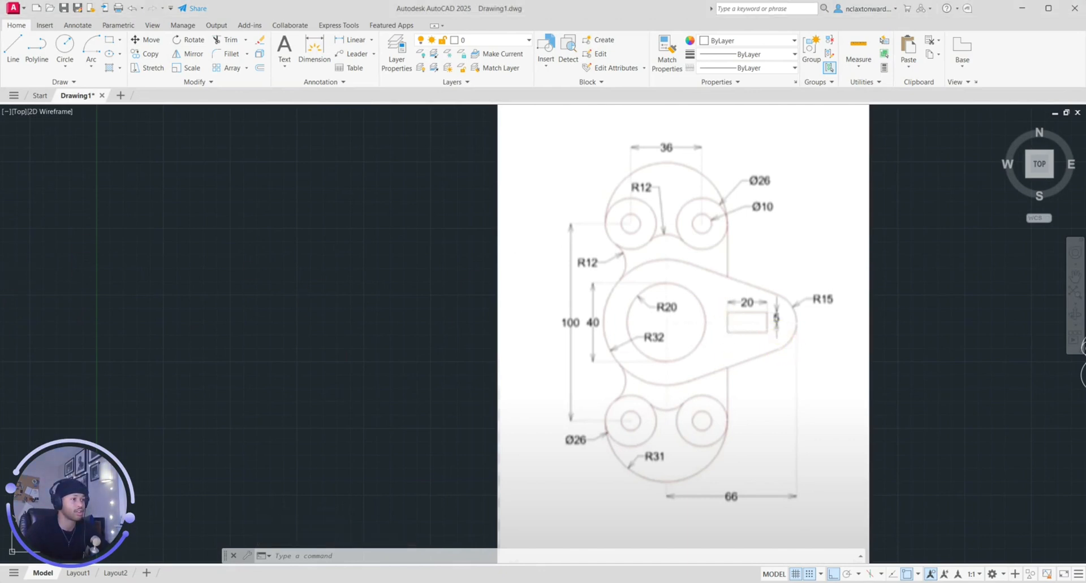
{"action": "left_click", "coordinate": [776, 345]}
{"action": "left_click", "coordinate": [711, 303]}
{"action": "left_click", "coordinate": [762, 331]}
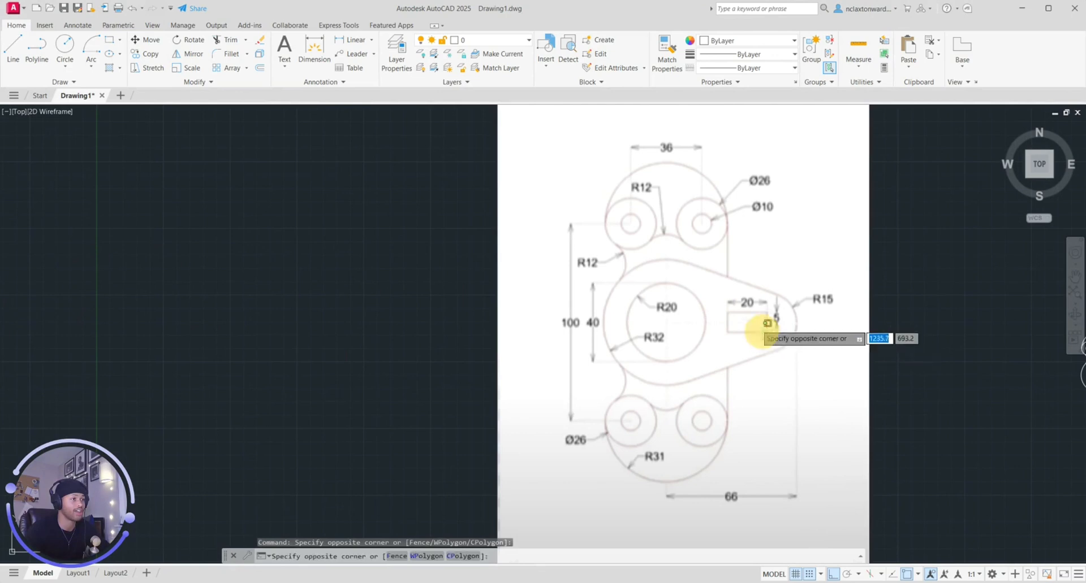
{"action": "left_click", "coordinate": [717, 295]}
{"action": "left_click", "coordinate": [718, 295]}
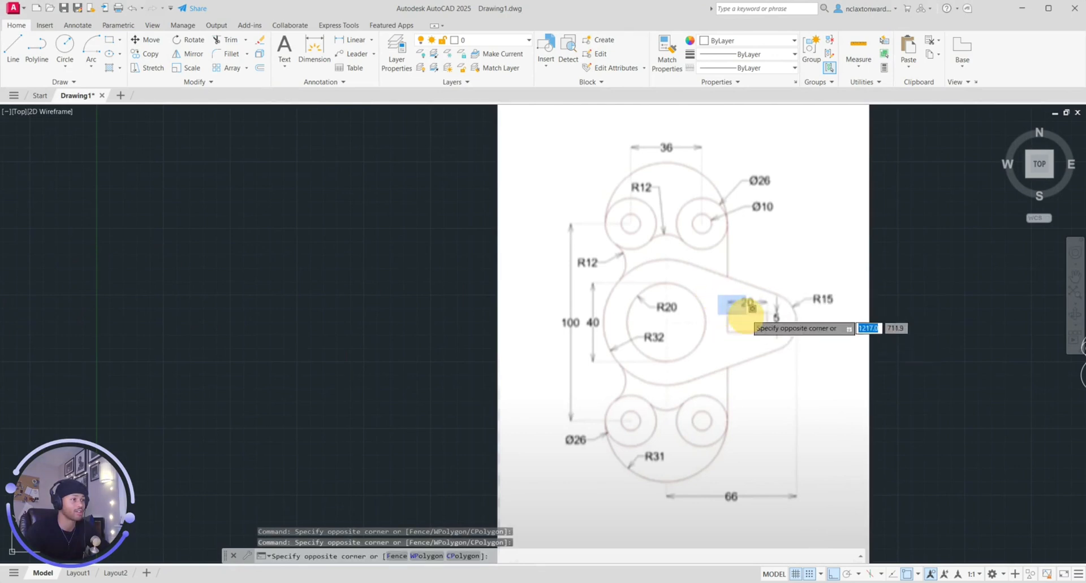
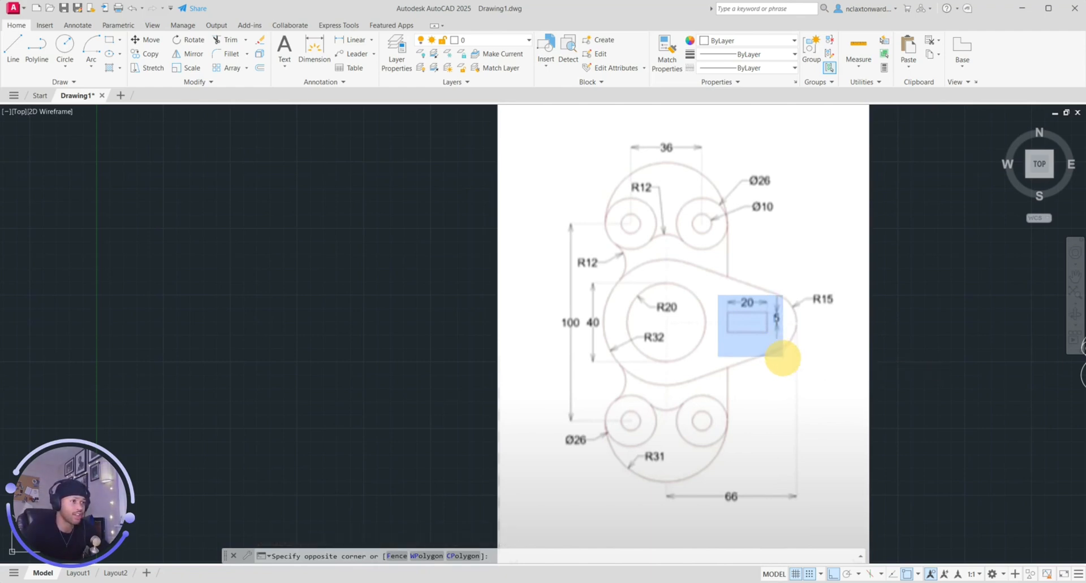
Step: Examine the length and half-height dimensions of the small rectangle in the reference image
{"action": "left_click", "coordinate": [782, 358]}
{"action": "scroll", "coordinate": [782, 358], "scroll_direction": "up", "scroll_amount": 4}
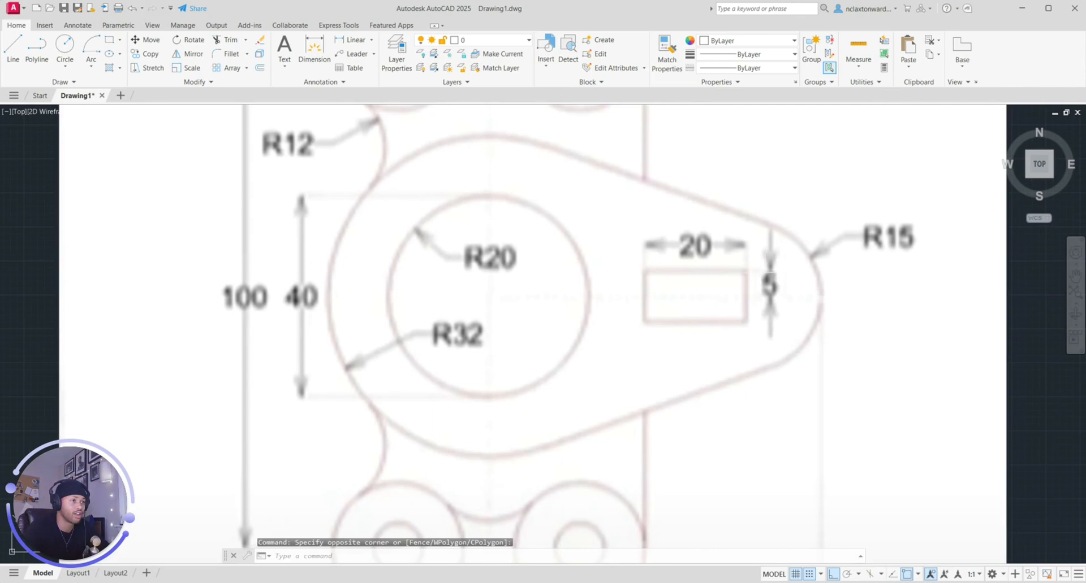
{"action": "left_click", "coordinate": [738, 270]}
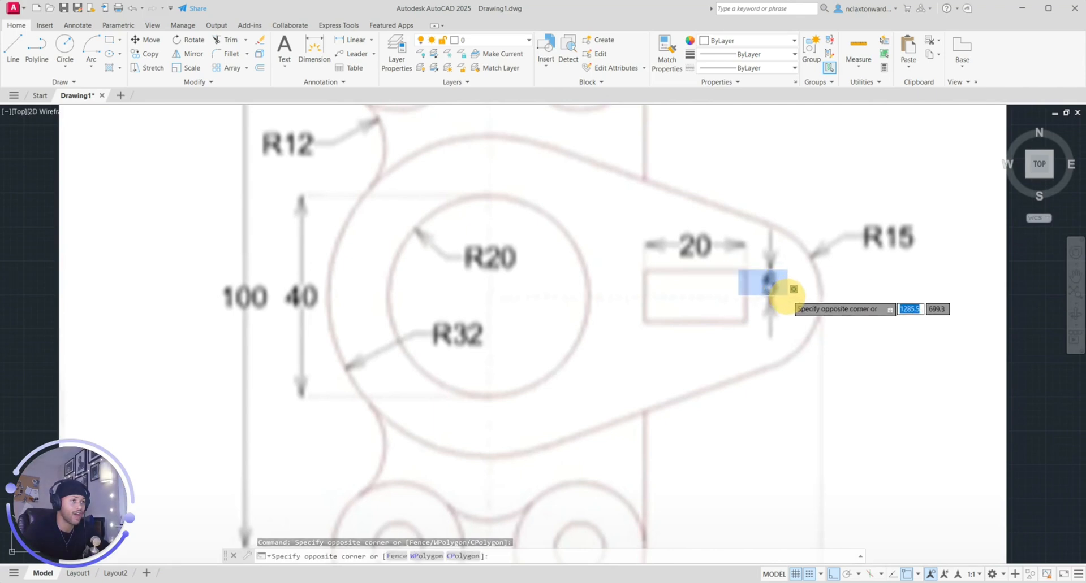
{"action": "left_click", "coordinate": [782, 296]}
{"action": "left_click", "coordinate": [656, 271]}
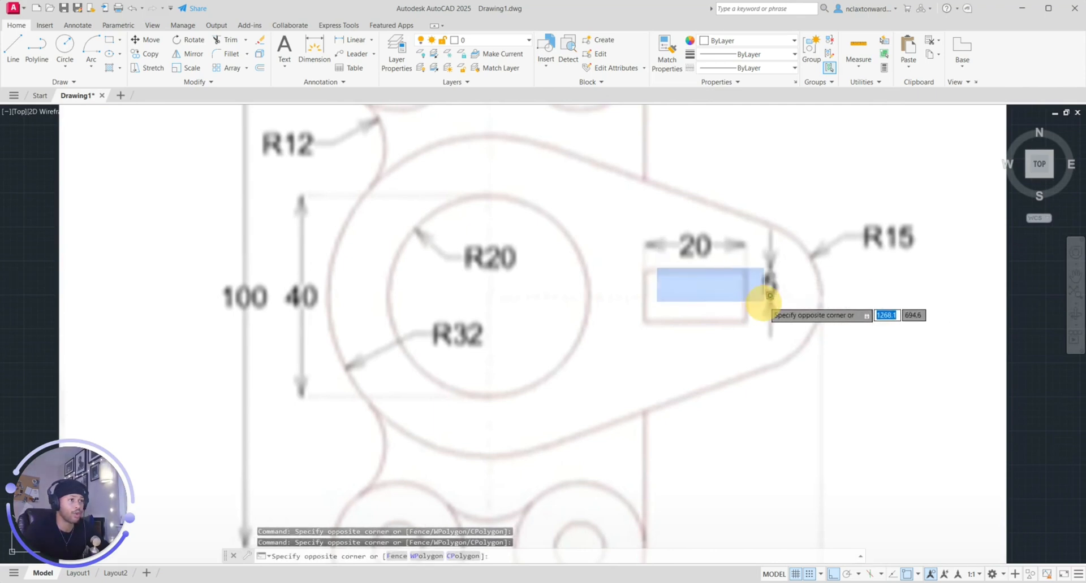
{"action": "key", "text": "Escape"}
{"action": "scroll", "coordinate": [825, 358], "scroll_direction": "down", "scroll_amount": 4}
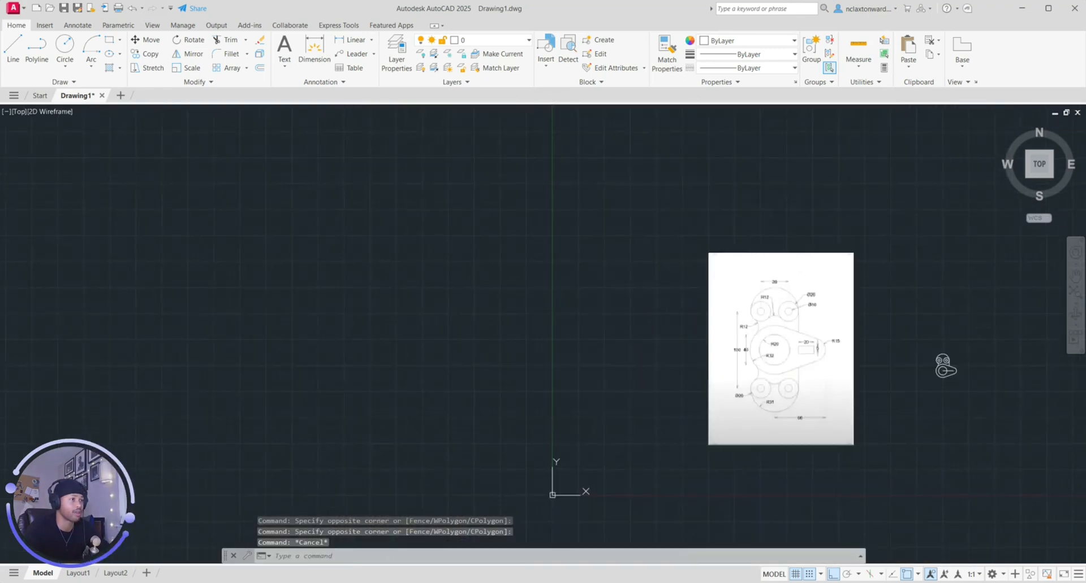
Step: Examine how the small rectangle's left side relates to the straight vertical edges above and below the nose in the reference image
{"action": "middle_click_drag", "start_coordinate": [887, 373], "coordinate": [806, 363]}
{"action": "scroll", "coordinate": [728, 344], "scroll_direction": "up", "scroll_amount": 3}
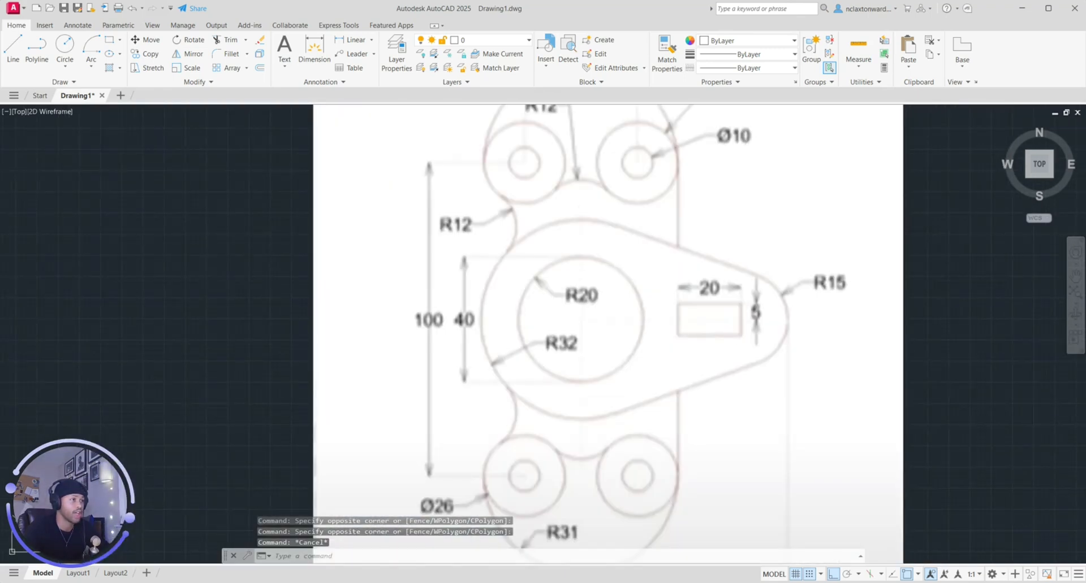
{"action": "left_click", "coordinate": [656, 226]}
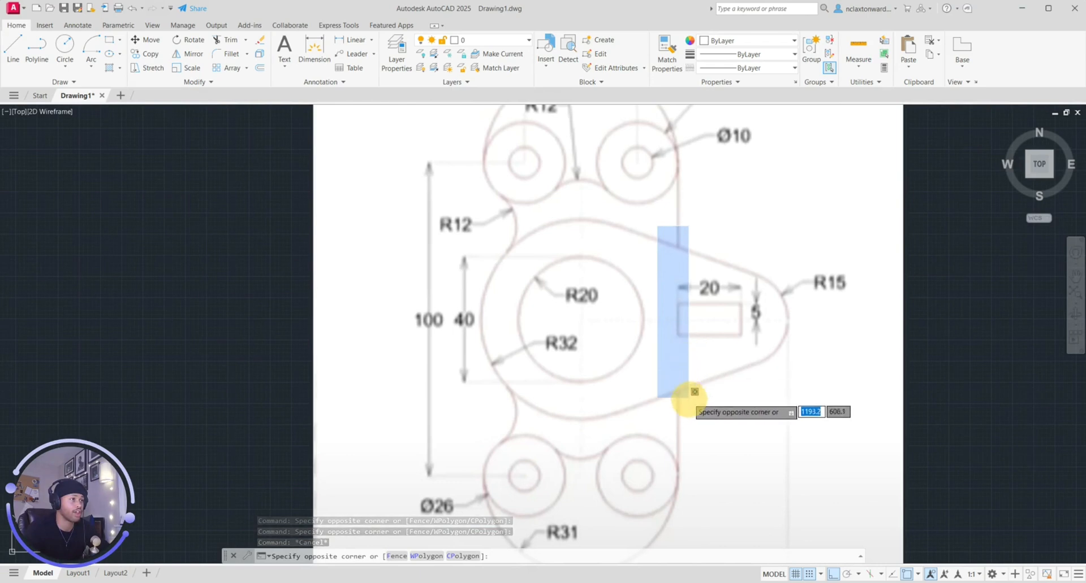
{"action": "left_click", "coordinate": [692, 421]}
{"action": "left_click", "coordinate": [701, 234]}
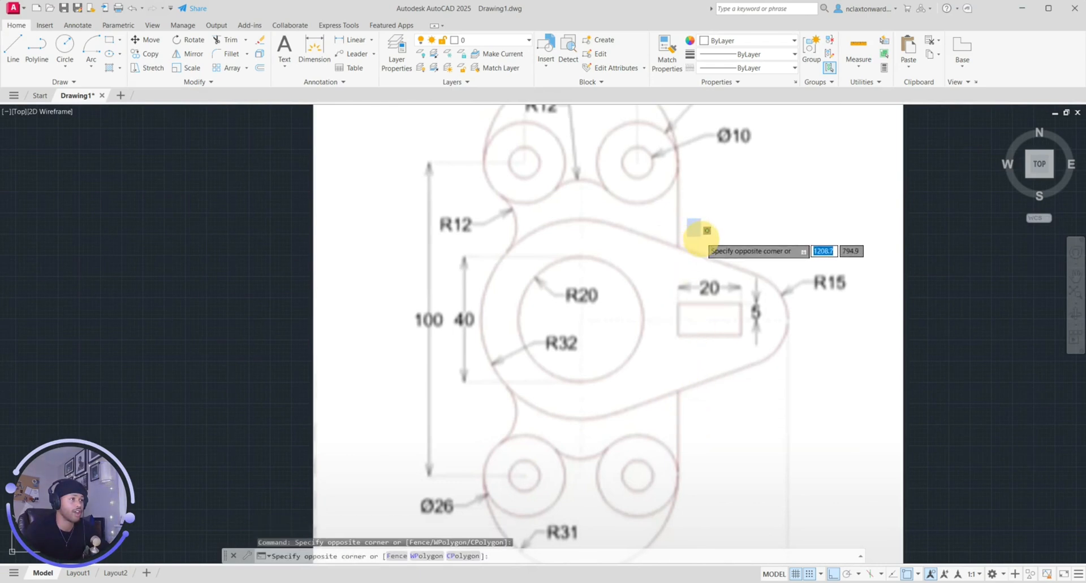
{"action": "left_click", "coordinate": [685, 226]}
{"action": "left_click", "coordinate": [679, 223]}
{"action": "left_click", "coordinate": [688, 242]}
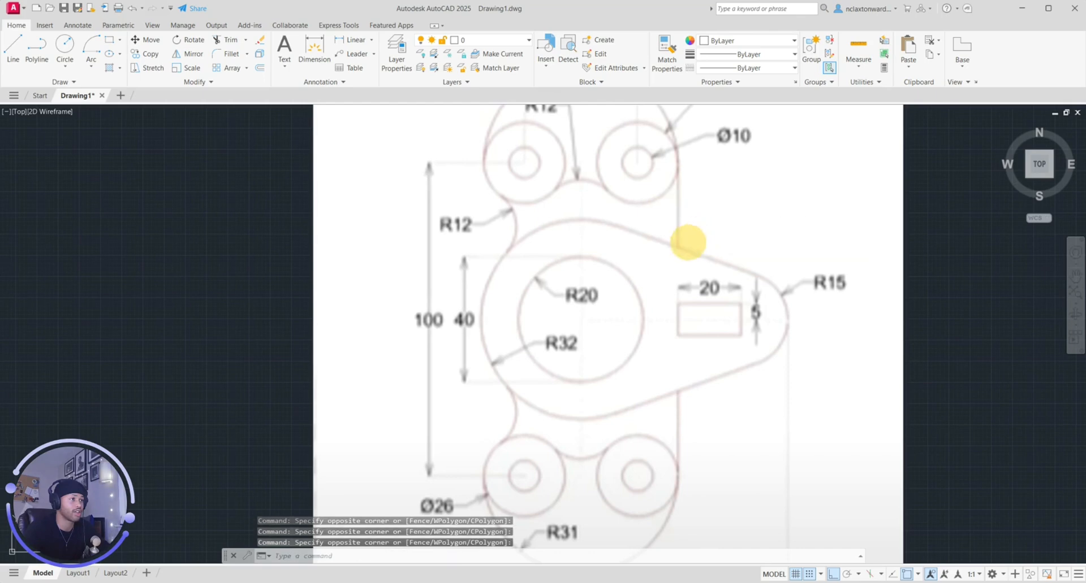
{"action": "key", "text": "Escape"}
Step: Draw a vertical construction line from the vertical edge's lower end on the upper tangent line down to the horizontal center line
{"action": "scroll", "coordinate": [739, 300], "scroll_direction": "up", "scroll_amount": 5}
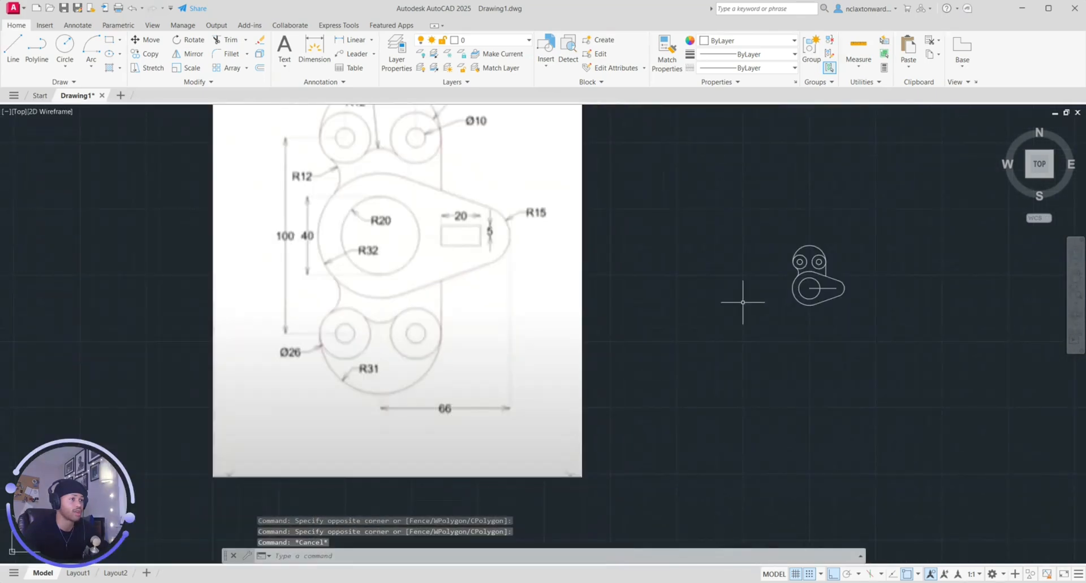
{"action": "middle_click_drag", "start_coordinate": [869, 283], "coordinate": [554, 320]}
{"action": "scroll", "coordinate": [562, 286], "scroll_direction": "up", "scroll_amount": 5}
{"action": "middle_click_drag", "start_coordinate": [701, 281], "coordinate": [469, 277]}
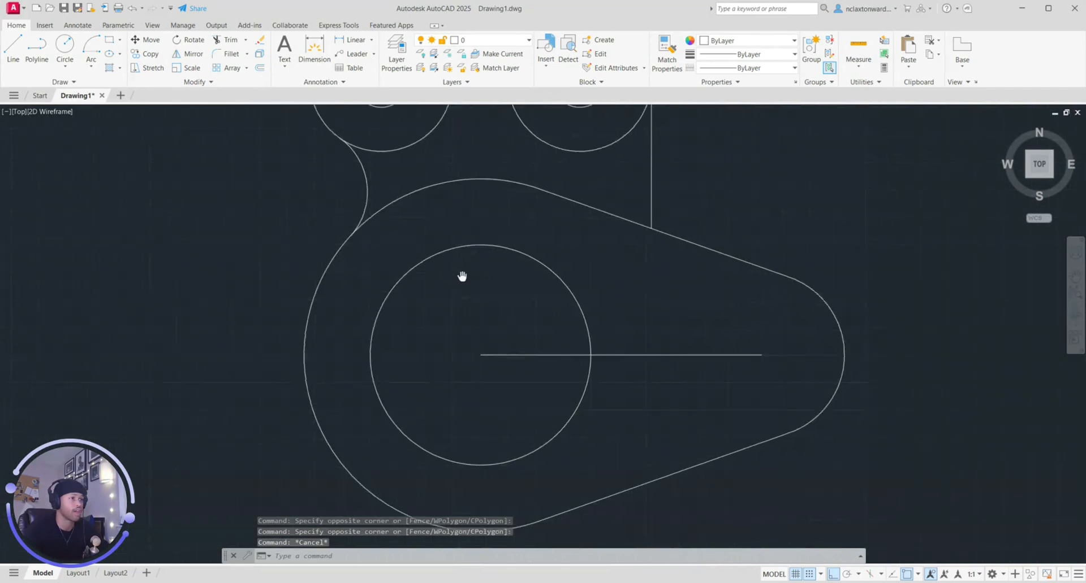
{"action": "left_click", "coordinate": [13, 47]}
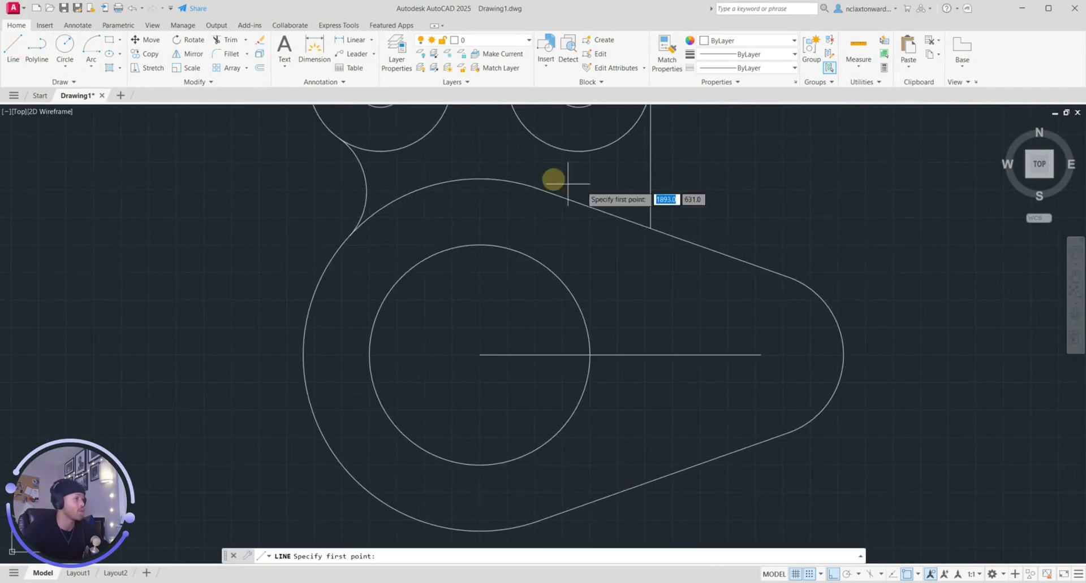
{"action": "left_click", "coordinate": [650, 228]}
{"action": "key", "text": "Escape"}
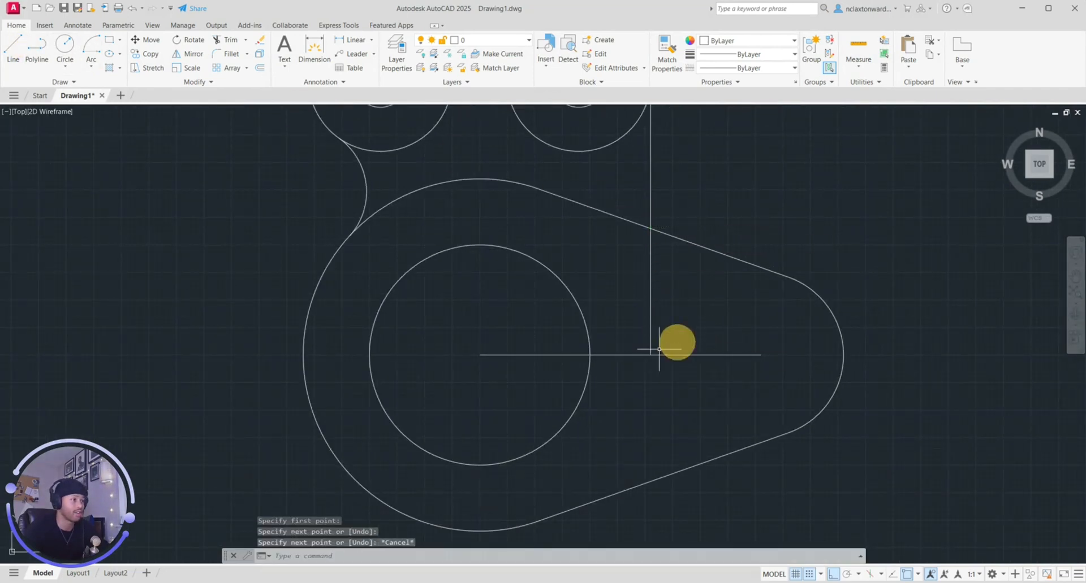
{"action": "scroll", "coordinate": [628, 299], "scroll_direction": "up", "scroll_amount": 2}
{"action": "middle_click_drag", "start_coordinate": [703, 289], "coordinate": [614, 287]}
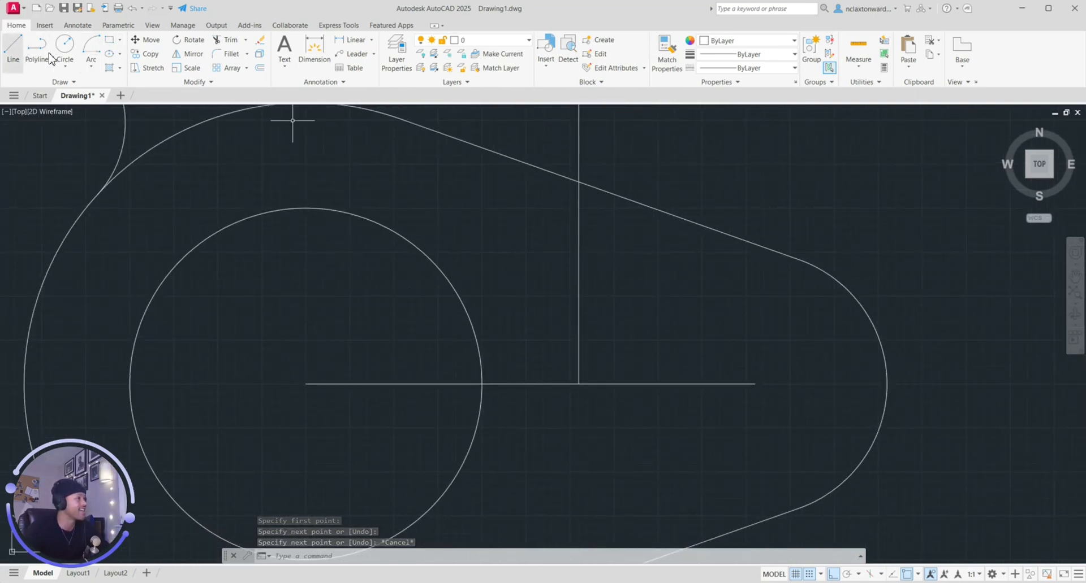
{"action": "left_click", "coordinate": [108, 43]}
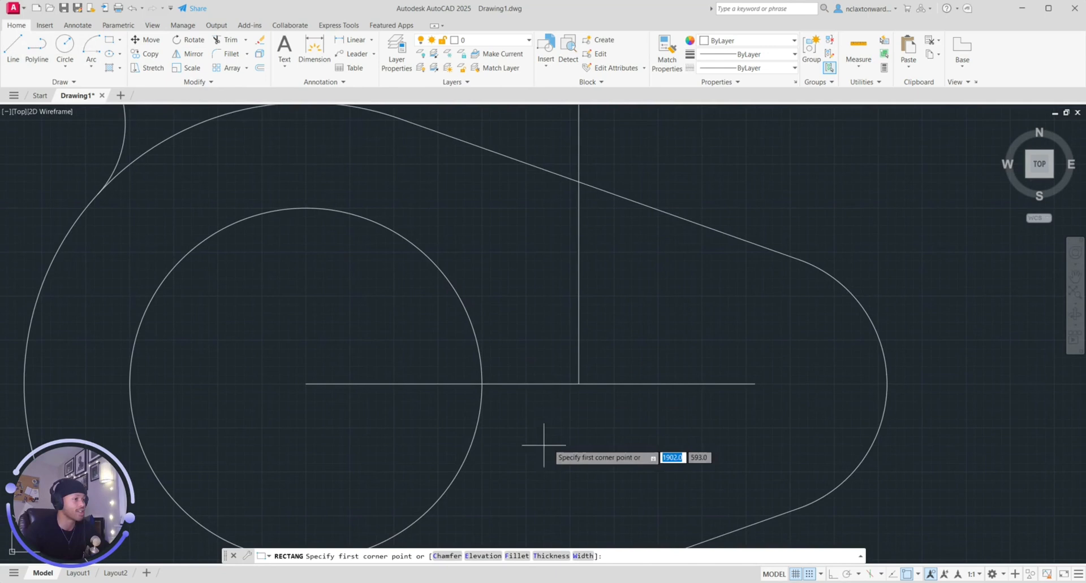
{"action": "left_click", "coordinate": [578, 384]}
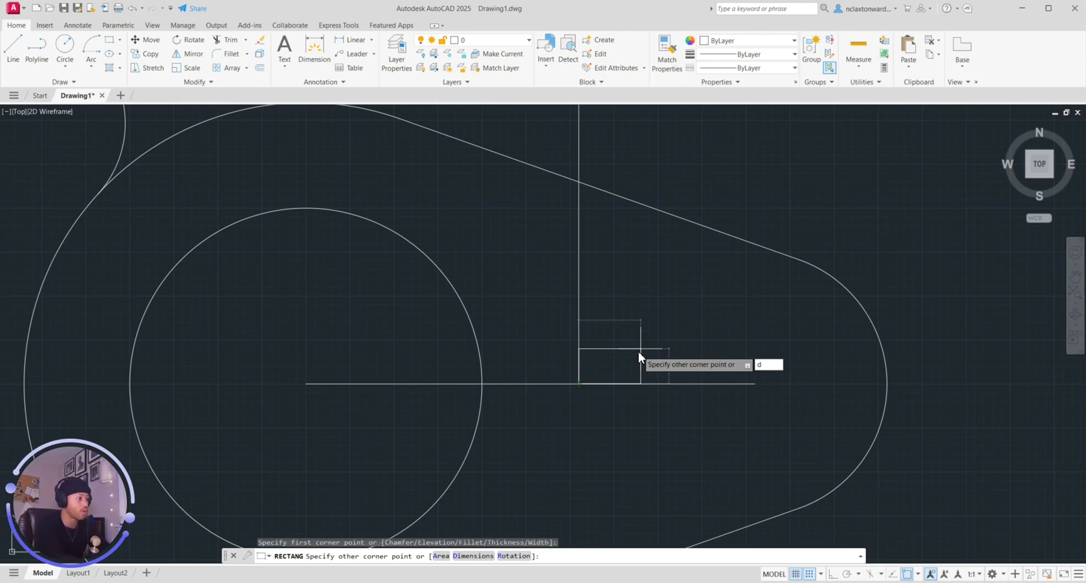
{"action": "key", "text": "Return"}
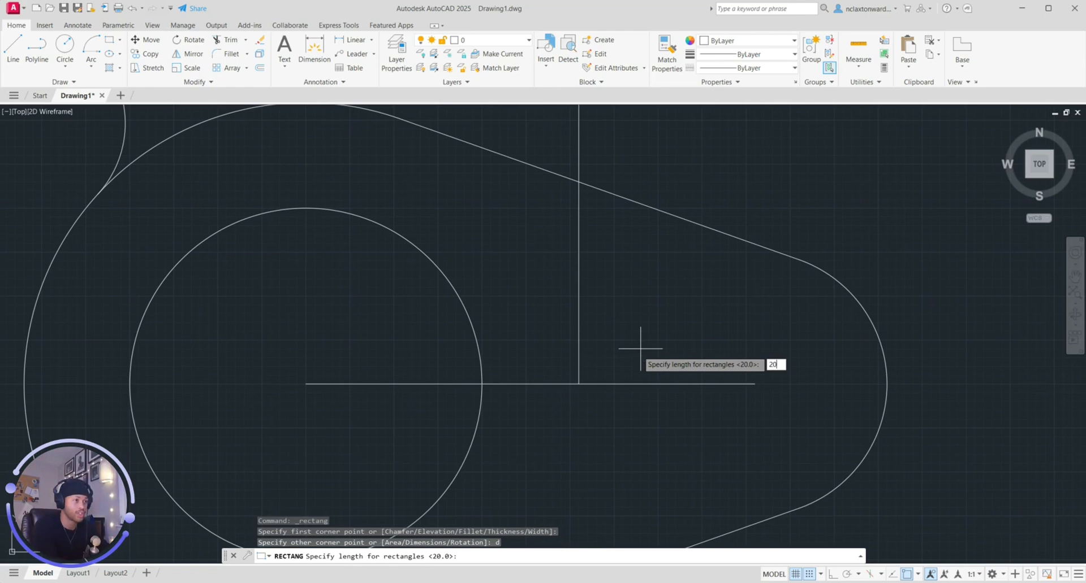
{"action": "key", "text": "Return"}
{"action": "key", "text": "Return"}
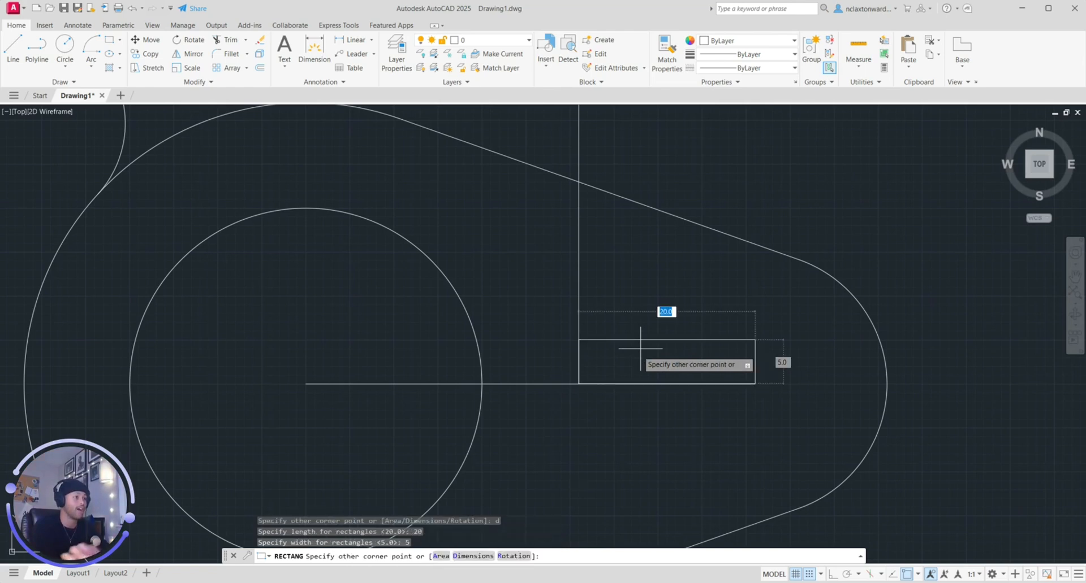
{"action": "key", "text": "Escape"}
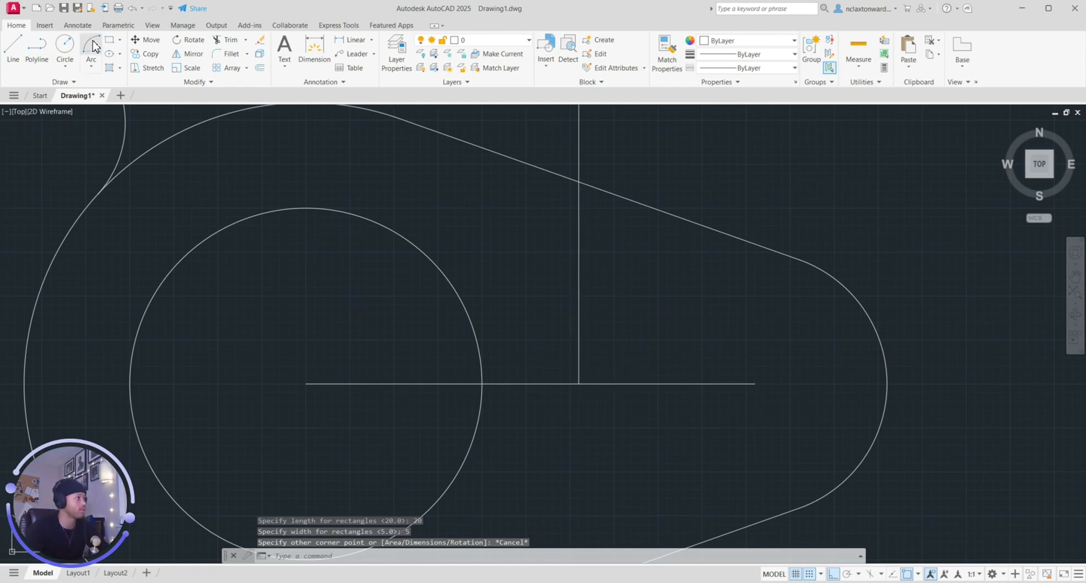
Step: Draw a rectangle 20 long and 5 wide above the center line, starting where the vertical construction line meets it
{"action": "left_click", "coordinate": [109, 40]}
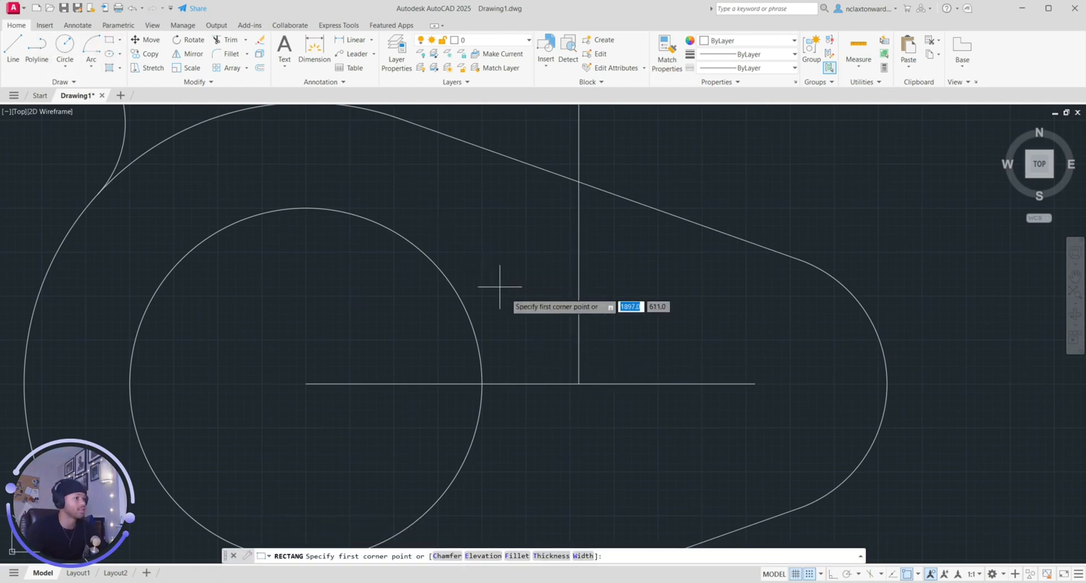
{"action": "left_click", "coordinate": [578, 384]}
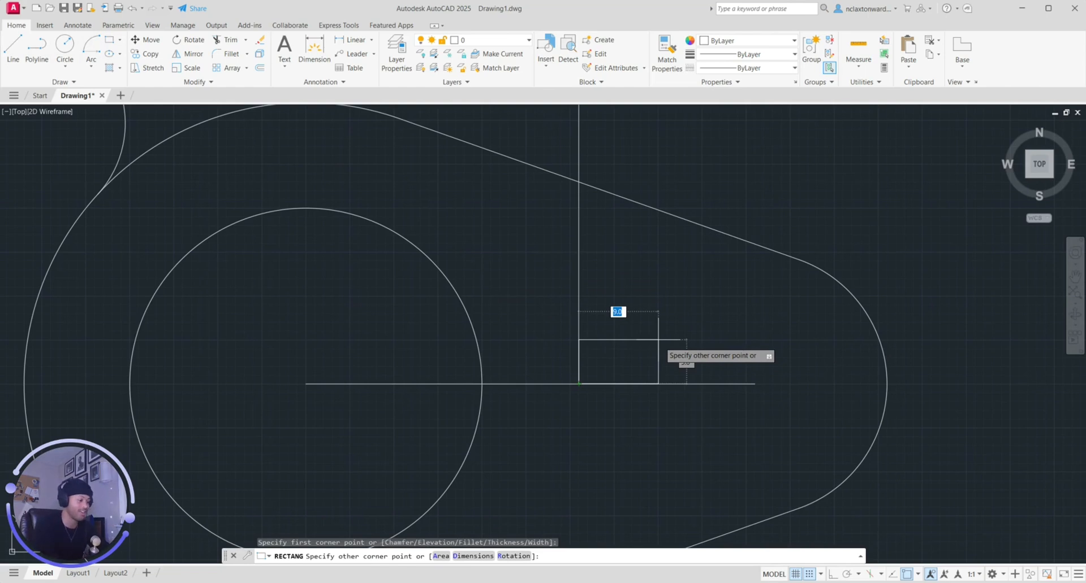
{"action": "key", "text": "Return"}
{"action": "type", "text": "20"}
{"action": "key", "text": "Return"}
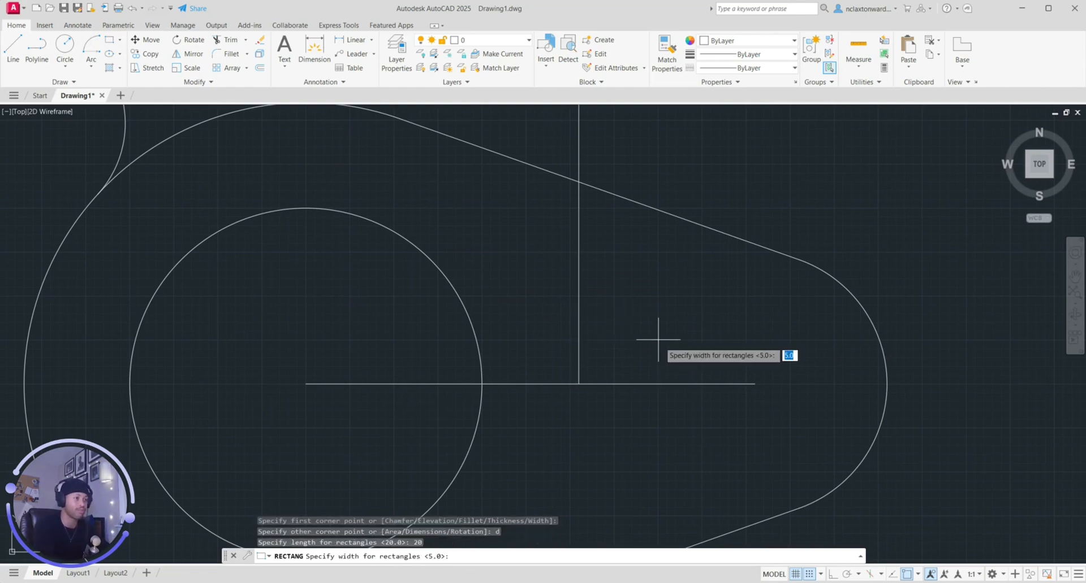
{"action": "type", "text": "5"}
{"action": "key", "text": "Return"}
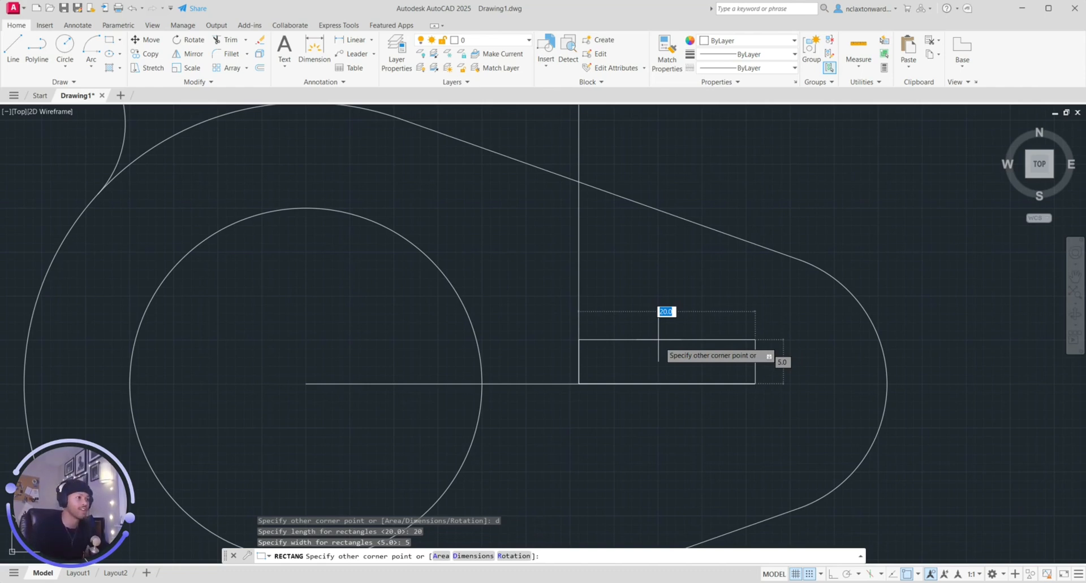
{"action": "left_click", "coordinate": [657, 342]}
Step: Mirror the 20 by 5 rectangle below the horizontal center line, keeping the source object
{"action": "left_click", "coordinate": [757, 365]}
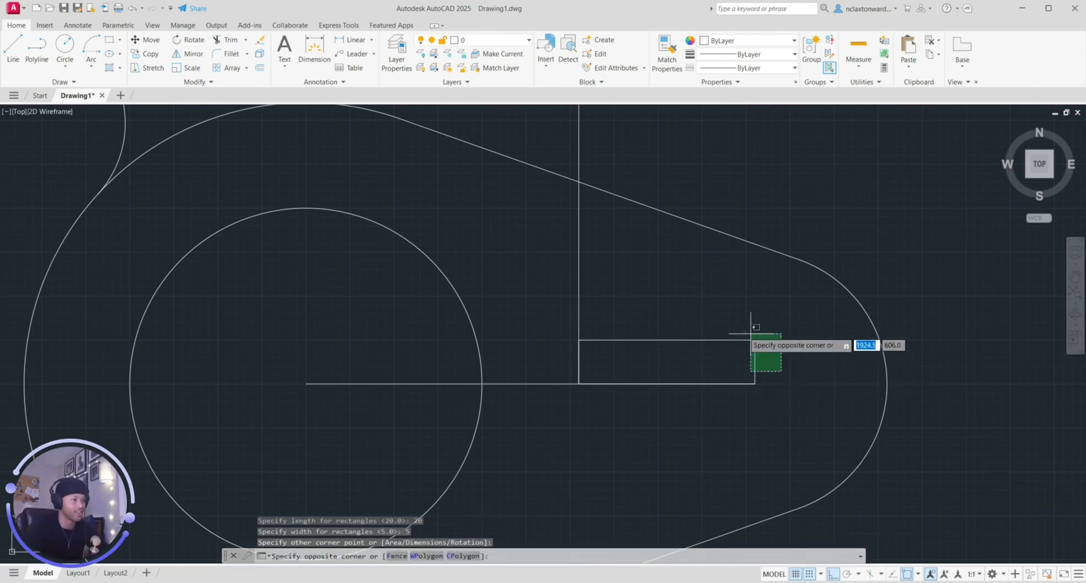
{"action": "left_click", "coordinate": [708, 310]}
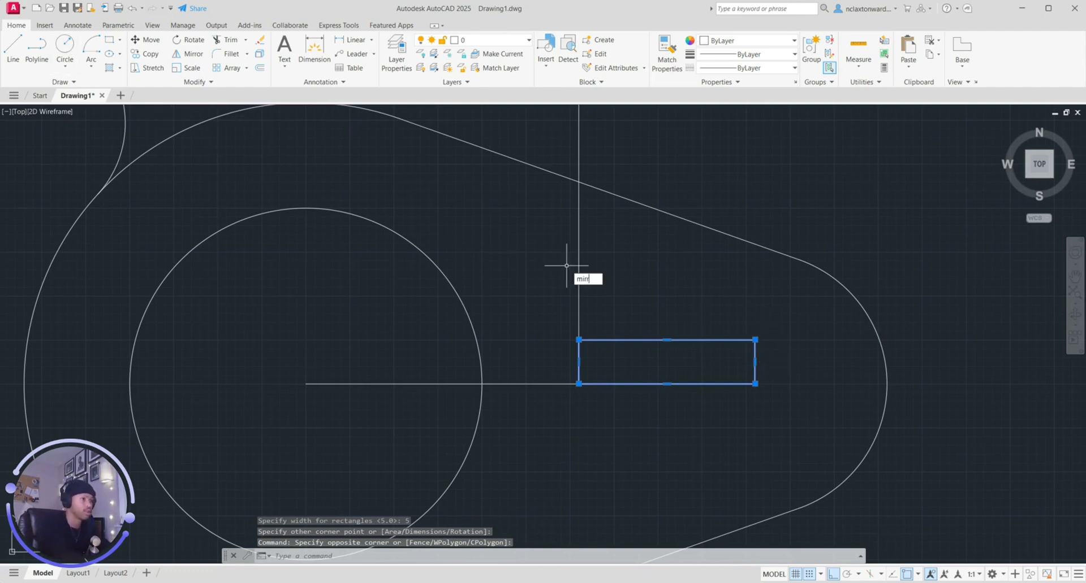
{"action": "type", "text": "r"}
{"action": "key", "text": "Return"}
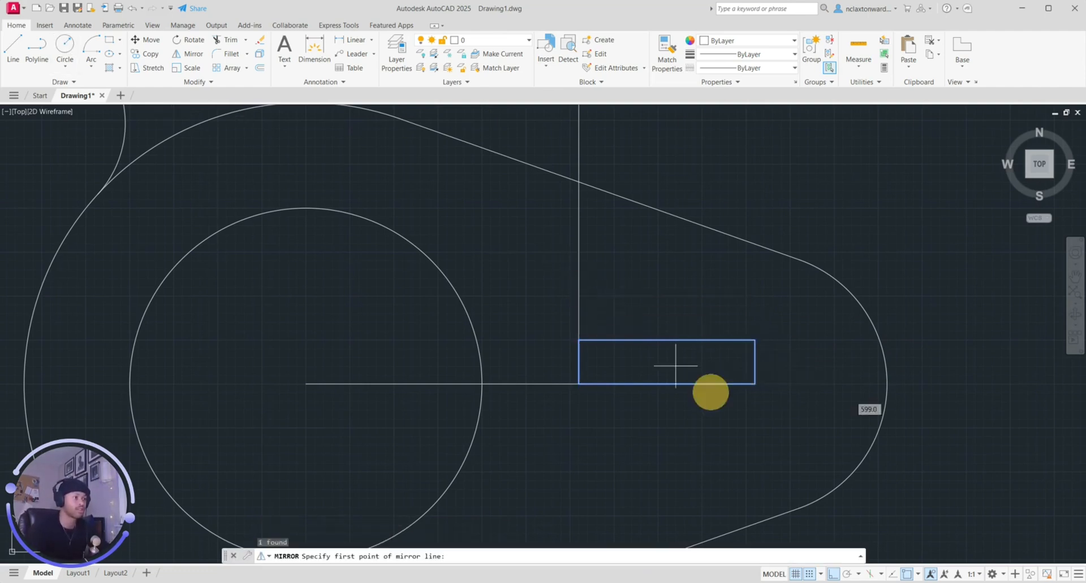
{"action": "left_click", "coordinate": [755, 384]}
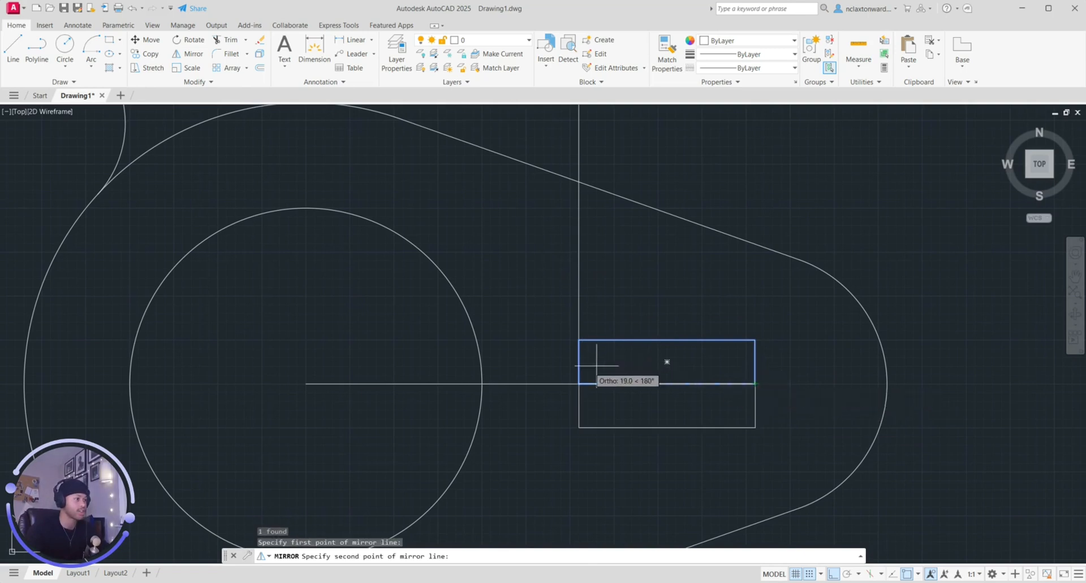
{"action": "left_click", "coordinate": [579, 384]}
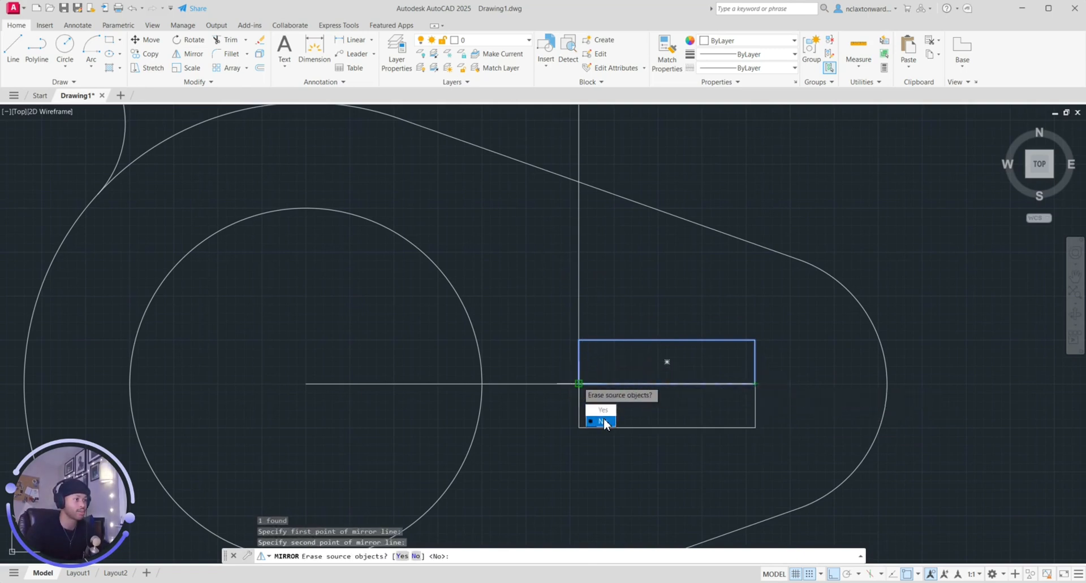
{"action": "left_click", "coordinate": [603, 422]}
Step: Trim away the overlapping horizontal lines through the middle of the two stacked rectangles, leaving one open slot
{"action": "left_click", "coordinate": [688, 399]}
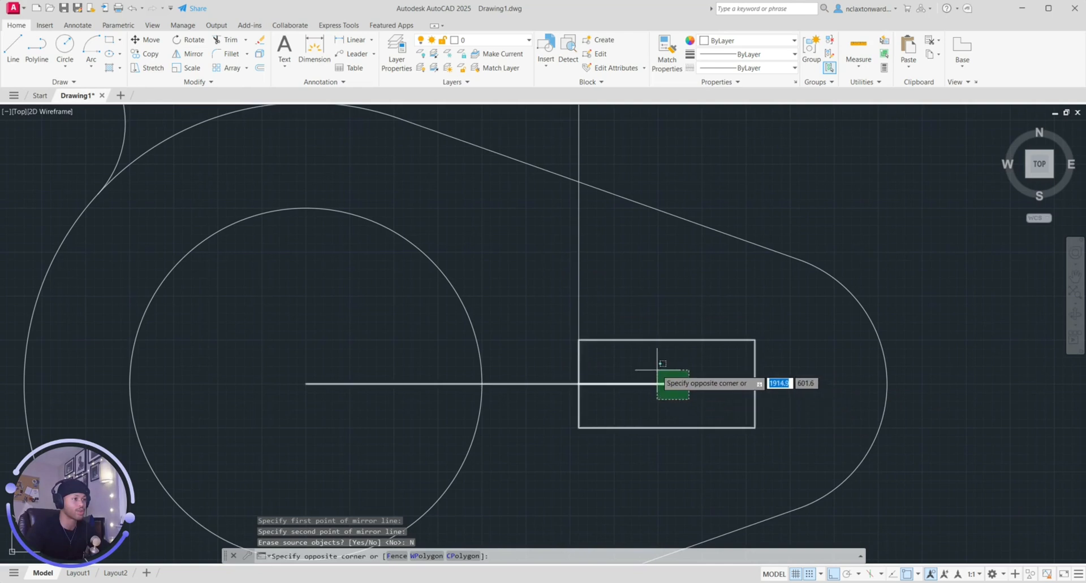
{"action": "key", "text": "Escape"}
{"action": "left_click", "coordinate": [224, 43]}
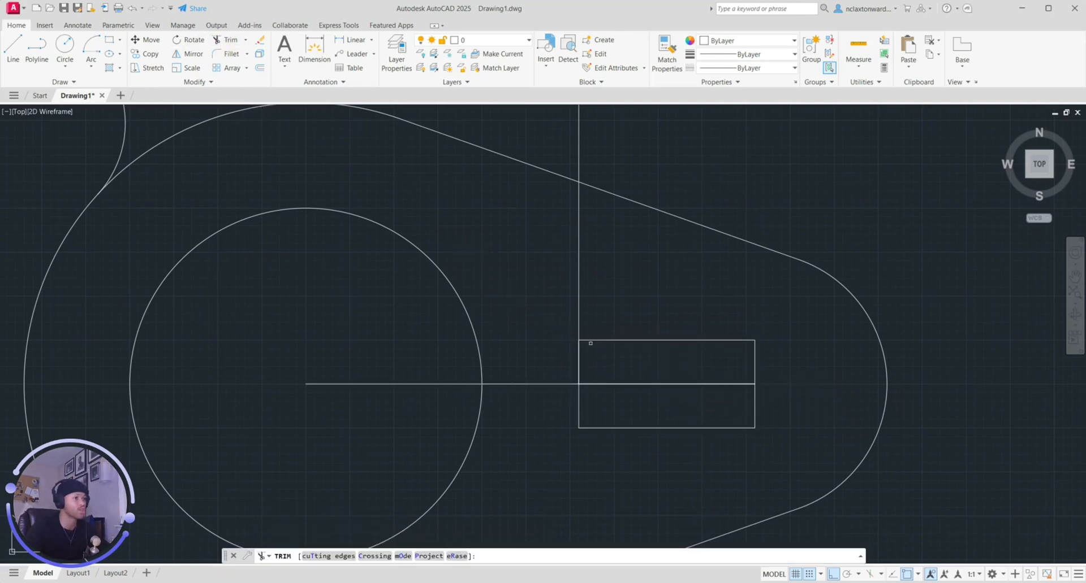
{"action": "left_click_drag", "start_coordinate": [650, 369], "coordinate": [655, 395]}
{"action": "key", "text": "Escape"}
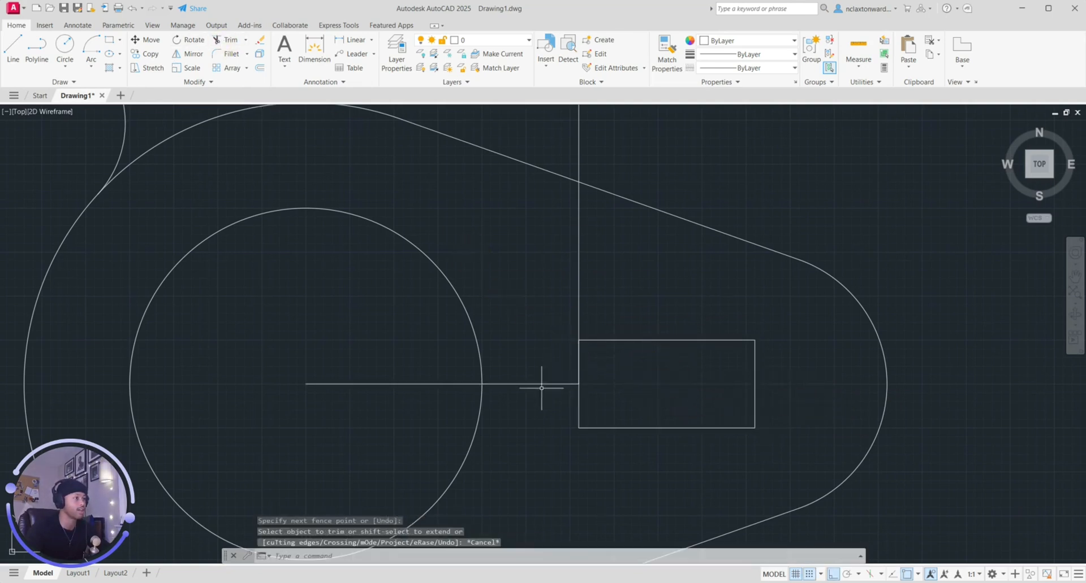
Step: Trim away the vertical construction line inside the nose and the remaining horizontal line between the R20 circle's center and the slot
{"action": "left_click", "coordinate": [225, 43]}
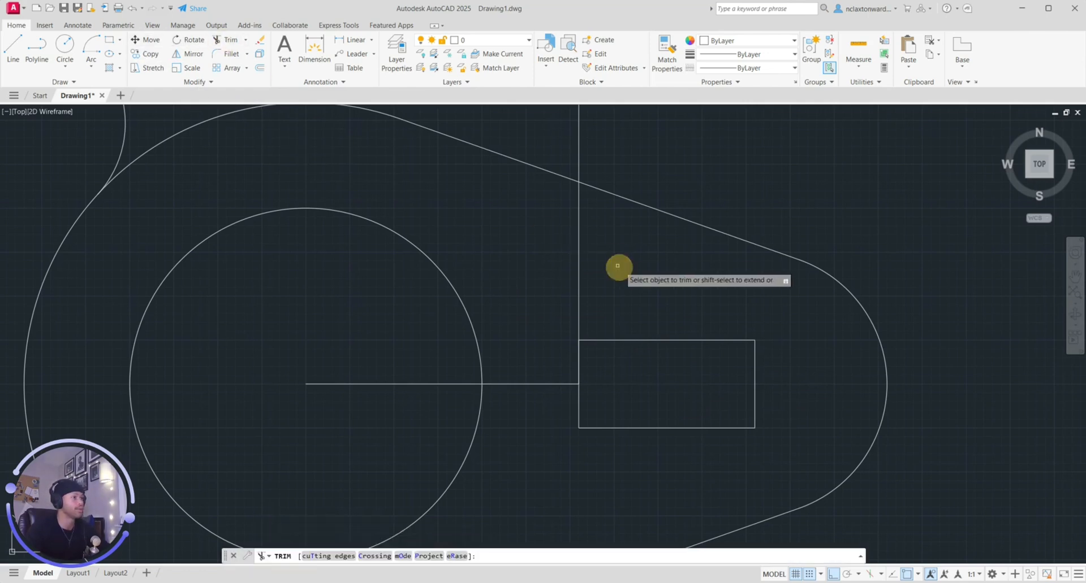
{"action": "mouse_move", "coordinate": [618, 272]}
{"action": "left_mouse_down"}
{"action": "mouse_move", "coordinate": [528, 237]}
{"action": "mouse_move", "coordinate": [534, 410]}
{"action": "left_mouse_up"}
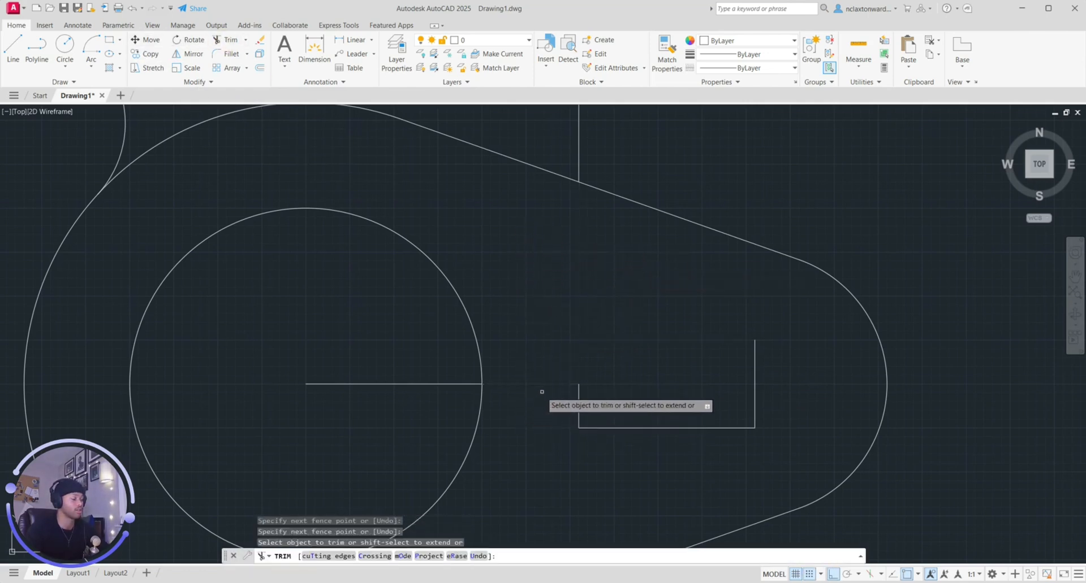
{"action": "key", "text": "ctrl+z"}
{"action": "mouse_move", "coordinate": [616, 299]}
{"action": "left_mouse_down"}
{"action": "mouse_move", "coordinate": [625, 295]}
{"action": "mouse_move", "coordinate": [554, 273]}
{"action": "mouse_move", "coordinate": [531, 403]}
{"action": "left_mouse_up"}
{"action": "left_click_drag", "start_coordinate": [428, 348], "coordinate": [412, 388]}
{"action": "key", "text": "Escape"}
{"action": "scroll", "coordinate": [516, 359], "scroll_direction": "down", "scroll_amount": 6}
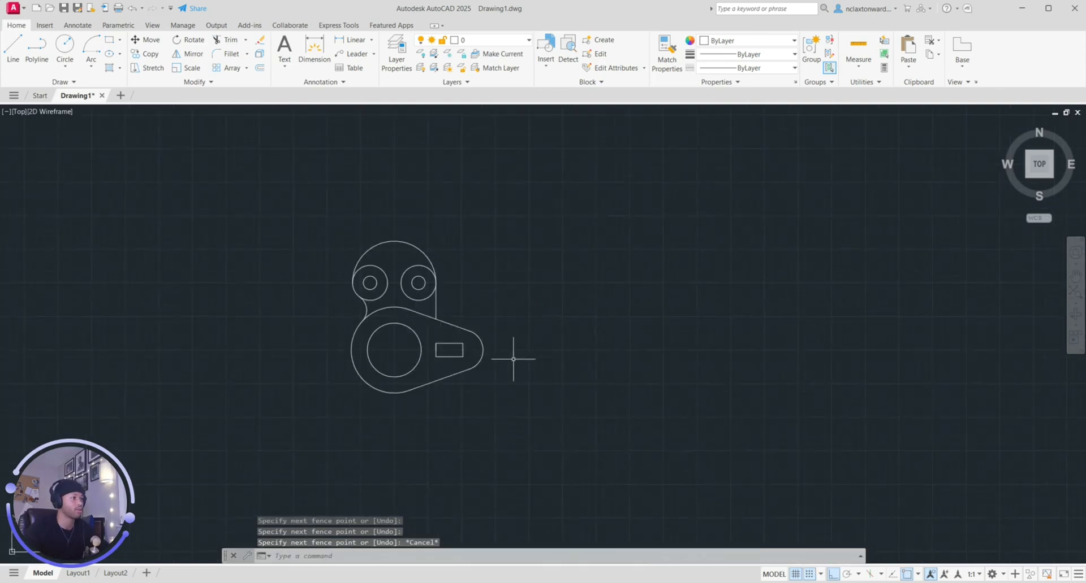
{"action": "scroll", "coordinate": [431, 322], "scroll_direction": "up", "scroll_amount": 3}
{"action": "scroll", "coordinate": [525, 294], "scroll_direction": "down", "scroll_amount": 3}
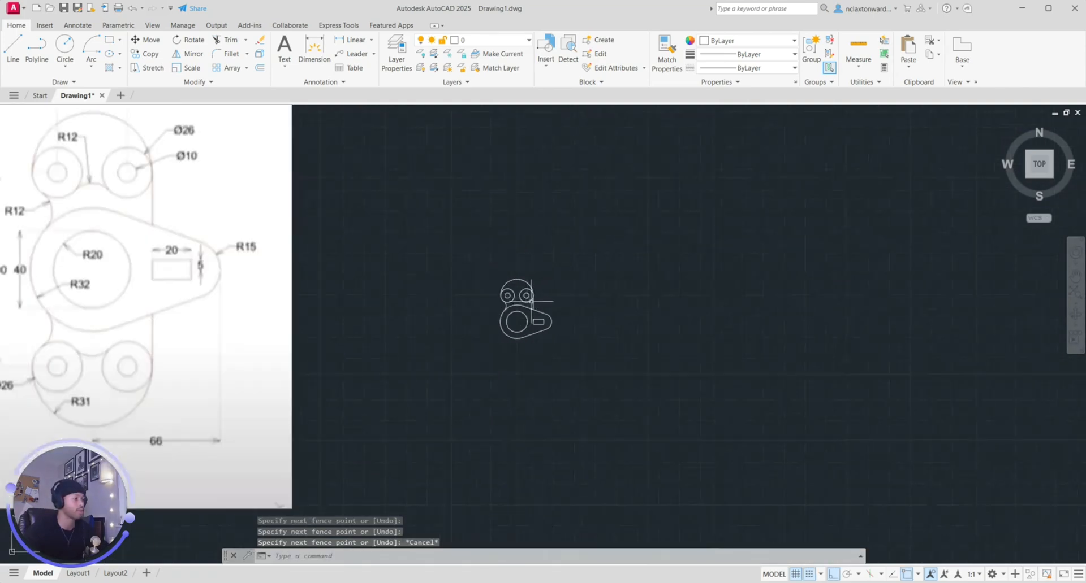
Step: Mirror the upper lobe with its circles, side line and fillet arc across the horizontal center line, keeping the source objects
{"action": "middle_click_drag", "start_coordinate": [295, 274], "coordinate": [420, 292]}
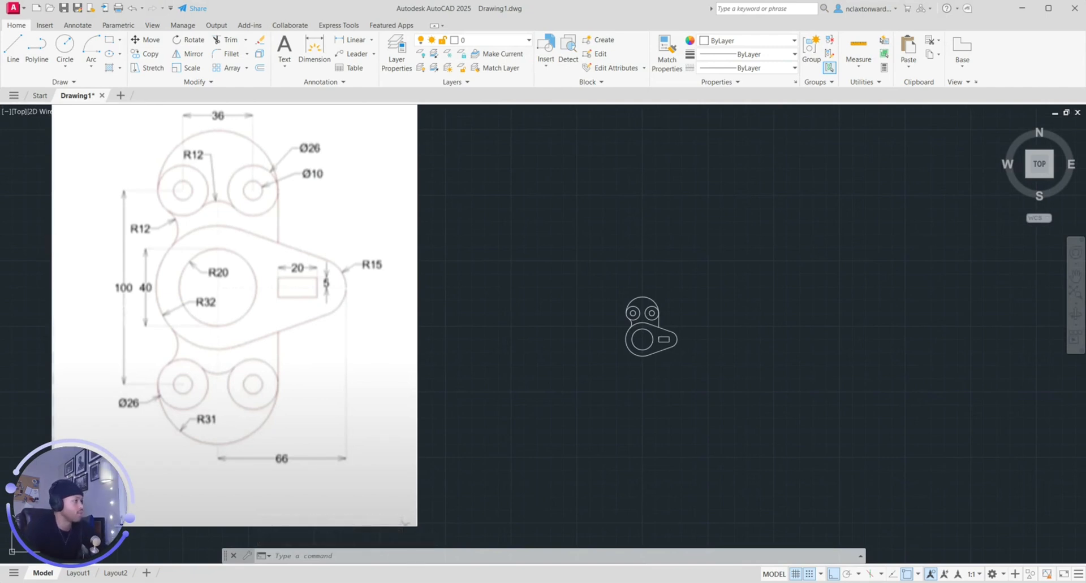
{"action": "scroll", "coordinate": [599, 339], "scroll_direction": "up", "scroll_amount": 5}
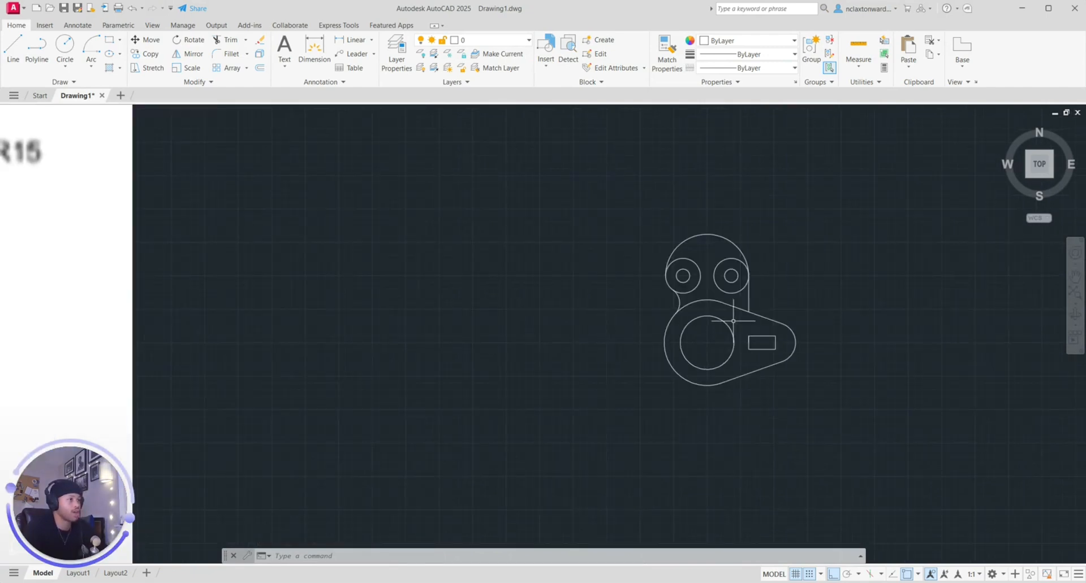
{"action": "left_click", "coordinate": [749, 357]}
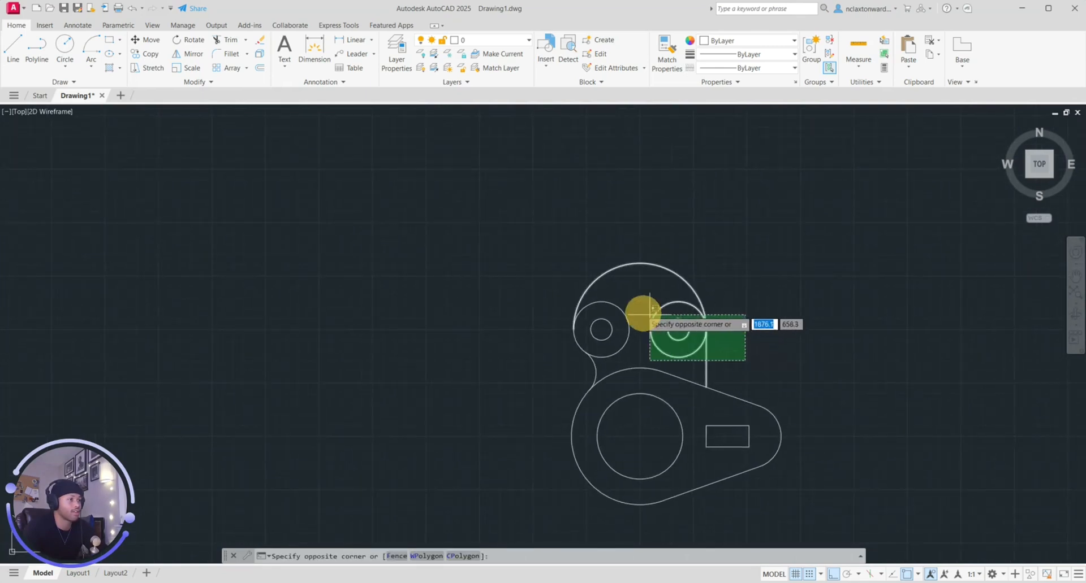
{"action": "left_click", "coordinate": [508, 260]}
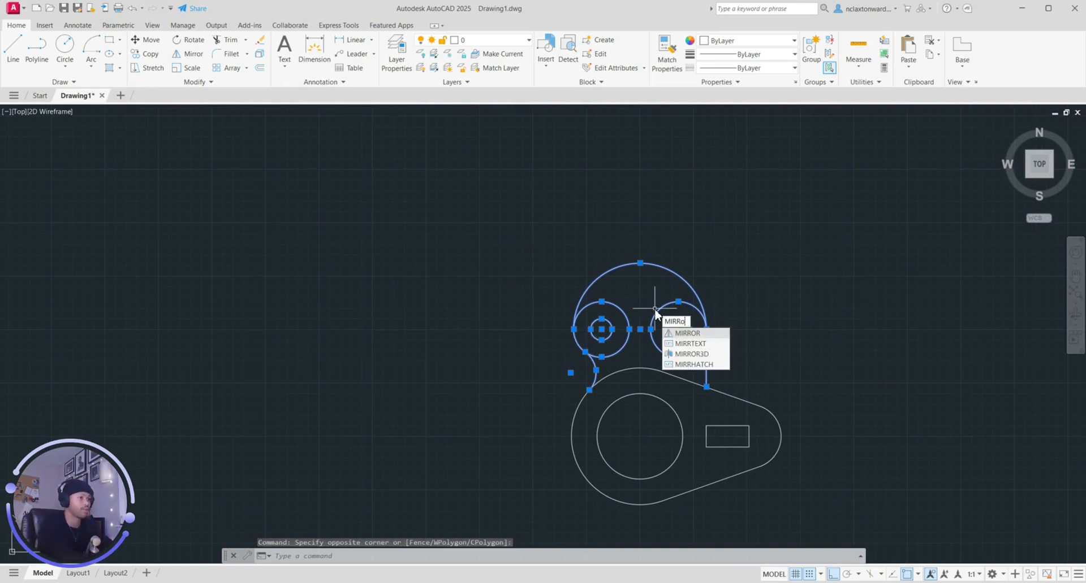
{"action": "left_click", "coordinate": [685, 333]}
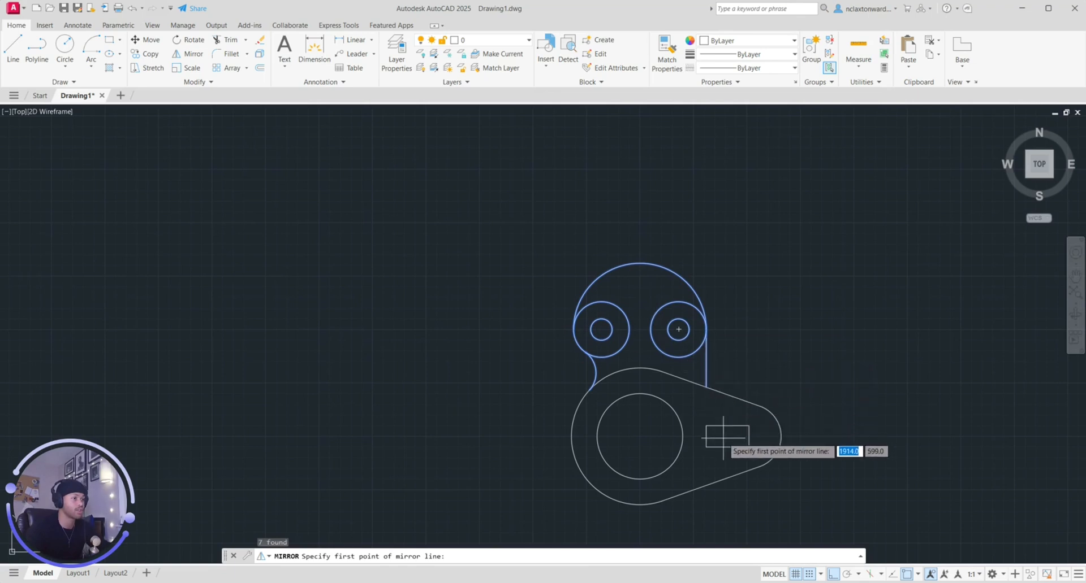
{"action": "scroll", "coordinate": [706, 436], "scroll_direction": "up", "scroll_amount": 8}
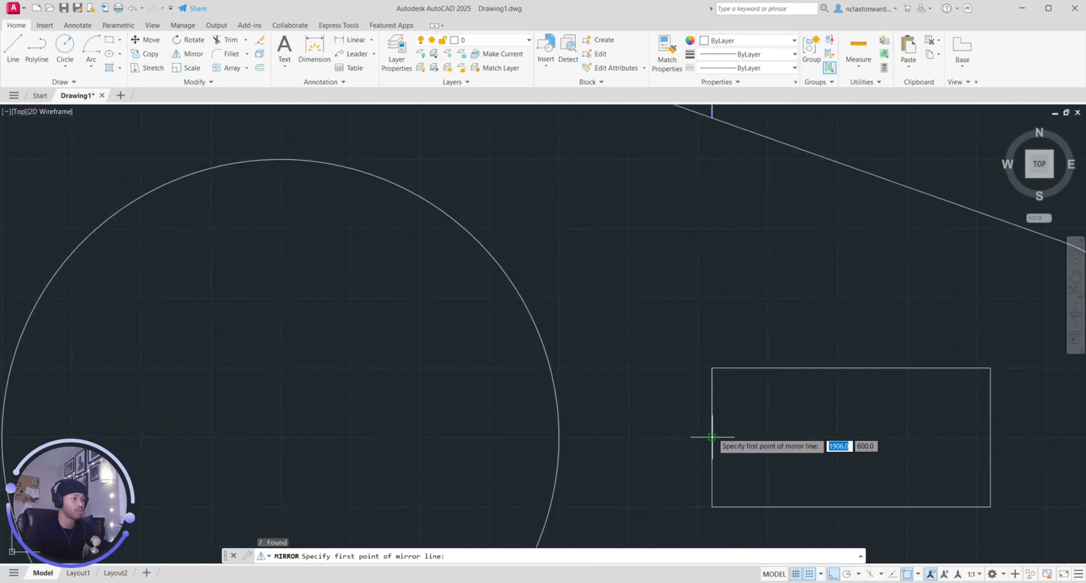
{"action": "left_click", "coordinate": [281, 437]}
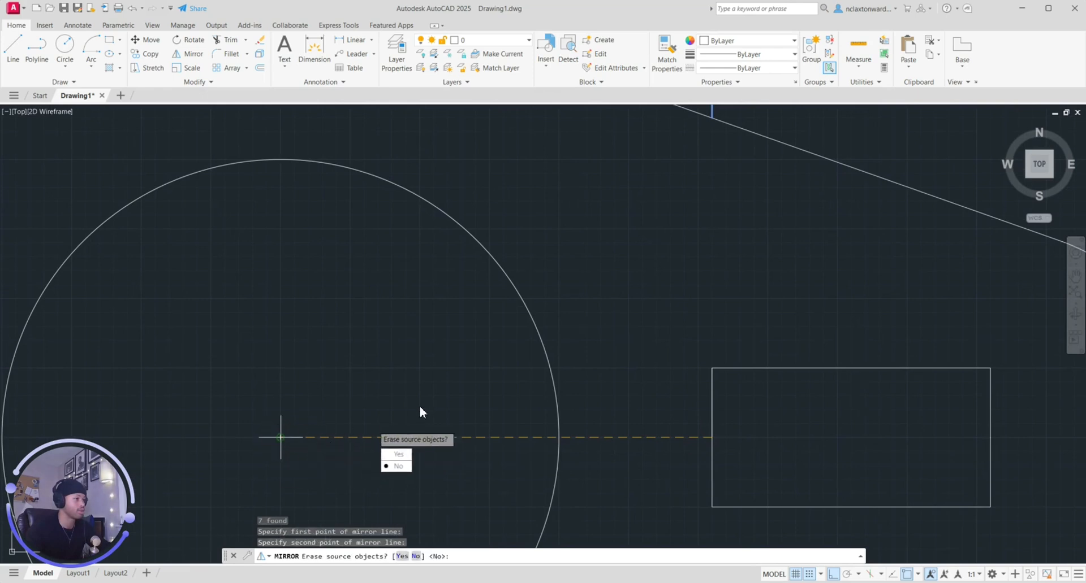
{"action": "left_click", "coordinate": [470, 429]}
{"action": "scroll", "coordinate": [413, 389], "scroll_direction": "down", "scroll_amount": 10}
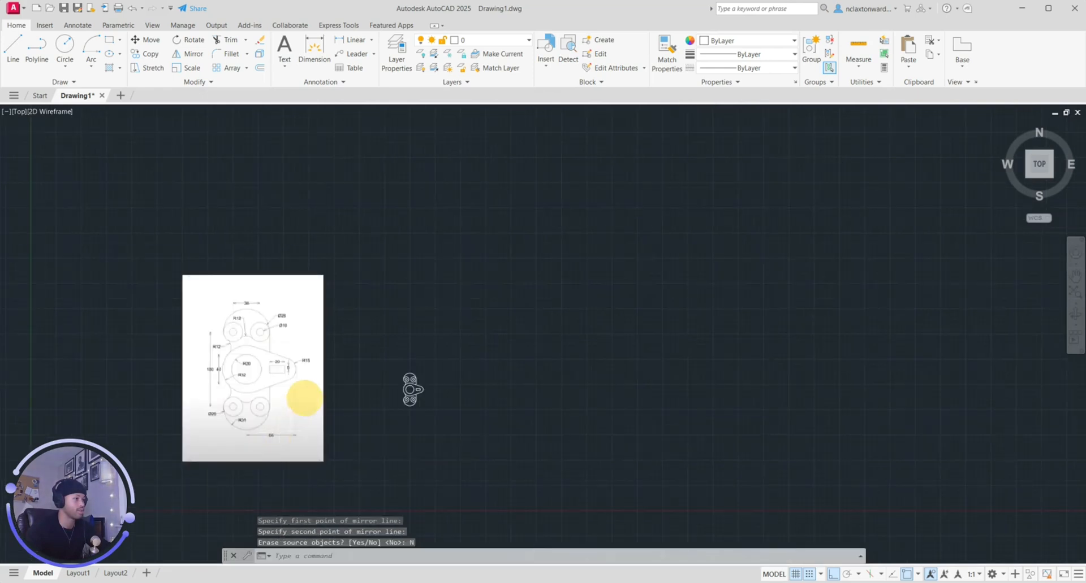
{"action": "scroll", "coordinate": [334, 396], "scroll_direction": "up", "scroll_amount": 10}
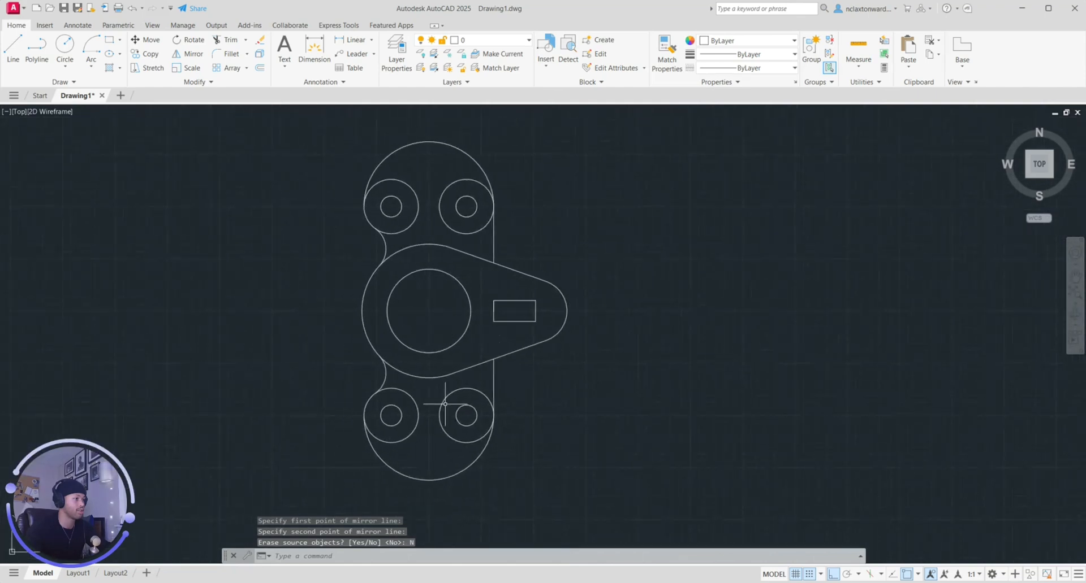
Step: Undo the mirroring of the upper lobe
{"action": "key", "text": "ctrl+z"}
{"action": "key", "text": "ctrl+z"}
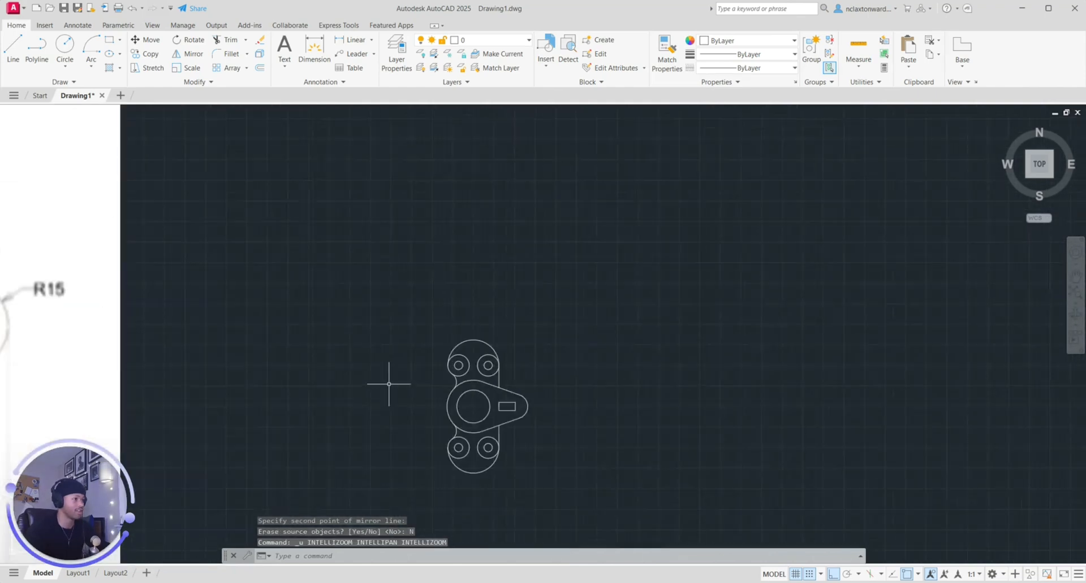
{"action": "key", "text": "ctrl+z"}
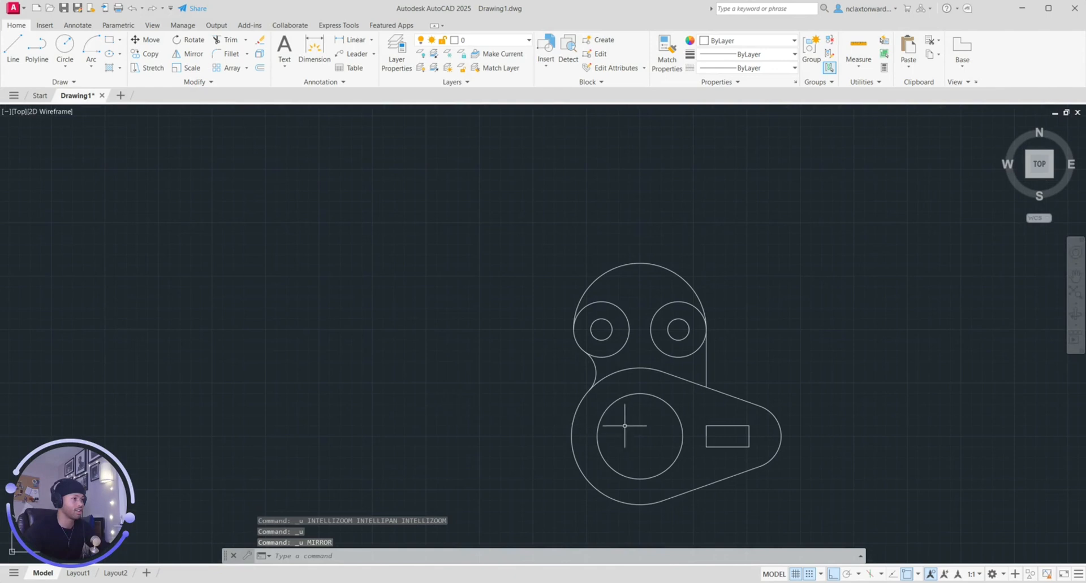
Step: Mirror the seven upper lobe objects about the horizontal axis from the slot's edge midpoint through the large circle, keeping the originals
{"action": "left_click", "coordinate": [740, 359]}
{"action": "left_click", "coordinate": [502, 227]}
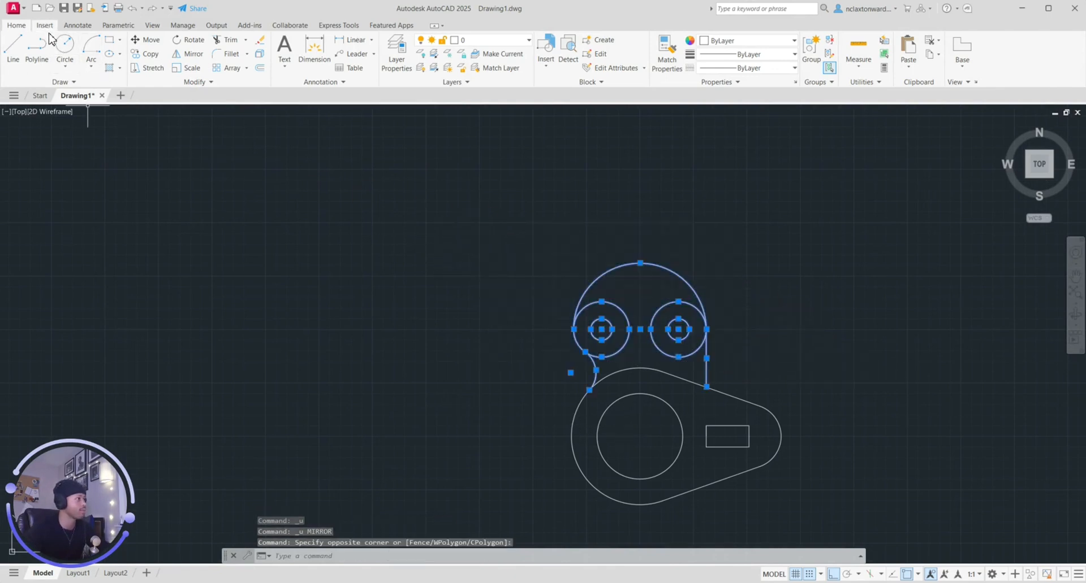
{"action": "type", "text": "mirr"}
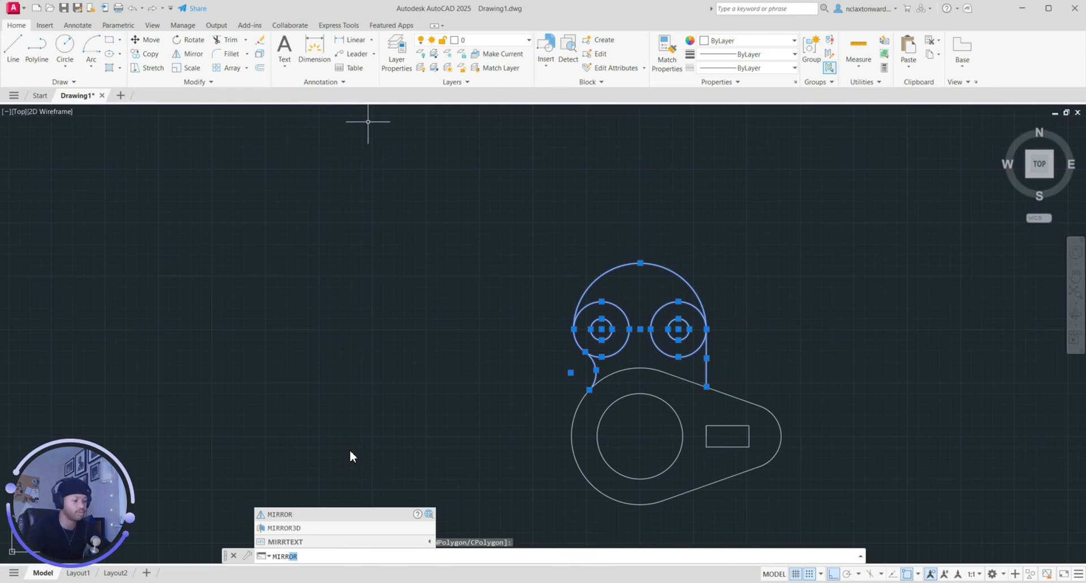
{"action": "key", "text": "Return"}
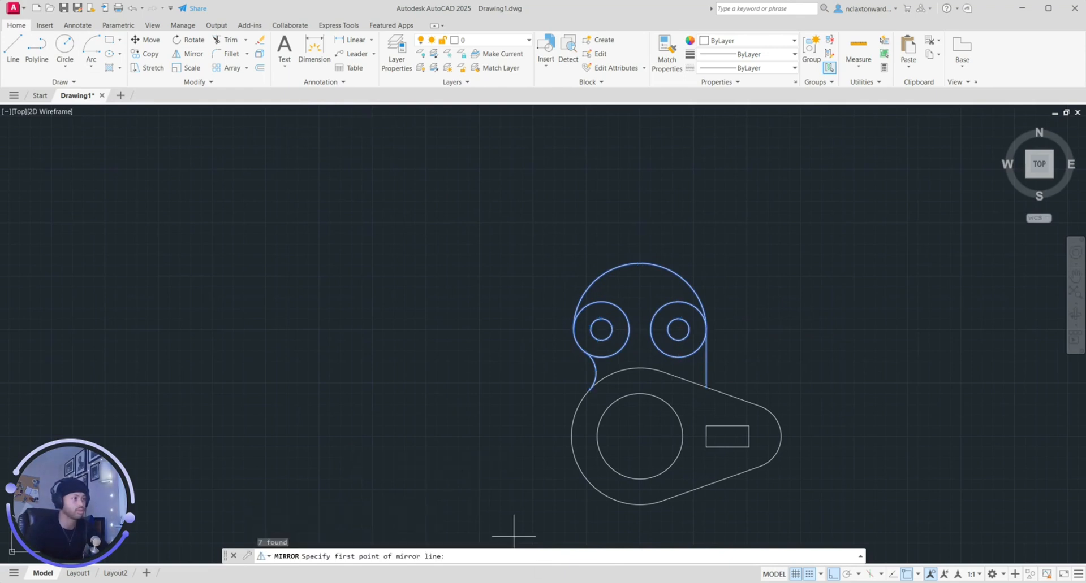
{"action": "left_click", "coordinate": [705, 436]}
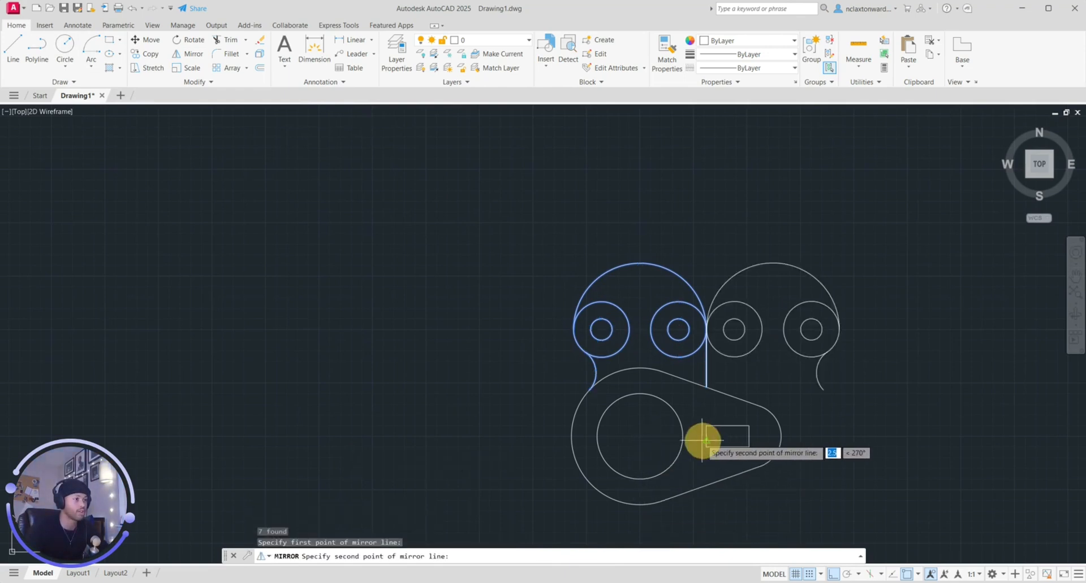
{"action": "left_click", "coordinate": [571, 436]}
{"action": "left_click", "coordinate": [599, 478]}
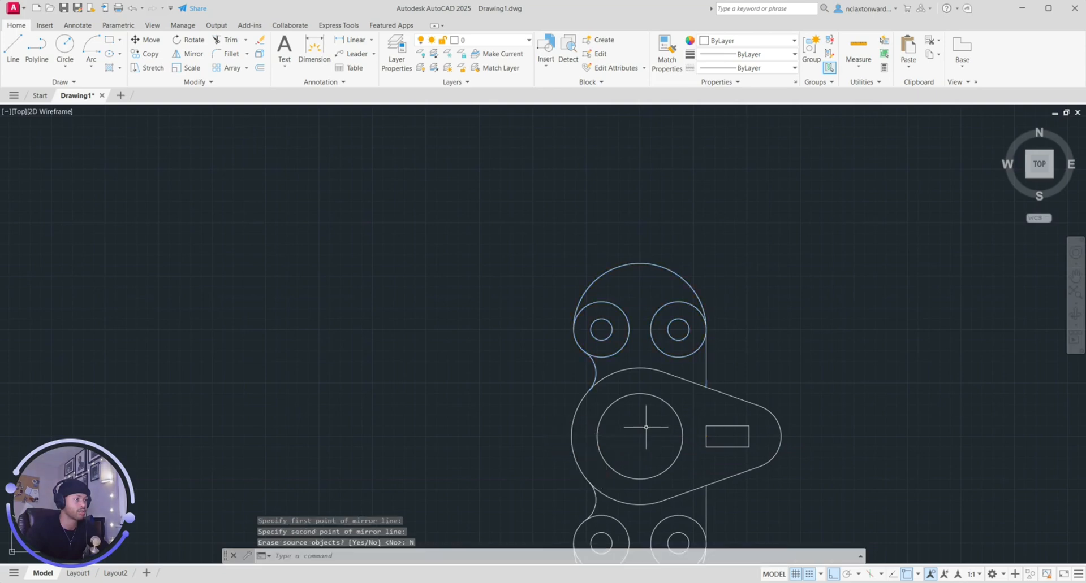
Step: Dimension the horizontal distance between the centers of the two upper holes, placing the dimension above the lobe
{"action": "scroll", "coordinate": [646, 427], "scroll_direction": "down", "scroll_amount": 4}
{"action": "scroll", "coordinate": [687, 435], "scroll_direction": "up", "scroll_amount": 2}
{"action": "scroll", "coordinate": [684, 434], "scroll_direction": "down", "scroll_amount": 4}
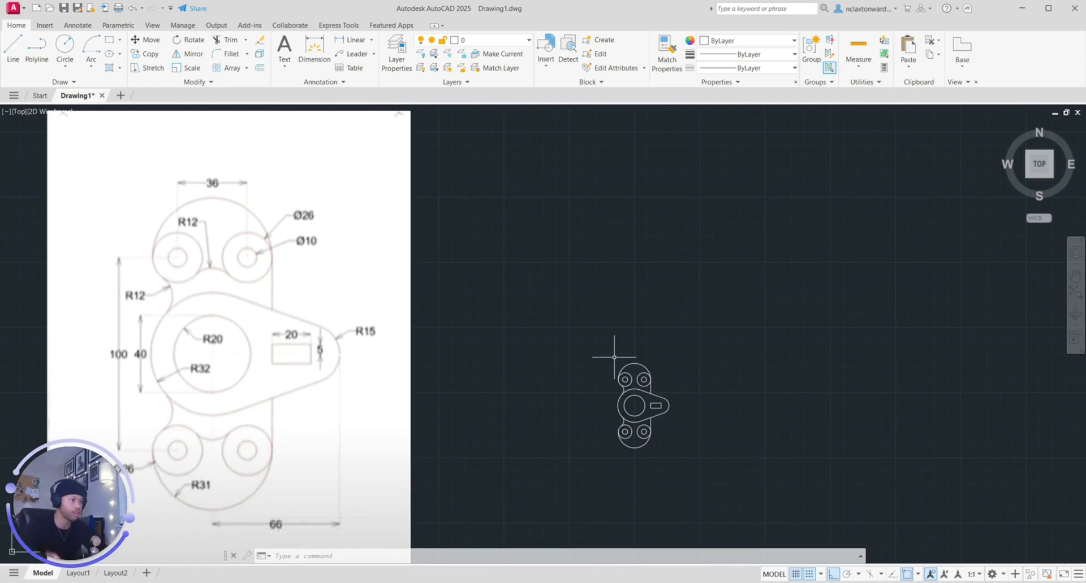
{"action": "scroll", "coordinate": [589, 379], "scroll_direction": "up", "scroll_amount": 2}
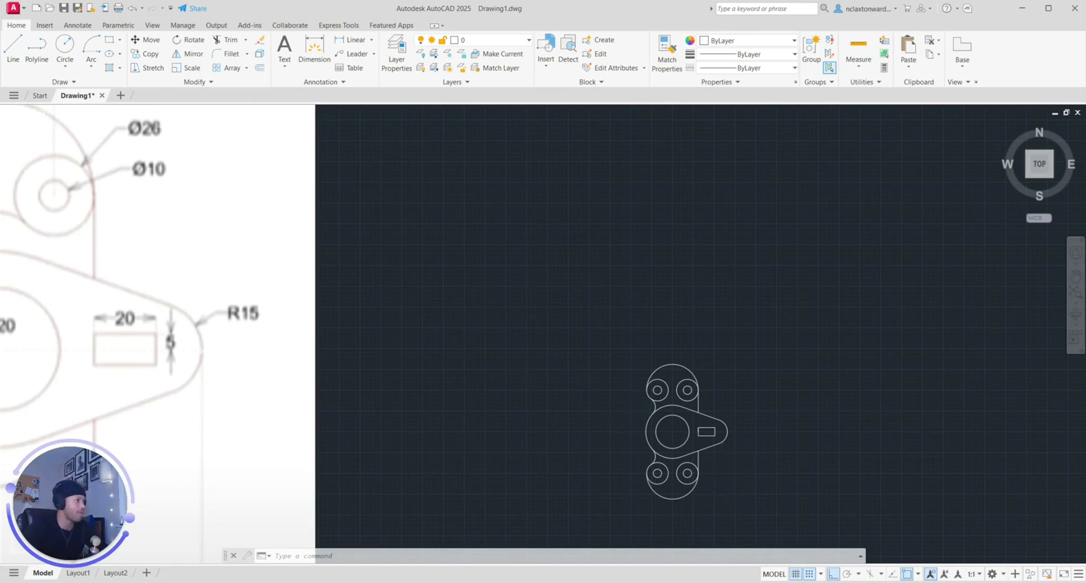
{"action": "scroll", "coordinate": [325, 317], "scroll_direction": "down", "scroll_amount": 4}
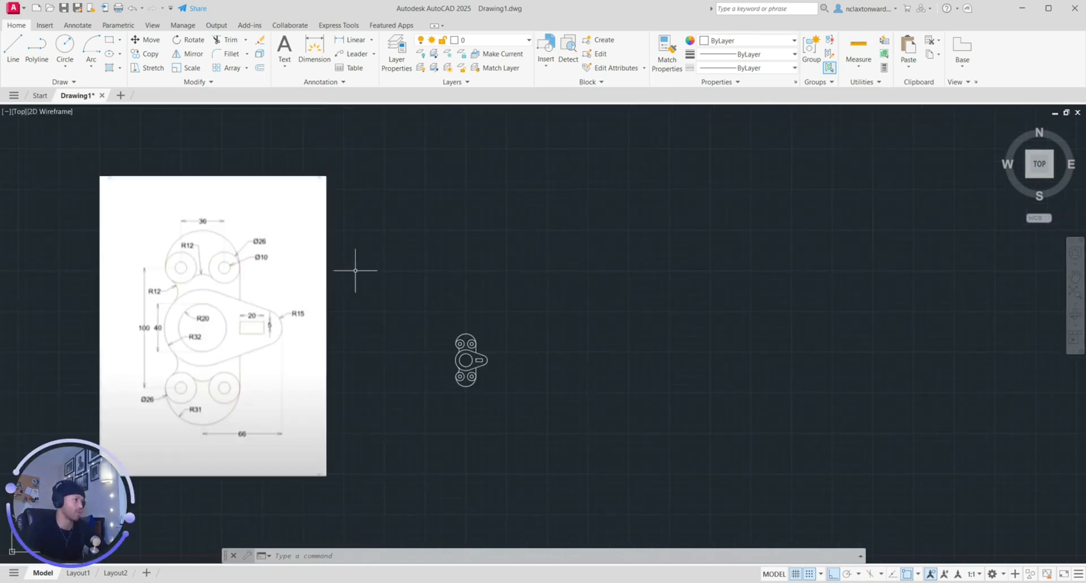
{"action": "left_click", "coordinate": [314, 51]}
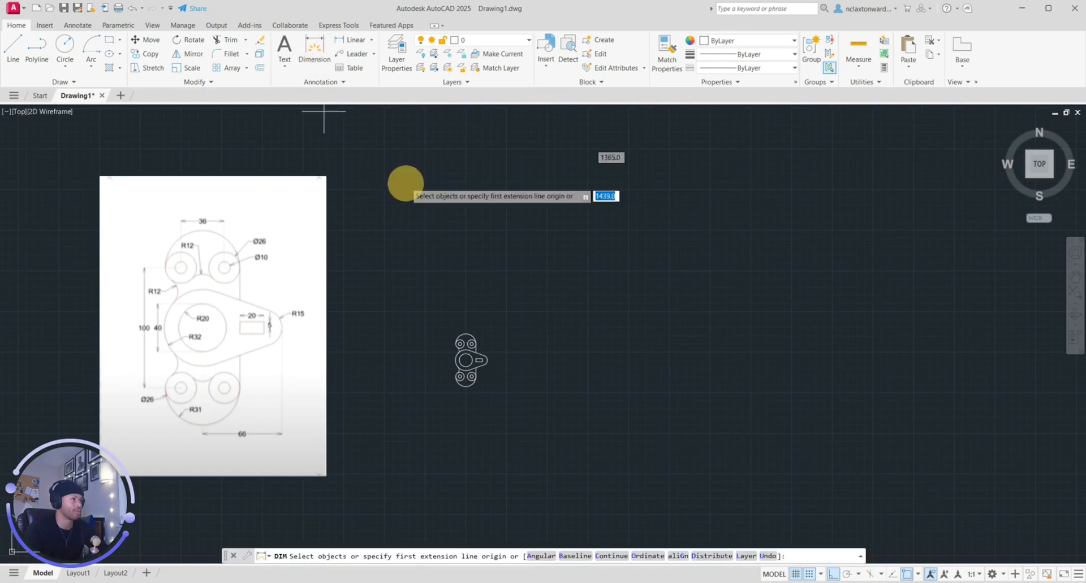
{"action": "scroll", "coordinate": [455, 310], "scroll_direction": "up", "scroll_amount": 3}
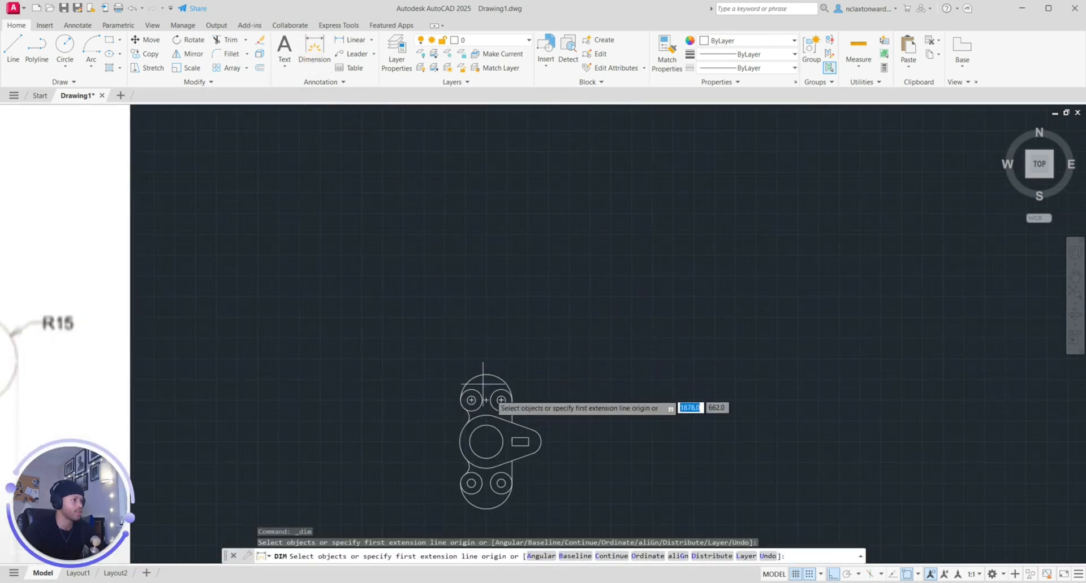
{"action": "scroll", "coordinate": [486, 387], "scroll_direction": "up", "scroll_amount": 4}
{"action": "left_click", "coordinate": [445, 420]}
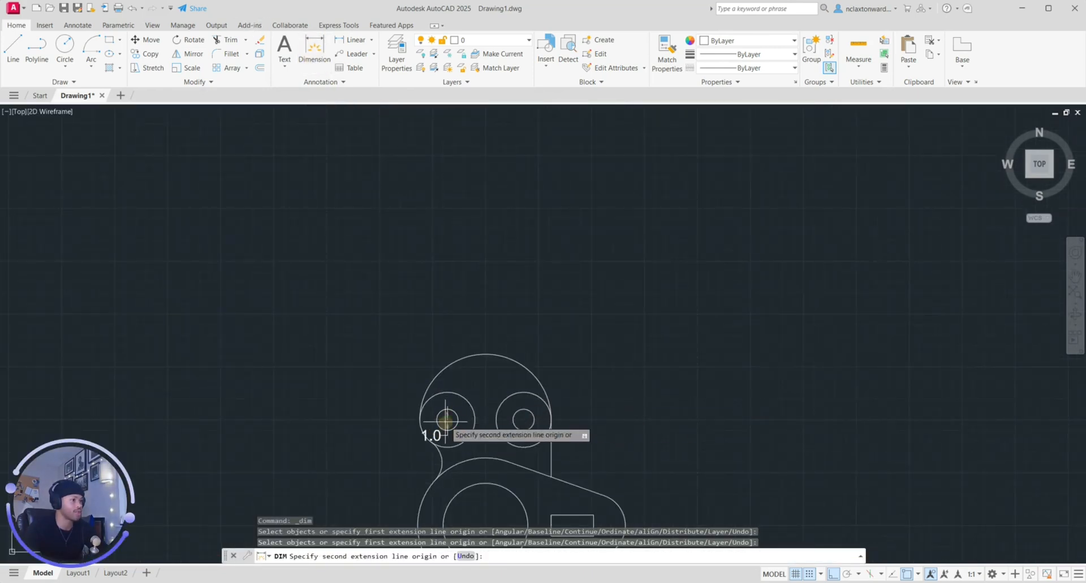
{"action": "left_click", "coordinate": [523, 419]}
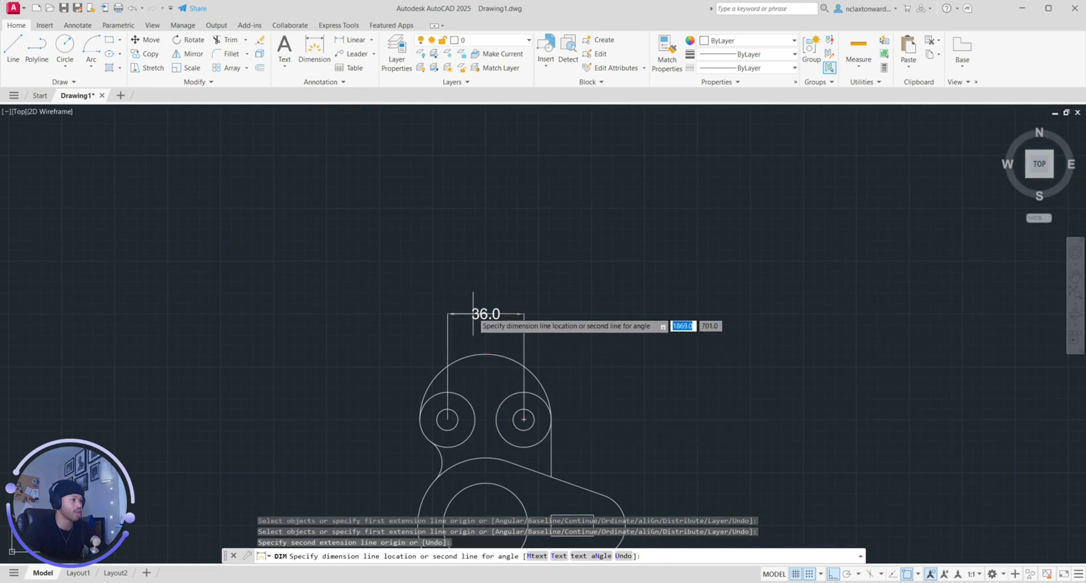
{"action": "left_click", "coordinate": [491, 323]}
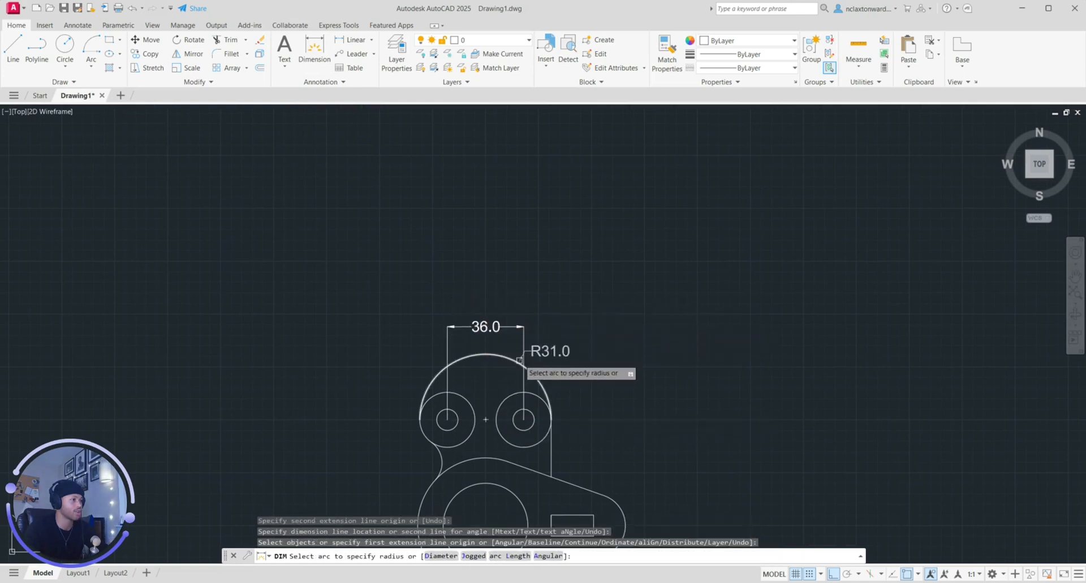
{"action": "scroll", "coordinate": [533, 356], "scroll_direction": "down", "scroll_amount": 5}
{"action": "middle_click_drag", "start_coordinate": [303, 322], "coordinate": [408, 329]}
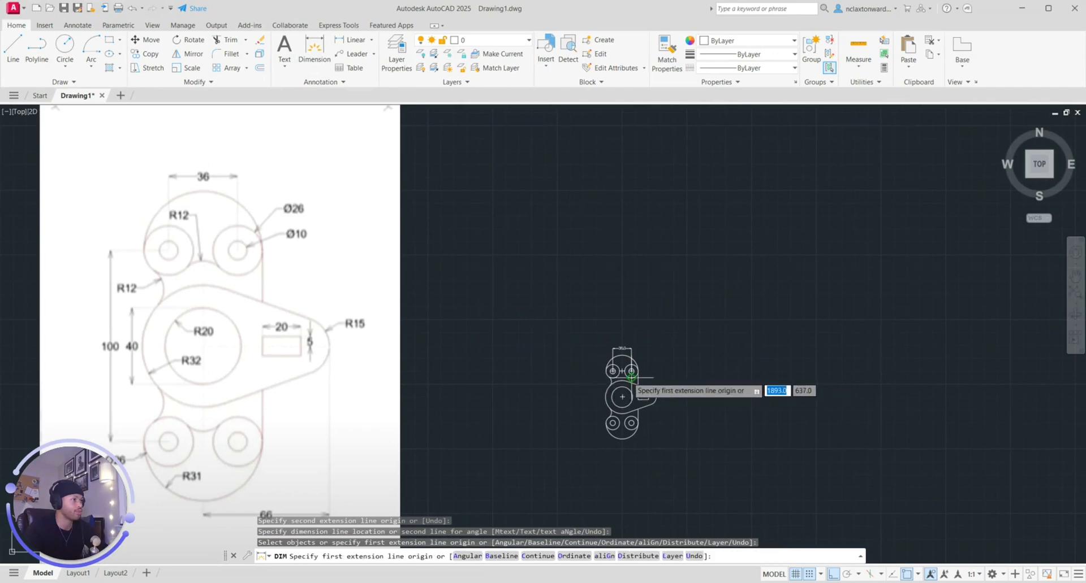
{"action": "scroll", "coordinate": [631, 370], "scroll_direction": "up", "scroll_amount": 3}
{"action": "scroll", "coordinate": [632, 369], "scroll_direction": "up", "scroll_amount": 4}
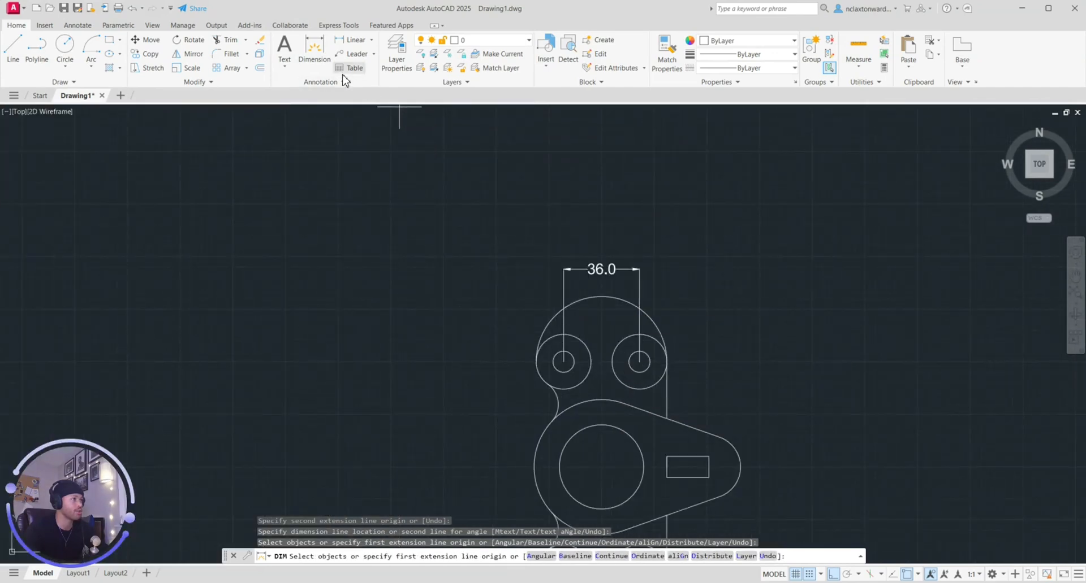
{"action": "left_click", "coordinate": [310, 53]}
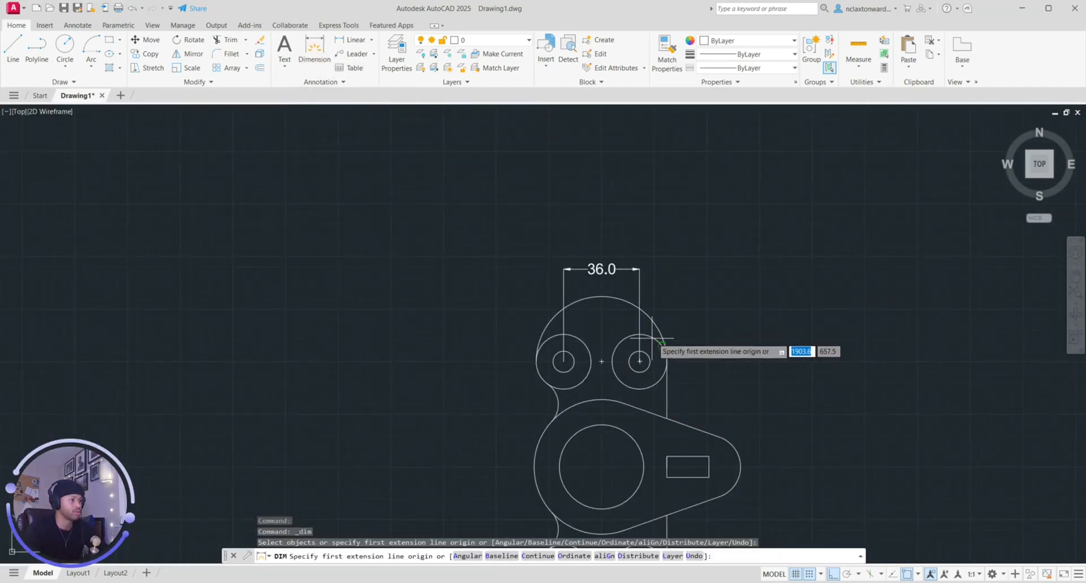
{"action": "key", "text": "Return"}
{"action": "left_click", "coordinate": [655, 340]}
{"action": "key", "text": "Escape"}
{"action": "key", "text": "Return"}
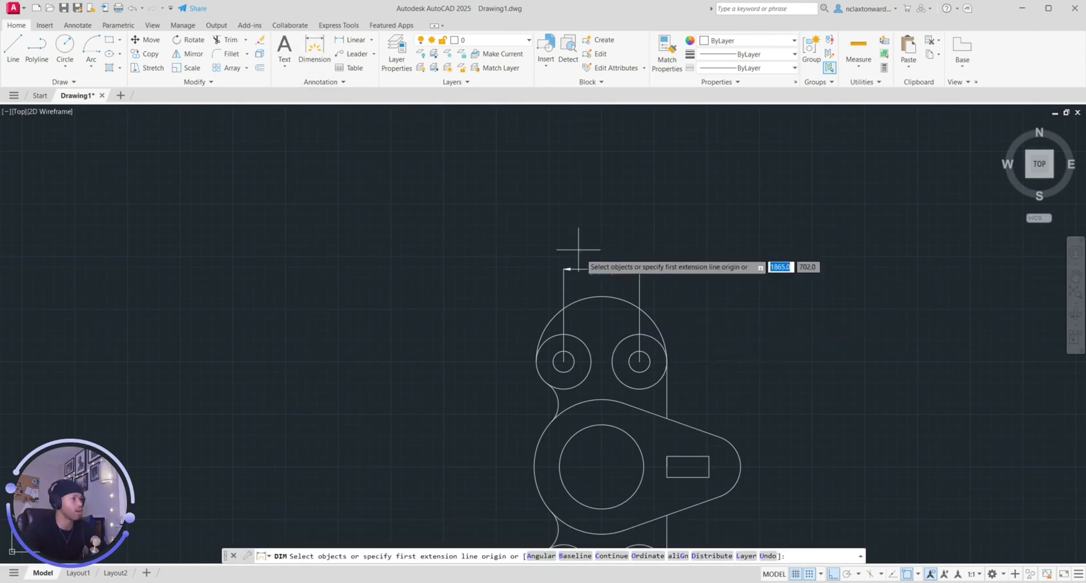
{"action": "type", "text": "d"}
{"action": "key", "text": "Return"}
{"action": "key", "text": "Escape"}
{"action": "left_click", "coordinate": [305, 57]}
{"action": "left_click", "coordinate": [655, 340]}
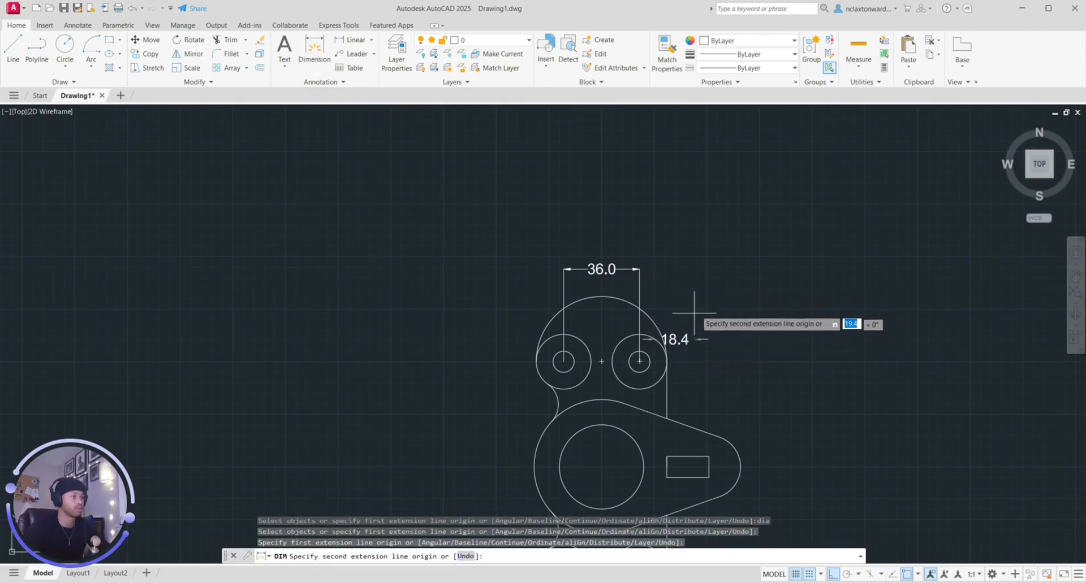
{"action": "key", "text": "Escape"}
{"action": "scroll", "coordinate": [634, 357], "scroll_direction": "up", "scroll_amount": 2}
{"action": "left_click", "coordinate": [666, 362]}
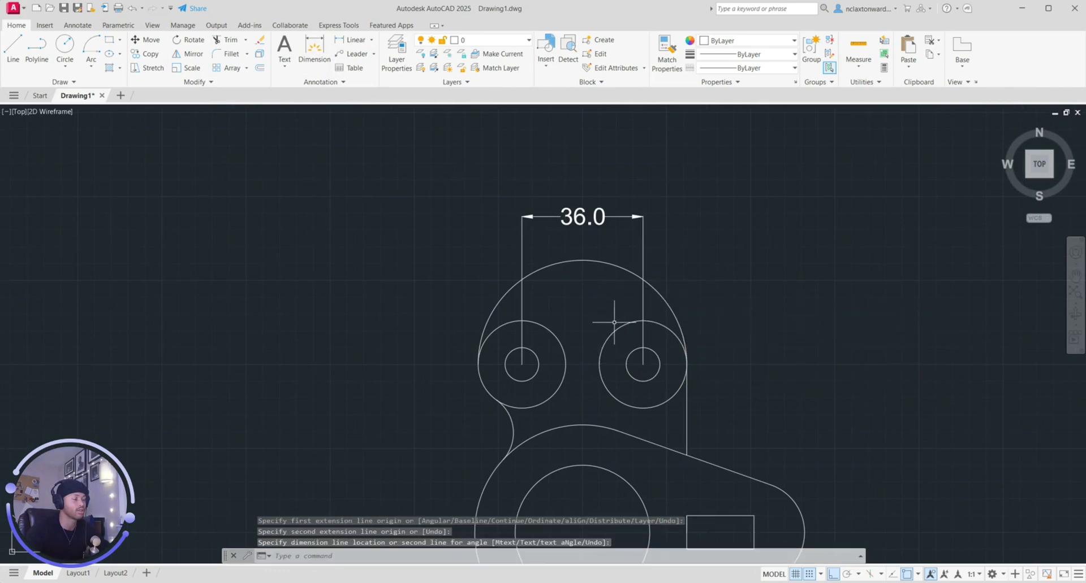
Step: Add a diameter dimension to the outer circle on the slot side of the upper lobe, placing its text outside the outline
{"action": "left_click", "coordinate": [314, 50]}
{"action": "left_click", "coordinate": [672, 331]}
{"action": "left_click", "coordinate": [713, 291]}
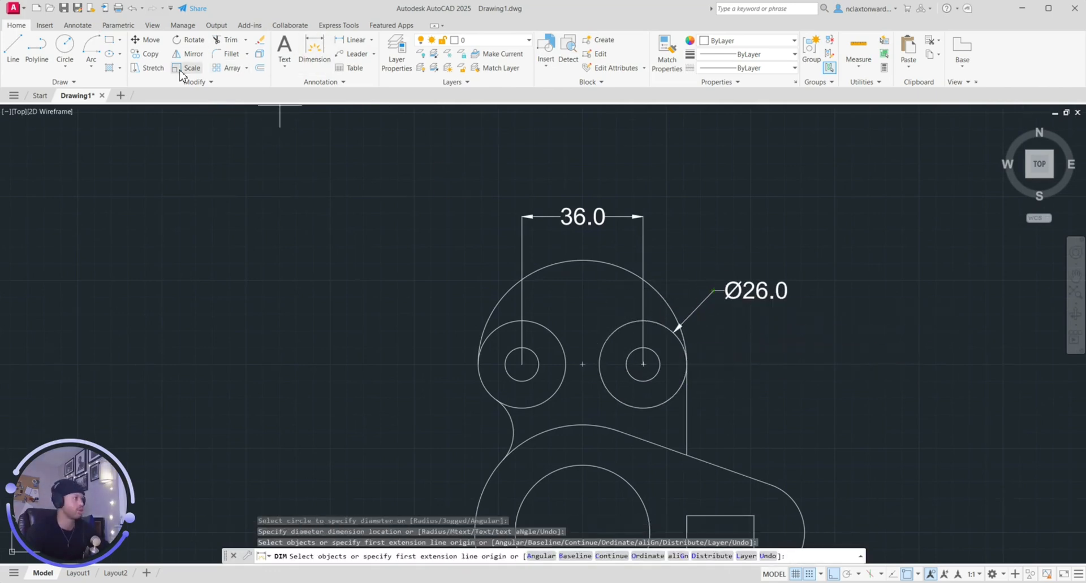
{"action": "left_click", "coordinate": [313, 53]}
{"action": "left_click", "coordinate": [643, 365]}
{"action": "key", "text": "Escape"}
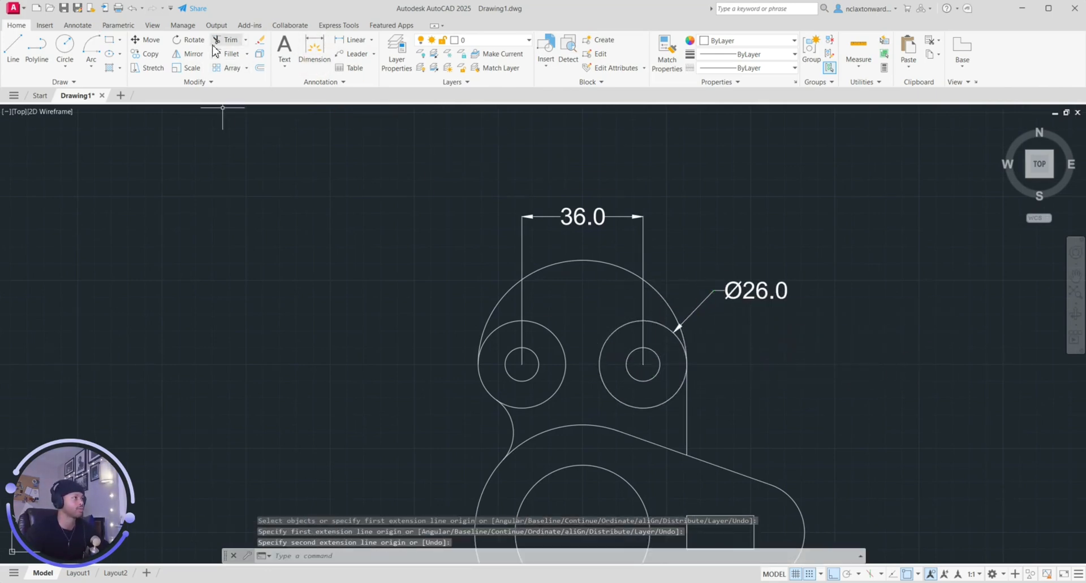
{"action": "left_click", "coordinate": [626, 364]}
{"action": "left_click", "coordinate": [660, 364]}
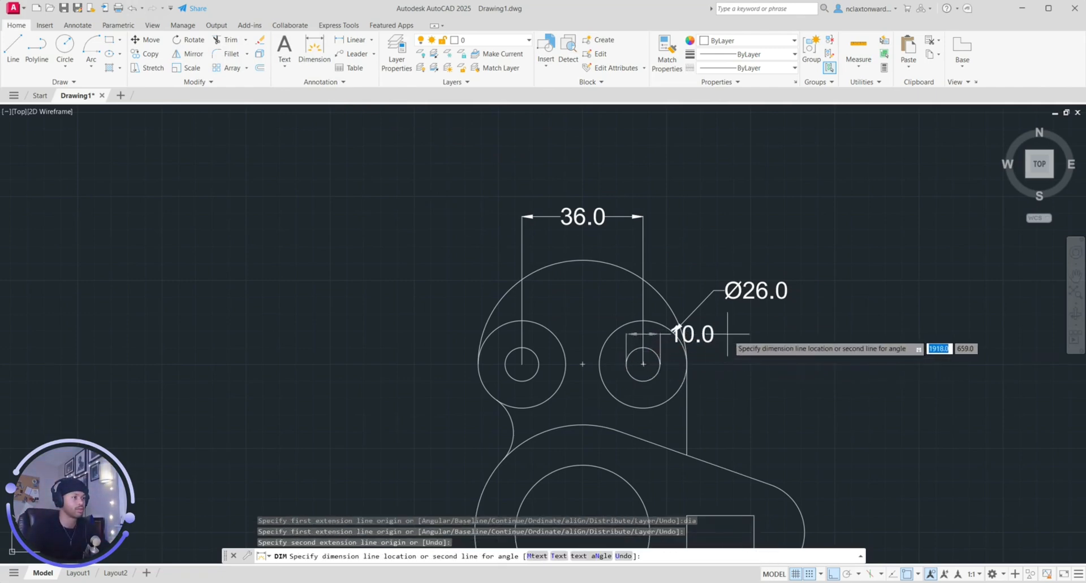
{"action": "left_click", "coordinate": [675, 352]}
{"action": "key", "text": "Escape"}
Step: Add a diameter dimension to the small inner circle on the same side, placing its text below the outer circle's diameter dimension
{"action": "left_click", "coordinate": [313, 64]}
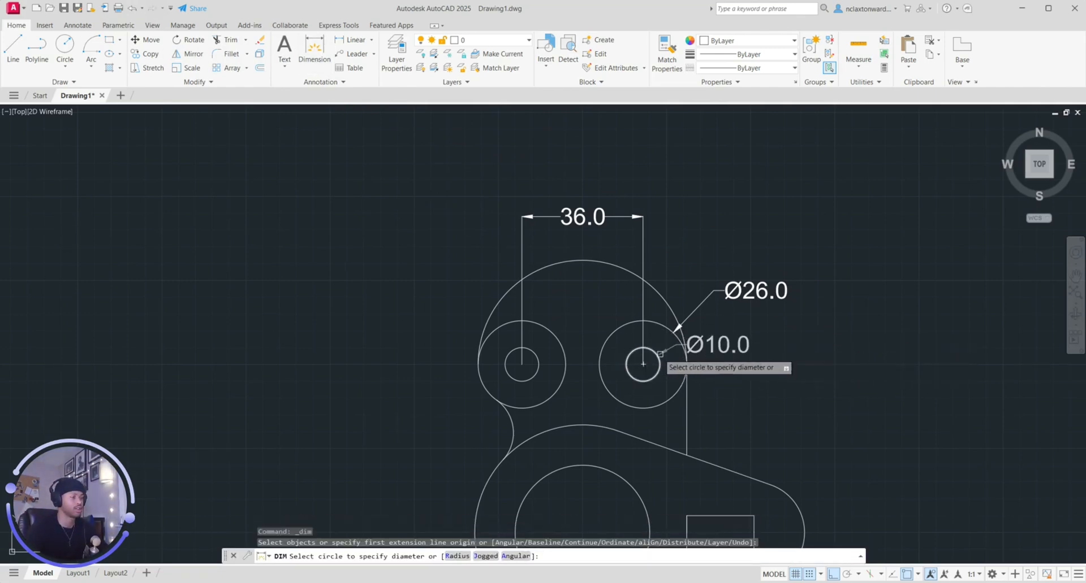
{"action": "left_click", "coordinate": [656, 355]}
{"action": "left_click", "coordinate": [716, 332]}
{"action": "scroll", "coordinate": [240, 419], "scroll_direction": "down", "scroll_amount": 2}
{"action": "middle_click_drag", "start_coordinate": [229, 350], "coordinate": [604, 336]}
{"action": "scroll", "coordinate": [537, 346], "scroll_direction": "down", "scroll_amount": 2}
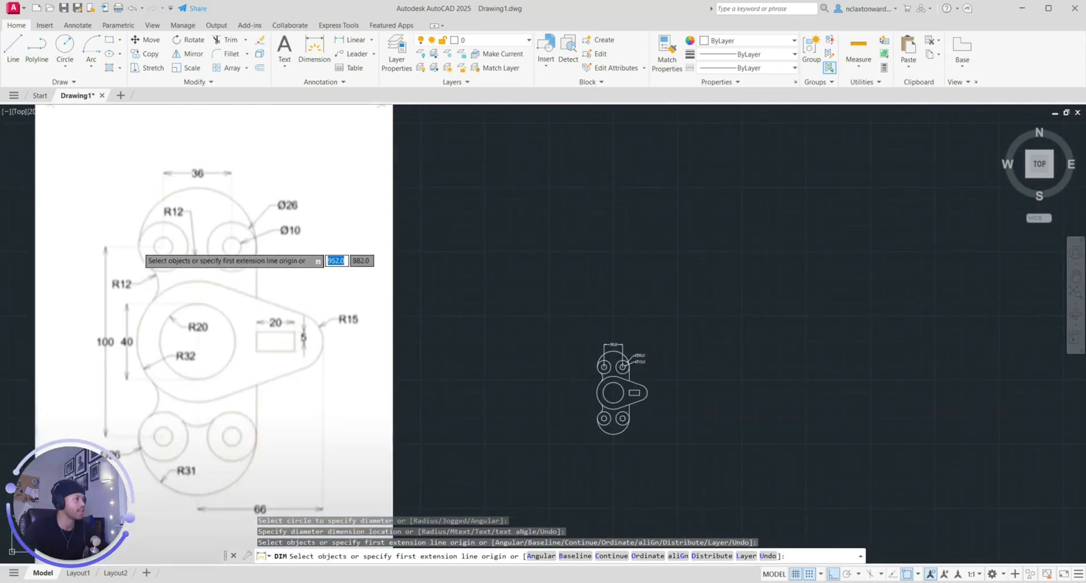
Step: Examine the radius and diameter callouts around the upper lobe in the reference drawing
{"action": "scroll", "coordinate": [142, 247], "scroll_direction": "up", "scroll_amount": 1}
{"action": "scroll", "coordinate": [142, 246], "scroll_direction": "down", "scroll_amount": 1}
{"action": "scroll", "coordinate": [555, 334], "scroll_direction": "up", "scroll_amount": 1}
{"action": "scroll", "coordinate": [560, 390], "scroll_direction": "down", "scroll_amount": 1}
{"action": "middle_click_drag", "start_coordinate": [221, 283], "coordinate": [469, 303]}
{"action": "scroll", "coordinate": [463, 303], "scroll_direction": "up", "scroll_amount": 1}
{"action": "scroll", "coordinate": [489, 300], "scroll_direction": "down", "scroll_amount": 1}
{"action": "scroll", "coordinate": [896, 429], "scroll_direction": "up", "scroll_amount": 8}
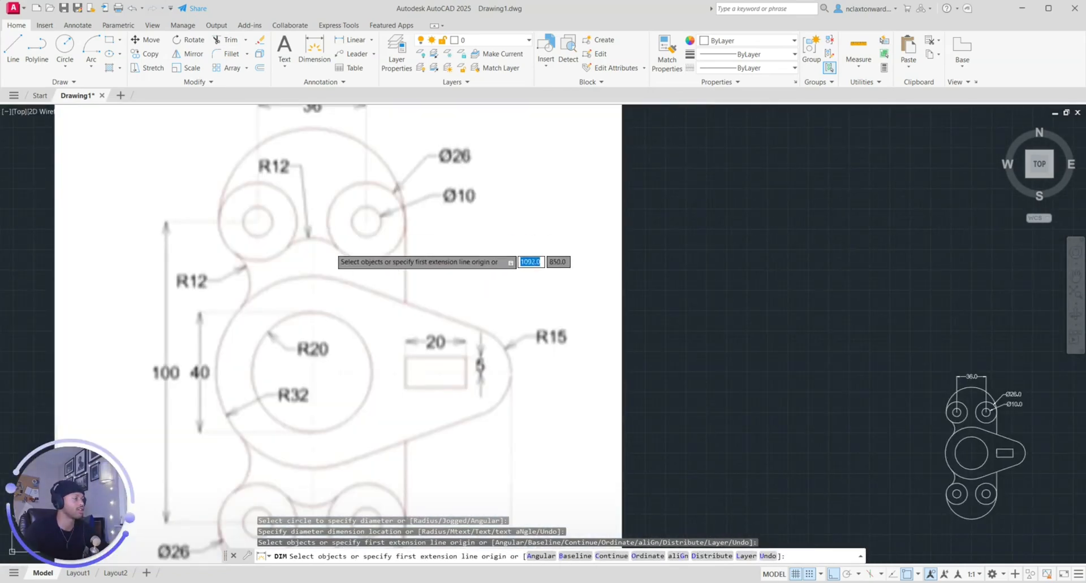
{"action": "middle_click_drag", "start_coordinate": [650, 245], "coordinate": [439, 269]}
{"action": "key", "text": "Return"}
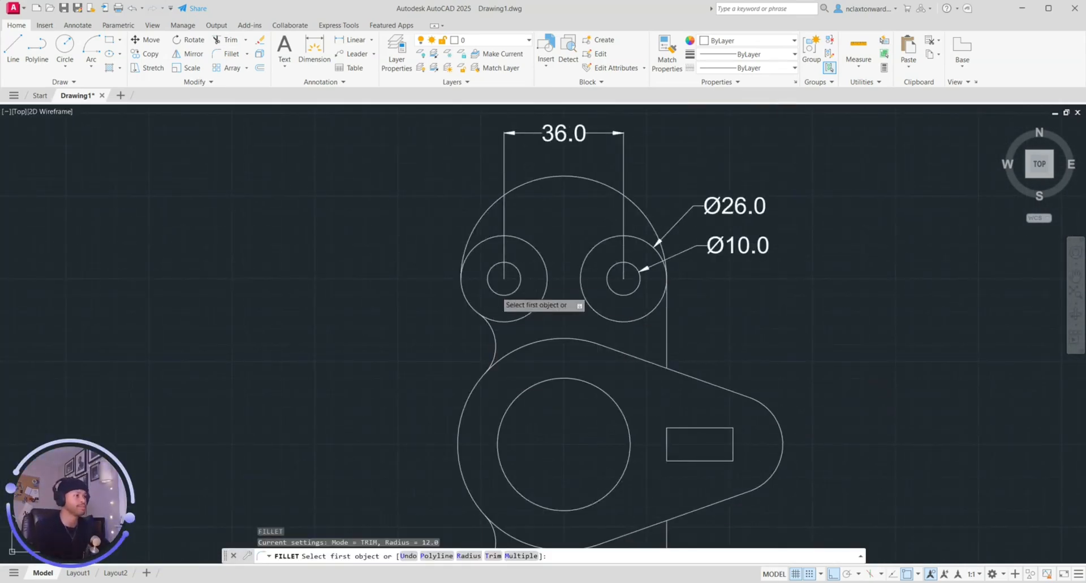
{"action": "left_click", "coordinate": [544, 297]}
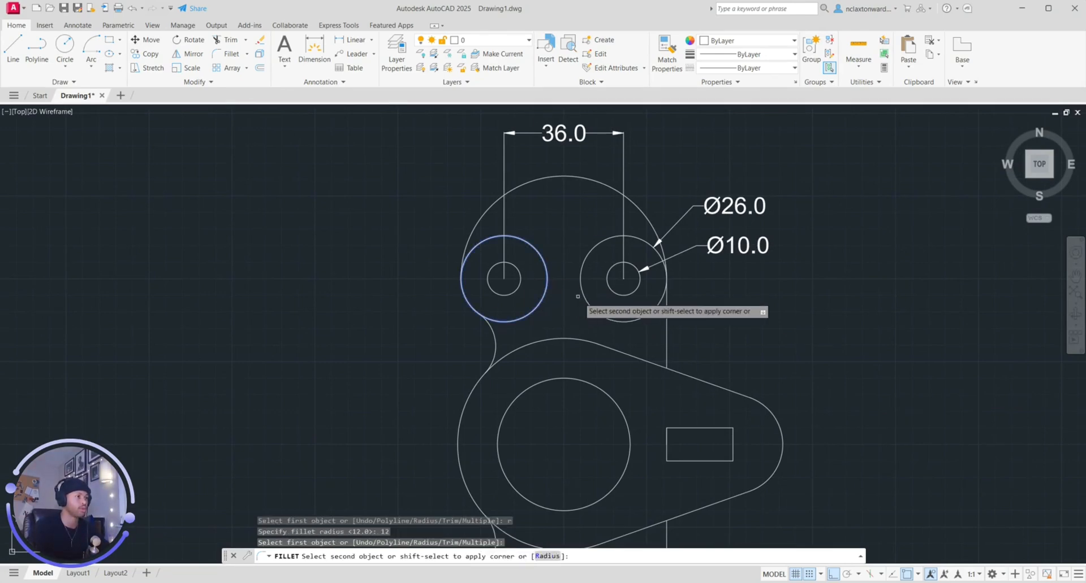
{"action": "key", "text": "Escape"}
{"action": "key", "text": "ctrl+z"}
{"action": "key", "text": "ctrl+y"}
Step: Fillet between the two upper outer circles with a radius of 12, and do the same between the two lower outer circles
{"action": "key", "text": "Return"}
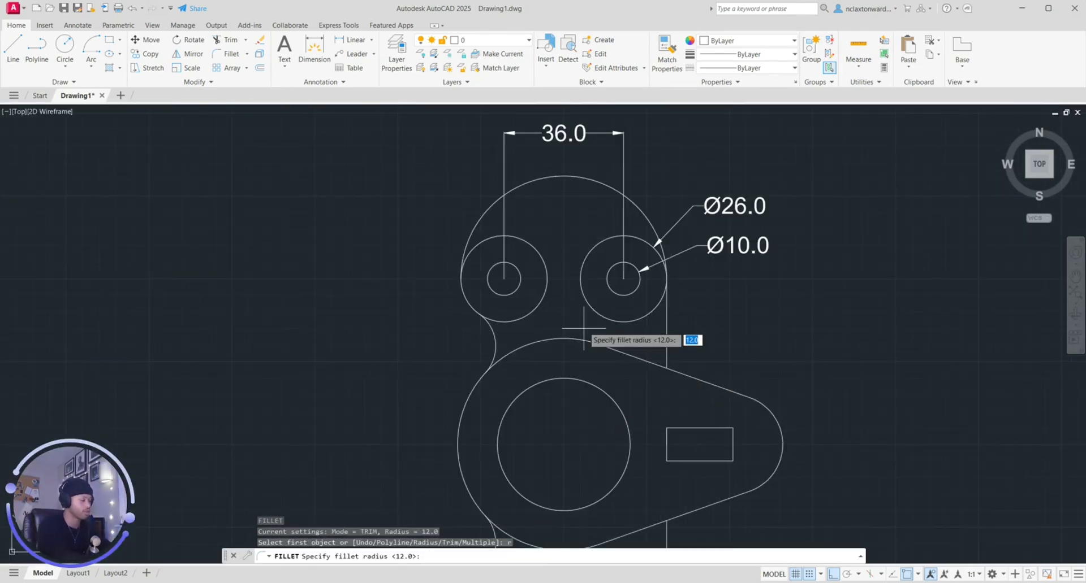
{"action": "left_click", "coordinate": [537, 304]}
{"action": "left_click", "coordinate": [590, 305]}
{"action": "scroll", "coordinate": [607, 286], "scroll_direction": "down", "scroll_amount": 3}
{"action": "scroll", "coordinate": [584, 374], "scroll_direction": "up", "scroll_amount": 4}
{"action": "left_click", "coordinate": [604, 270]}
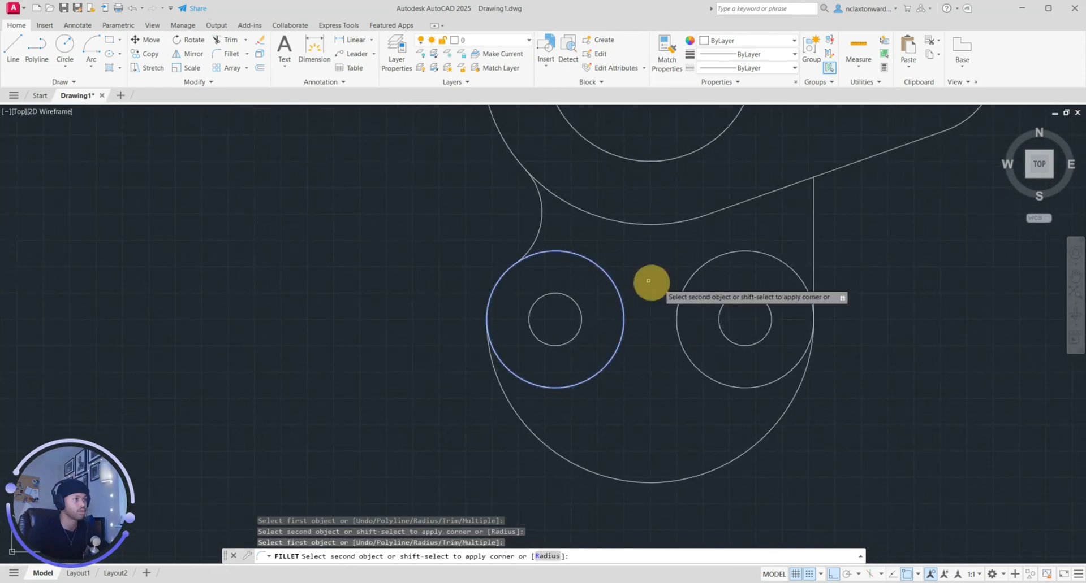
{"action": "left_click", "coordinate": [695, 270]}
{"action": "scroll", "coordinate": [668, 381], "scroll_direction": "down", "scroll_amount": 2}
{"action": "left_click", "coordinate": [320, 54]}
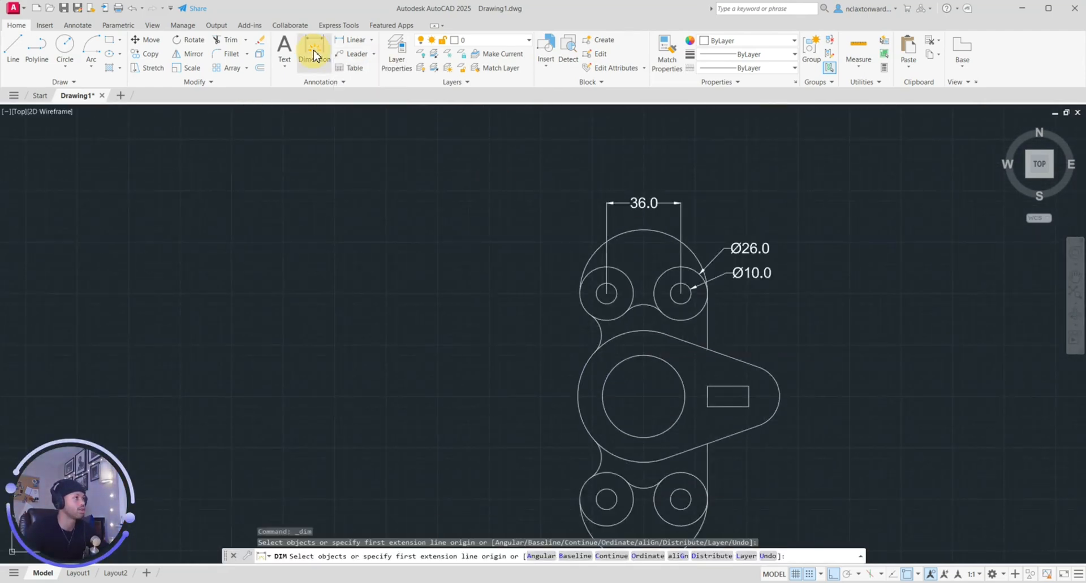
{"action": "left_click", "coordinate": [644, 304]}
{"action": "key", "text": "Escape"}
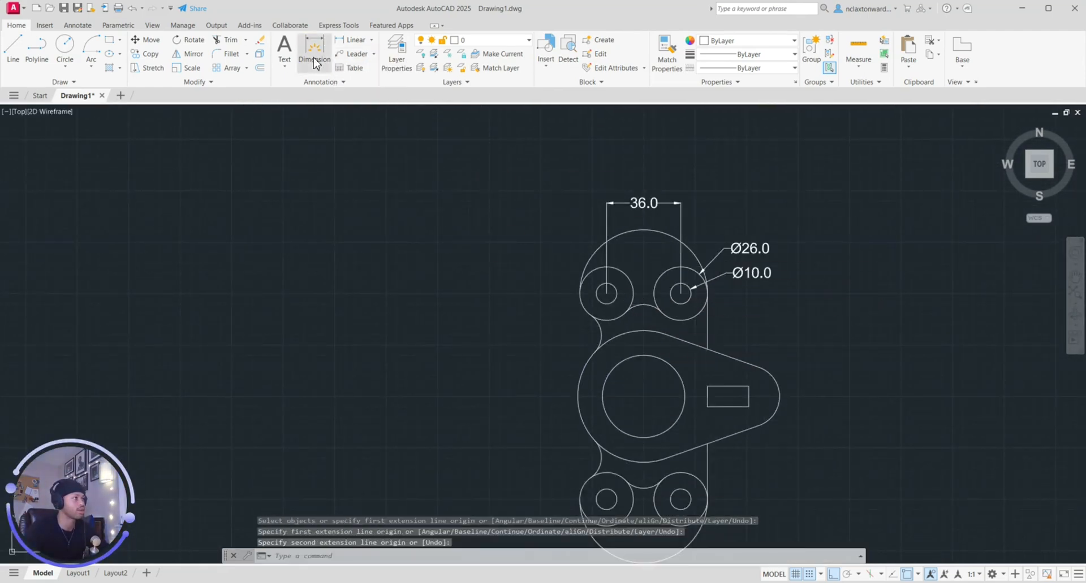
{"action": "left_click", "coordinate": [315, 61]}
{"action": "type", "text": "r"}
{"action": "key", "text": "Return"}
{"action": "left_click", "coordinate": [651, 306]}
{"action": "key", "text": "Escape"}
{"action": "key", "text": "Return"}
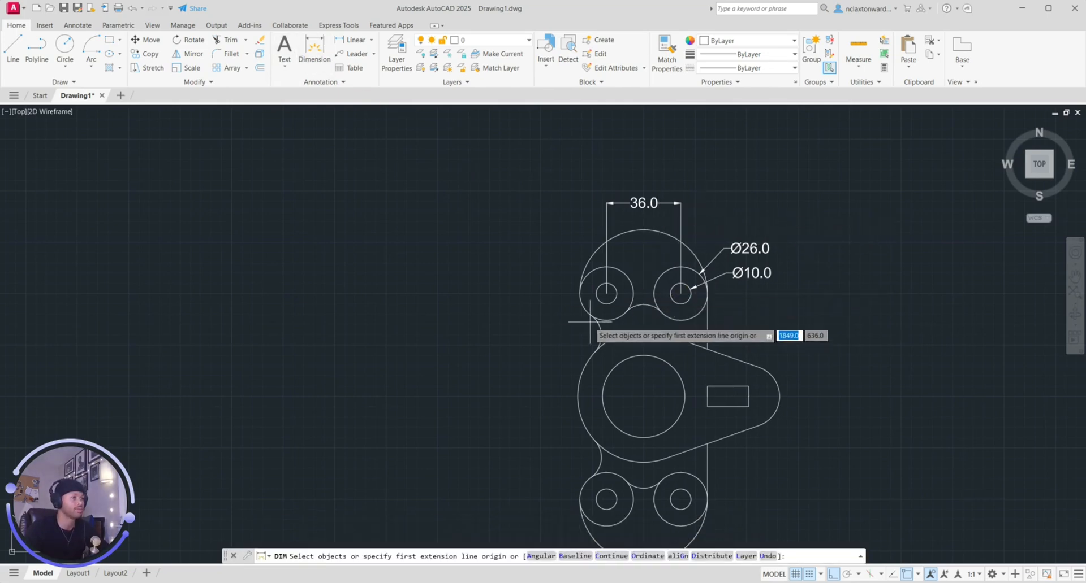
{"action": "scroll", "coordinate": [589, 325], "scroll_direction": "up", "scroll_amount": 2}
{"action": "left_click", "coordinate": [698, 276]}
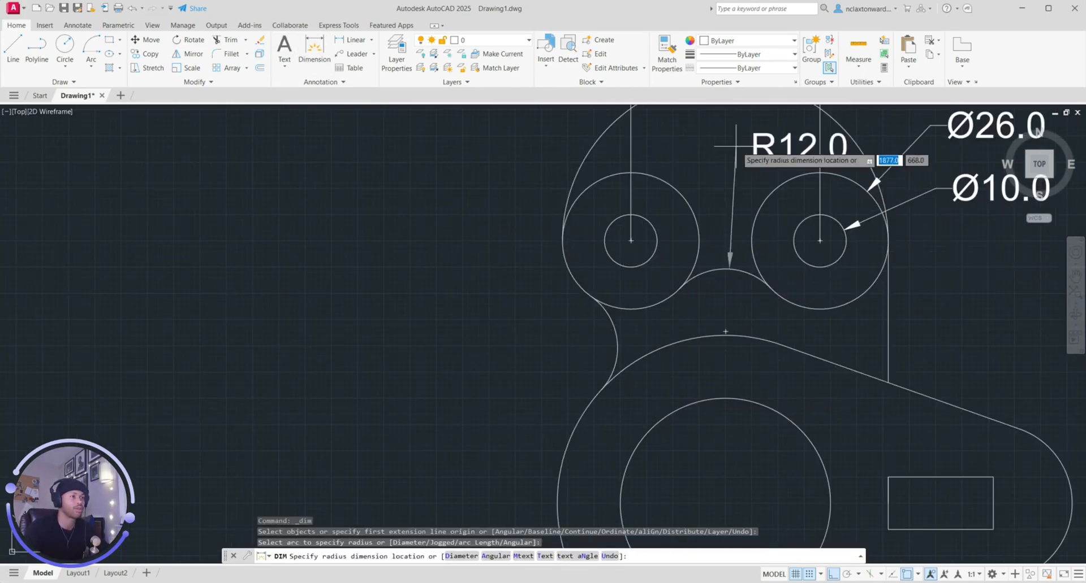
{"action": "middle_click_drag", "start_coordinate": [573, 273], "coordinate": [681, 372]}
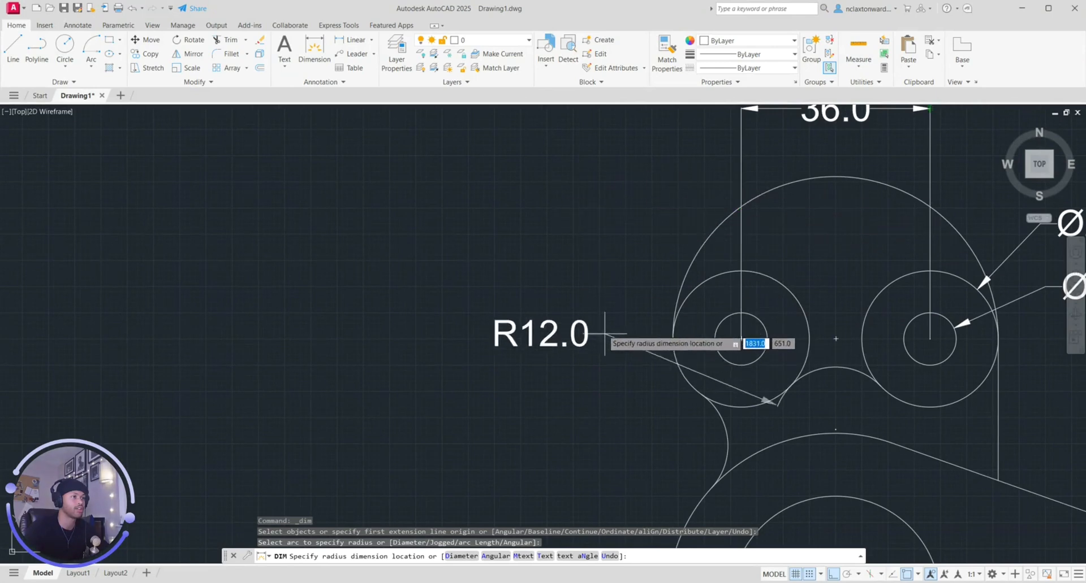
{"action": "left_click", "coordinate": [835, 239]}
Step: Add a radius dimension to the fillet arc between the two upper outer circles, placing its text above the arc
{"action": "scroll", "coordinate": [513, 243], "scroll_direction": "down", "scroll_amount": 4}
{"action": "scroll", "coordinate": [649, 311], "scroll_direction": "up", "scroll_amount": 6}
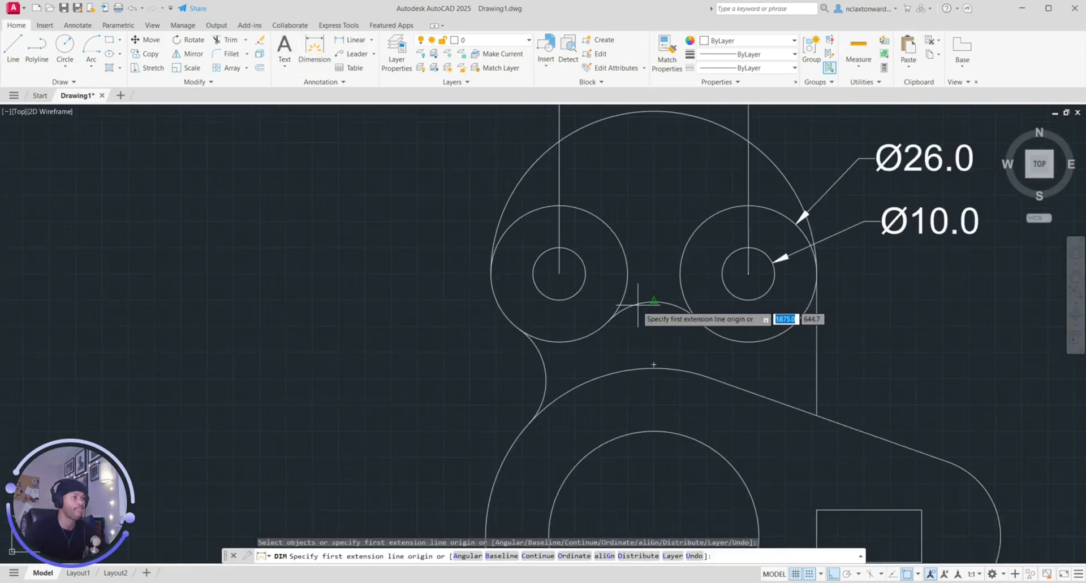
{"action": "left_click", "coordinate": [642, 311]}
{"action": "left_click", "coordinate": [697, 187]}
{"action": "key", "text": "Escape"}
Step: Set the Standard text style's paper text height to 2 and apply it
{"action": "scroll", "coordinate": [851, 320], "scroll_direction": "down", "scroll_amount": 4}
{"action": "scroll", "coordinate": [850, 265], "scroll_direction": "up", "scroll_amount": 2}
{"action": "left_click", "coordinate": [806, 280]}
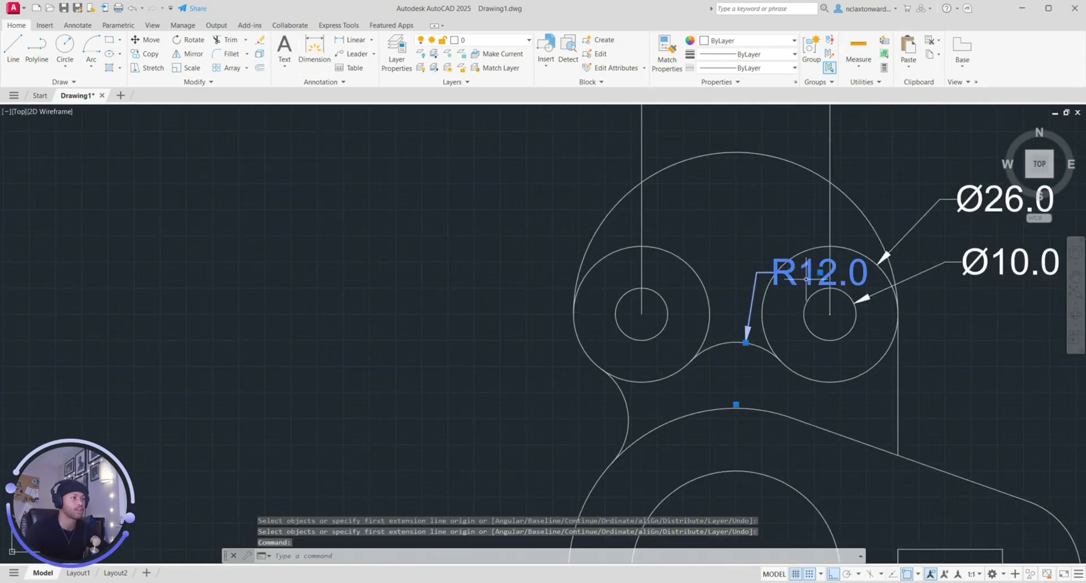
{"action": "left_click", "coordinate": [334, 82]}
{"action": "left_click", "coordinate": [334, 94]}
{"action": "left_click", "coordinate": [317, 145]}
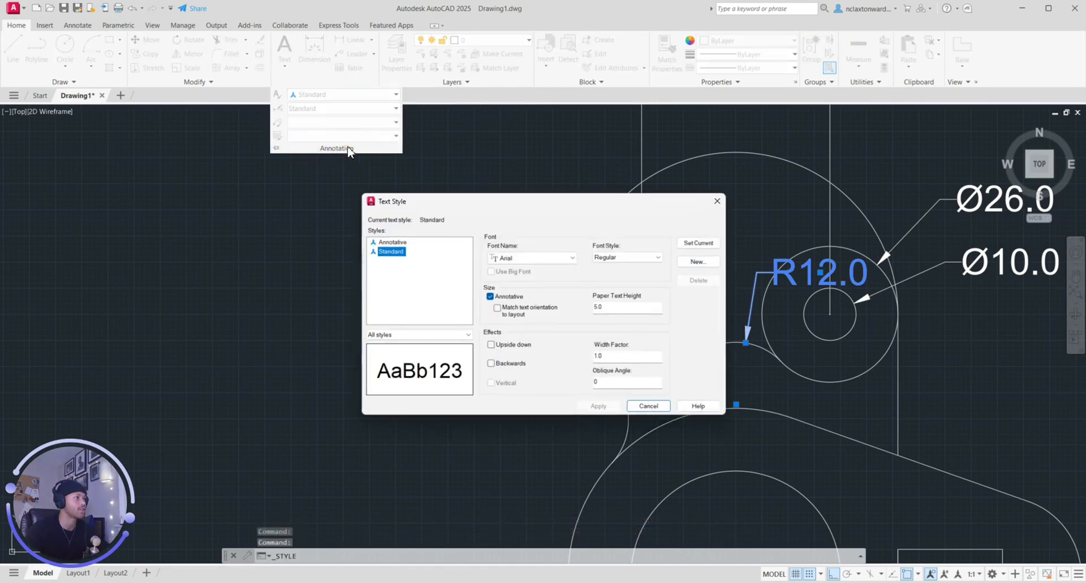
{"action": "left_click", "coordinate": [616, 307]}
{"action": "key", "text": "BackSpace"}
{"action": "key", "text": "BackSpace"}
{"action": "key", "text": "BackSpace"}
{"action": "type", "text": "2"}
{"action": "left_click", "coordinate": [599, 408]}
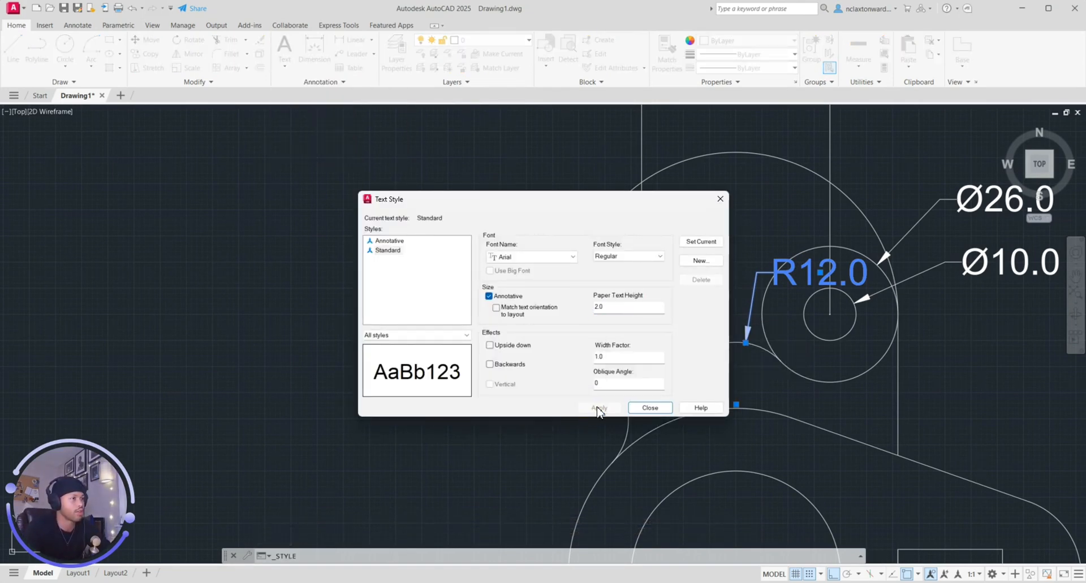
{"action": "left_click", "coordinate": [650, 407]}
Step: Apply the Annotative dimension style to the radius dimension of the upper fillet arc
{"action": "left_click", "coordinate": [811, 270]}
{"action": "left_click", "coordinate": [345, 81]}
{"action": "left_click", "coordinate": [339, 108]}
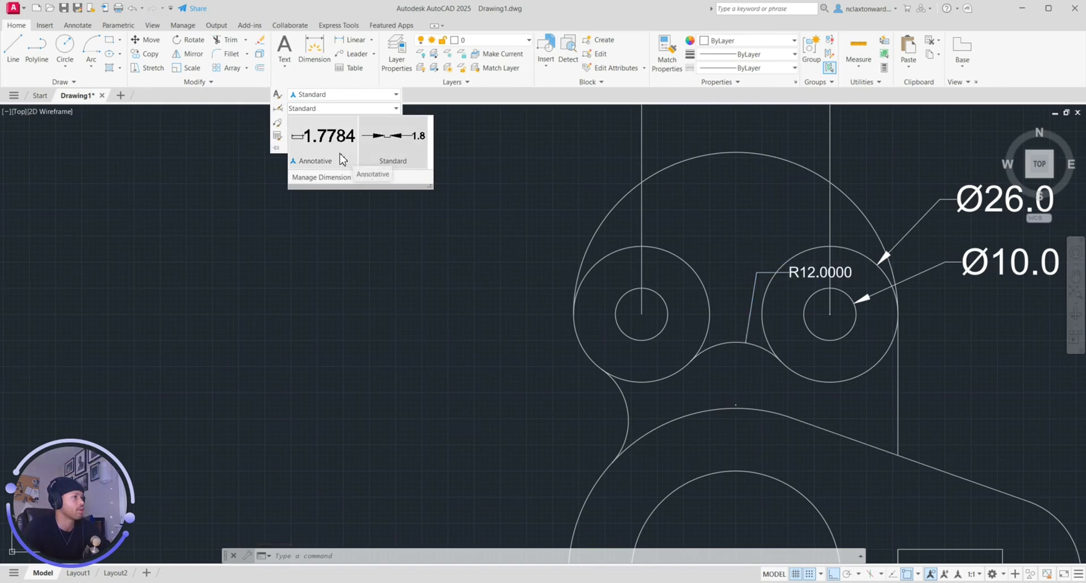
{"action": "left_click", "coordinate": [342, 156]}
{"action": "left_click", "coordinate": [327, 83]}
{"action": "left_click", "coordinate": [328, 94]}
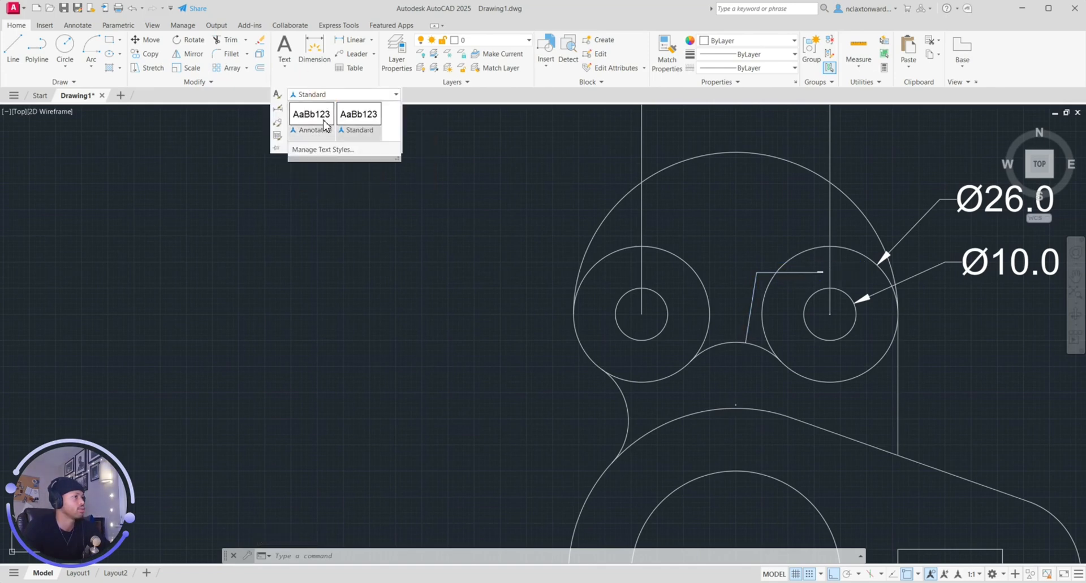
{"action": "left_click", "coordinate": [820, 273]}
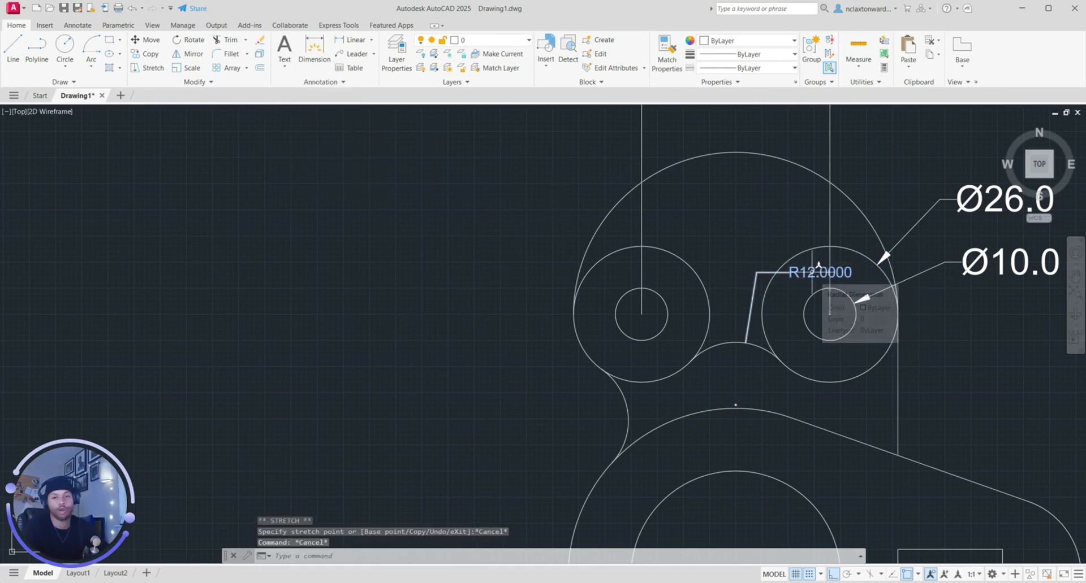
{"action": "key", "text": "Escape"}
{"action": "left_click", "coordinate": [333, 83]}
{"action": "left_click", "coordinate": [328, 96]}
{"action": "left_click", "coordinate": [334, 153]}
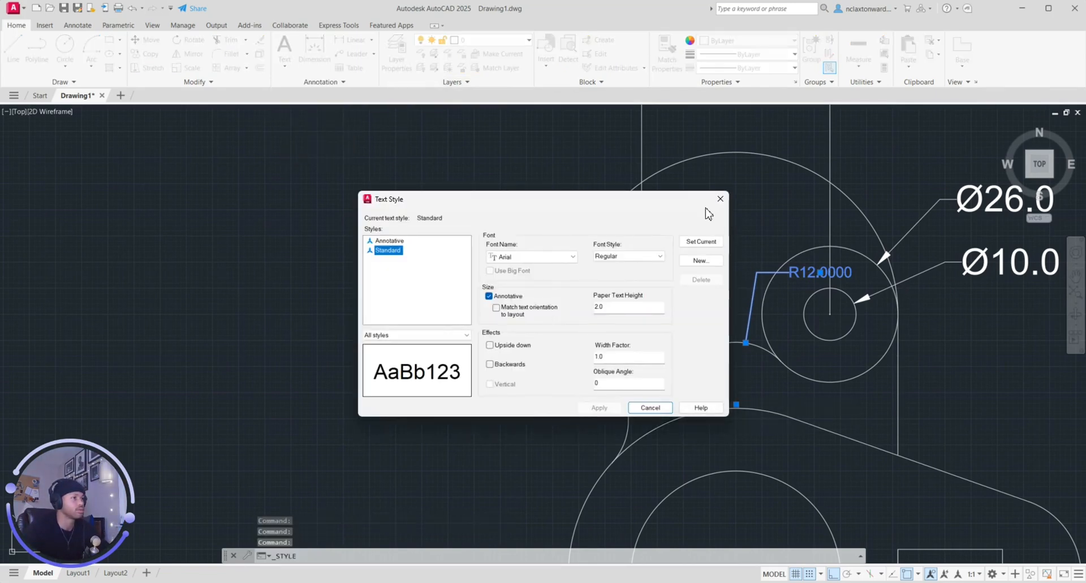
{"action": "left_click", "coordinate": [718, 199]}
Step: Review the text and primary units settings of the Standard dimension style
{"action": "left_click", "coordinate": [327, 82]}
{"action": "left_click", "coordinate": [327, 82]}
{"action": "left_click", "coordinate": [342, 108]}
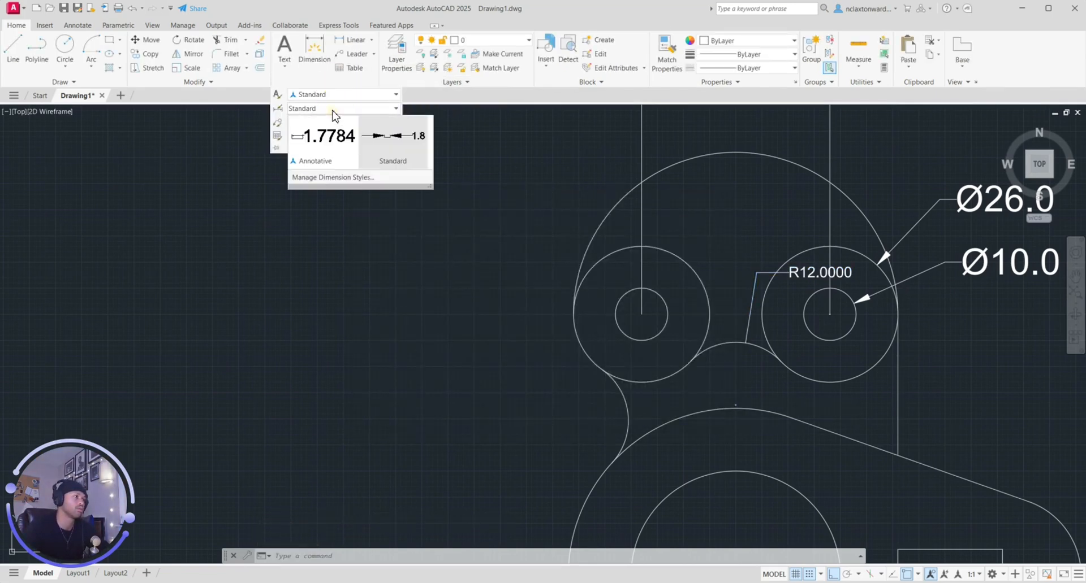
{"action": "left_click", "coordinate": [340, 181]}
{"action": "left_click", "coordinate": [961, 304]}
{"action": "left_click", "coordinate": [727, 195]}
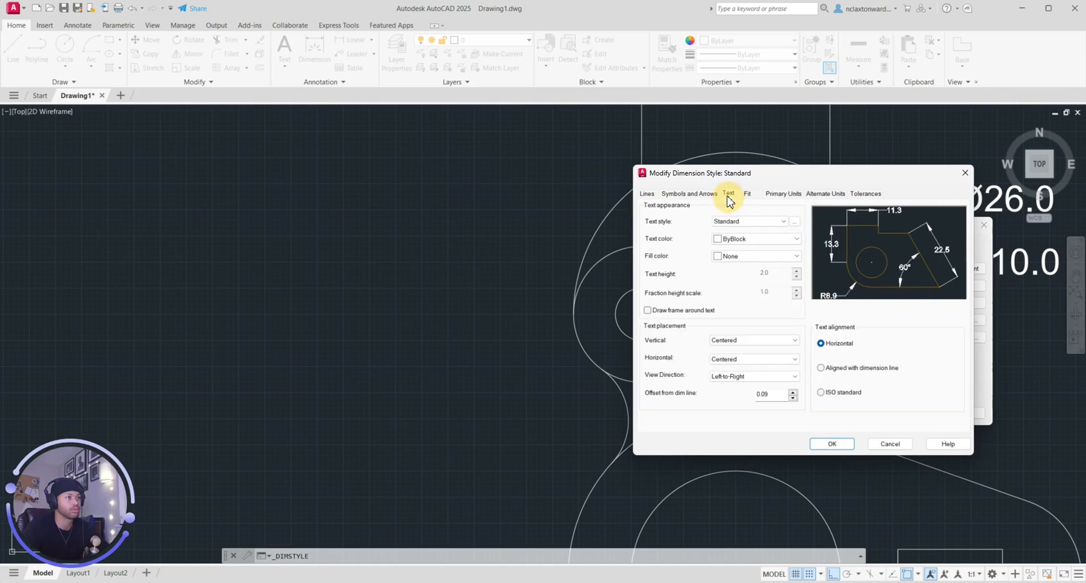
{"action": "left_click", "coordinate": [787, 195]}
{"action": "key", "text": "Escape"}
{"action": "key", "text": "Escape"}
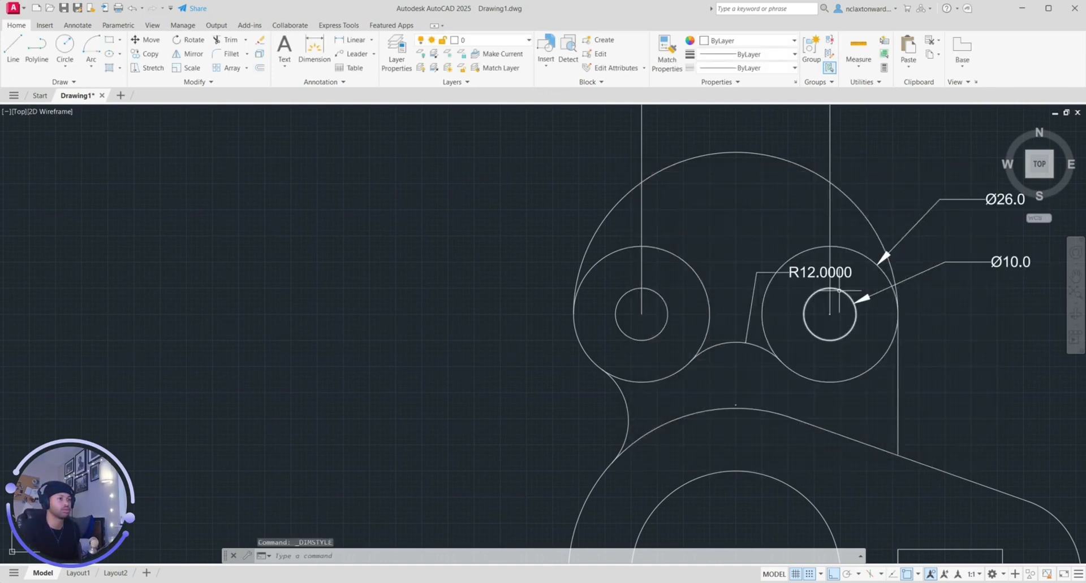
Step: Undo the latest changes to the dimension text and dimension style
{"action": "double_click", "coordinate": [841, 273]}
{"action": "key", "text": "Escape"}
{"action": "key", "text": "Escape"}
{"action": "scroll", "coordinate": [726, 323], "scroll_direction": "down", "scroll_amount": 2}
{"action": "middle_click_drag", "start_coordinate": [718, 356], "coordinate": [687, 303]}
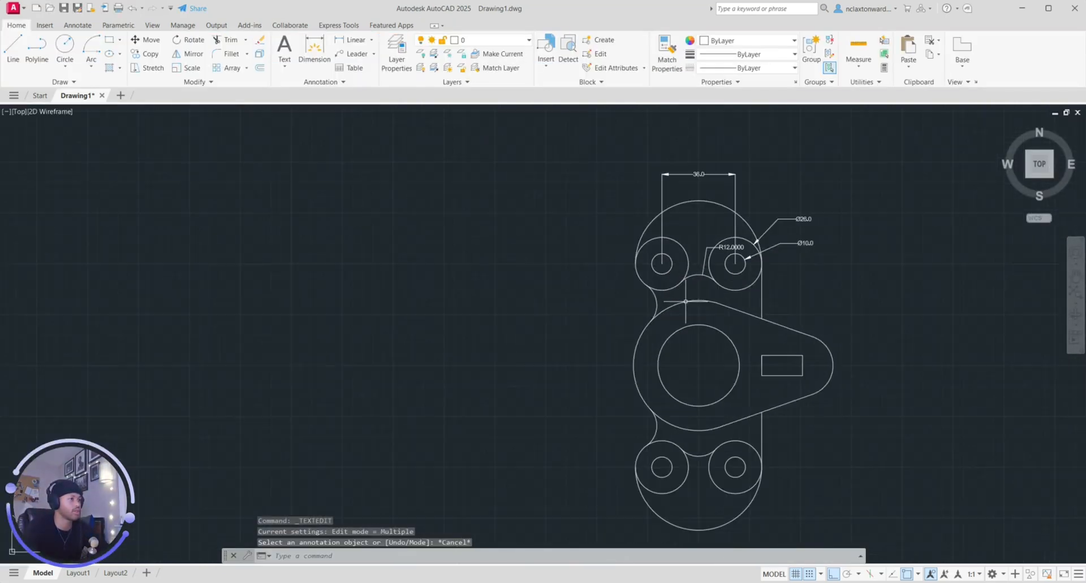
{"action": "key", "text": "ctrl+z"}
{"action": "key", "text": "ctrl+z"}
{"action": "key", "text": "ctrl+z"}
{"action": "key", "text": "ctrl+z"}
Step: Add a horizontal dimension across the rectangular slot's width, placing it above the slot
{"action": "scroll", "coordinate": [687, 303], "scroll_direction": "down", "scroll_amount": 6}
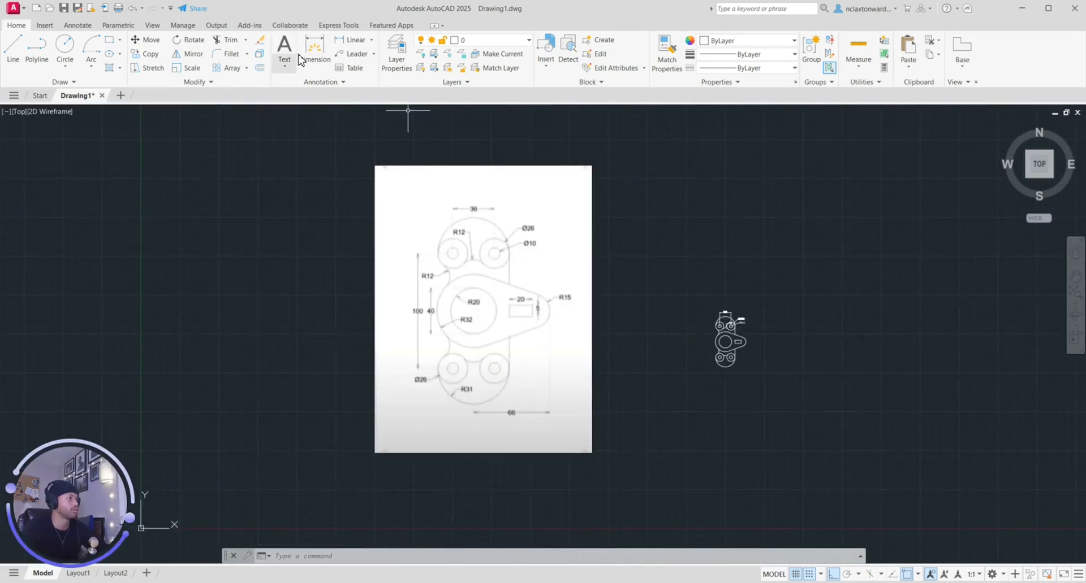
{"action": "left_click", "coordinate": [311, 50]}
{"action": "scroll", "coordinate": [714, 355], "scroll_direction": "up", "scroll_amount": 2}
{"action": "scroll", "coordinate": [741, 328], "scroll_direction": "up", "scroll_amount": 1}
{"action": "left_click", "coordinate": [792, 309]}
{"action": "left_click", "coordinate": [818, 308]}
{"action": "left_click", "coordinate": [814, 283]}
{"action": "scroll", "coordinate": [827, 285], "scroll_direction": "up", "scroll_amount": 2}
Step: Select the slot's width dimension and change its text style
{"action": "left_click", "coordinate": [826, 293]}
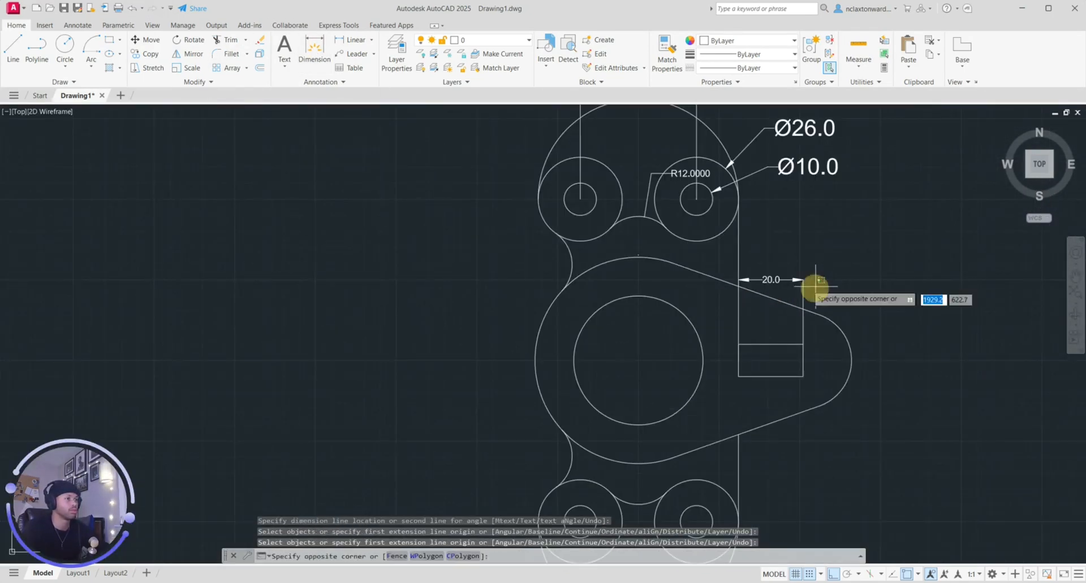
{"action": "left_click", "coordinate": [786, 271]}
{"action": "left_click", "coordinate": [336, 81]}
{"action": "left_click", "coordinate": [340, 96]}
{"action": "left_click", "coordinate": [341, 116]}
{"action": "left_click_drag", "start_coordinate": [765, 281], "coordinate": [768, 282]}
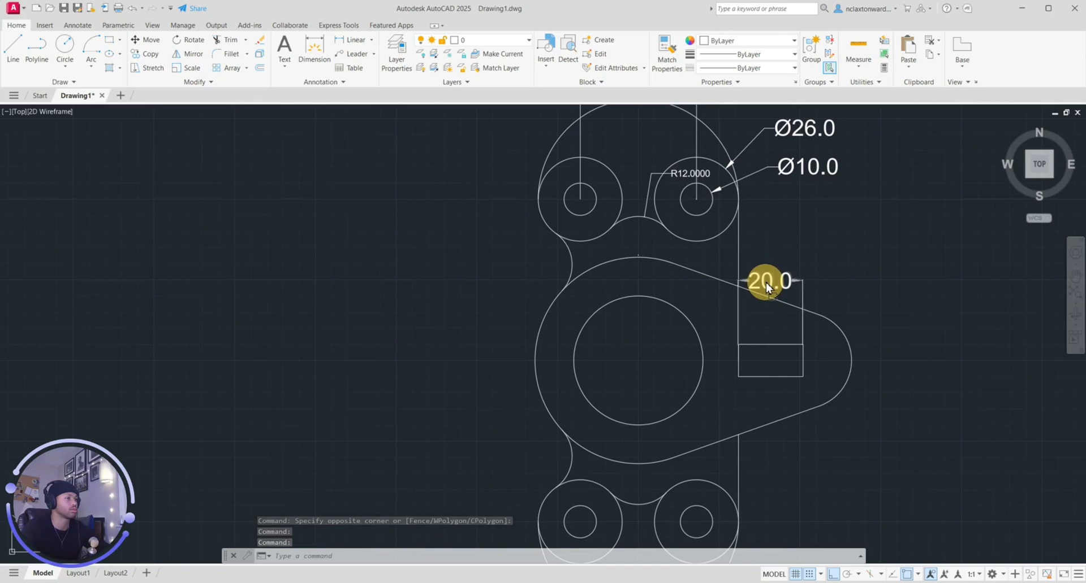
Step: Dimension the vertical distance from the slot's upper corner to the midpoint of its end edge, placing it on the nose side
{"action": "scroll", "coordinate": [236, 223], "scroll_direction": "down", "scroll_amount": 3}
{"action": "mouse_move", "coordinate": [236, 223]}
{"action": "middle_mouse_down"}
{"action": "mouse_move", "coordinate": [498, 364]}
{"action": "mouse_move", "coordinate": [666, 382]}
{"action": "middle_mouse_up"}
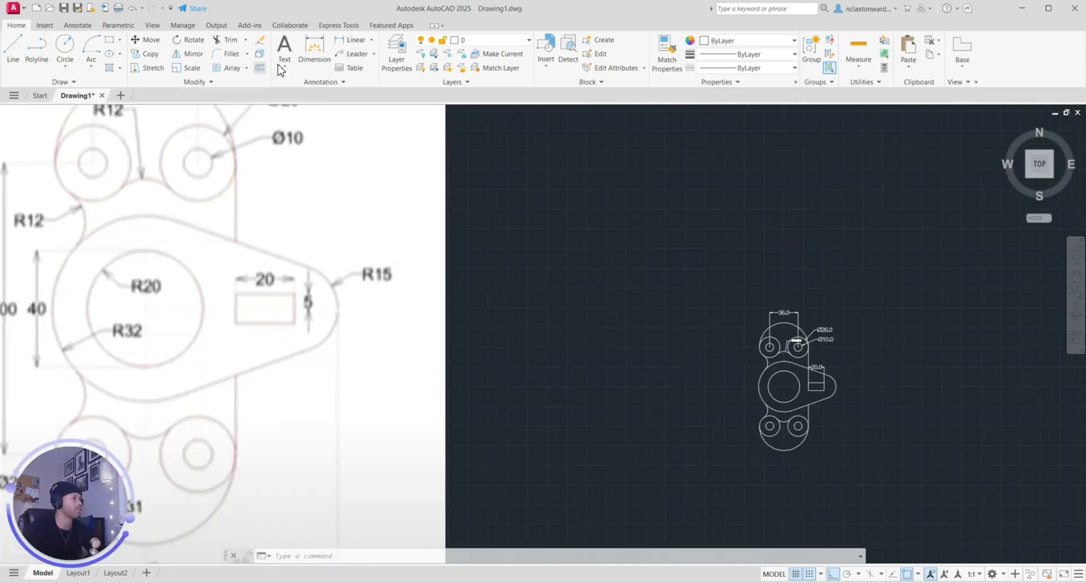
{"action": "left_click", "coordinate": [314, 51]}
{"action": "scroll", "coordinate": [874, 294], "scroll_direction": "up", "scroll_amount": 5}
{"action": "left_click", "coordinate": [873, 282]}
{"action": "left_click", "coordinate": [874, 323]}
{"action": "left_click", "coordinate": [899, 302]}
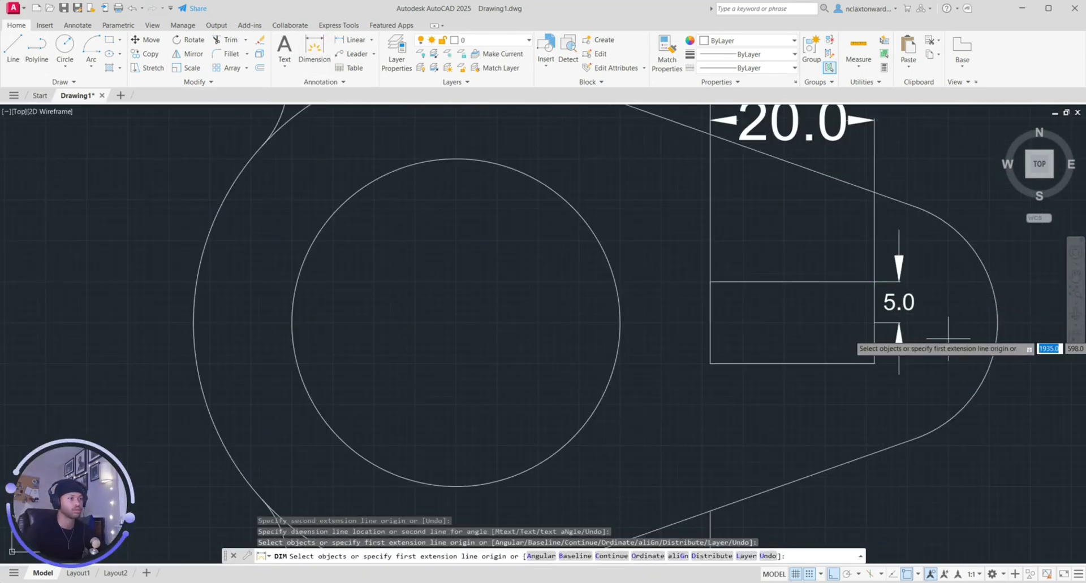
Step: Add a radius dimension to the rounded nose arc, placing its text outside the outline
{"action": "scroll", "coordinate": [493, 347], "scroll_direction": "down", "scroll_amount": 5}
{"action": "scroll", "coordinate": [622, 324], "scroll_direction": "up", "scroll_amount": 5}
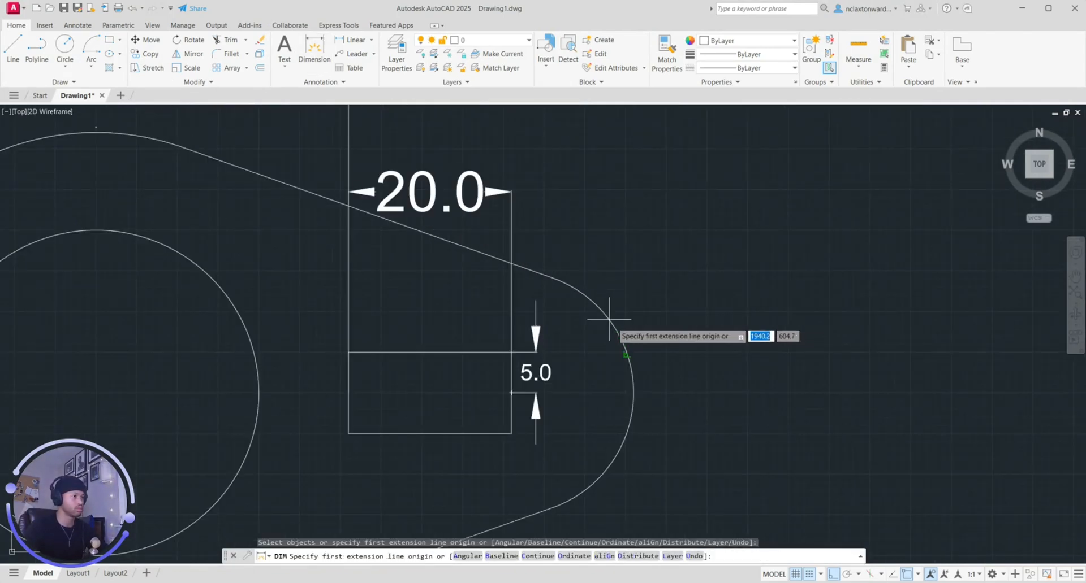
{"action": "left_click", "coordinate": [635, 306]}
{"action": "left_click", "coordinate": [696, 317]}
Step: Add a diameter dimension to the lower outer circle and a radius dimension to the lower lobe's large arc, placing both outside the outline
{"action": "scroll", "coordinate": [756, 314], "scroll_direction": "down", "scroll_amount": 3}
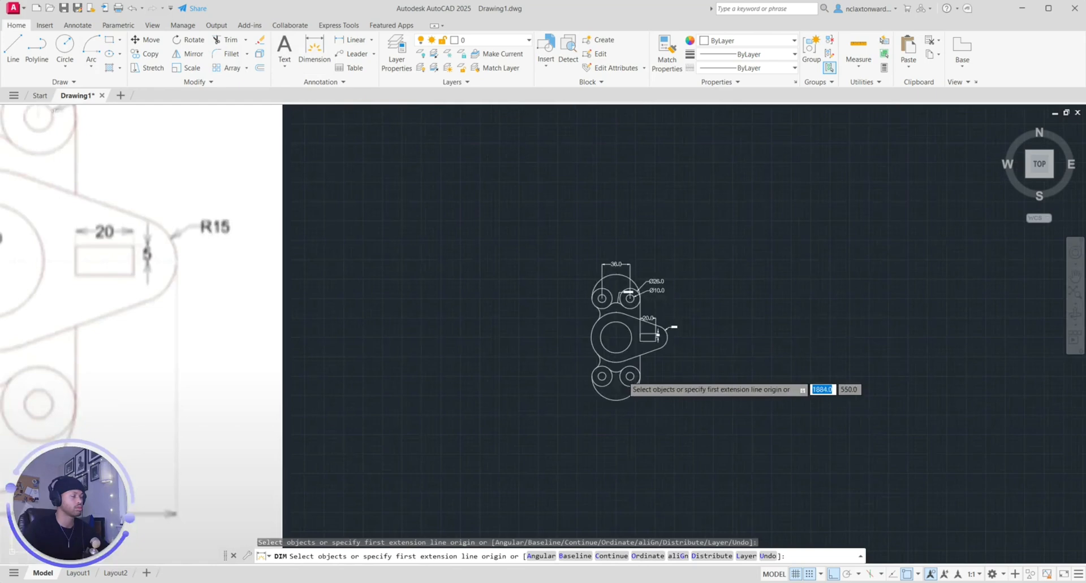
{"action": "scroll", "coordinate": [792, 254], "scroll_direction": "up", "scroll_amount": 5}
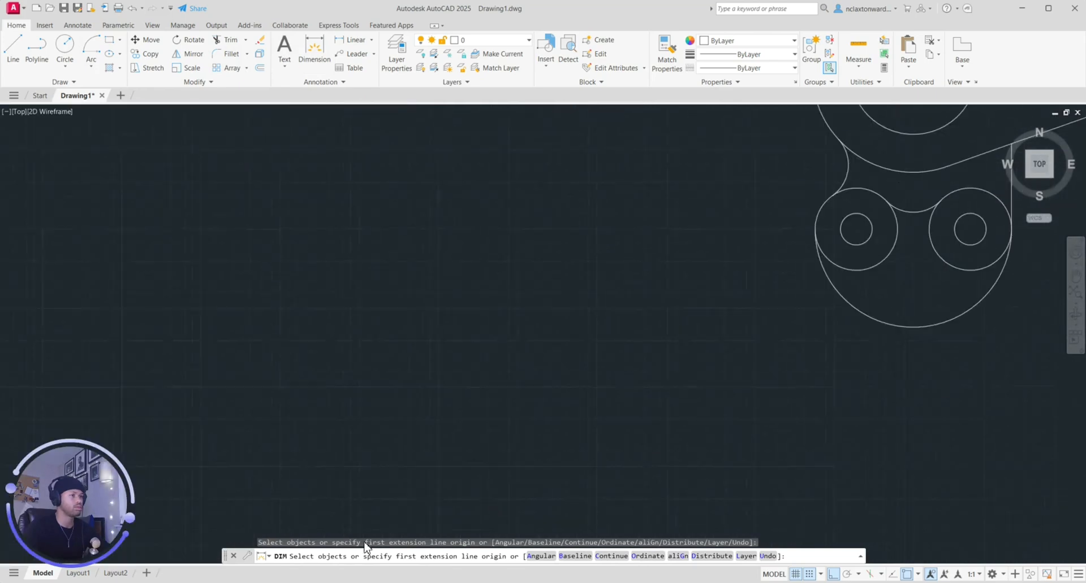
{"action": "left_click", "coordinate": [780, 317]}
{"action": "left_click", "coordinate": [763, 376]}
{"action": "scroll", "coordinate": [764, 376], "scroll_direction": "down", "scroll_amount": 4}
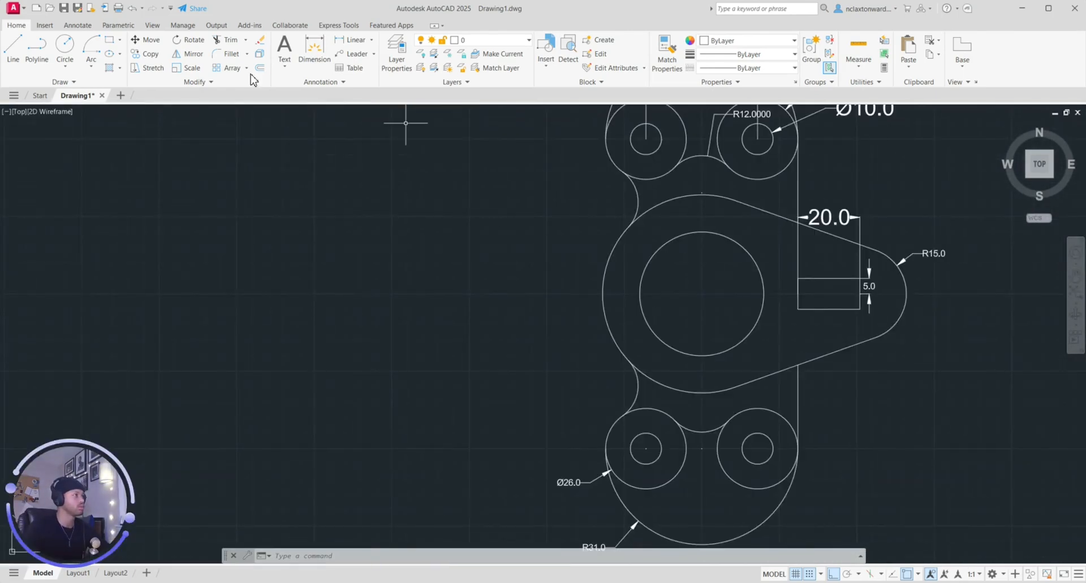
{"action": "left_click", "coordinate": [656, 254]}
{"action": "left_click", "coordinate": [677, 272]}
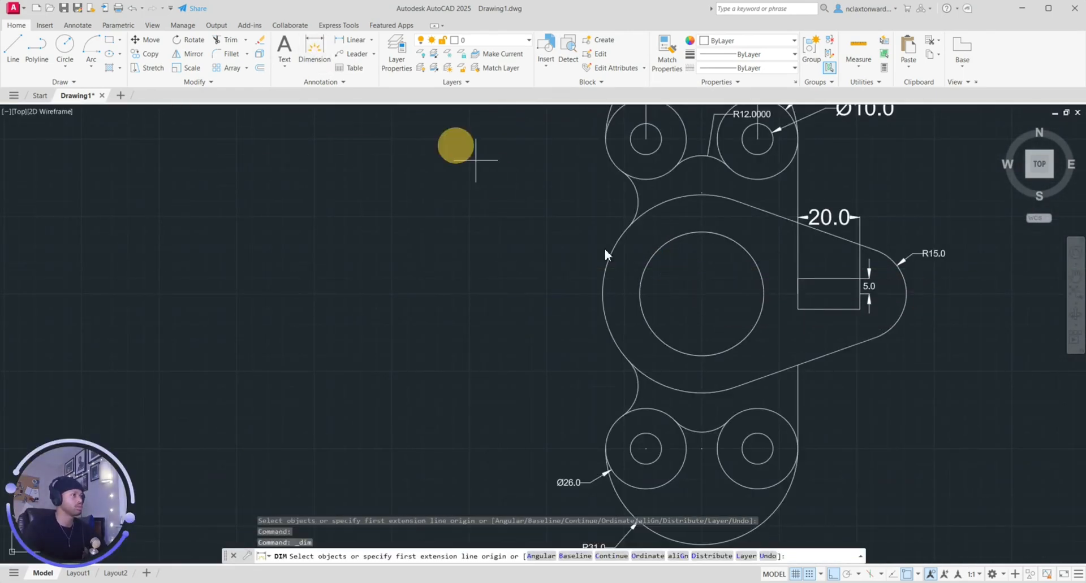
{"action": "type", "text": "r"}
{"action": "key", "text": "Return"}
{"action": "left_click", "coordinate": [649, 261]}
{"action": "key", "text": "Escape"}
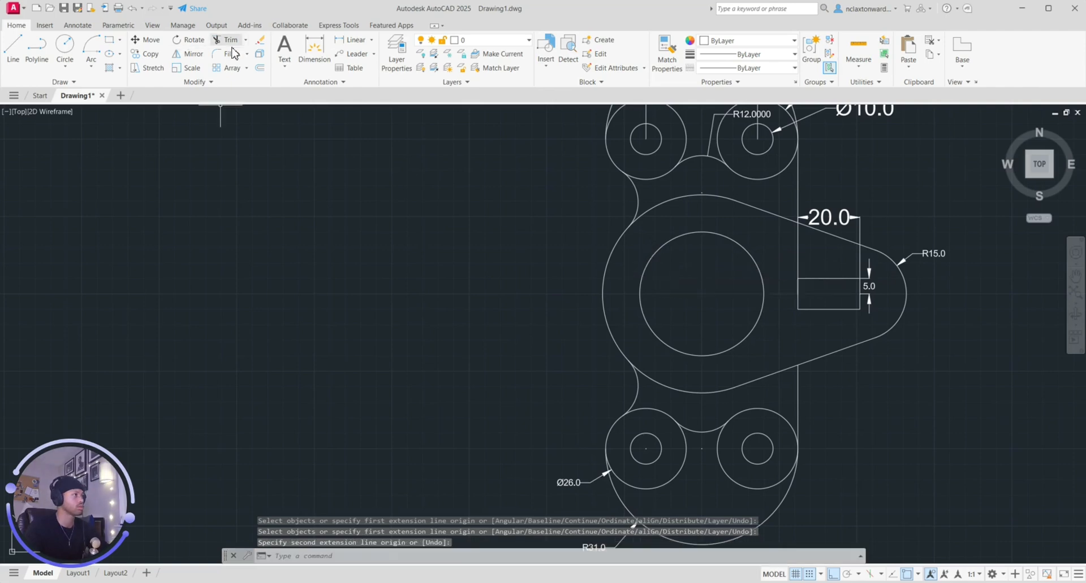
Step: Add a diameter dimension inside the large central circle and a radius dimension to the surrounding hub arc, placing the latter outside the outline
{"action": "left_click", "coordinate": [314, 52]}
{"action": "left_click", "coordinate": [661, 246]}
{"action": "left_click", "coordinate": [676, 265]}
{"action": "left_click", "coordinate": [608, 264]}
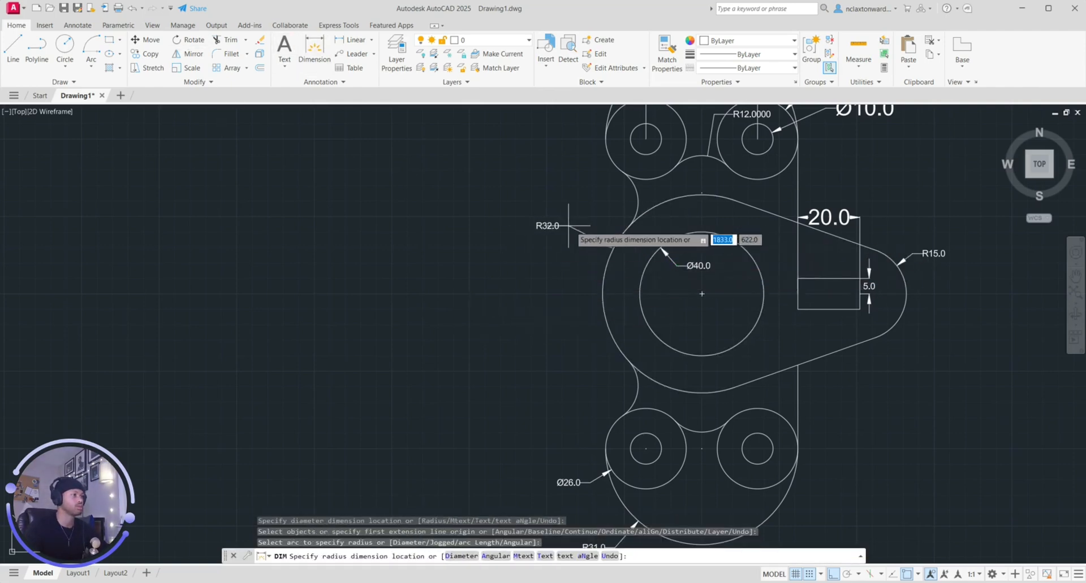
{"action": "left_click", "coordinate": [573, 223]}
{"action": "key", "text": "Escape"}
Step: Add a radius dimension to the concave fillet joining the upper lobe and the hub, placing its text outside the outline
{"action": "mouse_move", "coordinate": [573, 252]}
{"action": "middle_mouse_down"}
{"action": "mouse_move", "coordinate": [645, 260]}
{"action": "mouse_move", "coordinate": [601, 320]}
{"action": "middle_mouse_up"}
{"action": "left_click", "coordinate": [315, 50]}
{"action": "left_click", "coordinate": [665, 268]}
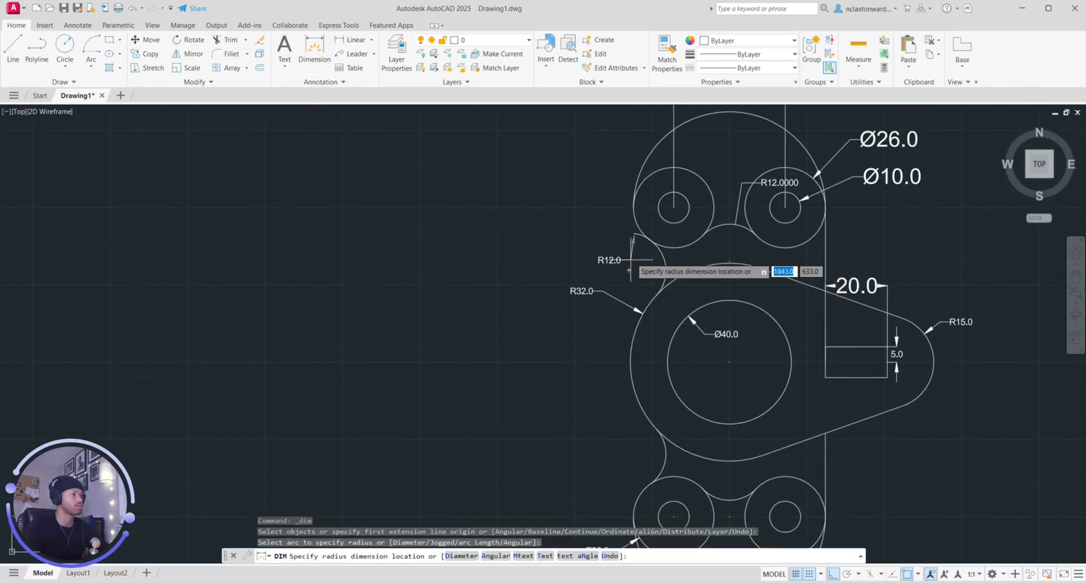
{"action": "left_click", "coordinate": [643, 281]}
{"action": "key", "text": "Escape"}
Step: Dimension the vertical distance between the centres of the upper and lower holes on the side opposite the nose, placing it outside the outline
{"action": "scroll", "coordinate": [663, 277], "scroll_direction": "down", "scroll_amount": 3}
{"action": "middle_click_drag", "start_coordinate": [410, 321], "coordinate": [628, 310]}
{"action": "middle_click_drag", "start_coordinate": [713, 382], "coordinate": [652, 354]}
{"action": "scroll", "coordinate": [927, 337], "scroll_direction": "up", "scroll_amount": 2}
{"action": "middle_click_drag", "start_coordinate": [926, 336], "coordinate": [869, 395]}
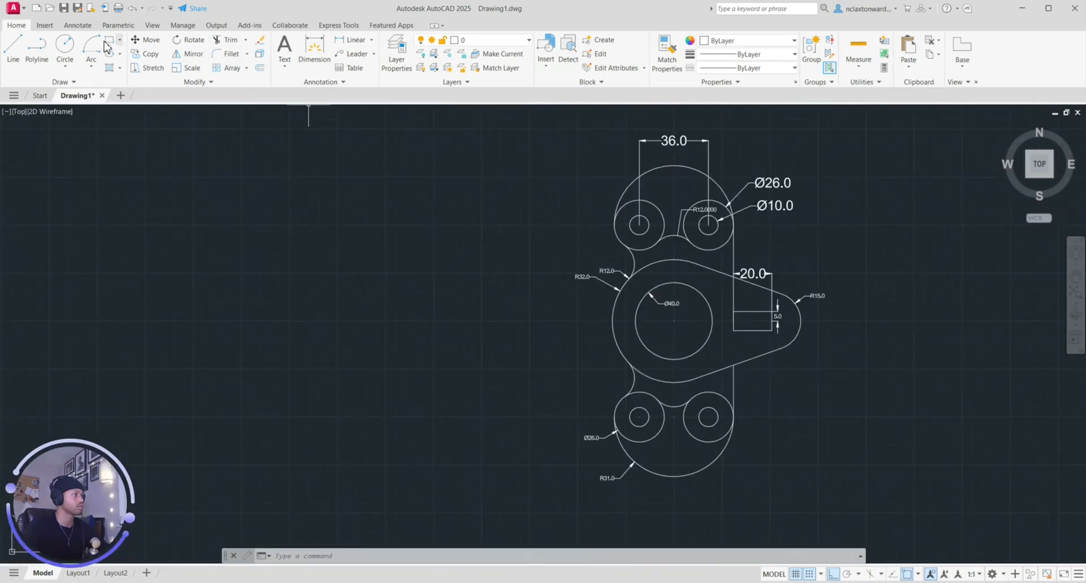
{"action": "left_click", "coordinate": [315, 52]}
{"action": "left_click", "coordinate": [639, 225]}
{"action": "left_click", "coordinate": [639, 417]}
{"action": "left_click", "coordinate": [530, 357]}
{"action": "key", "text": "Escape"}
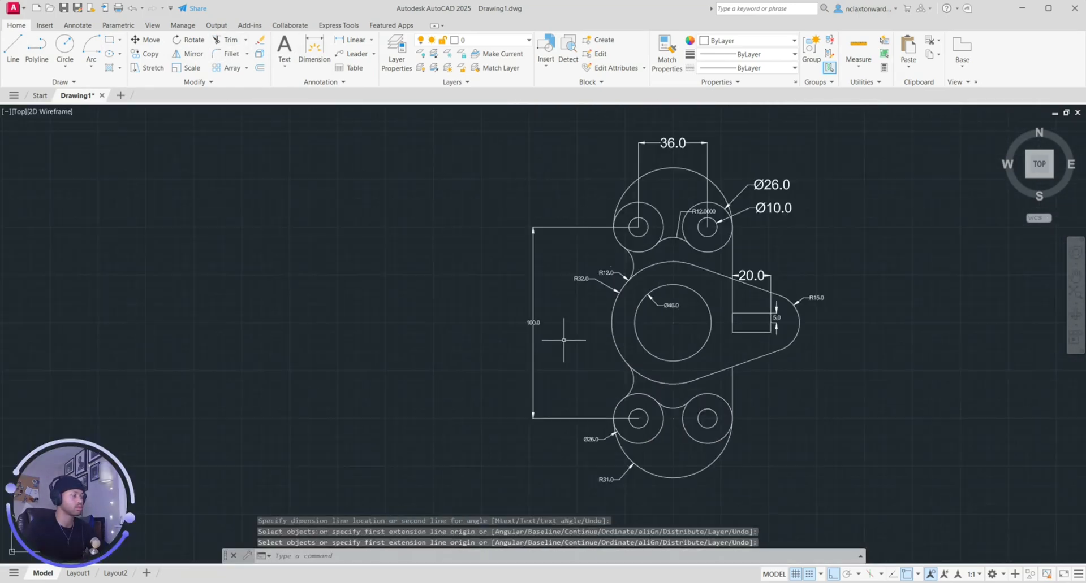
Step: Dimension the horizontal distance from the central circle's centre to the nose tip, placing it below the part
{"action": "scroll", "coordinate": [587, 317], "scroll_direction": "down", "scroll_amount": 3}
{"action": "scroll", "coordinate": [587, 326], "scroll_direction": "up", "scroll_amount": 3}
{"action": "middle_click_drag", "start_coordinate": [587, 327], "coordinate": [667, 324]}
{"action": "scroll", "coordinate": [622, 325], "scroll_direction": "down", "scroll_amount": 3}
{"action": "middle_click_drag", "start_coordinate": [536, 330], "coordinate": [585, 302]}
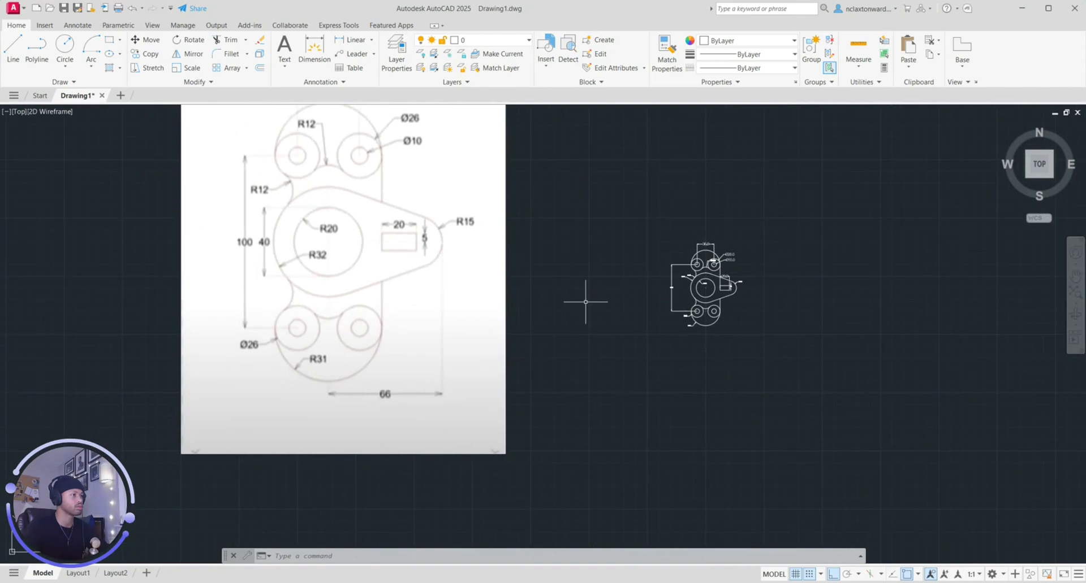
{"action": "scroll", "coordinate": [699, 299], "scroll_direction": "up", "scroll_amount": 4}
{"action": "middle_click_drag", "start_coordinate": [700, 300], "coordinate": [504, 304]}
{"action": "left_click", "coordinate": [313, 48]}
{"action": "left_click", "coordinate": [543, 226]}
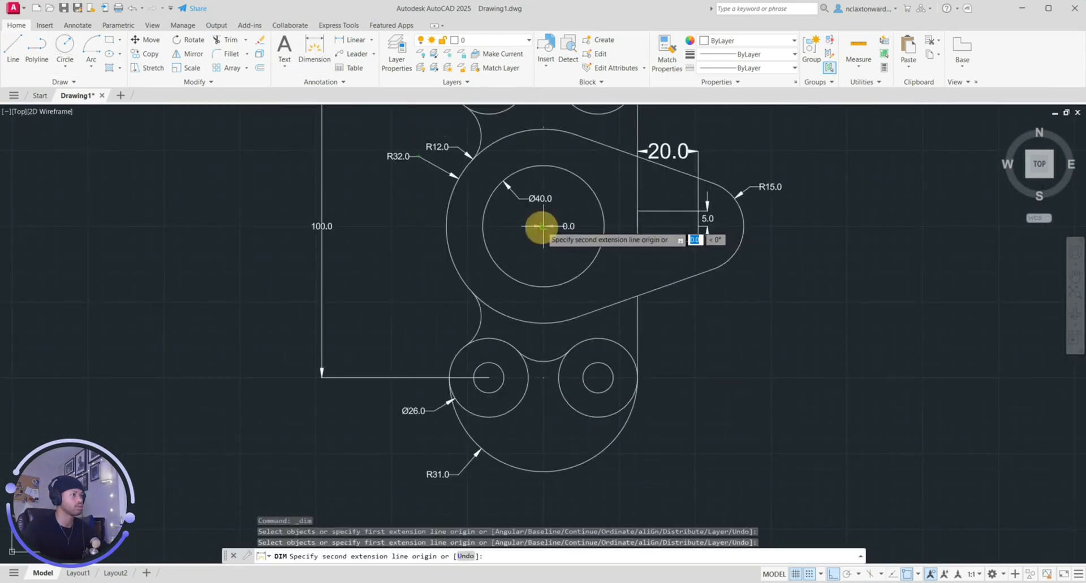
{"action": "left_click", "coordinate": [744, 227]}
{"action": "left_click", "coordinate": [729, 463]}
Step: Apply the Annotative text style to all the part's dimensions and shift the outer R12 text upward, clear of the R32 text
{"action": "scroll", "coordinate": [760, 443], "scroll_direction": "down", "scroll_amount": 2}
{"action": "left_click", "coordinate": [834, 488]}
{"action": "left_click", "coordinate": [569, 229]}
{"action": "left_click", "coordinate": [325, 81]}
{"action": "left_click", "coordinate": [349, 94]}
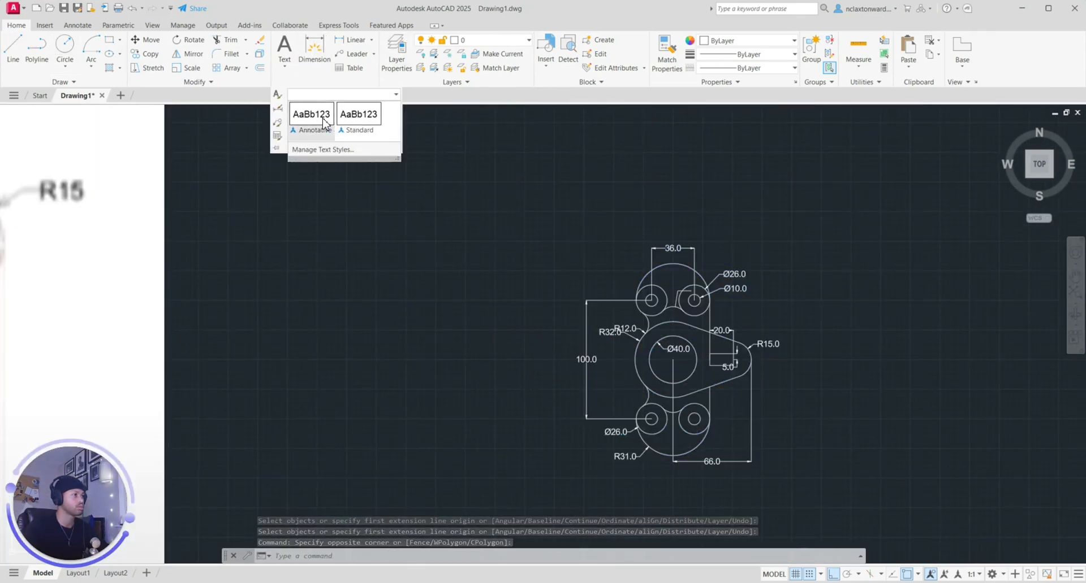
{"action": "left_click", "coordinate": [317, 116]}
{"action": "key", "text": "Escape"}
{"action": "scroll", "coordinate": [663, 316], "scroll_direction": "up", "scroll_amount": 2}
{"action": "left_click", "coordinate": [565, 345]}
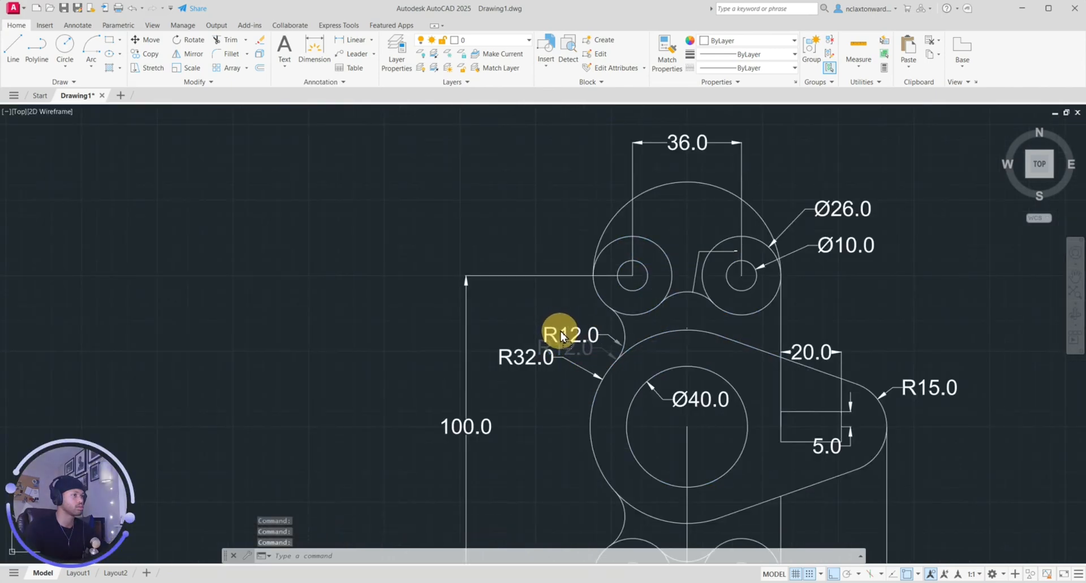
Step: Change the style of the slot's vertical dimension so its smaller text fits between the slot's end and the nose arc
{"action": "scroll", "coordinate": [873, 440], "scroll_direction": "up", "scroll_amount": 2}
{"action": "middle_click_drag", "start_coordinate": [874, 440], "coordinate": [781, 366]}
{"action": "left_click", "coordinate": [706, 374]}
{"action": "left_click", "coordinate": [701, 378]}
{"action": "left_click", "coordinate": [697, 381]}
{"action": "left_click", "coordinate": [693, 383]}
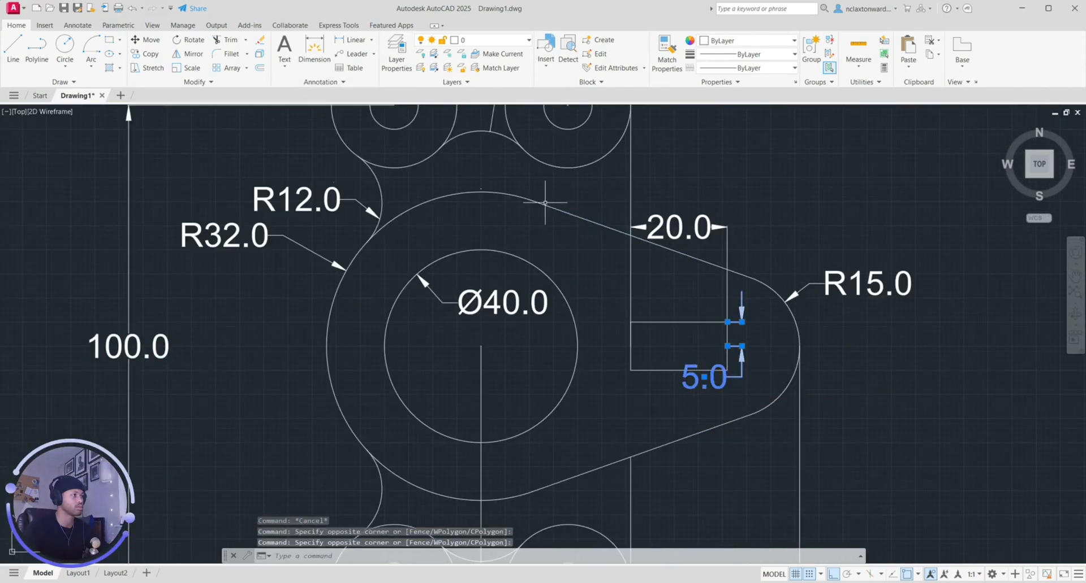
{"action": "left_click", "coordinate": [333, 82]}
{"action": "left_click", "coordinate": [341, 107]}
{"action": "left_click", "coordinate": [334, 123]}
{"action": "key", "text": "Escape"}
Step: Restyle the R12 radius dimension between the two upper circles with the Standard text style, one decimal place and an arrowhead
{"action": "scroll", "coordinate": [703, 300], "scroll_direction": "down", "scroll_amount": 4}
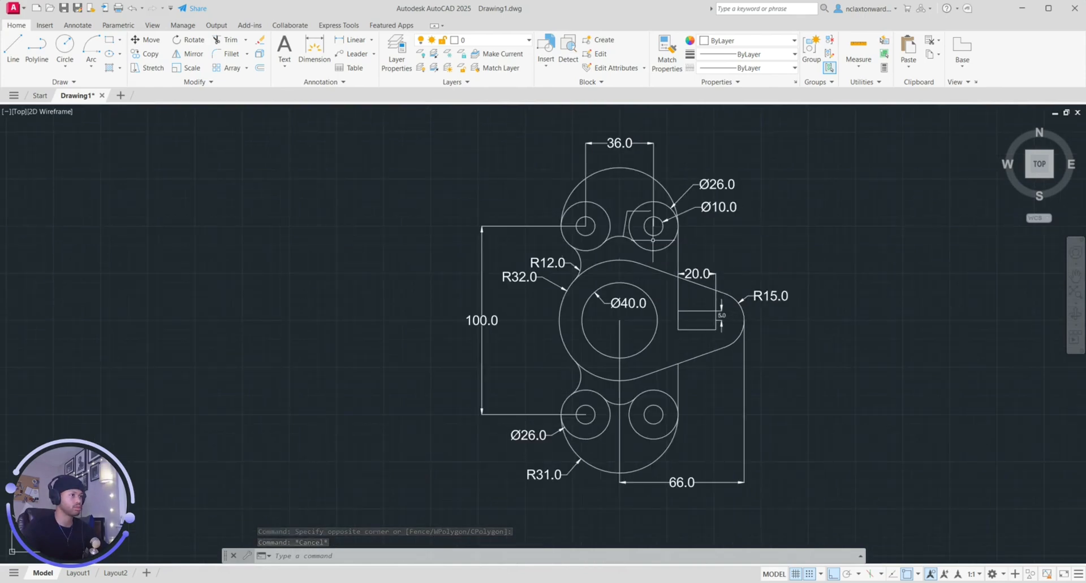
{"action": "scroll", "coordinate": [675, 185], "scroll_direction": "up", "scroll_amount": 6}
{"action": "left_click", "coordinate": [577, 301]}
{"action": "left_click", "coordinate": [571, 289]}
{"action": "left_click", "coordinate": [334, 82]}
{"action": "left_click", "coordinate": [342, 94]}
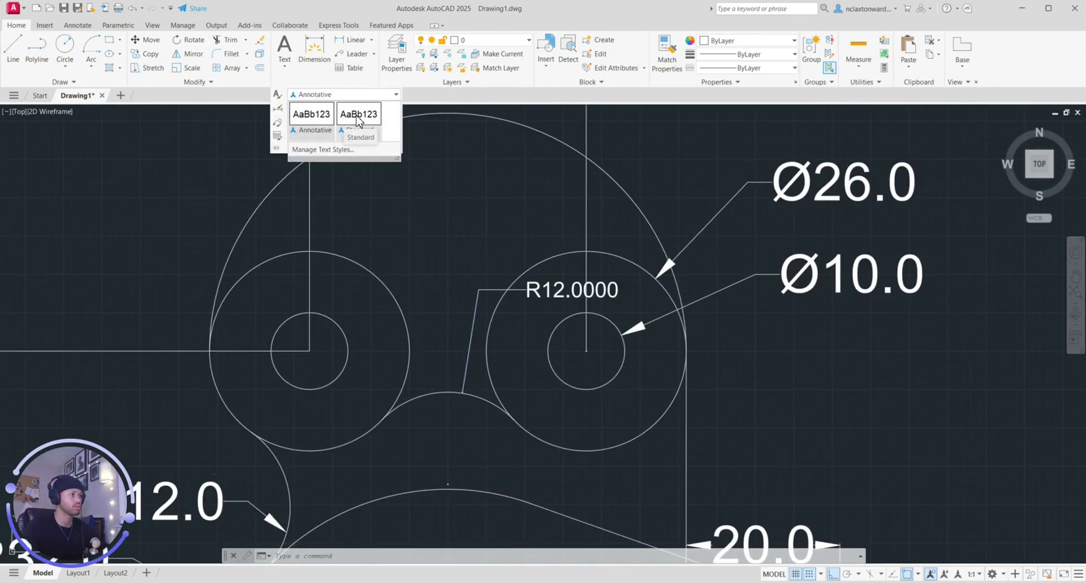
{"action": "left_click", "coordinate": [358, 114]}
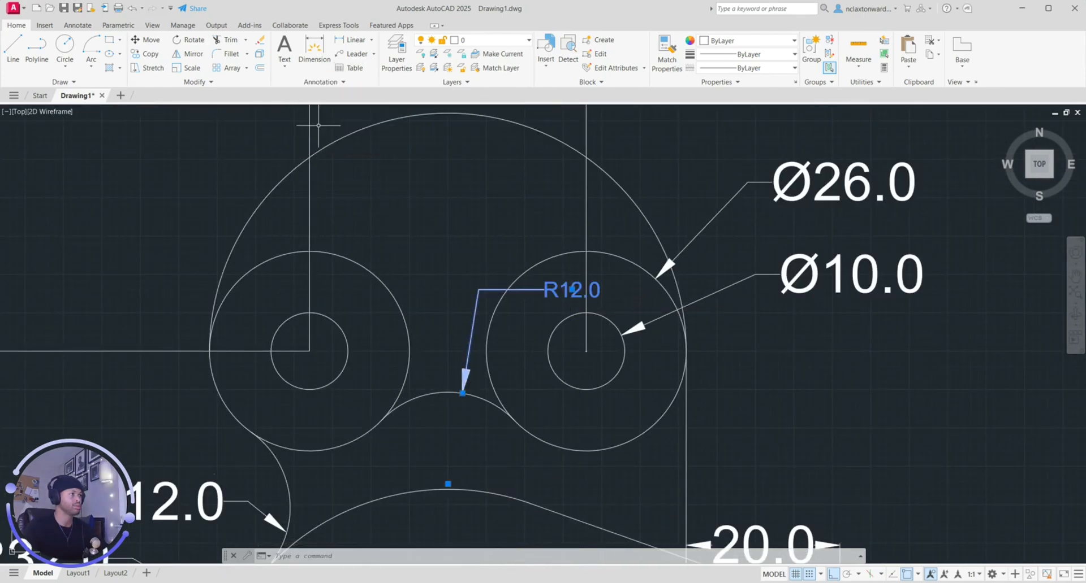
{"action": "key", "text": "Escape"}
{"action": "scroll", "coordinate": [733, 272], "scroll_direction": "down", "scroll_amount": 5}
{"action": "scroll", "coordinate": [735, 276], "scroll_direction": "up", "scroll_amount": 6}
{"action": "scroll", "coordinate": [789, 287], "scroll_direction": "down", "scroll_amount": 4}
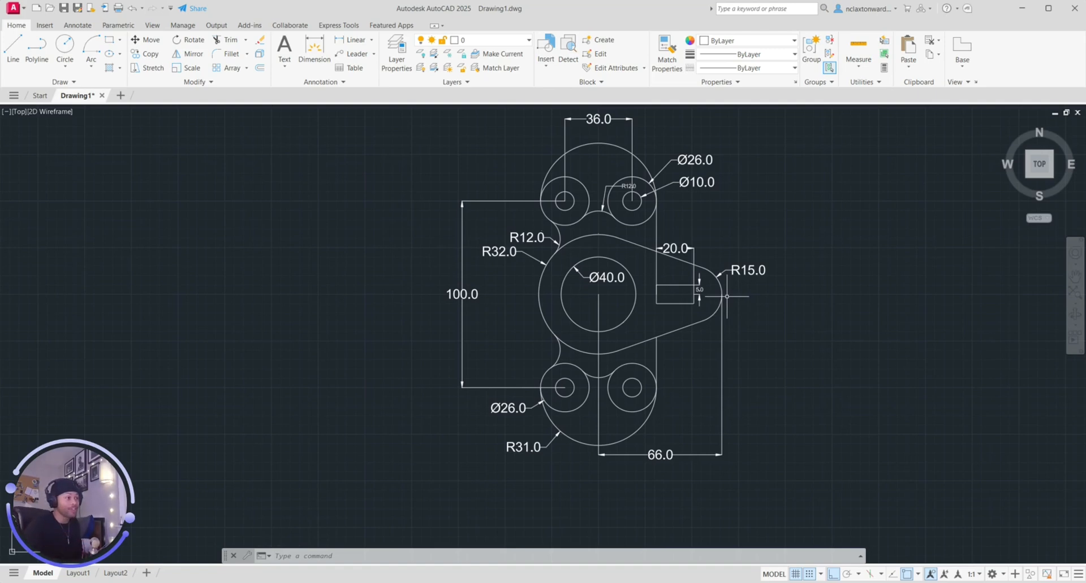
{"action": "scroll", "coordinate": [625, 343], "scroll_direction": "down", "scroll_amount": 2}
{"action": "scroll", "coordinate": [594, 348], "scroll_direction": "up", "scroll_amount": 2}
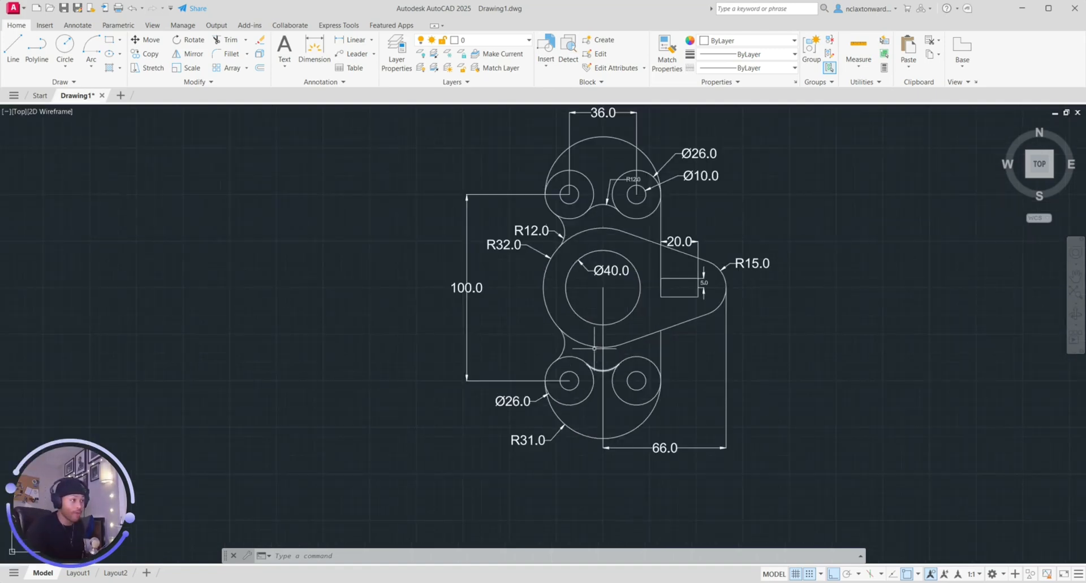
{"action": "scroll", "coordinate": [565, 292], "scroll_direction": "up", "scroll_amount": 2}
{"action": "scroll", "coordinate": [570, 293], "scroll_direction": "down", "scroll_amount": 2}
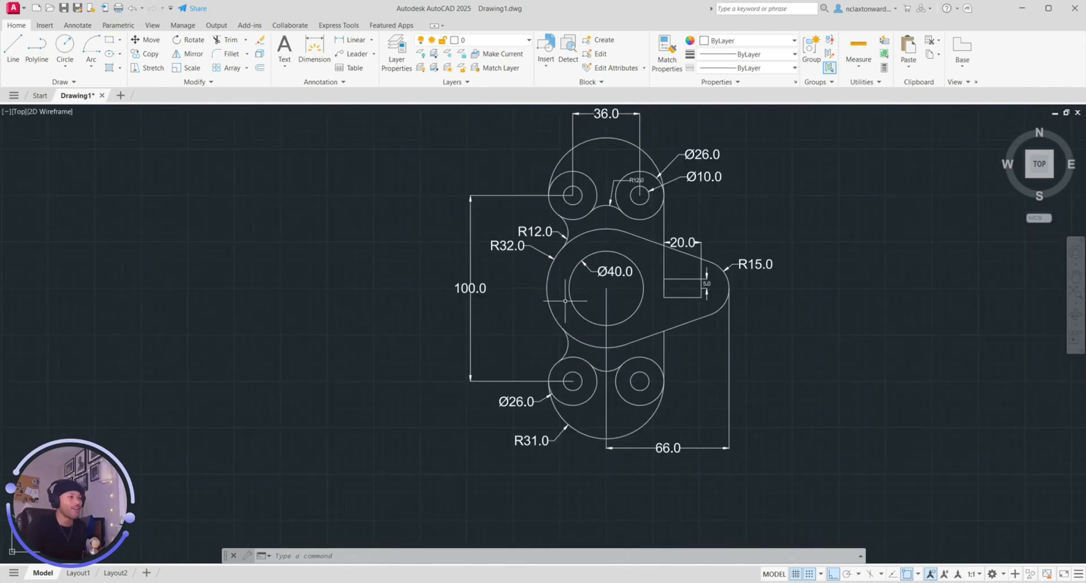
{"action": "scroll", "coordinate": [564, 300], "scroll_direction": "down", "scroll_amount": 2}
{"action": "scroll", "coordinate": [545, 306], "scroll_direction": "up", "scroll_amount": 2}
{"action": "mouse_move", "coordinate": [545, 305]}
{"action": "middle_mouse_down"}
{"action": "mouse_move", "coordinate": [465, 356]}
{"action": "mouse_move", "coordinate": [447, 344]}
{"action": "mouse_move", "coordinate": [487, 301]}
{"action": "mouse_move", "coordinate": [482, 314]}
{"action": "middle_mouse_up"}
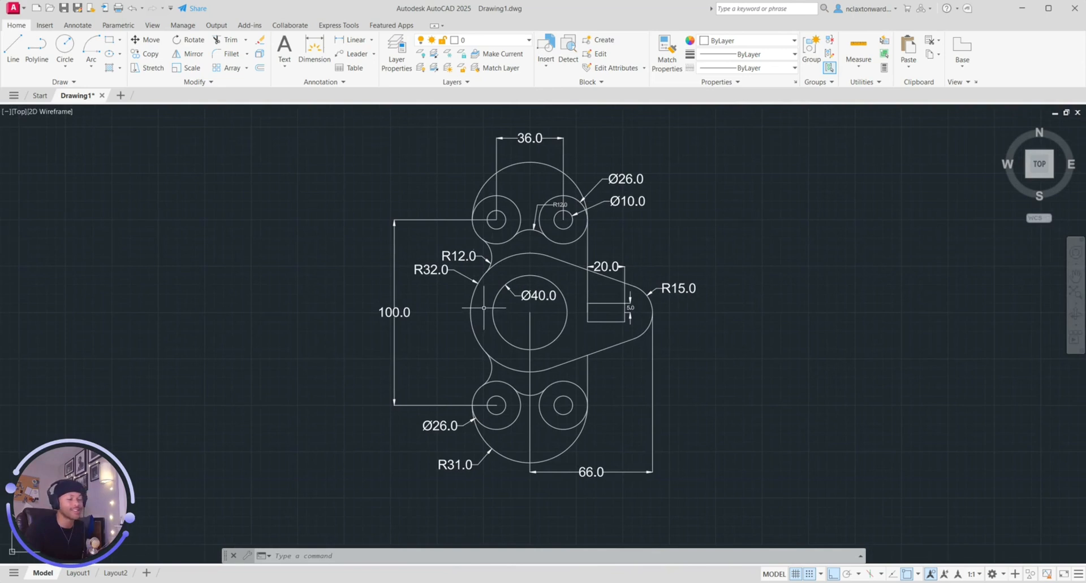